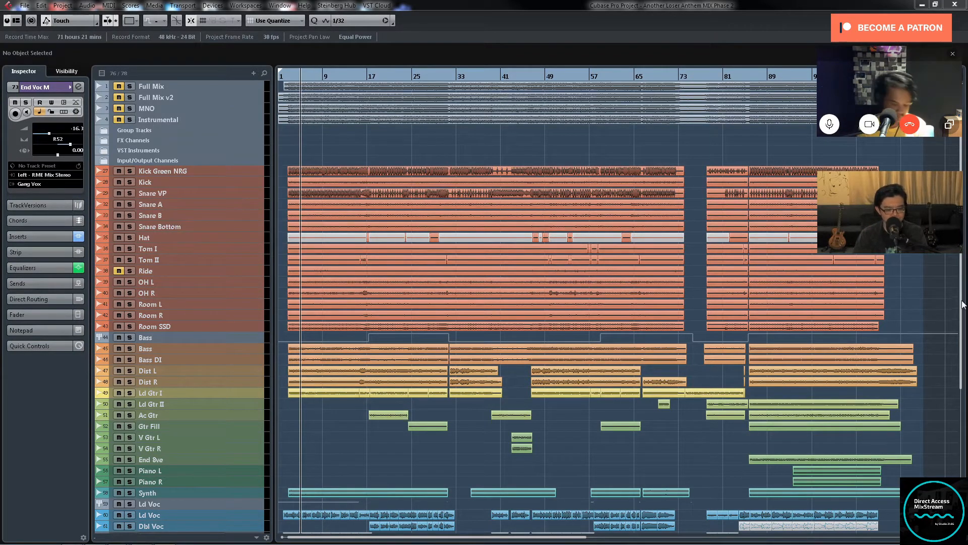
Step: Play the song from just before bar 3 with the drum tracks isolated, following their waveforms through the opening sections
mouse_move(960, 300)
left_mouse_down()
mouse_move(960, 388)
mouse_move(960, 283)
left_mouse_up()
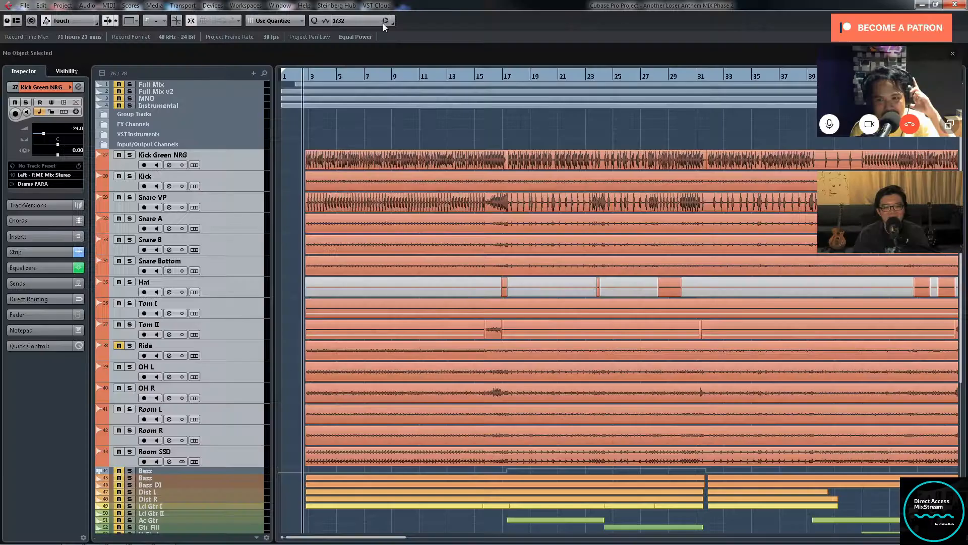
key("h")
key("h")
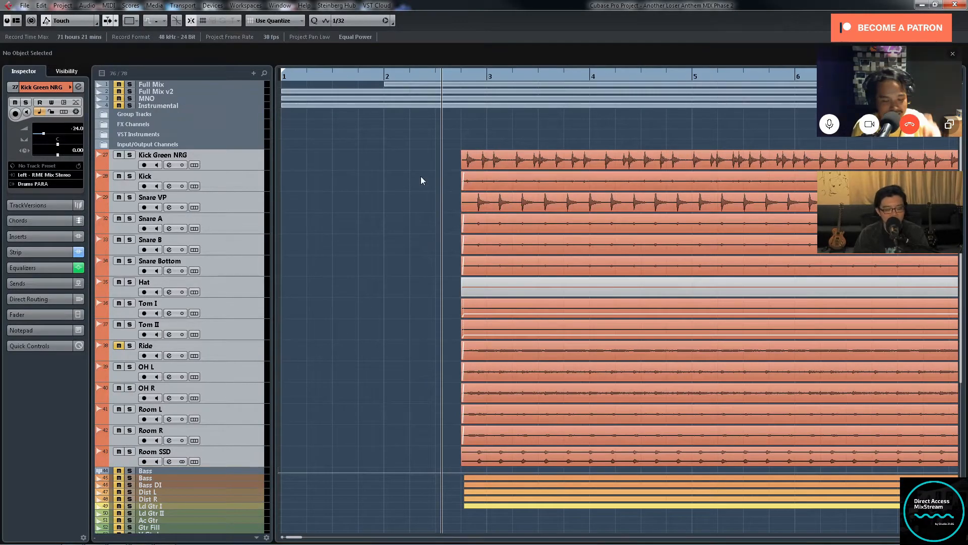
key("space")
key("g")
key("g")
key("g")
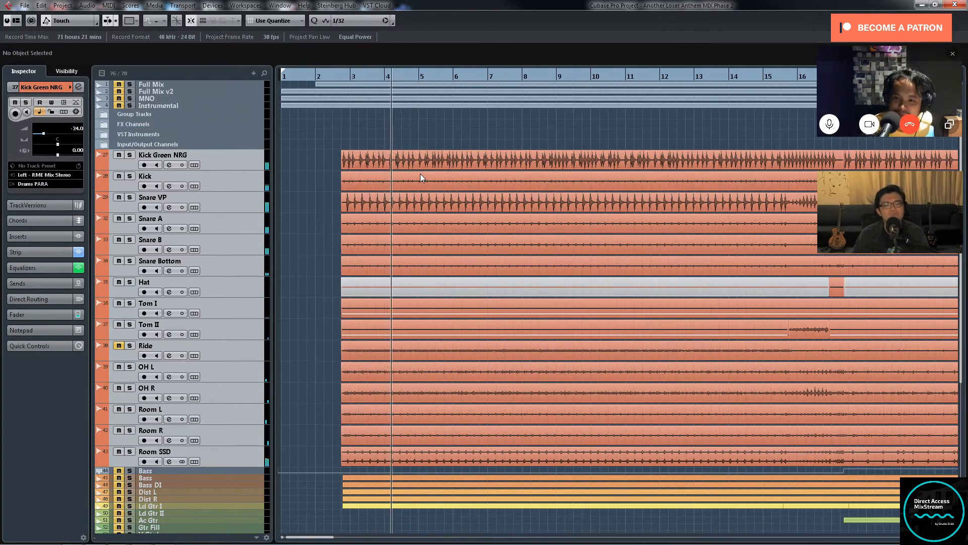
key("g")
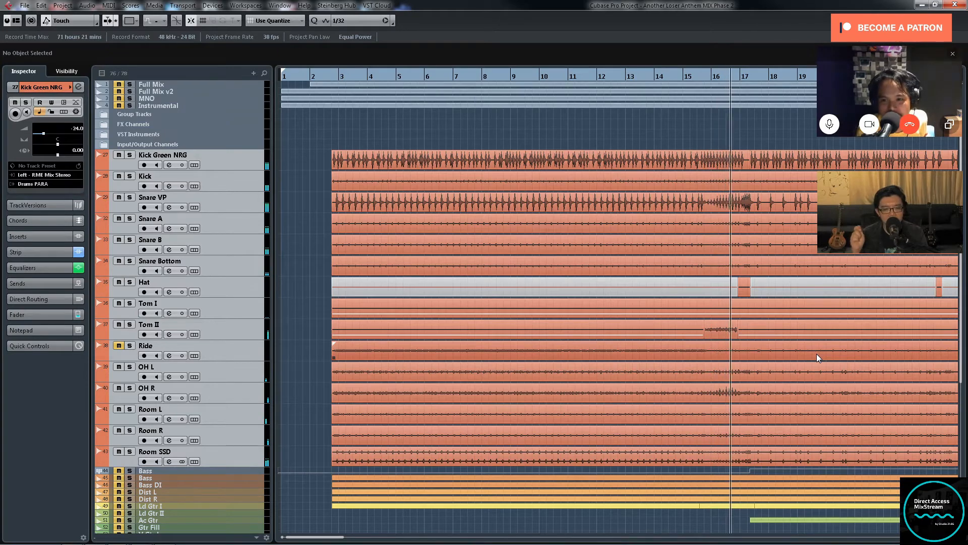
key("g")
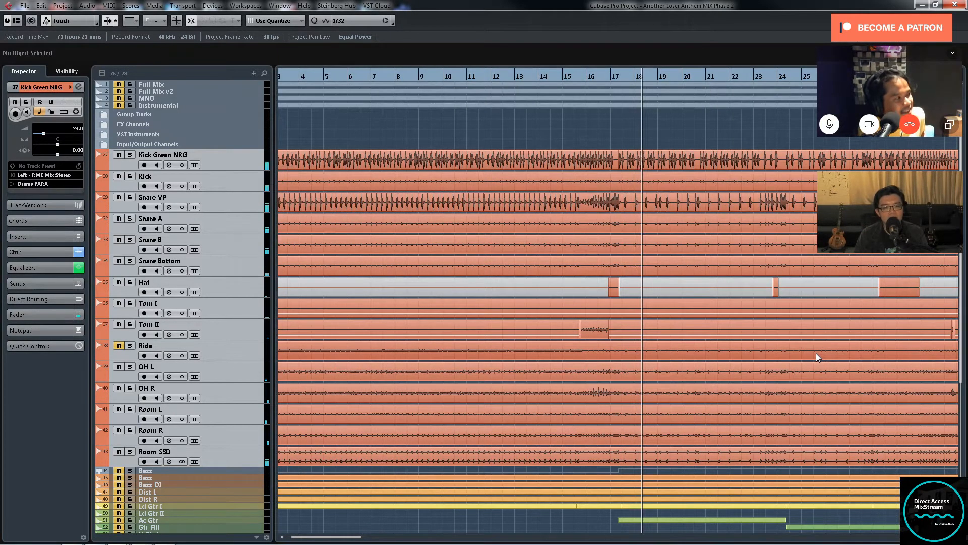
key("h")
key("g")
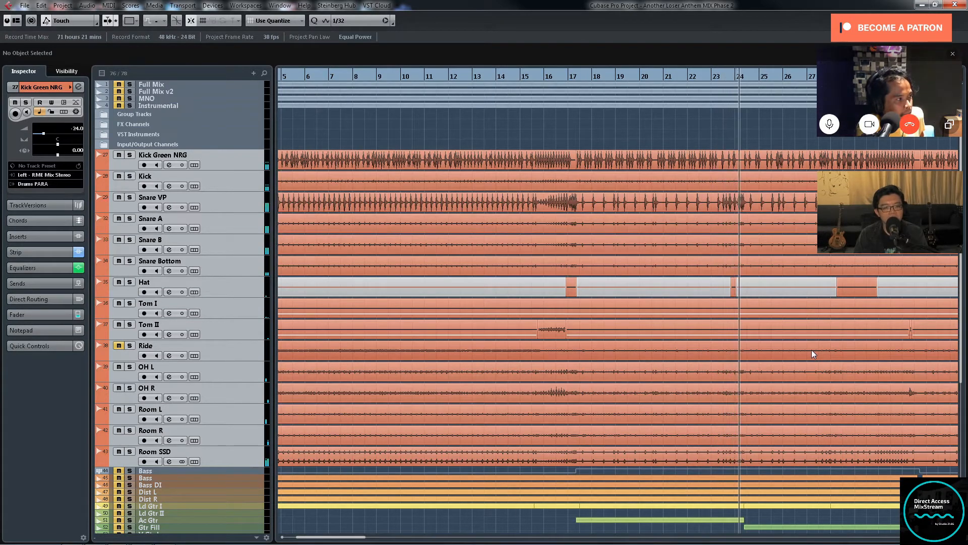
key("g")
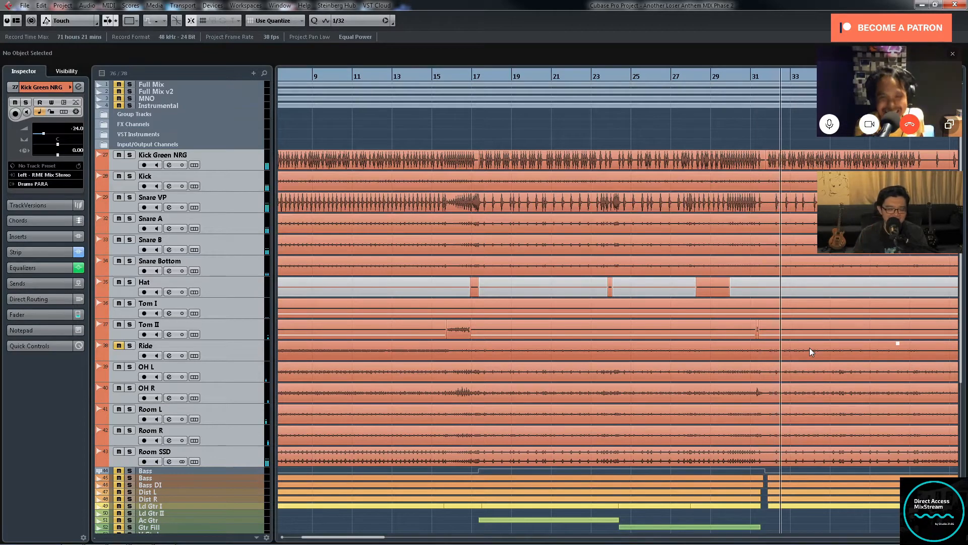
key("g")
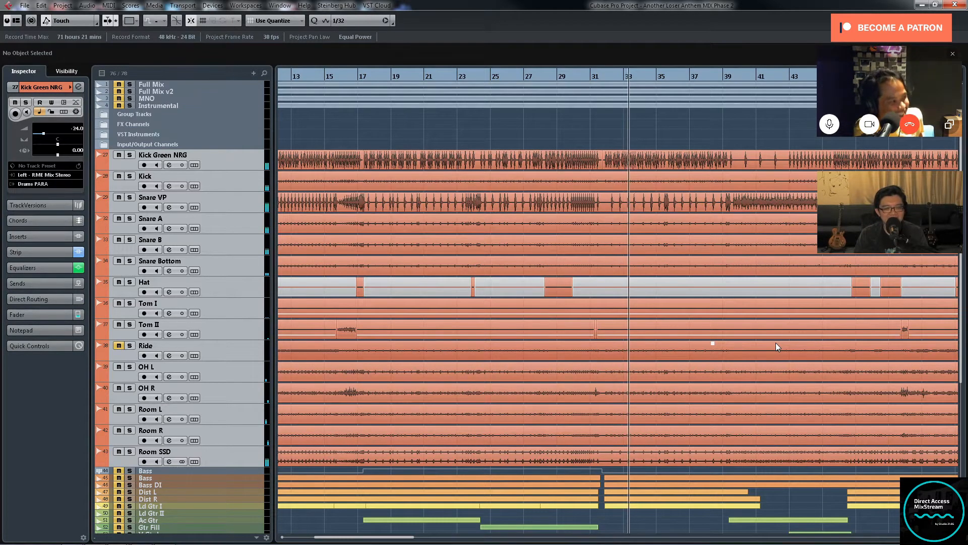
Step: Compare the isolated drums with the arrangement of the muted bass, guitar, synth and vocal tracks during playback
scroll(753, 370, "down", 3)
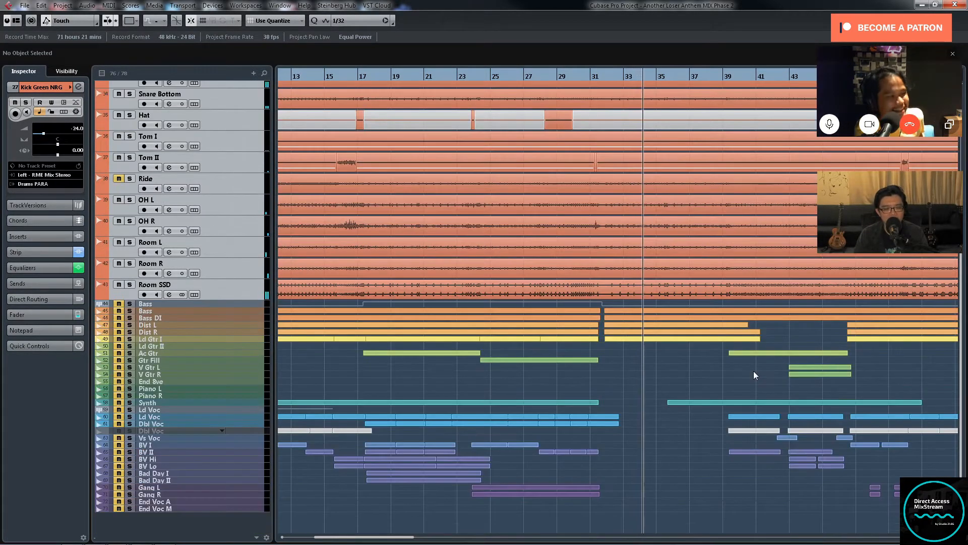
key("g")
key("g")
key("g")
key("g")
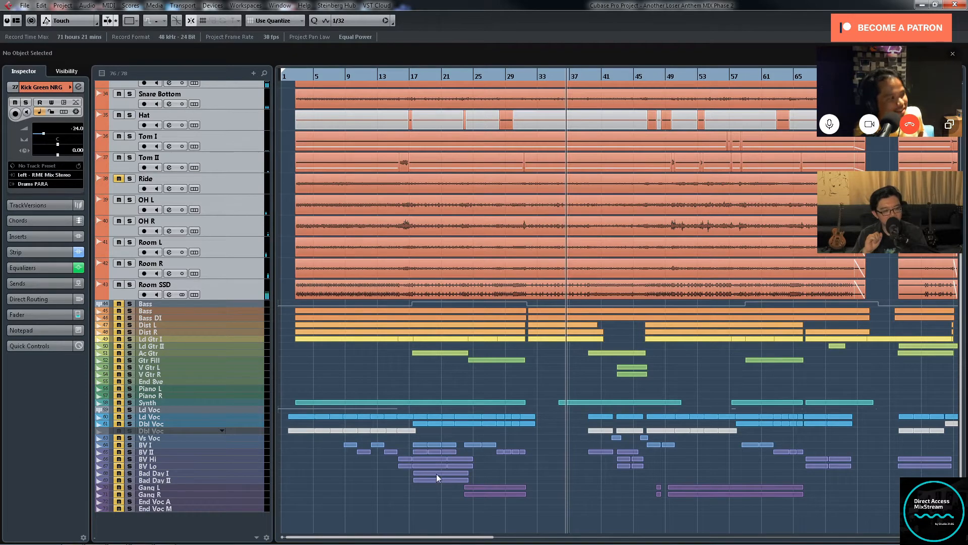
scroll(701, 414, "up", 5)
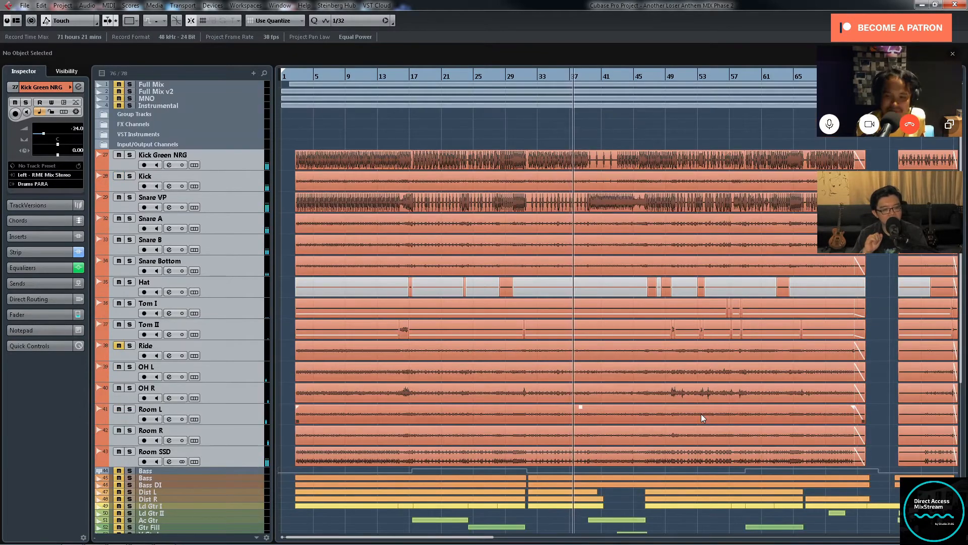
key("g")
key("g")
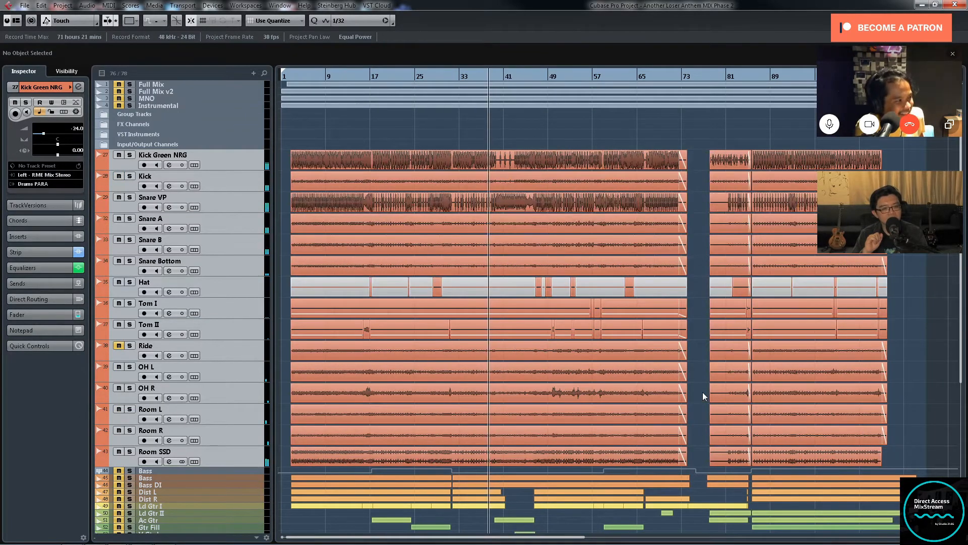
Step: Follow the isolated drum playback from about bar 38 to bar 46, examining the snare and kick patterns
key("h")
key("h")
key("h")
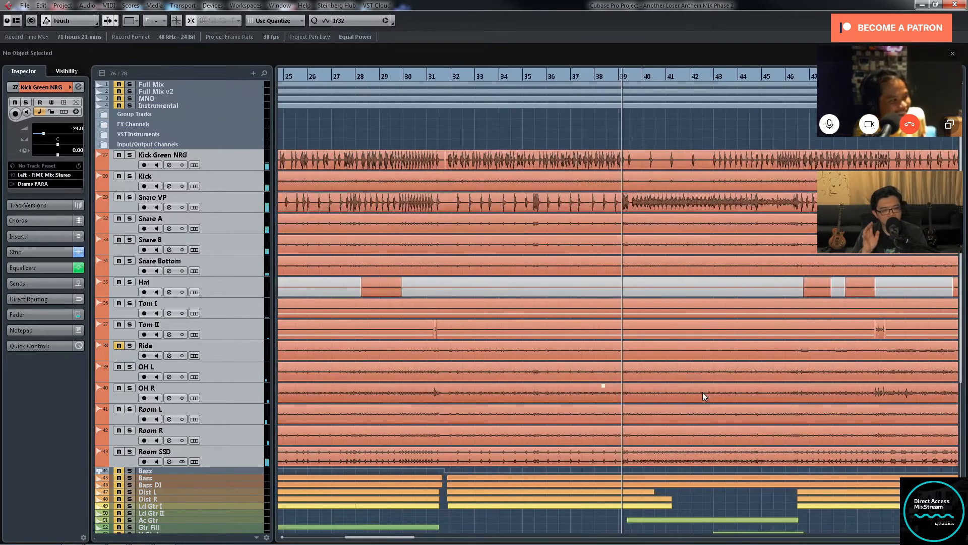
key("g")
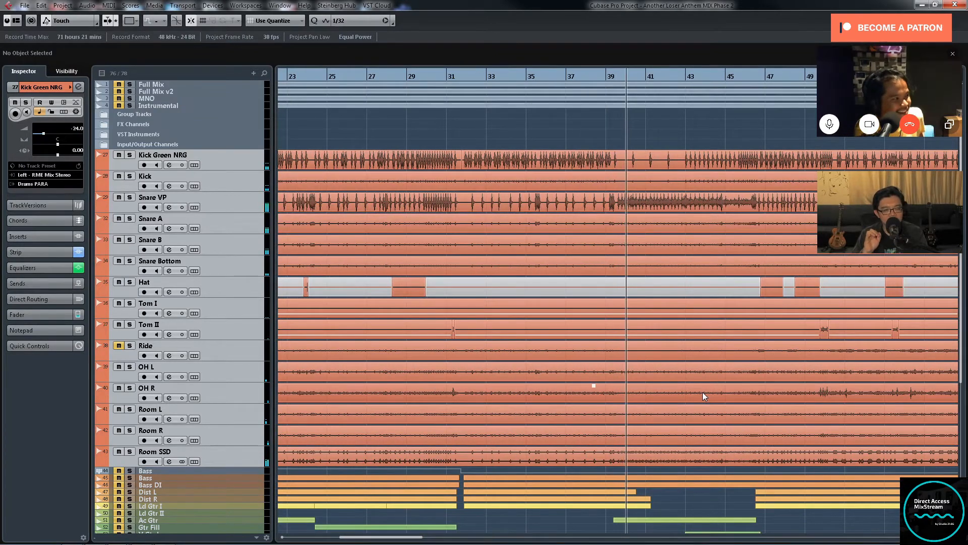
key("g")
key("g")
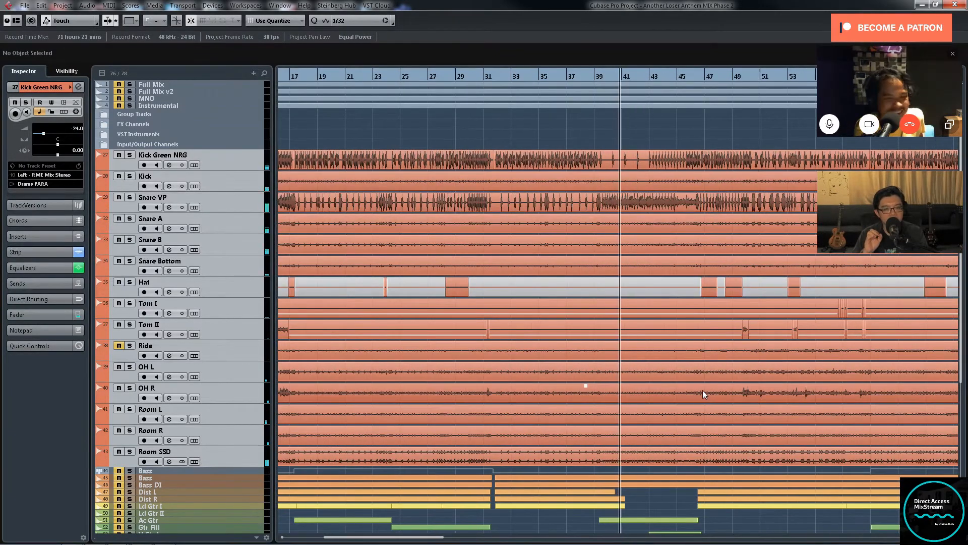
scroll(703, 389, "down", 2)
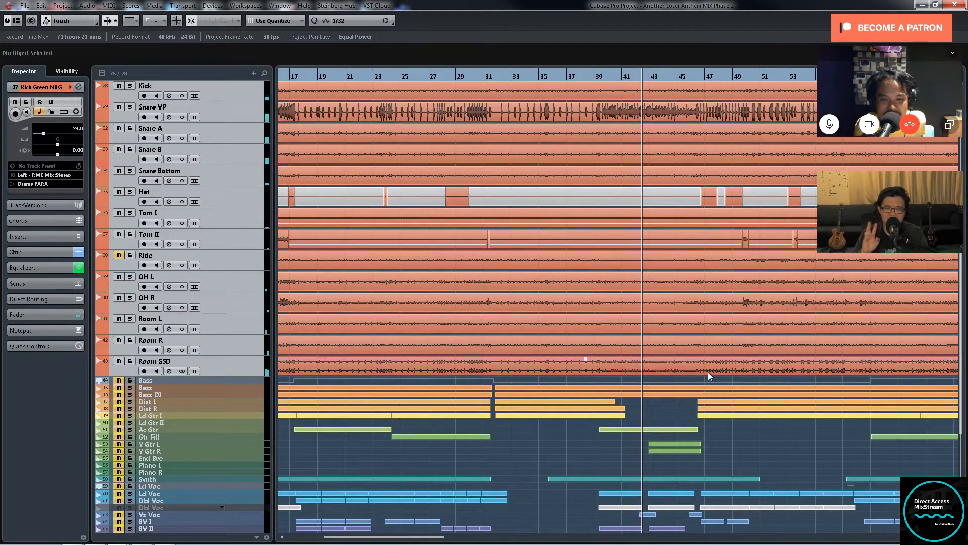
key("g")
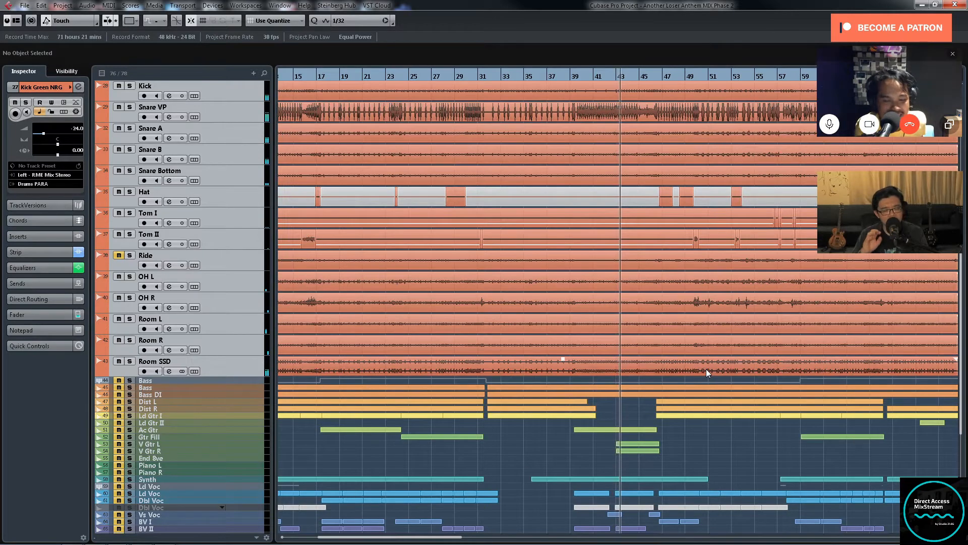
key("g")
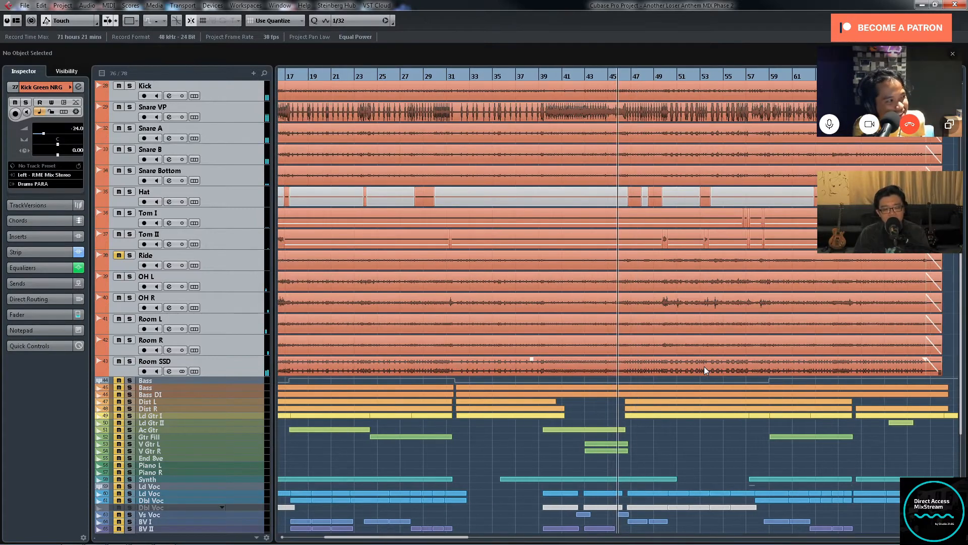
Step: Examine the isolated drum tracks from about bar 46 to bar 57 during playback
key("h")
key("h")
key("h")
key("h")
key("g")
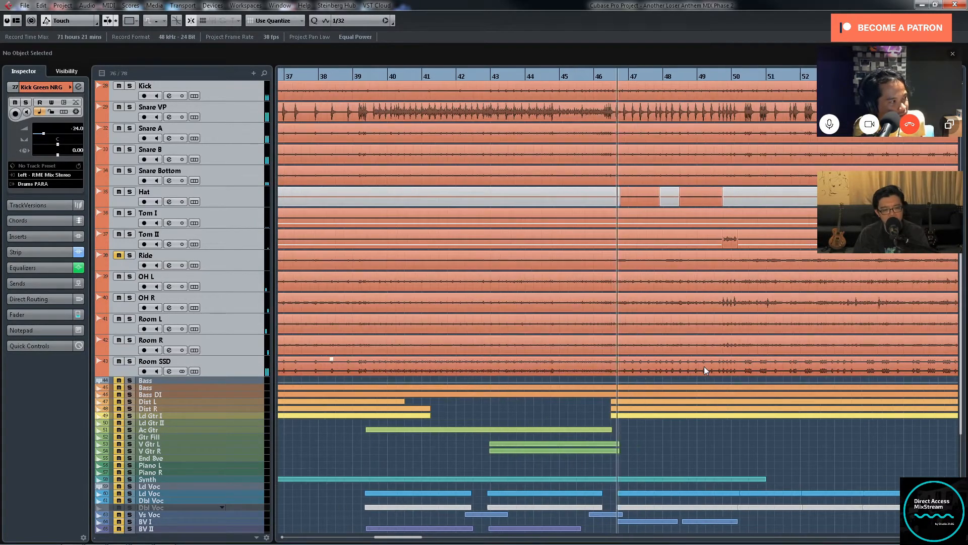
key("g")
key("g")
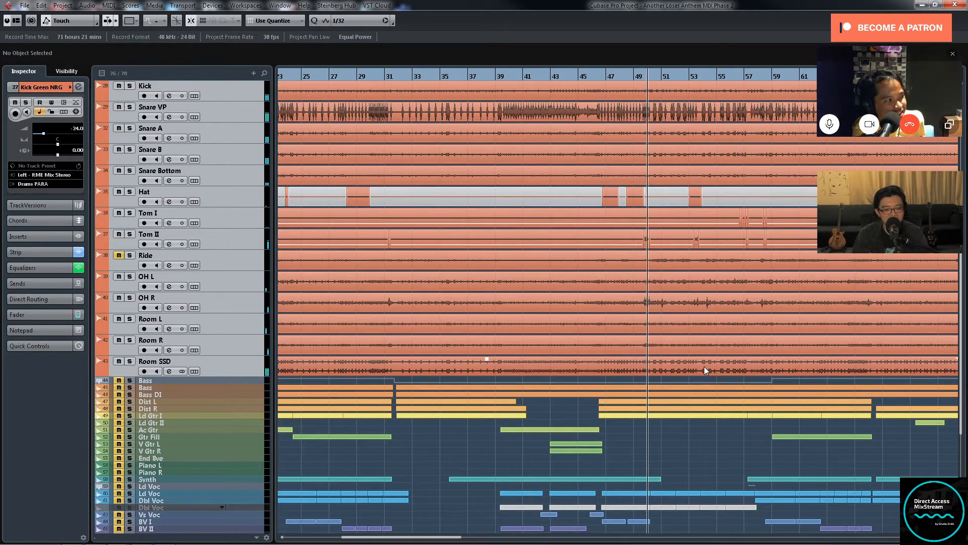
key("g")
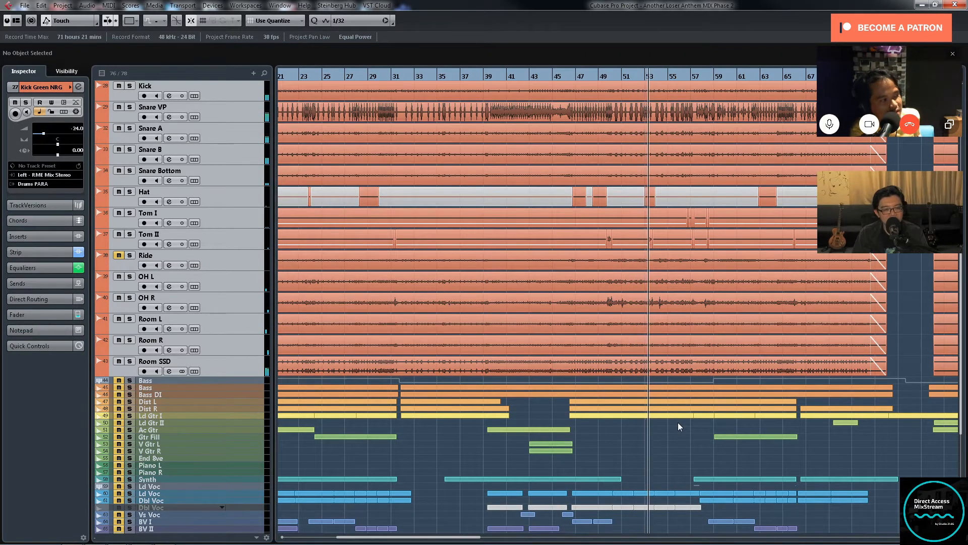
key("g")
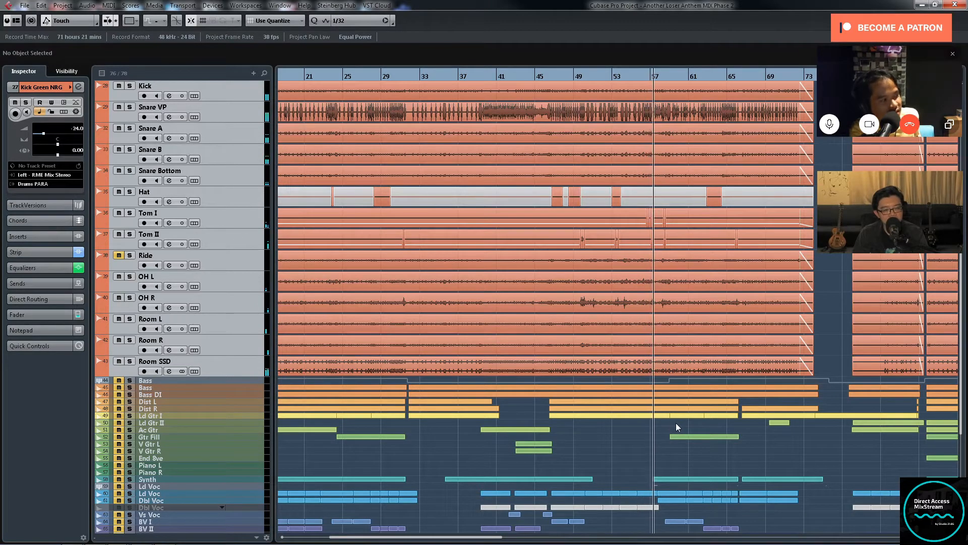
Step: Unmute all the bass, guitar, piano, synth and vocal tracks from Bass down to End Voc M
left_click(253, 380)
left_click(254, 529, "shift")
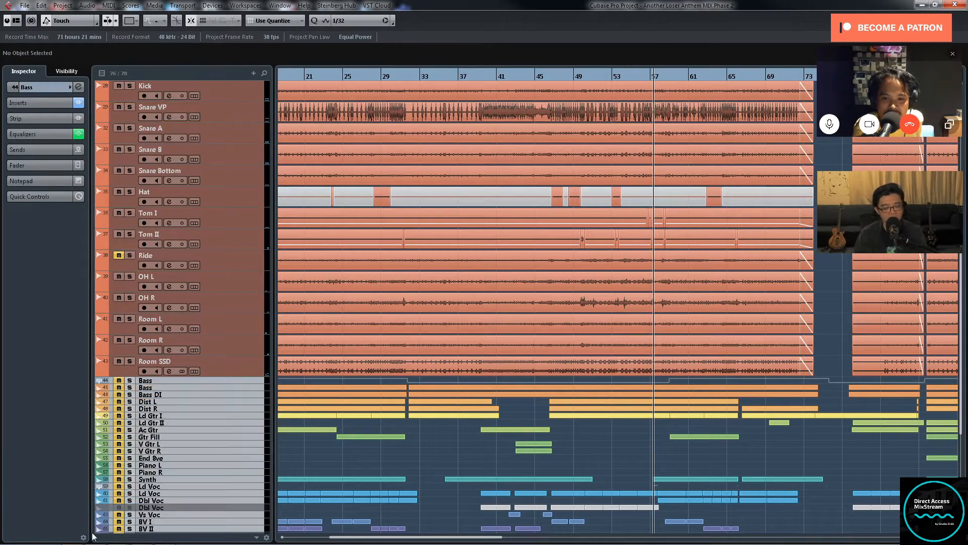
scroll(204, 501, "down", 3)
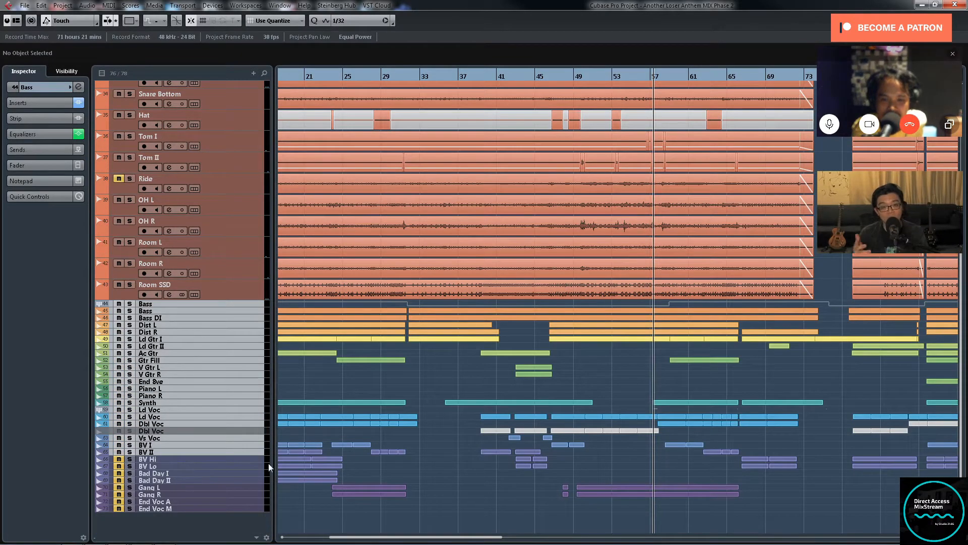
left_click(250, 458)
left_click(247, 506, "shift")
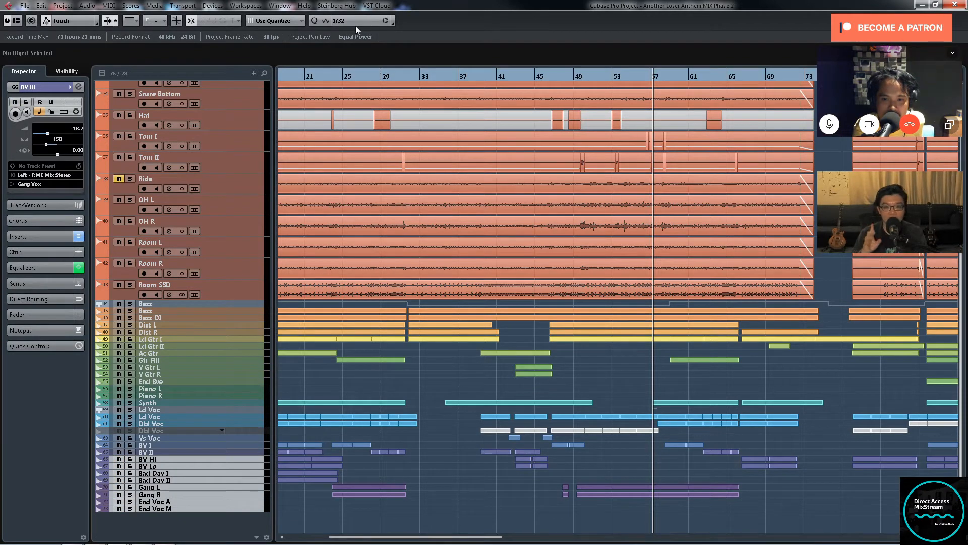
Step: Move the playback position to just before bar 37 and play the drums together with the unmuted instruments and vocals
left_click(401, 74)
scroll(559, 190, "up", 6)
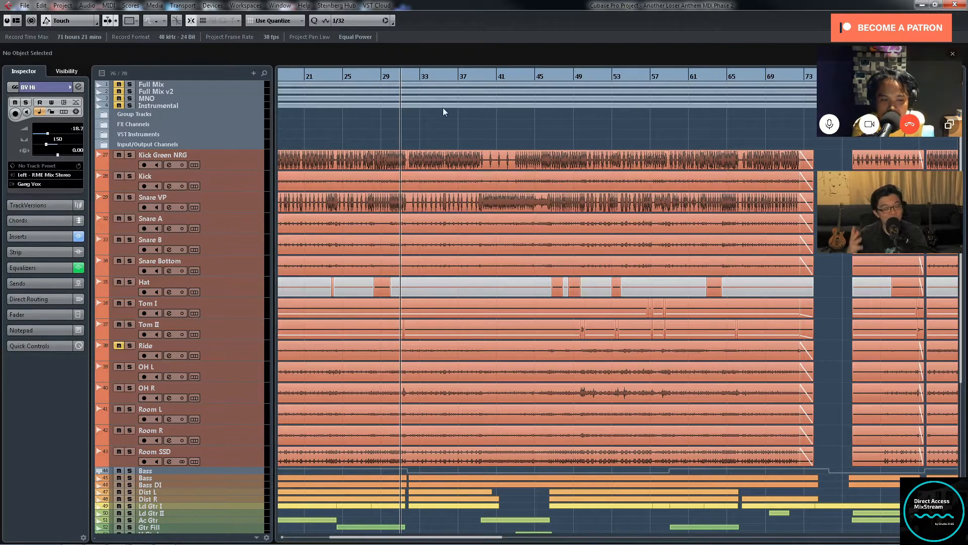
left_click(471, 78)
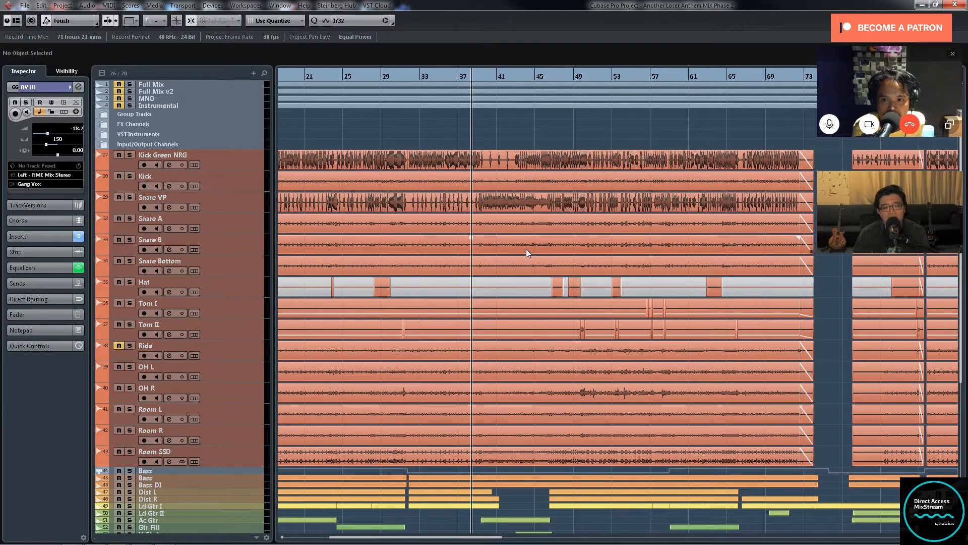
scroll(554, 245, "left", 4)
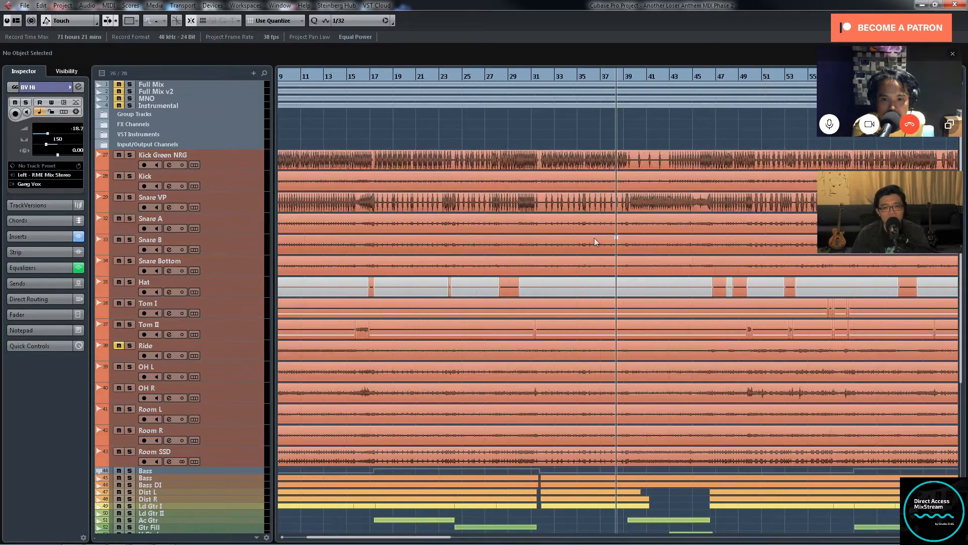
scroll(580, 232, "down", 5)
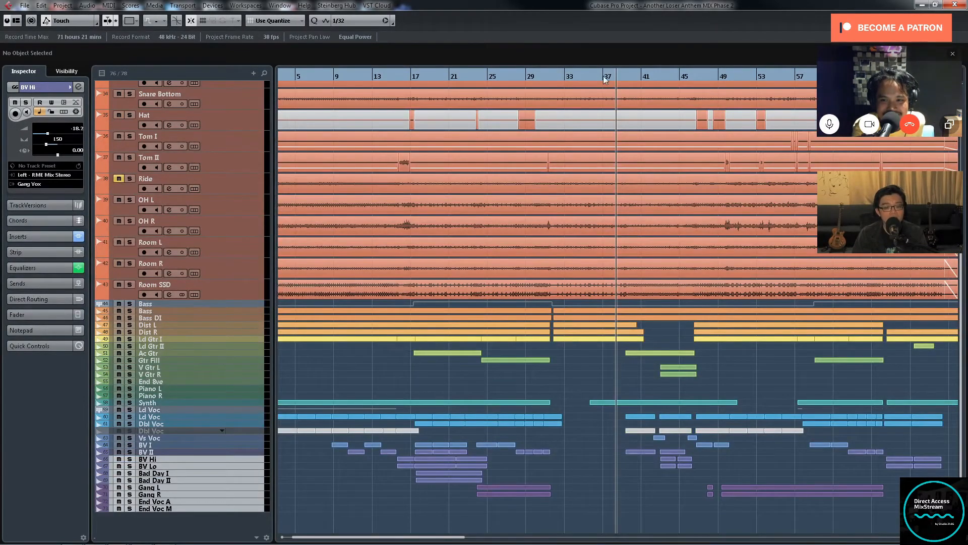
scroll(672, 165, "up", 5)
scroll(672, 165, "down", 2)
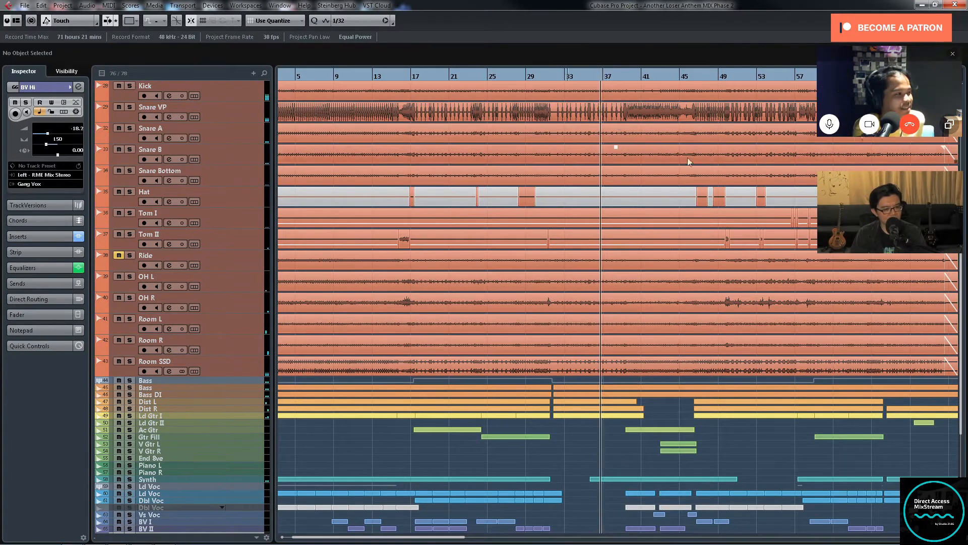
Step: Follow the full-mix playback from about bar 37 to bar 50, examining the kick and snare tracks against the other instruments
key("g")
key("h")
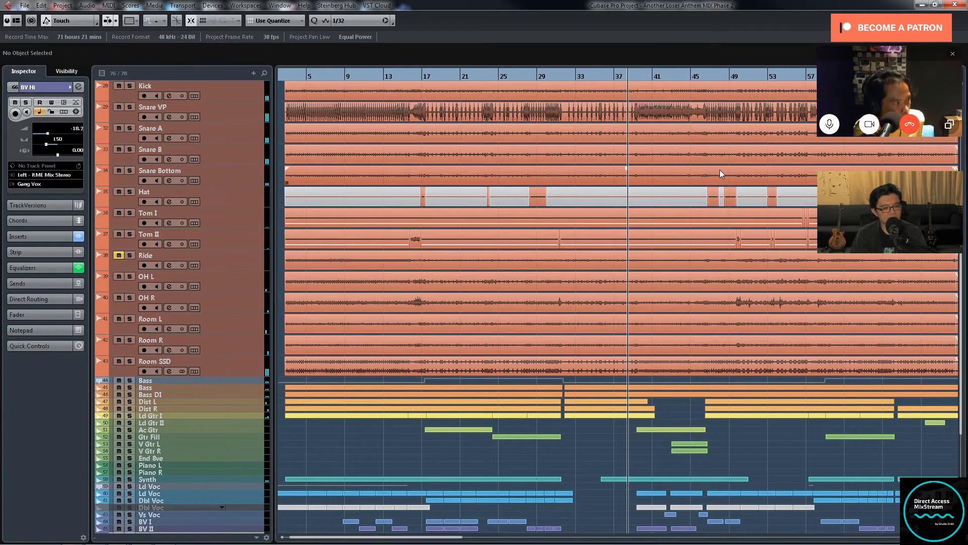
scroll(727, 174, "up", 3)
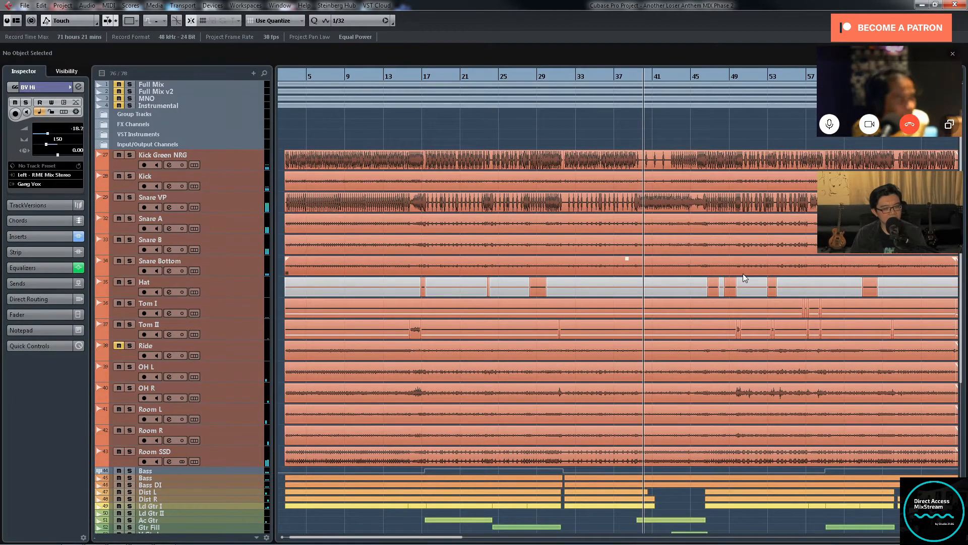
key("g")
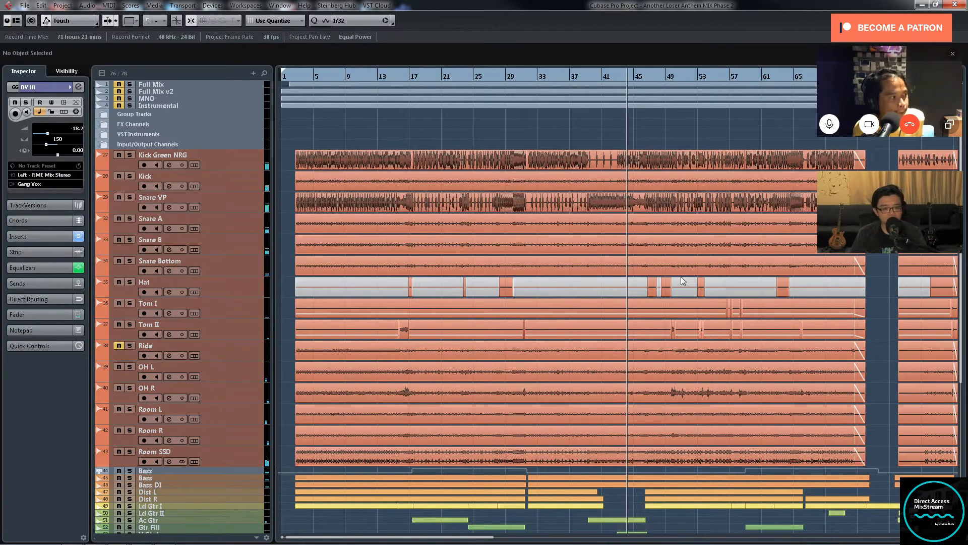
scroll(681, 277, "up", 1)
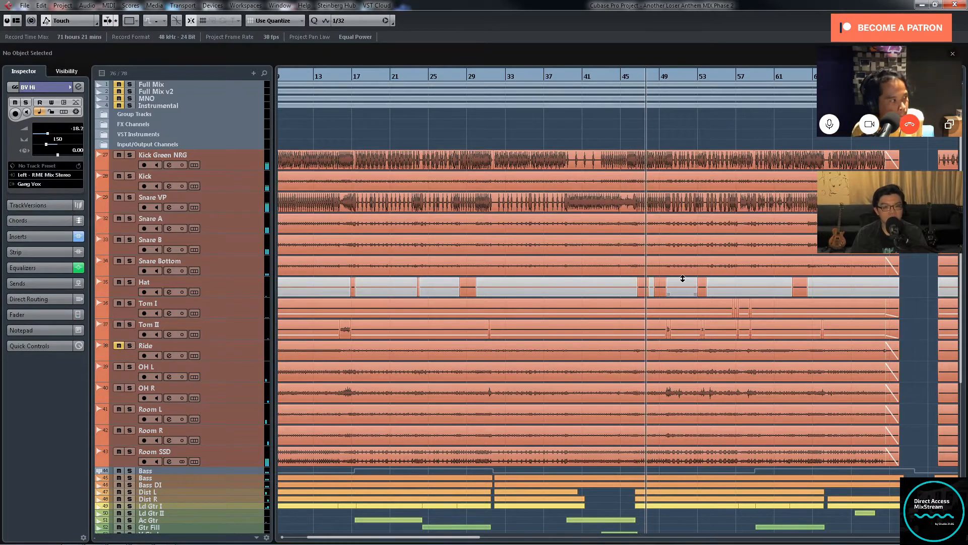
scroll(683, 279, "right", 2)
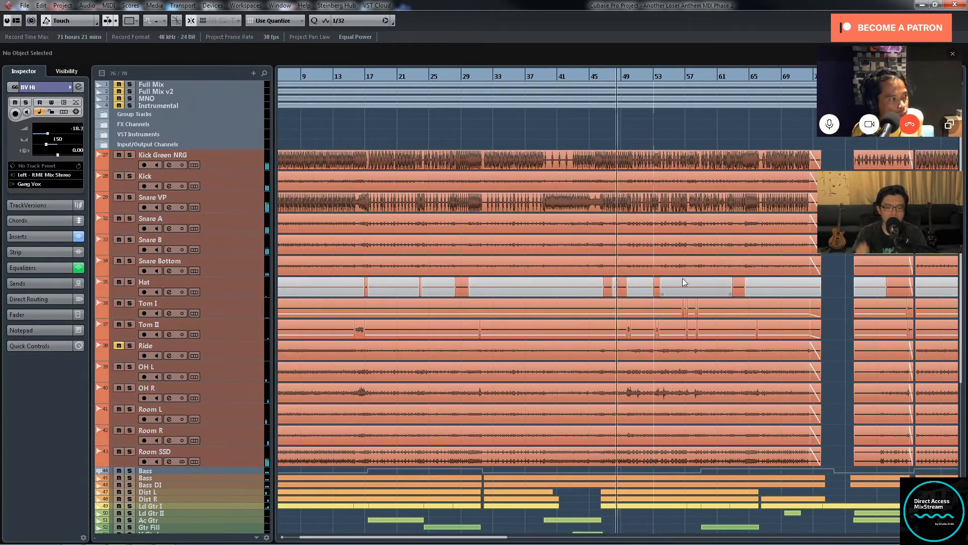
key("h")
key("h")
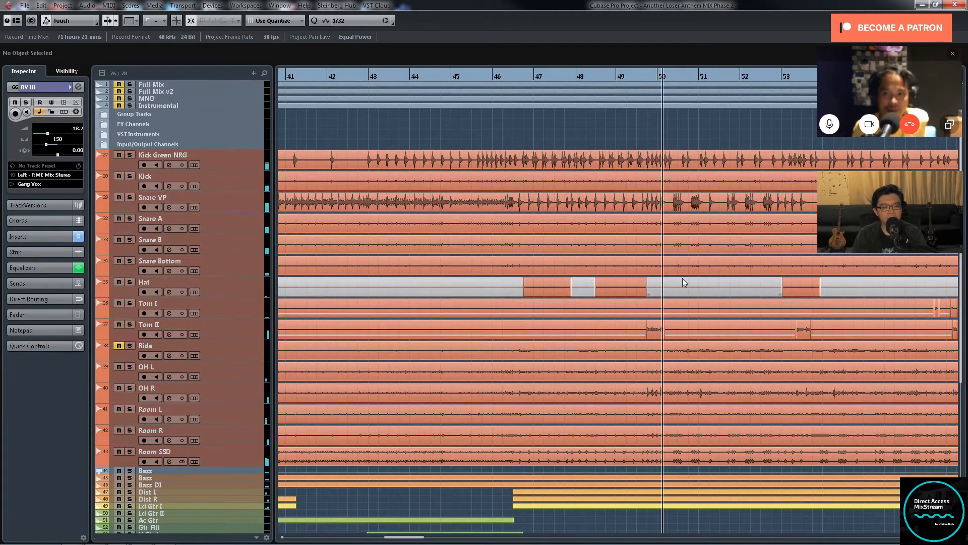
Step: Follow the full-mix playback from about bar 50 to bar 55, examining the Tom I and Tom II fills
key("g")
key("g")
key("g")
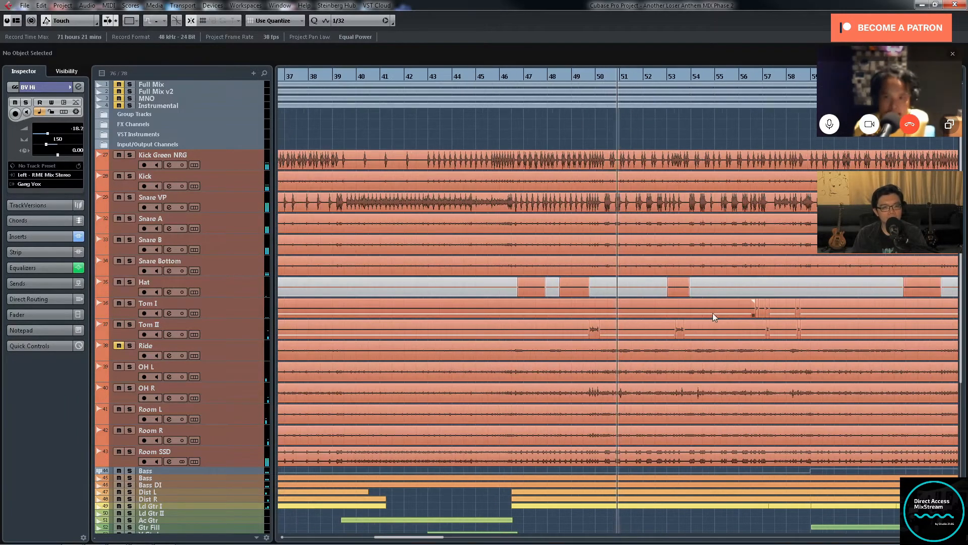
key("g")
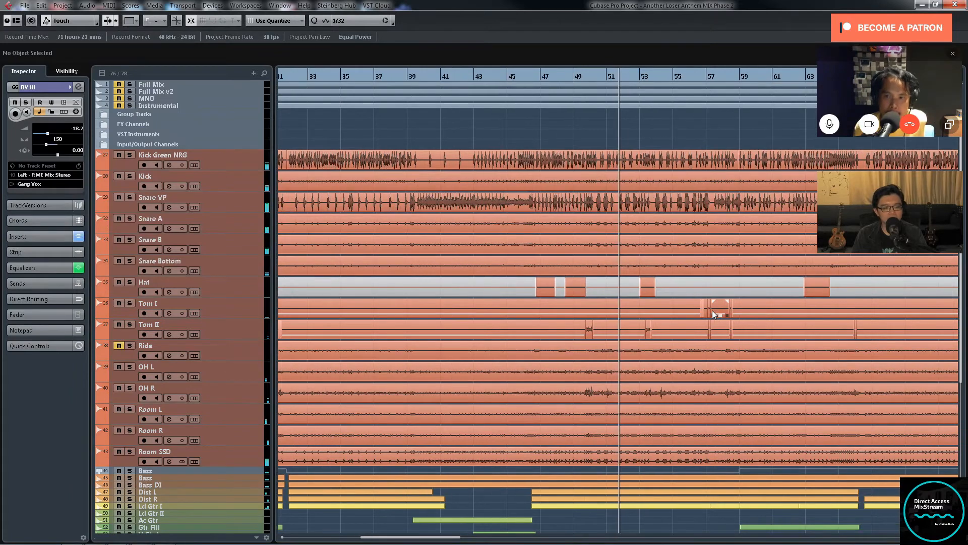
key("g")
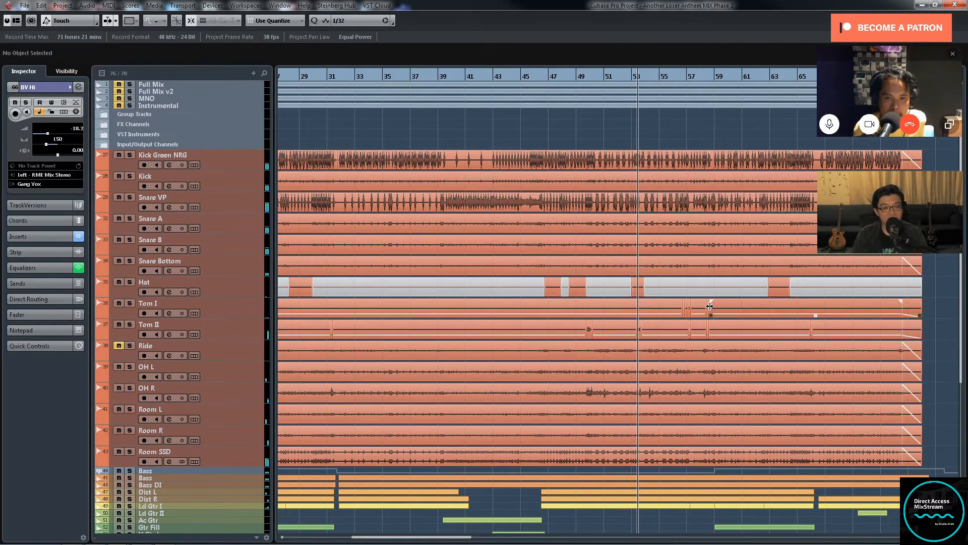
key("g")
key("h")
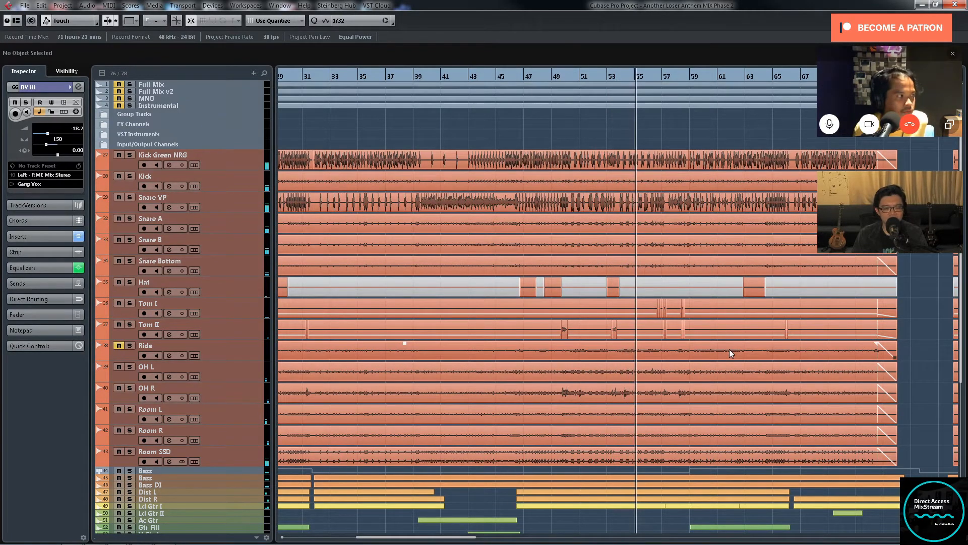
Step: Compare the drum tracks with the guitar, synth and vocal parts as playback runs from about bar 55 to bar 61
scroll(729, 349, "down", 4)
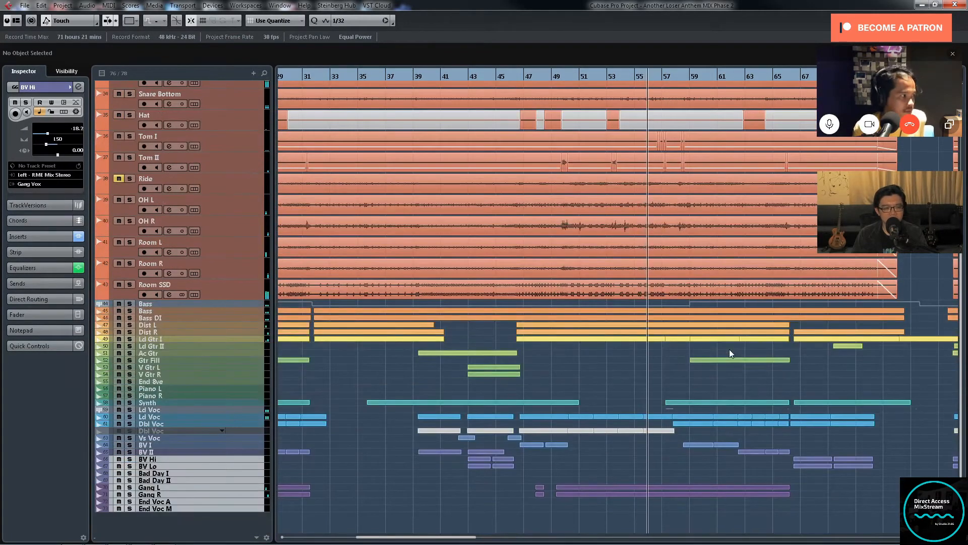
scroll(747, 345, "up", 2)
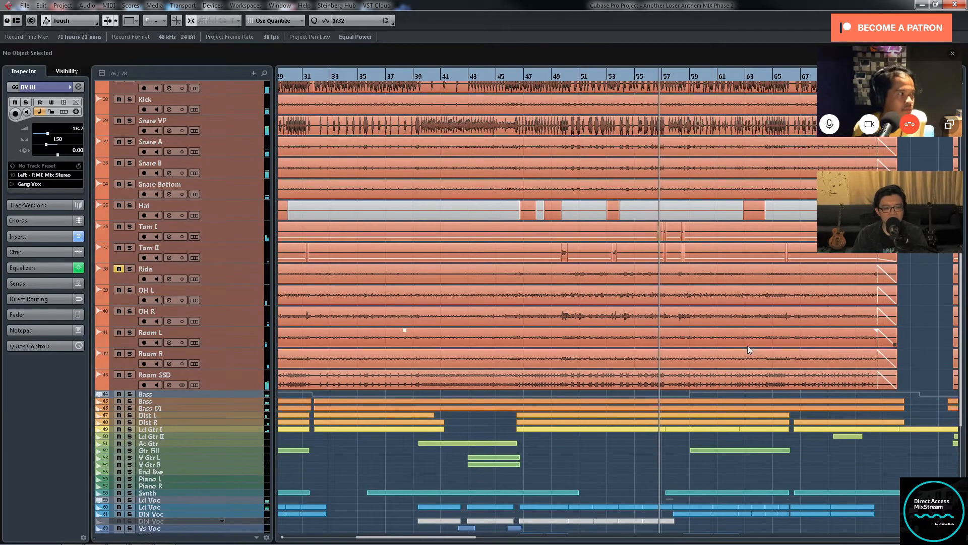
scroll(747, 346, "up", 2)
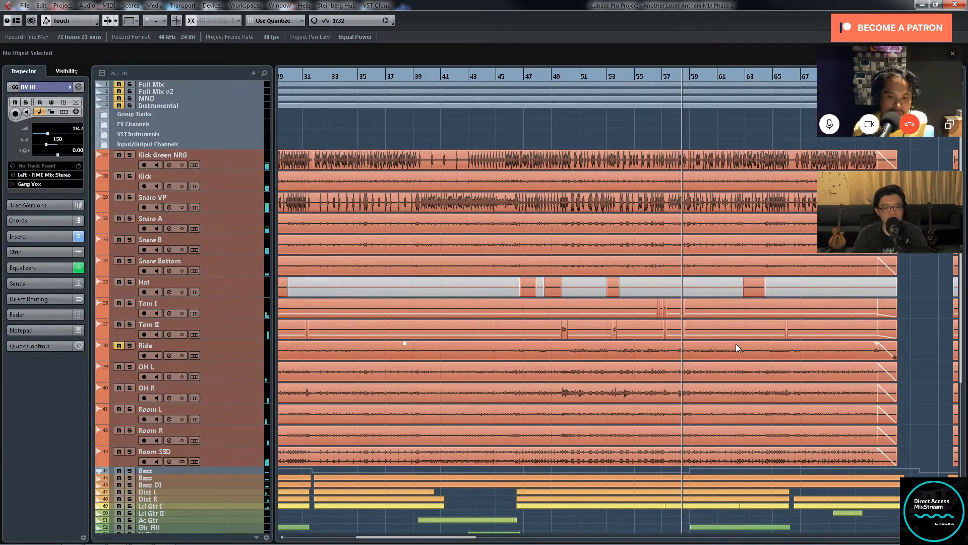
key("g")
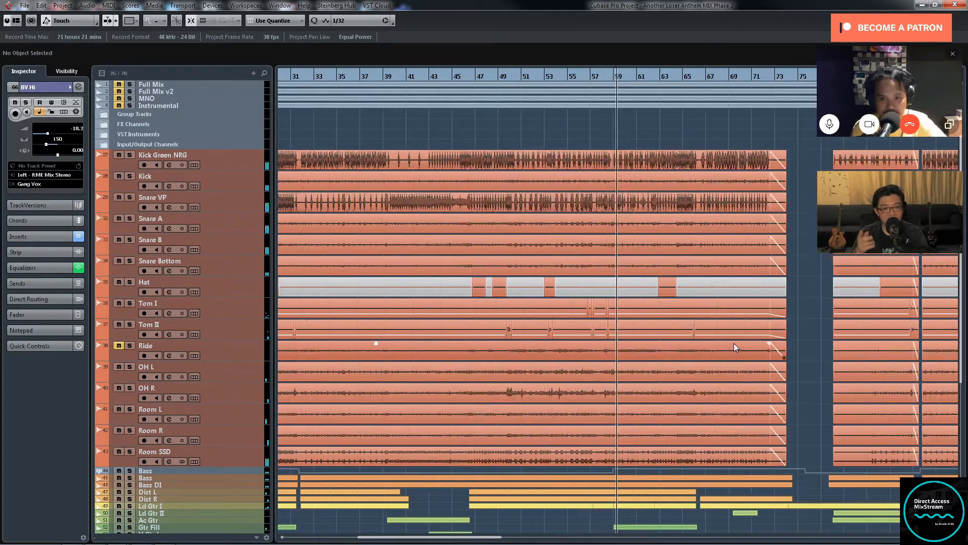
scroll(713, 342, "down", 3)
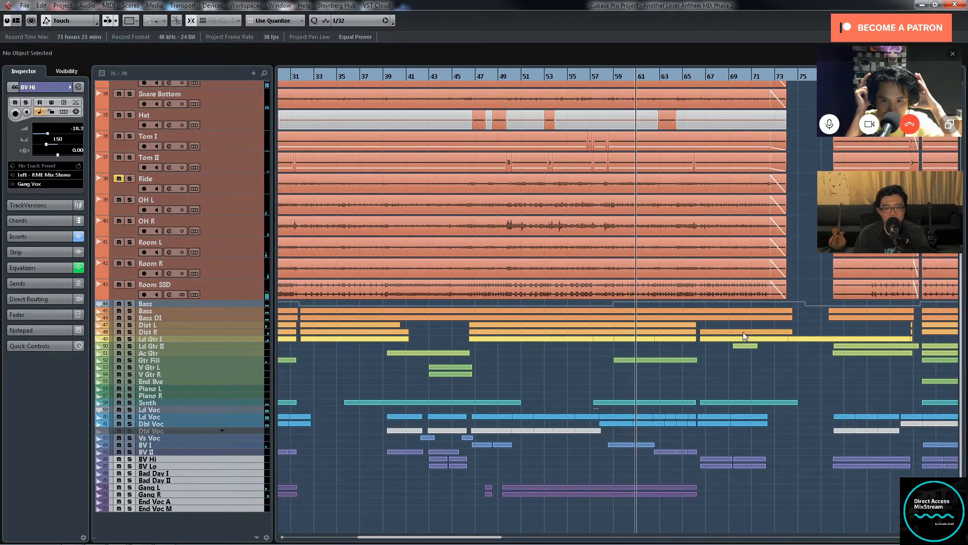
scroll(743, 330, "up", 2)
scroll(741, 331, "up", 2)
Step: Examine the kick, snare and tom patterns in the full mix during playback from about bar 61 to bar 66
key("h")
key("h")
key("h")
key("h")
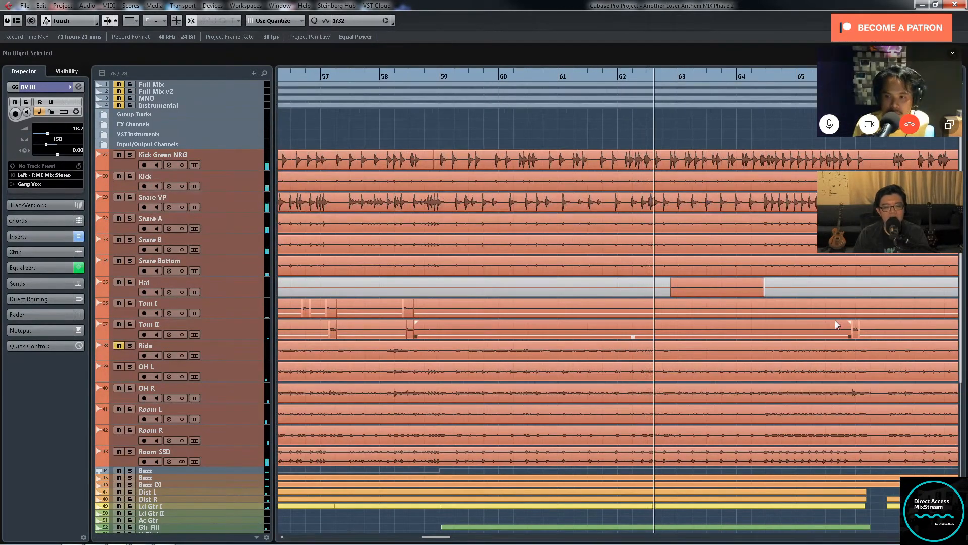
key("g")
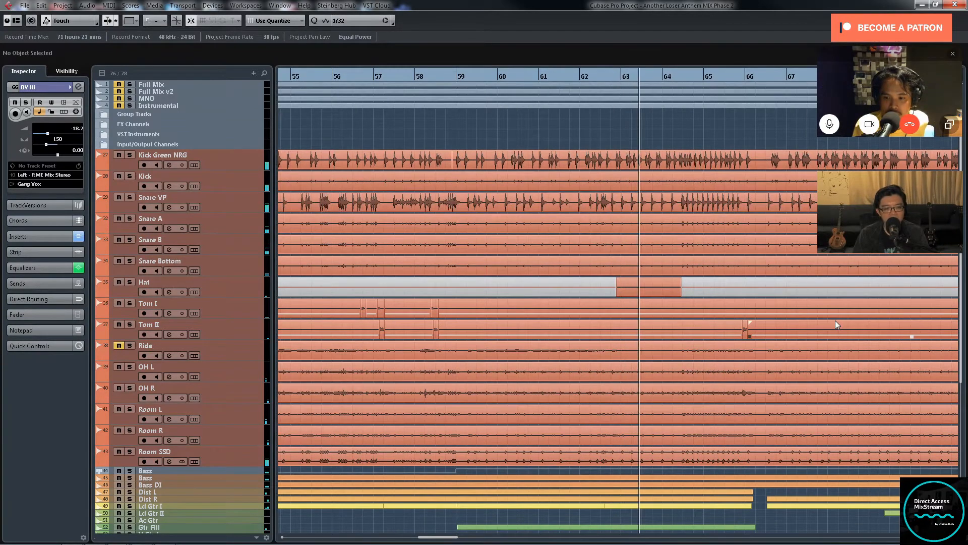
key("g")
key("g")
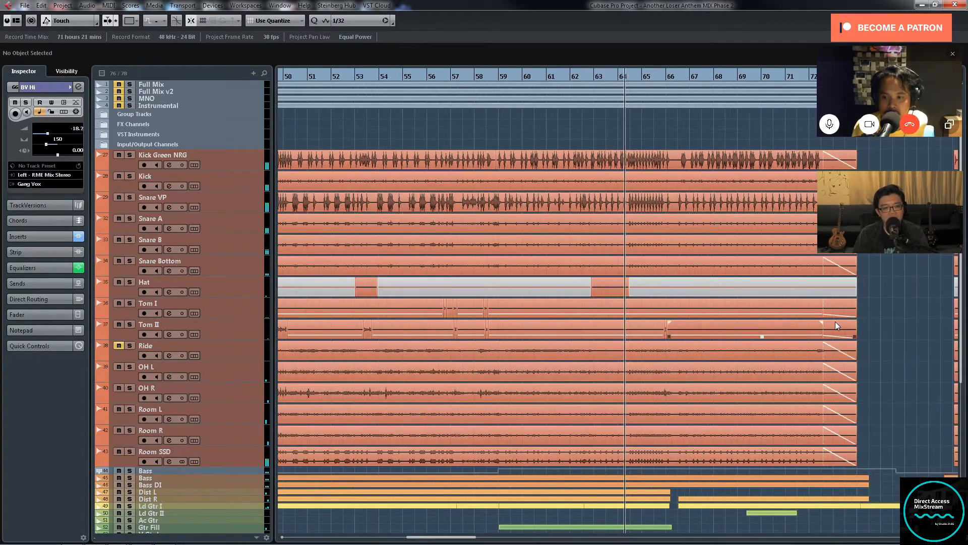
scroll(835, 322, "down", 3)
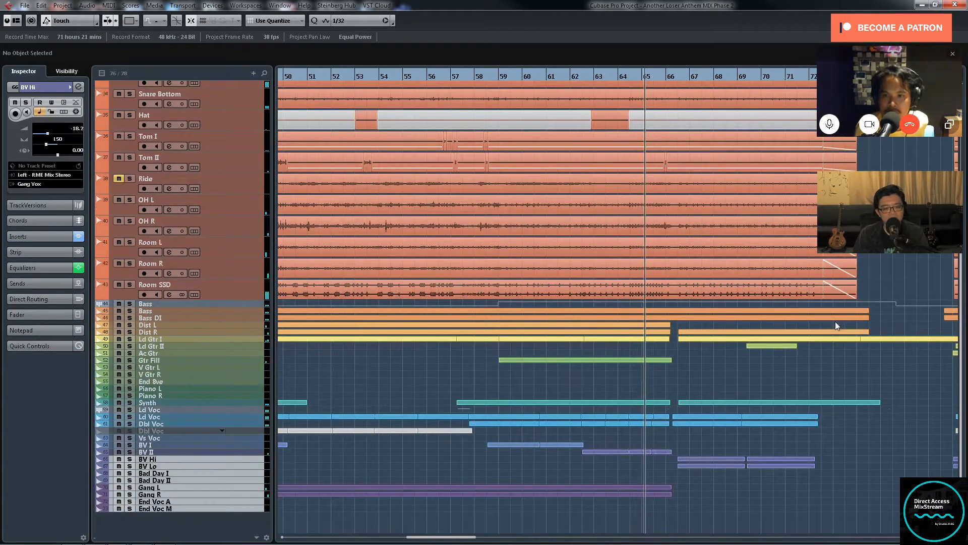
scroll(835, 321, "up", 3)
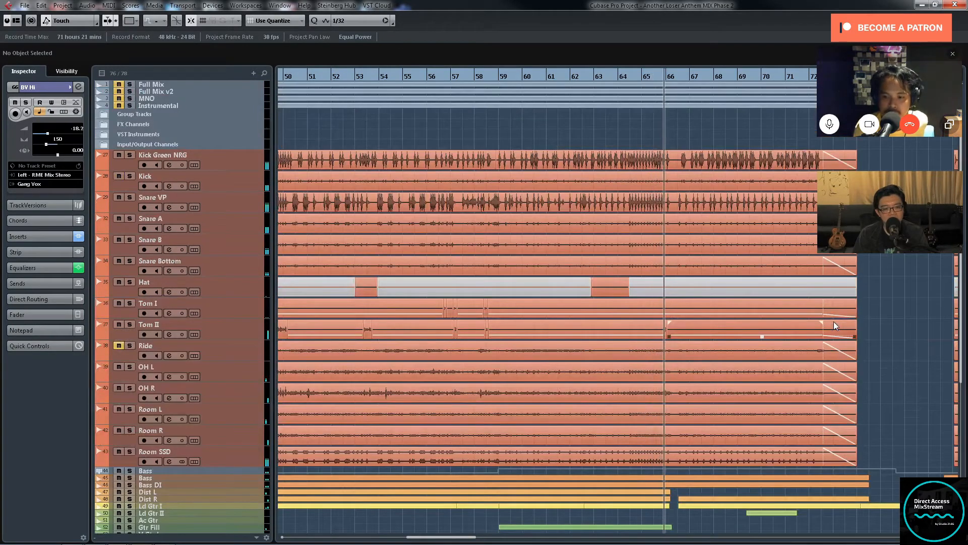
Step: Follow the full-mix playback from about bar 66 to the end of the drum section near bar 73
left_click(799, 302)
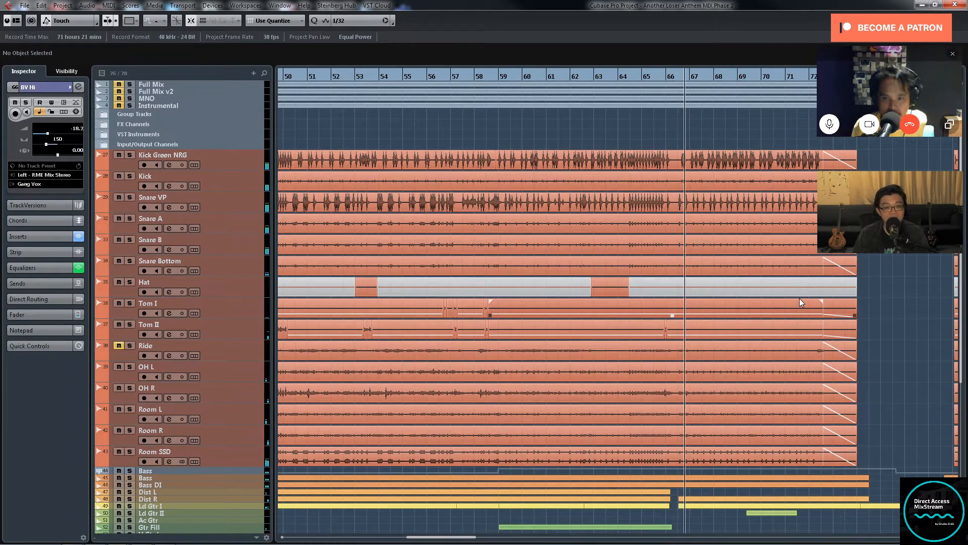
left_click(823, 296)
key("g")
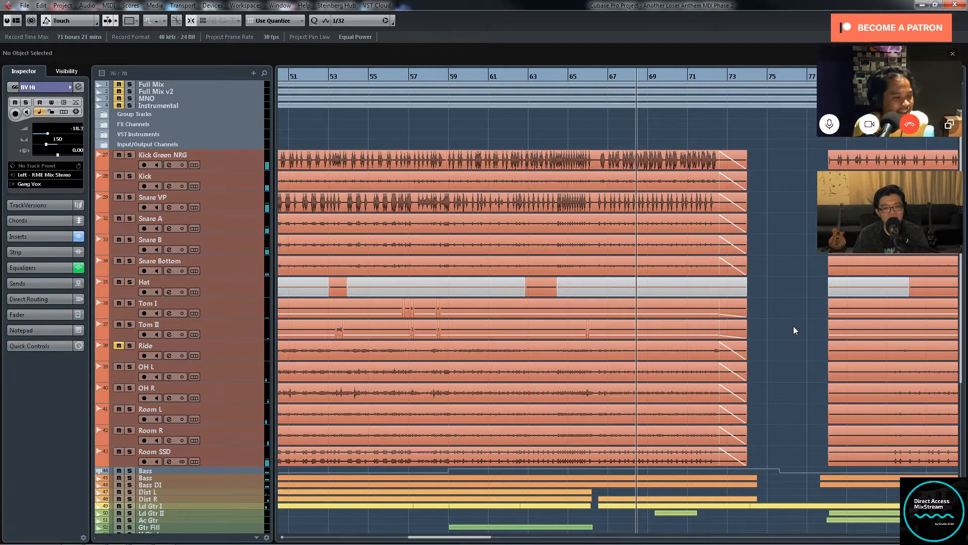
key("g")
key("g")
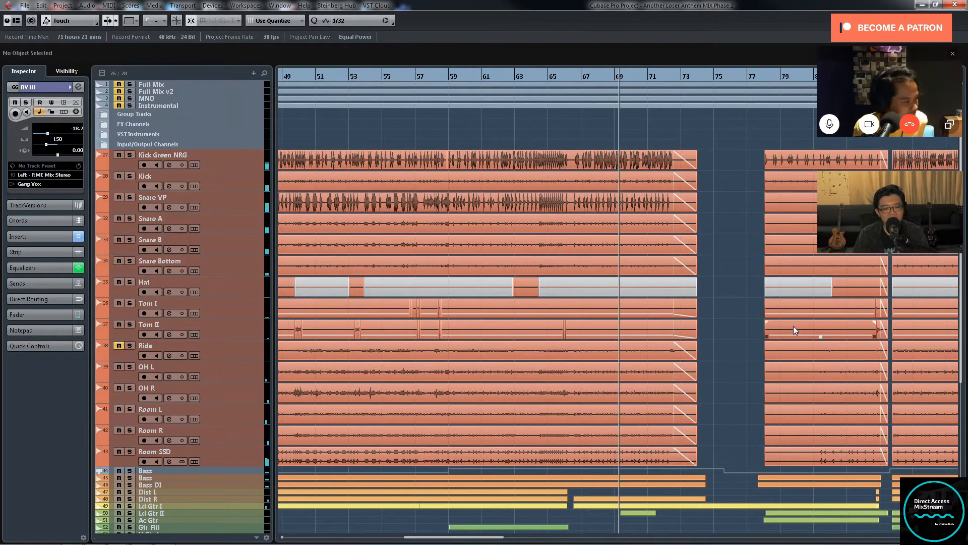
key("g")
key("g")
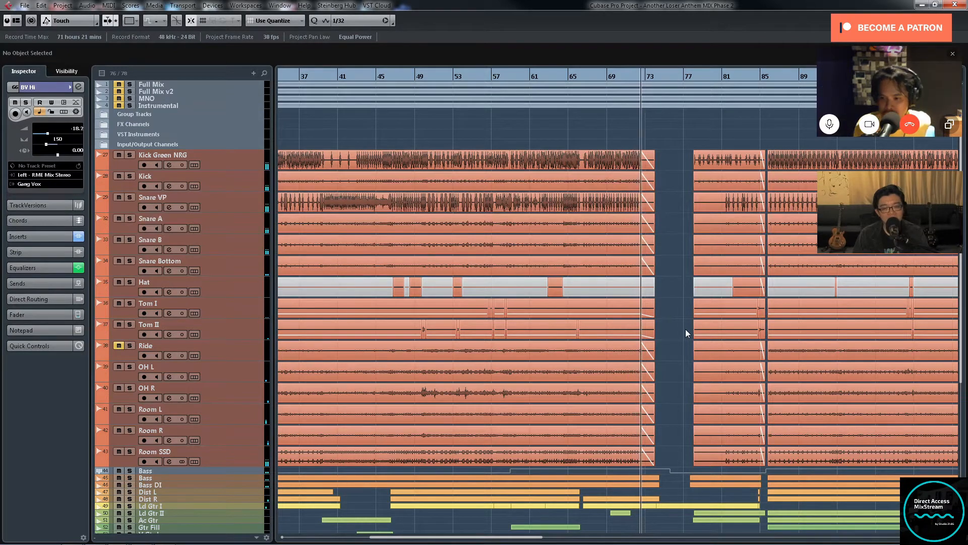
Step: Examine how the drum, guitar and vocal parts are arranged around the drum break between about bars 74 and 78
scroll(685, 329, "down", 4)
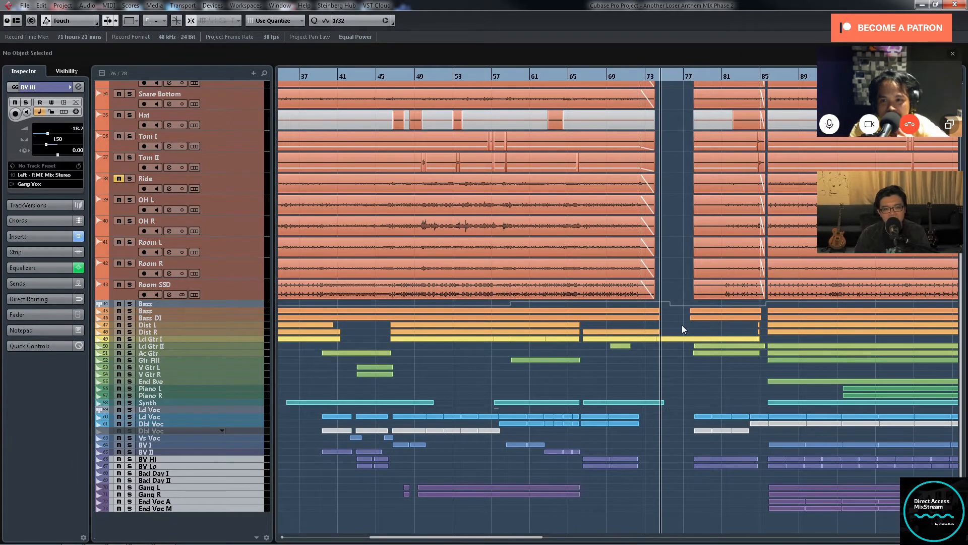
scroll(676, 352, "up", 3)
scroll(706, 333, "up", 2)
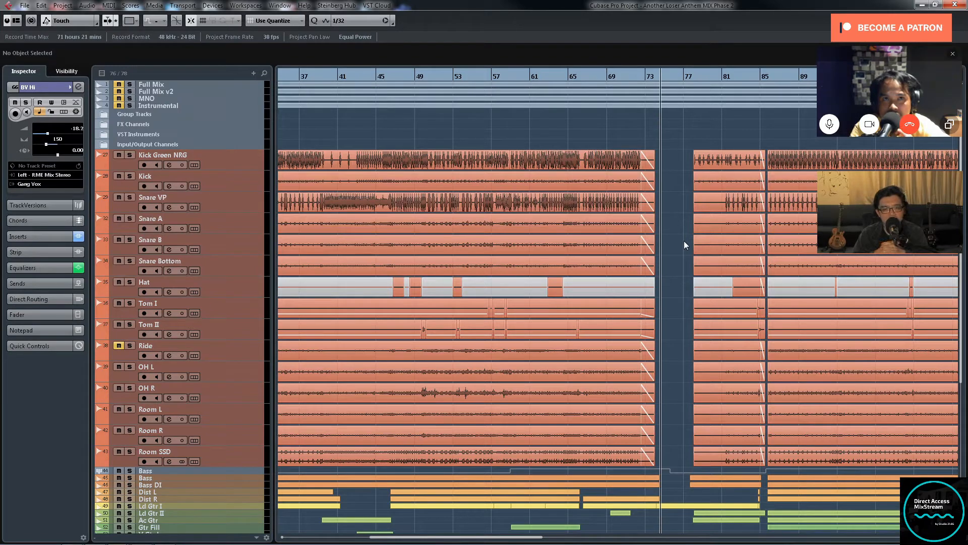
scroll(684, 240, "down", 3)
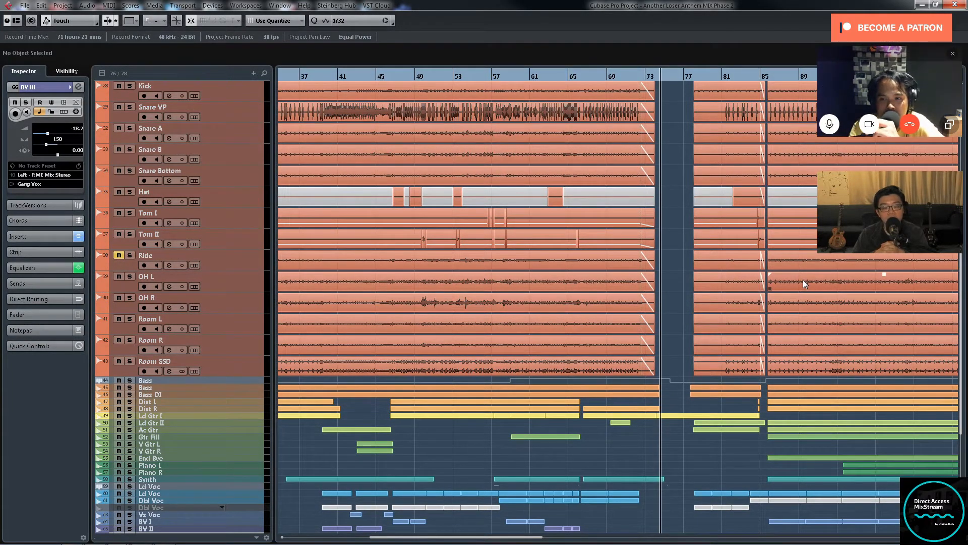
scroll(800, 273, "up", 3)
scroll(797, 273, "down", 6)
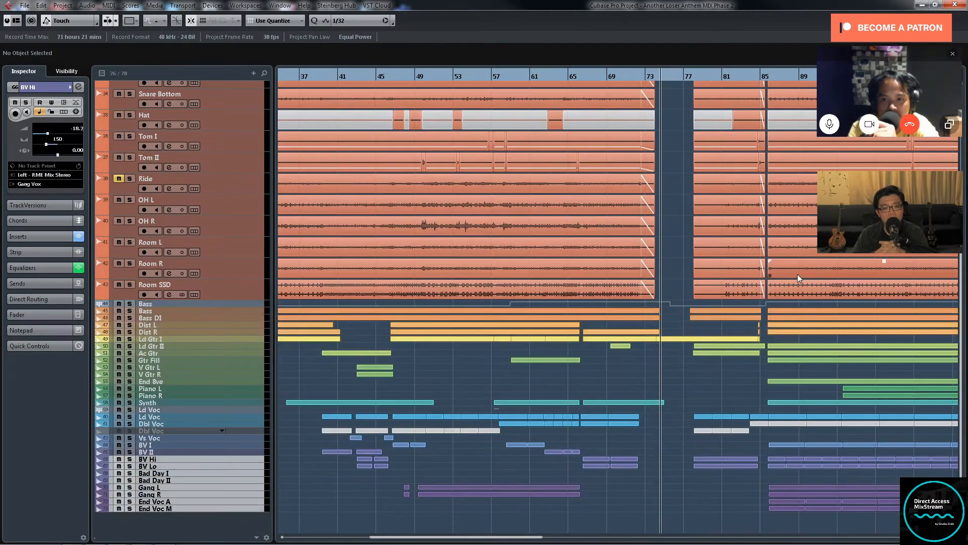
scroll(797, 274, "up", 3)
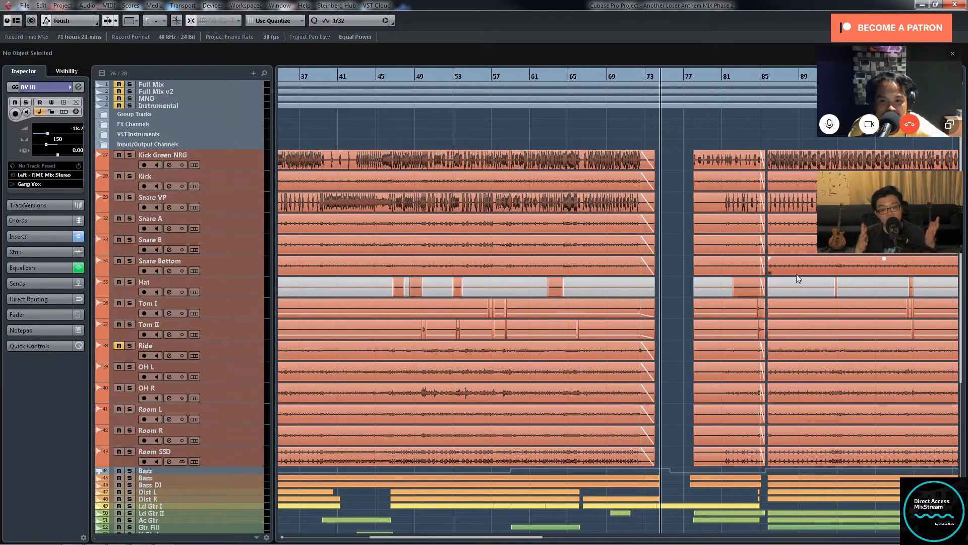
key("g")
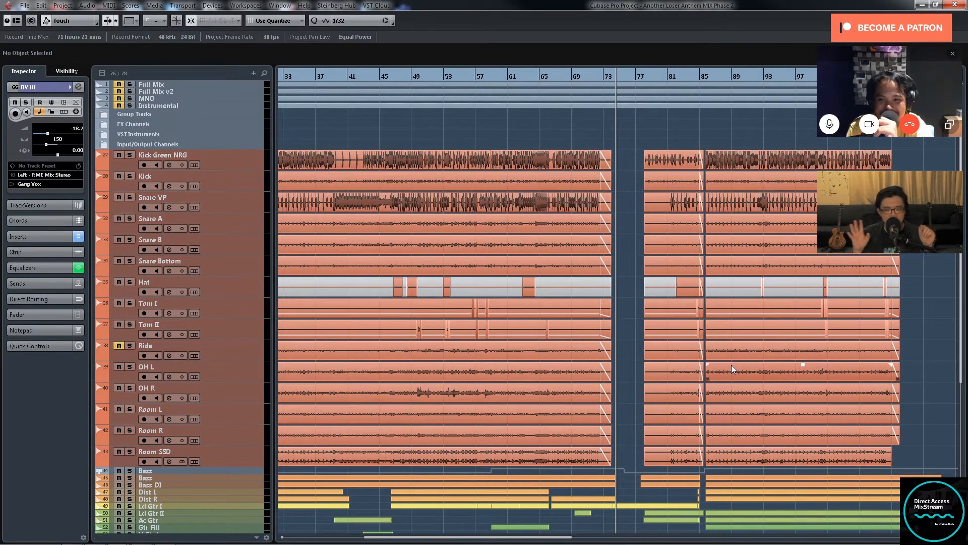
scroll(736, 314, "down", 5)
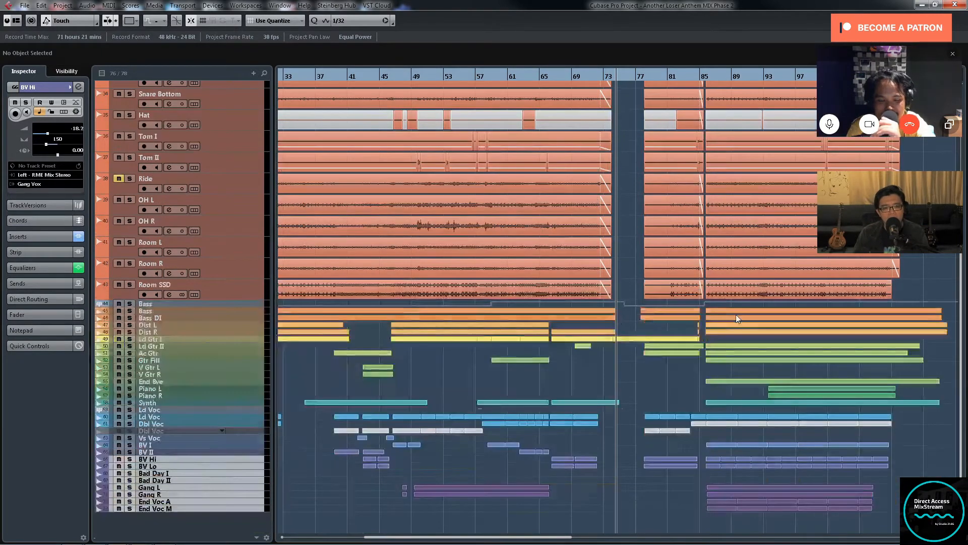
scroll(736, 314, "up", 5)
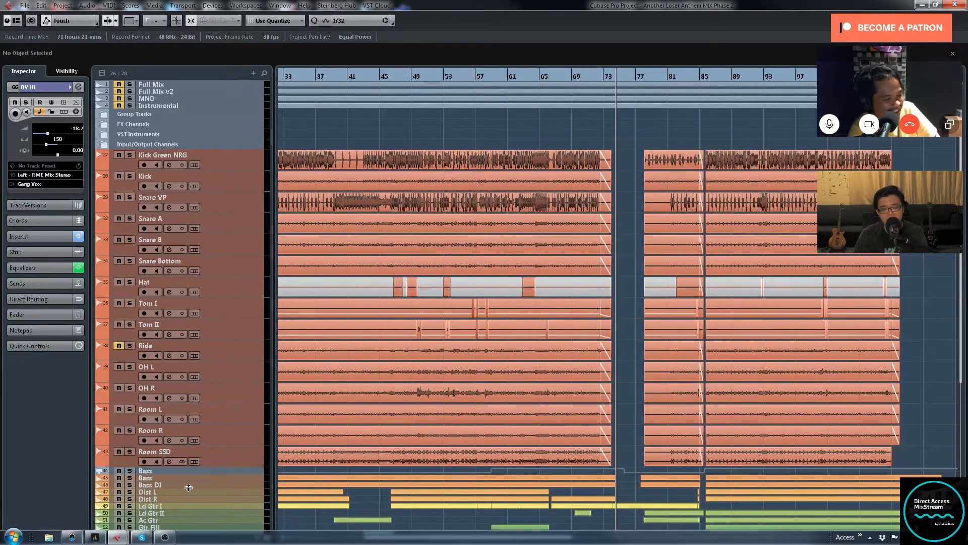
Step: Move the playback position to about bar 77, select the upper Bass track and play the full mix
left_click(646, 75)
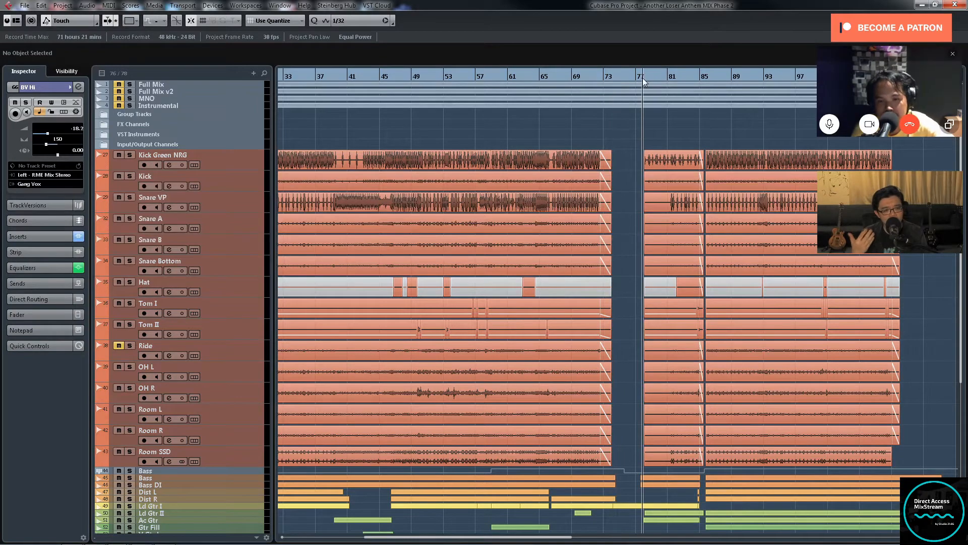
scroll(684, 314, "down", 5)
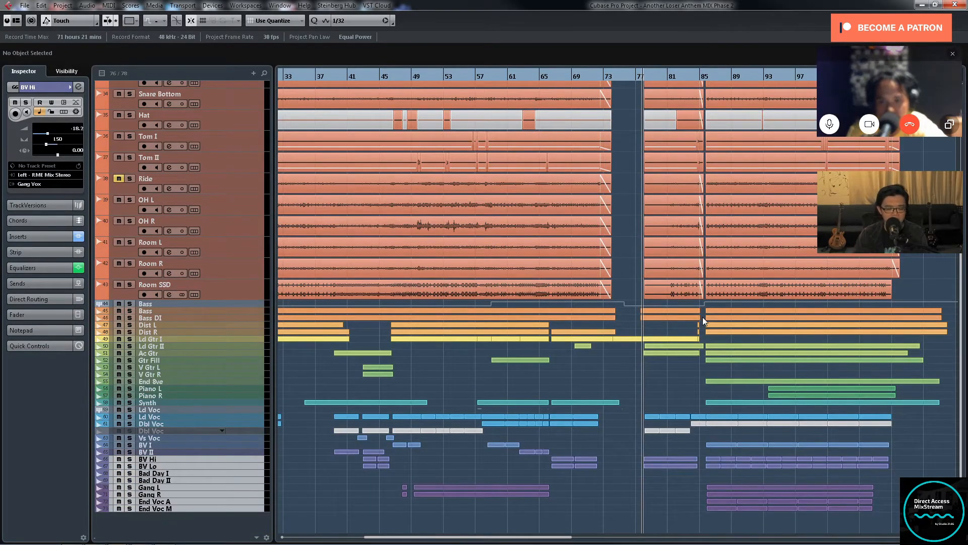
left_click(248, 303)
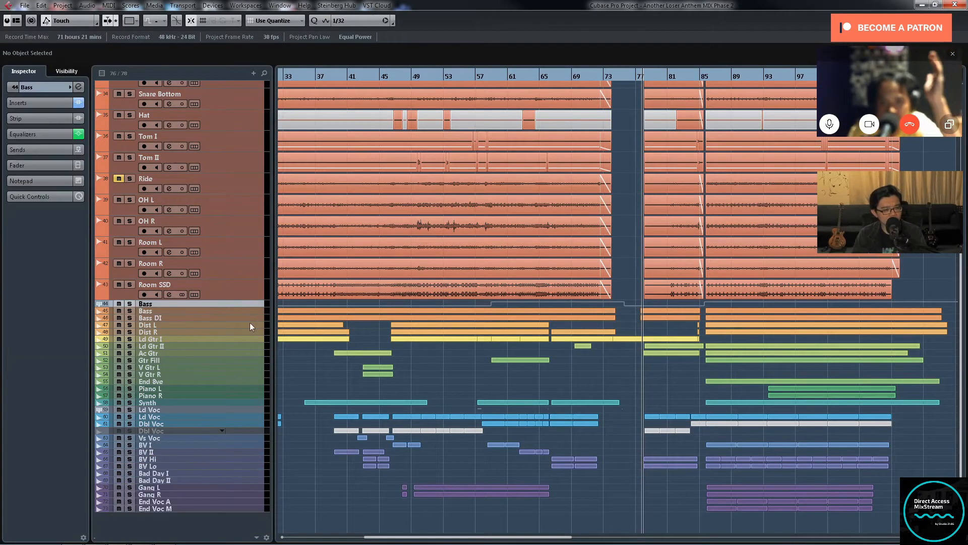
scroll(732, 153, "up", 3)
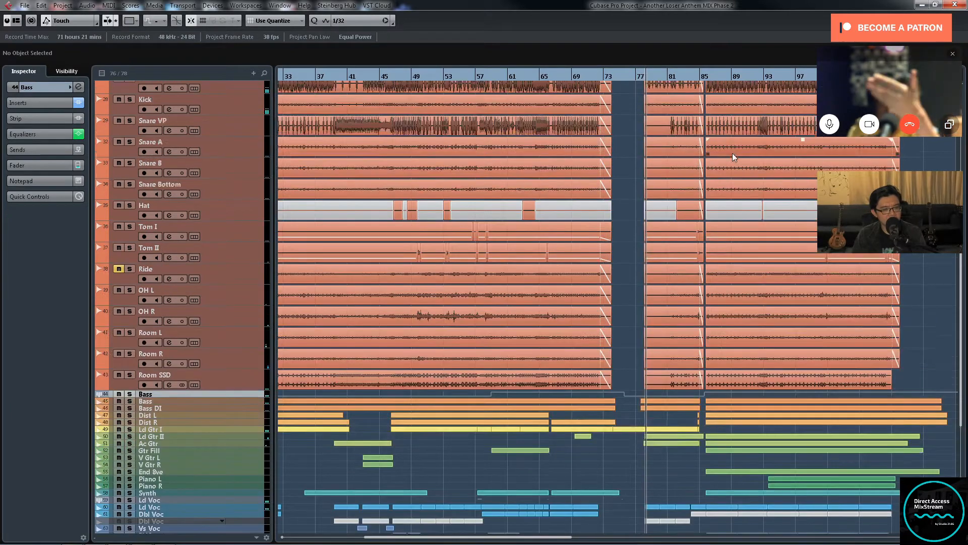
Step: Compare the drum tracks with the bass, guitar and vocal parts during playback from about bar 78 to bar 81
scroll(667, 244, "down", 3)
key("g")
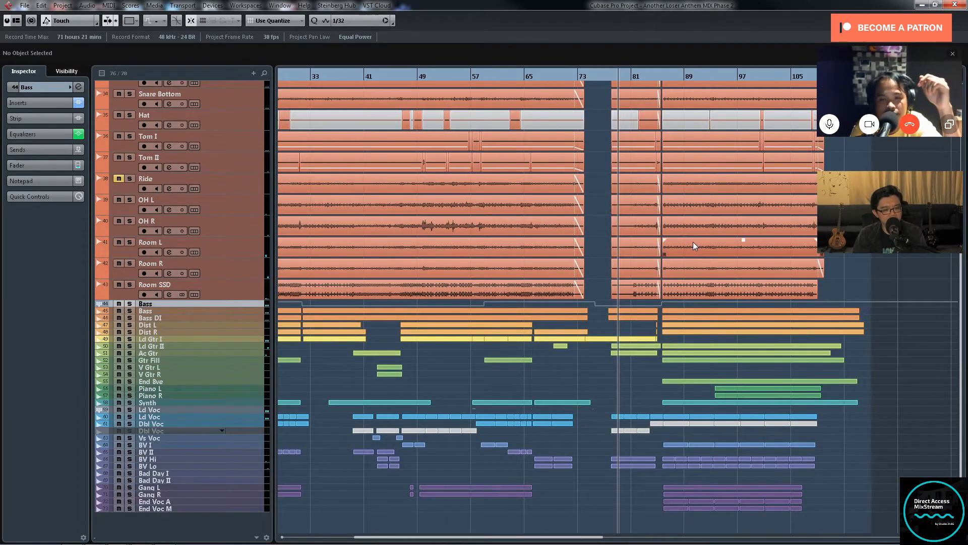
scroll(692, 241, "up", 6)
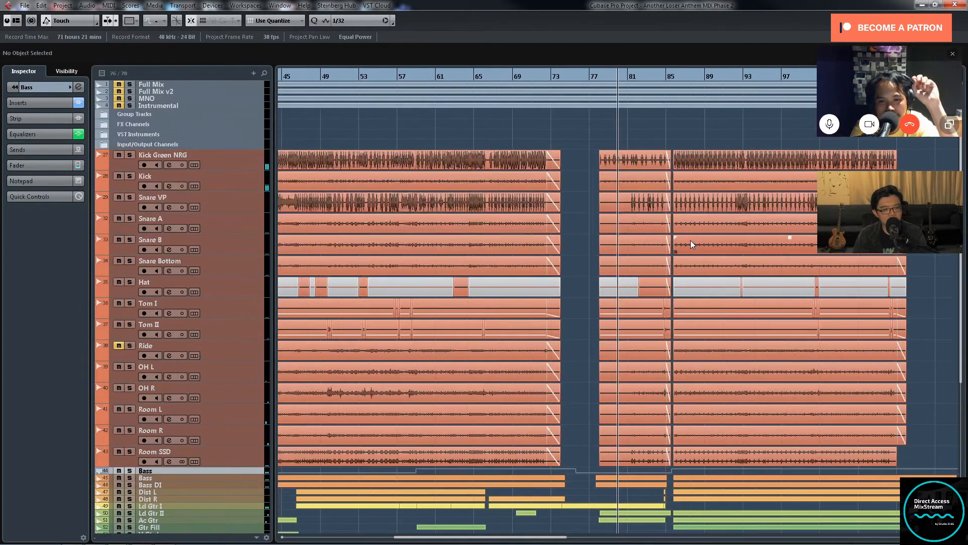
key("h")
scroll(691, 240, "down", 4)
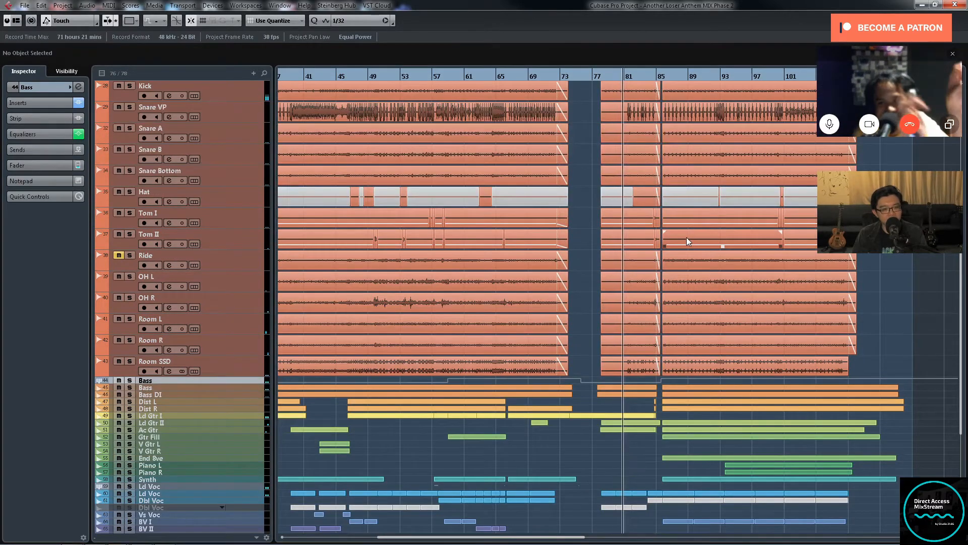
key("h")
key("g")
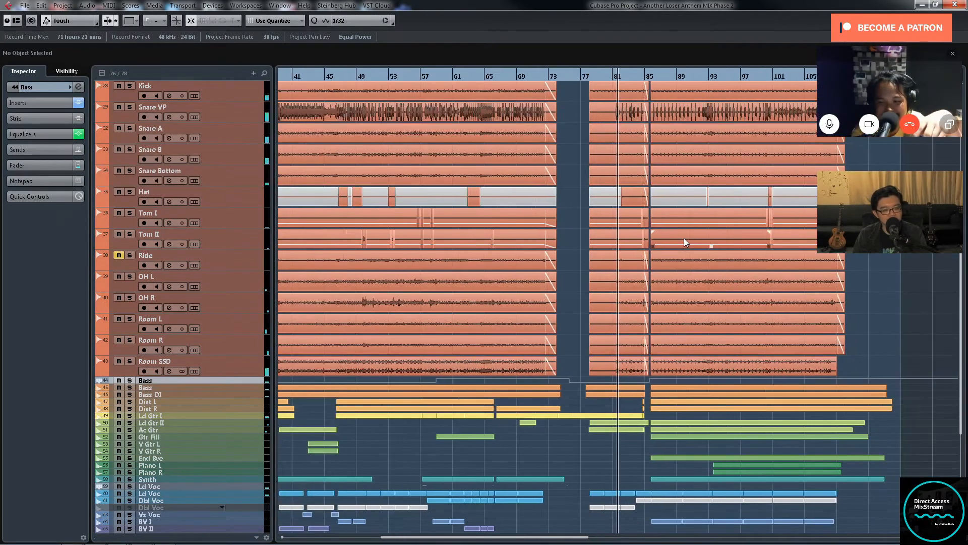
Step: Examine the kick and snare hits and the Hat edit during playback from about bar 81 to bar 84
scroll(683, 238, "up", 4)
key("h")
key("h")
key("h")
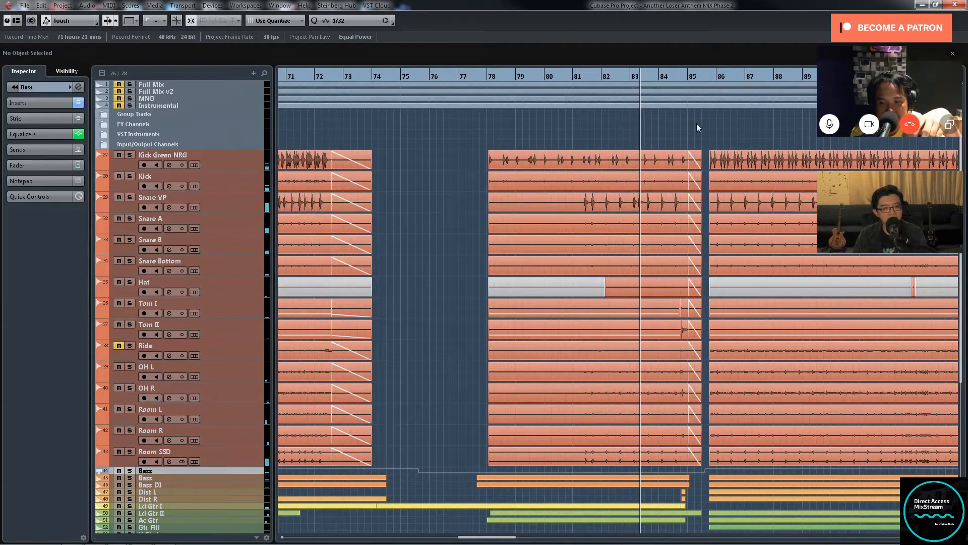
scroll(702, 120, "down", 4)
key("g")
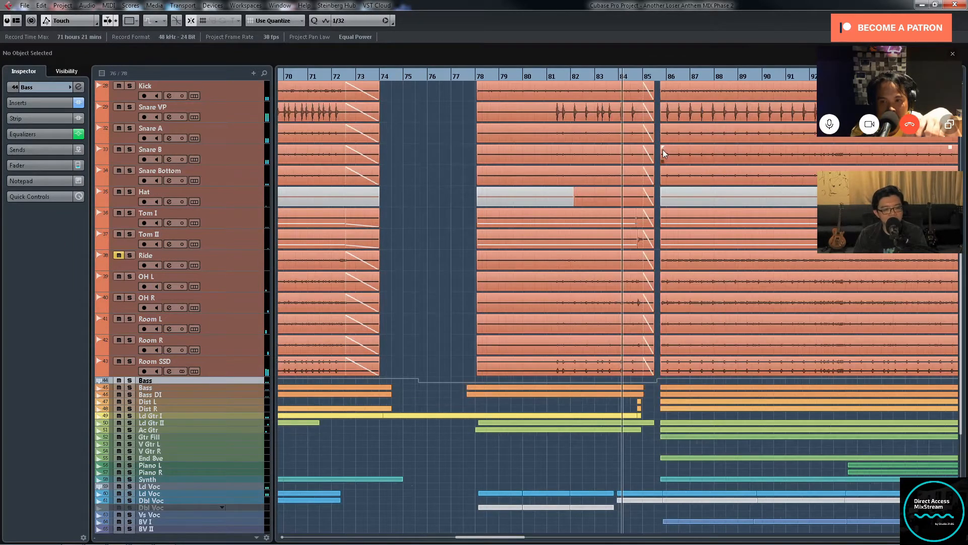
Step: Follow the full-mix playback across the short drum gap near bar 85 and on to about bar 88
scroll(664, 150, "up", 4)
key("g")
key("g")
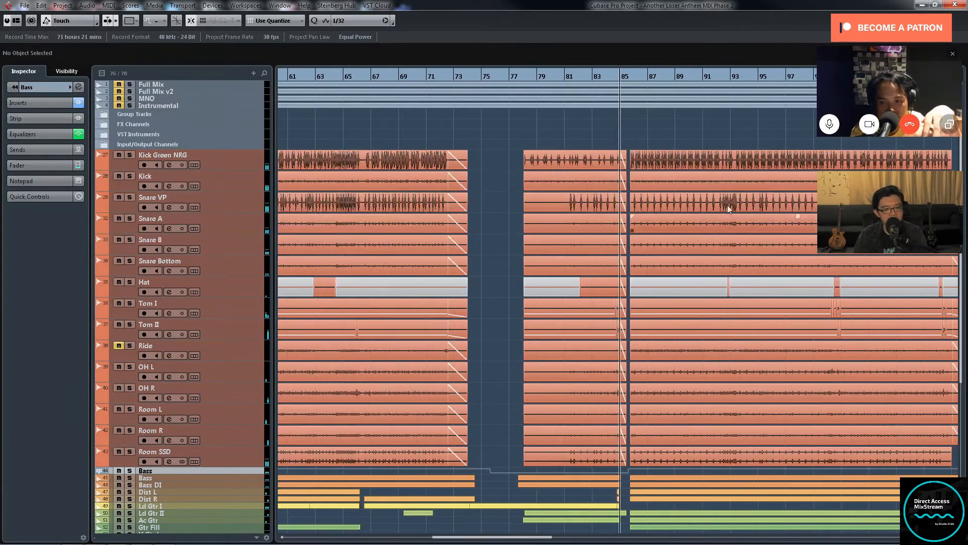
key("g")
key("g")
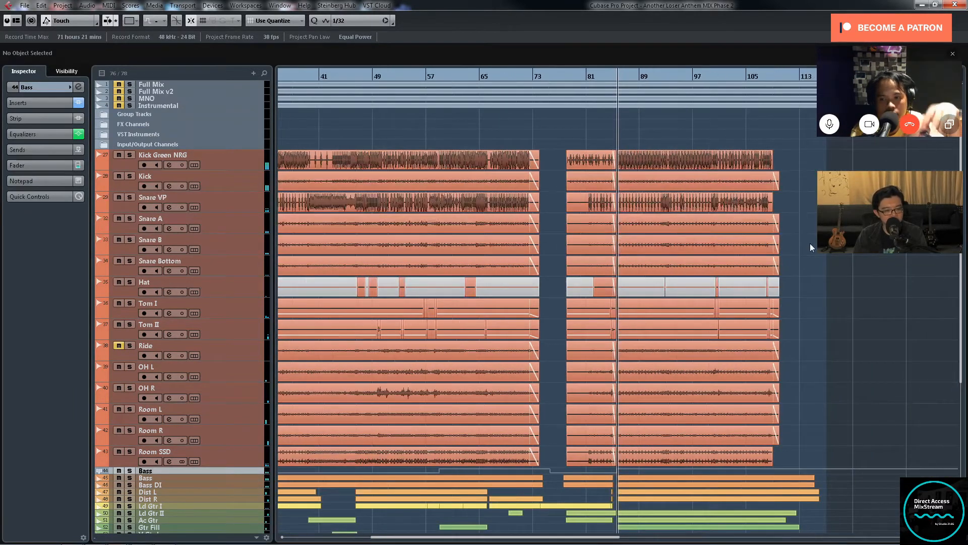
key("g")
scroll(810, 243, "down", 3)
scroll(809, 240, "up", 3)
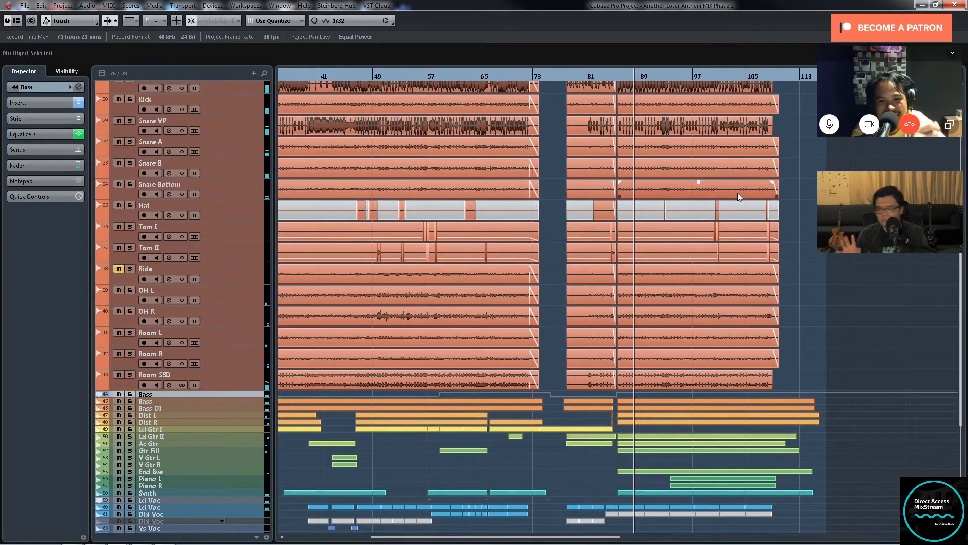
Step: Examine the kick, snare and tom patterns of the last drum section during playback from about bar 88 to bar 97
scroll(792, 178, "up", 3)
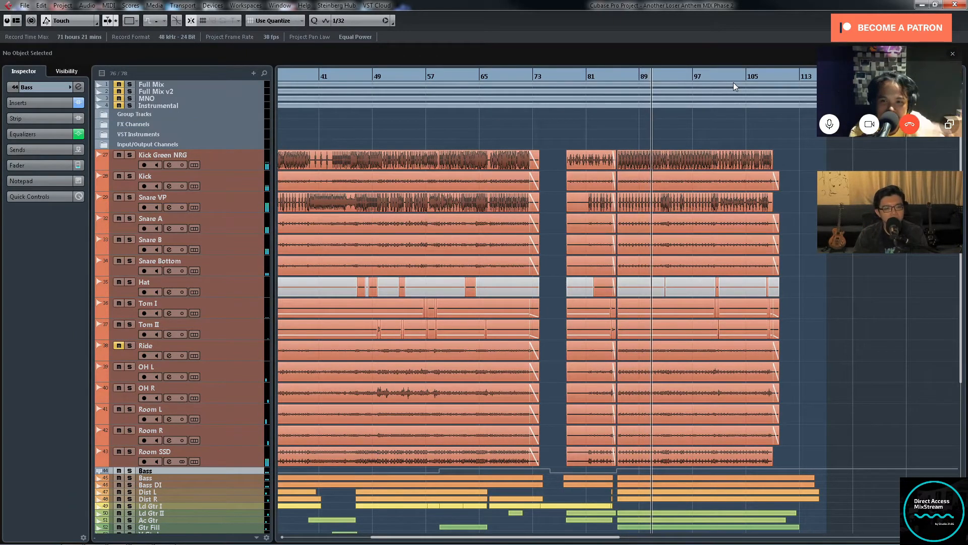
scroll(726, 77, "up", 2)
scroll(726, 77, "up", 2)
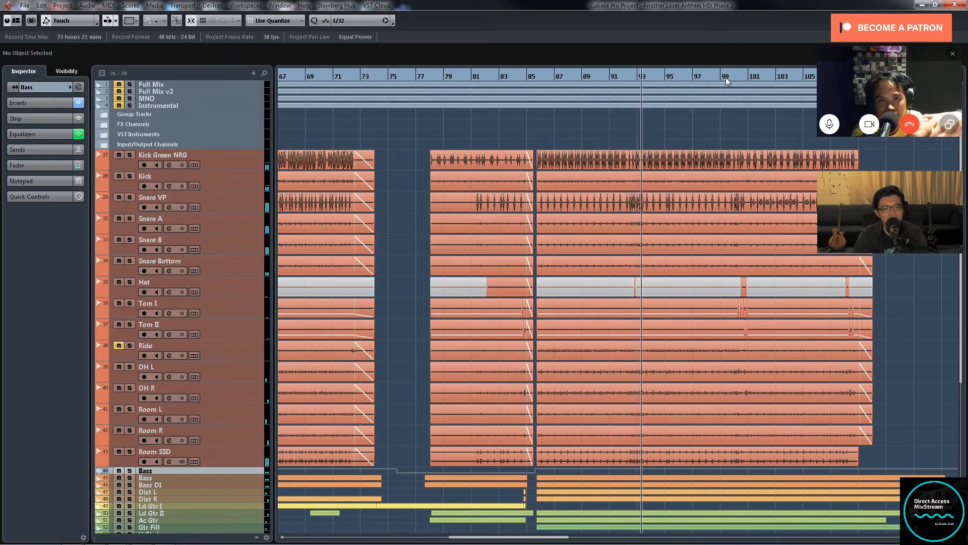
scroll(730, 74, "down", 3)
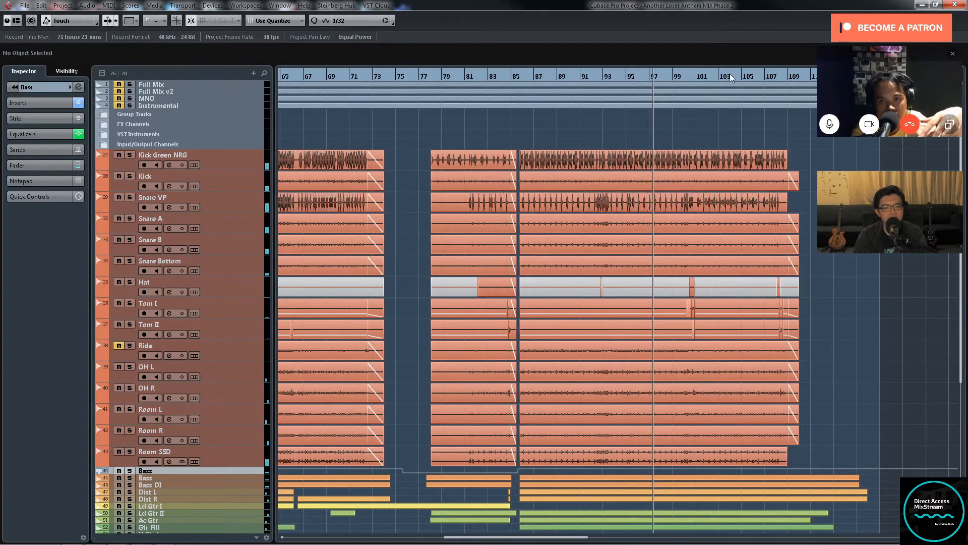
key("g")
key("g")
key("g")
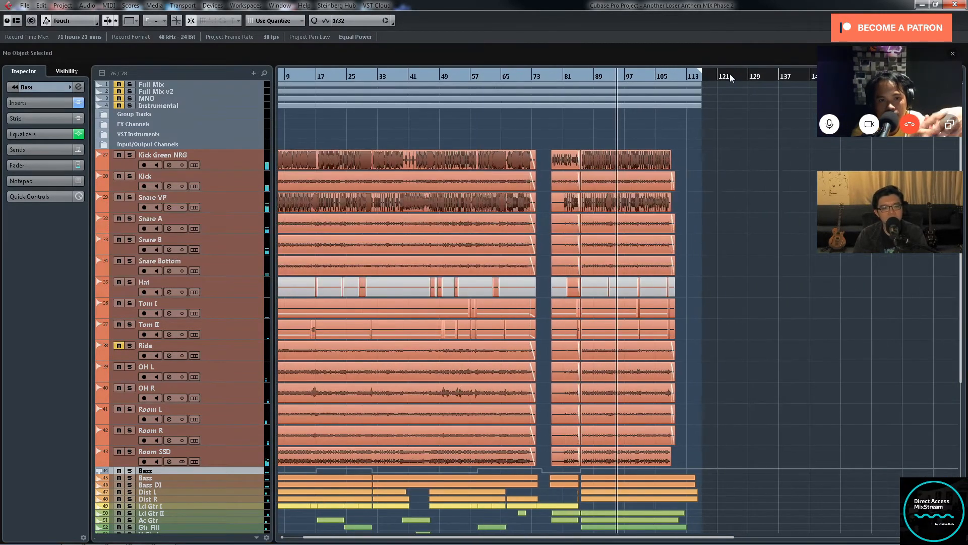
key("h")
key("h")
key("h")
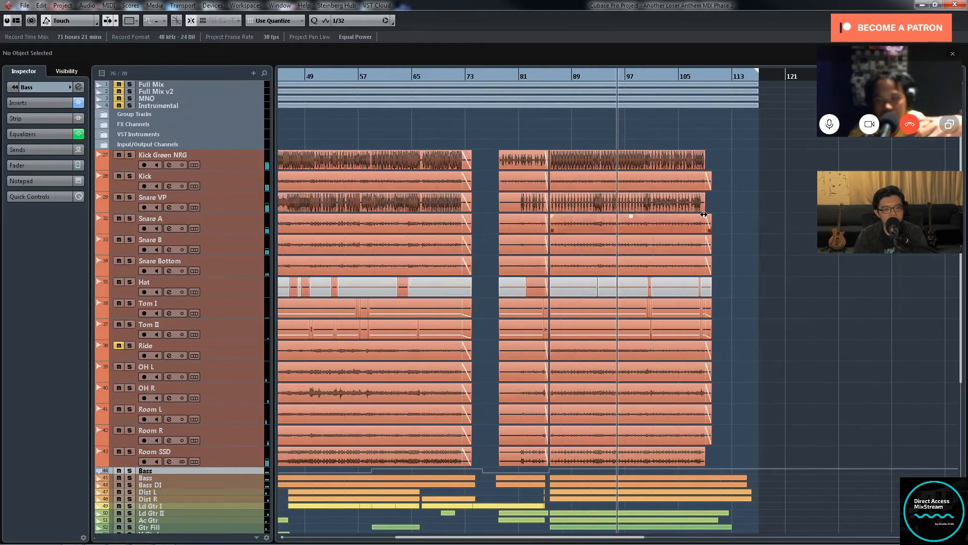
key("h")
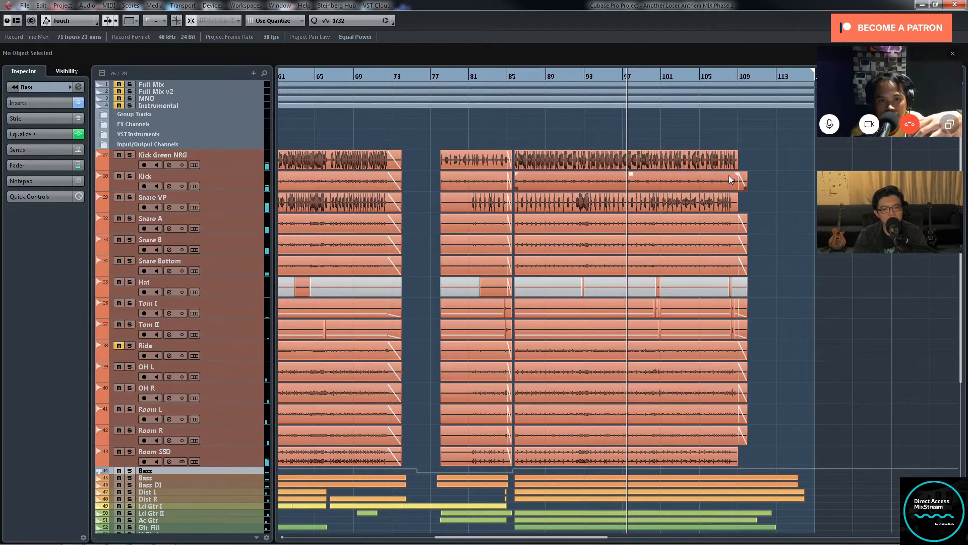
Step: Compare the drums with the guitar, piano, synth and vocal layers as playback runs from about bar 100 to bar 105
scroll(645, 333, "down", 5)
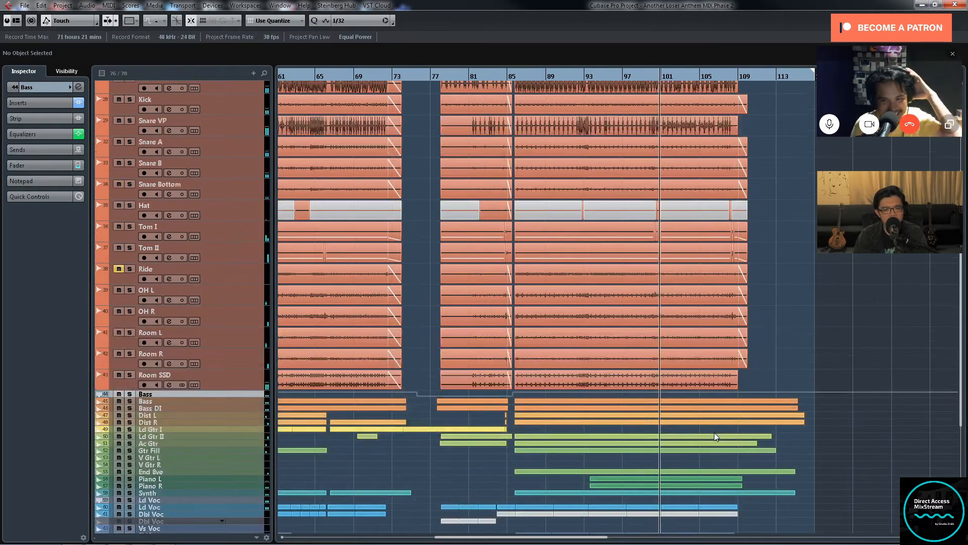
key("g")
key("g")
key("g")
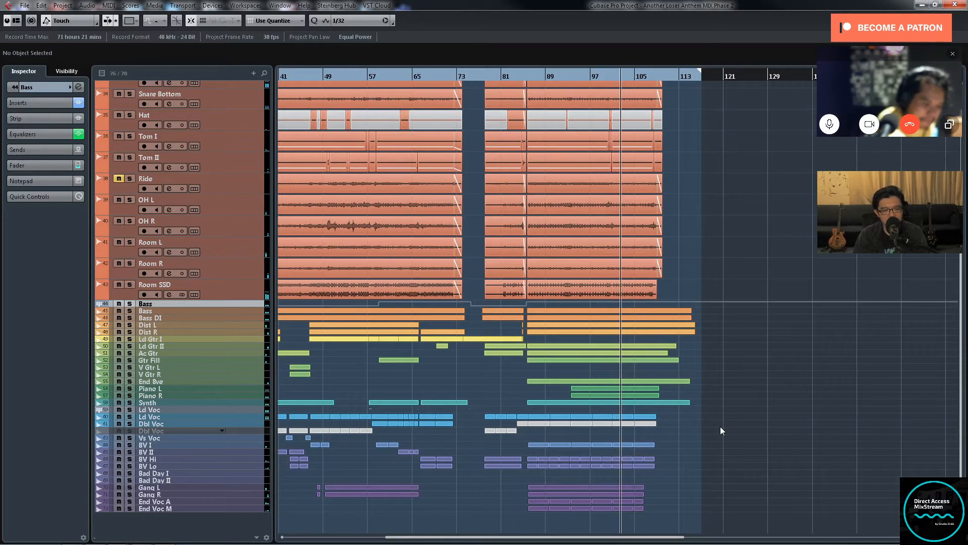
key("g")
key("g")
key("h")
key("h")
key("h")
key("h")
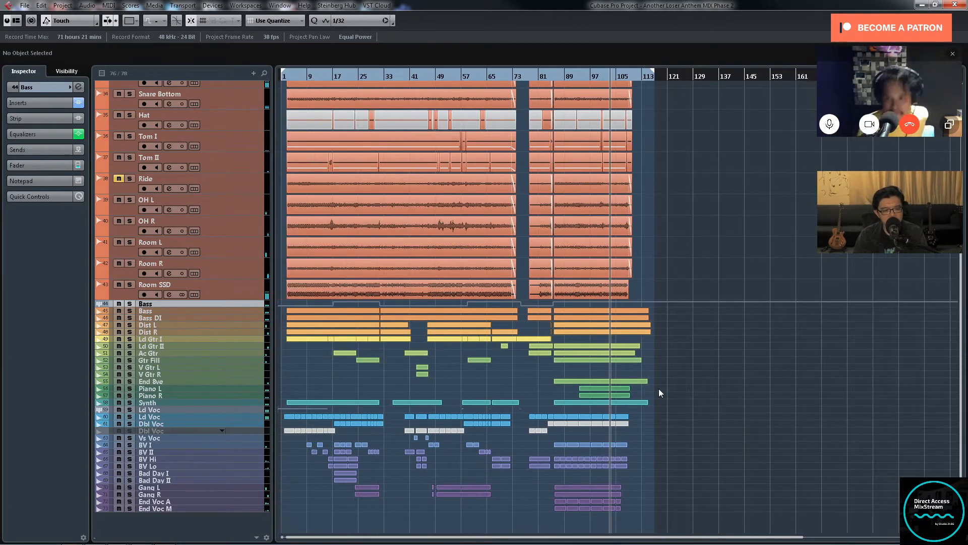
key("g")
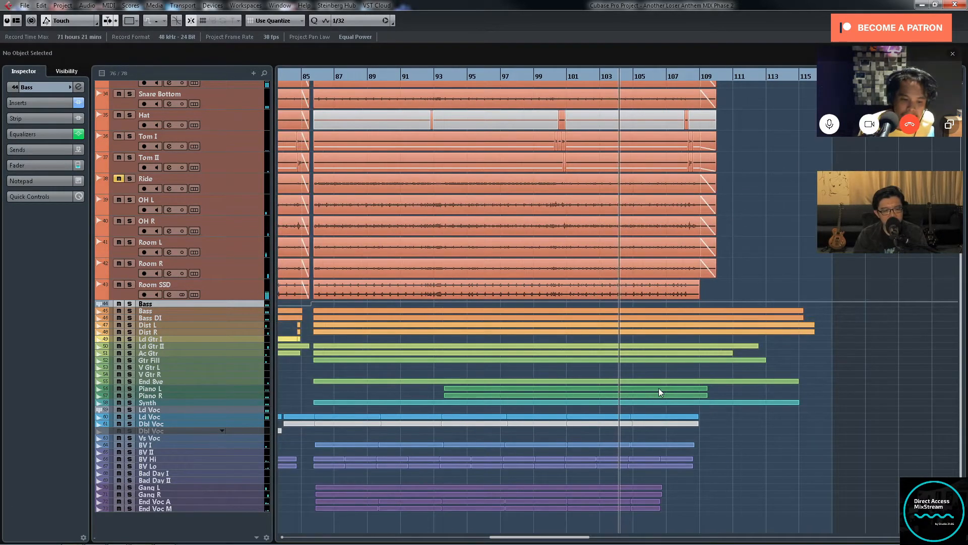
key("g")
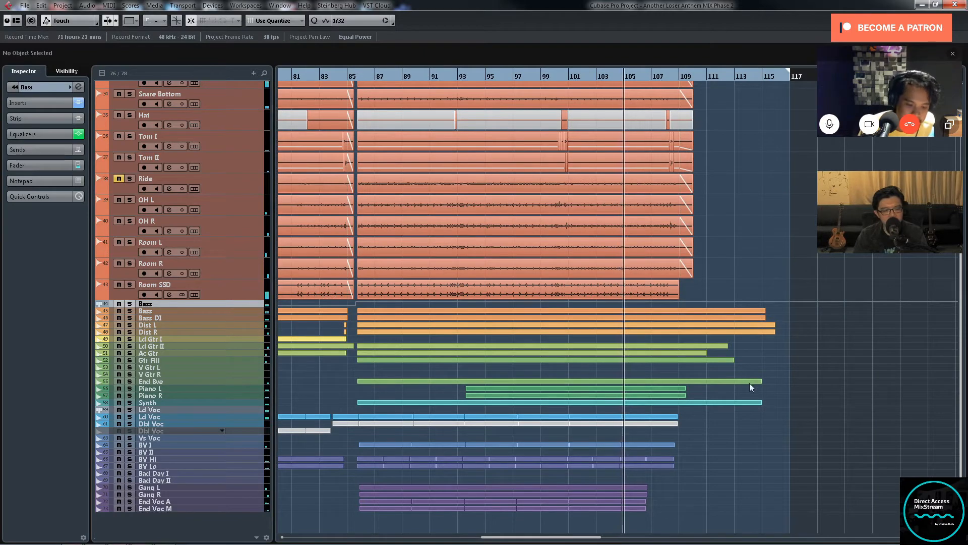
Step: Examine how the instrument and vocal layers are arranged against the drums during playback from about bar 105 to bar 108
key("g")
key("g")
key("g")
key("g")
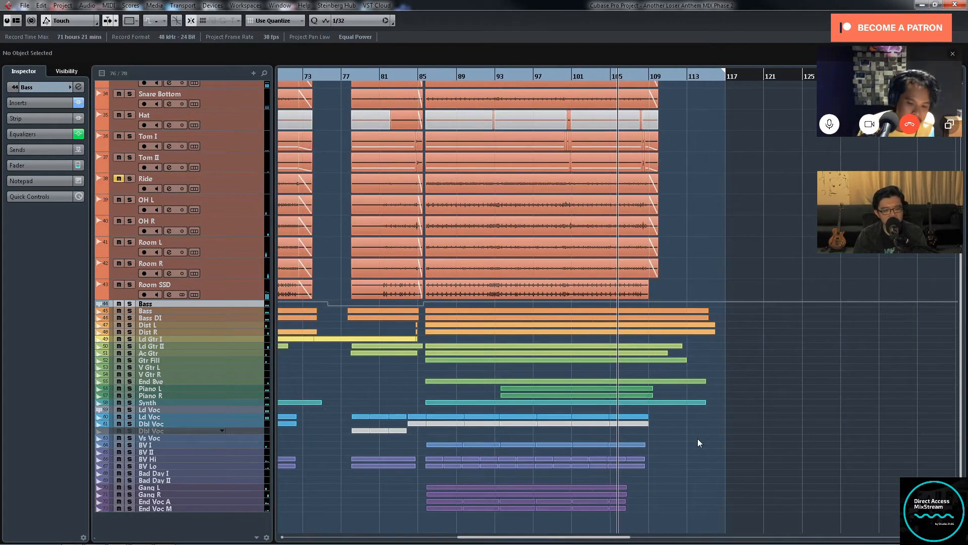
key("g")
key("g")
key("g")
key("g")
key("g")
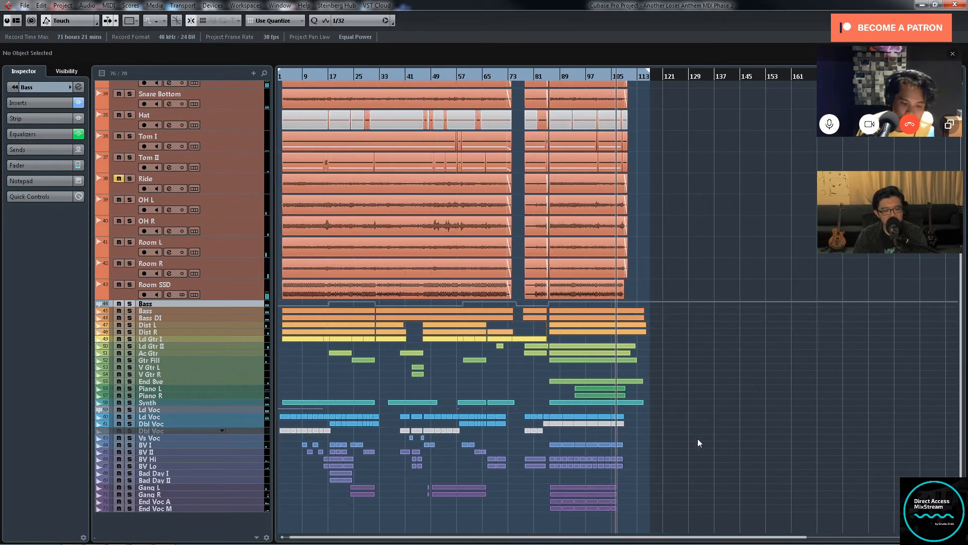
key("h")
key("h")
key("h")
key("h")
key("h")
key("h")
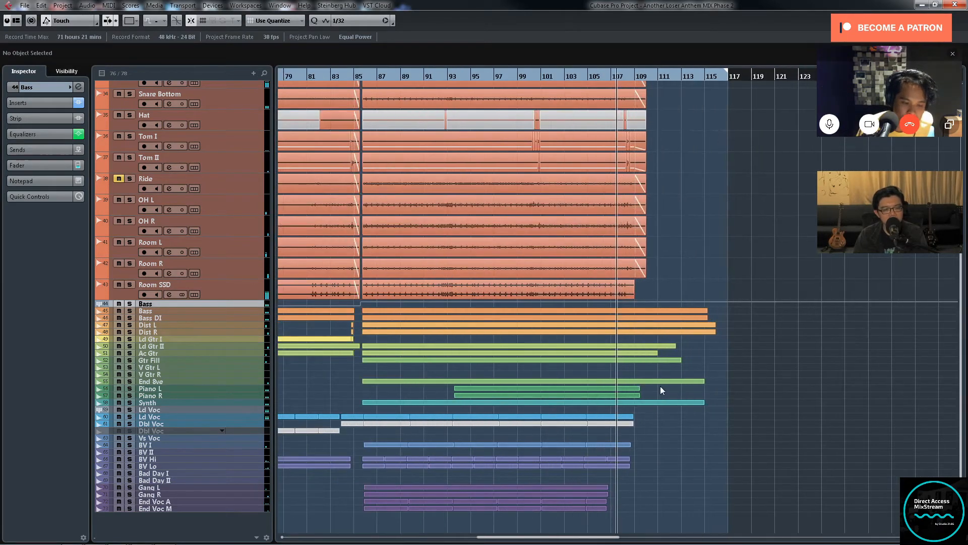
key("g")
Step: Follow the full-mix playback from about bar 108 past the end of the drums to about bar 112
scroll(660, 386, "up", 3)
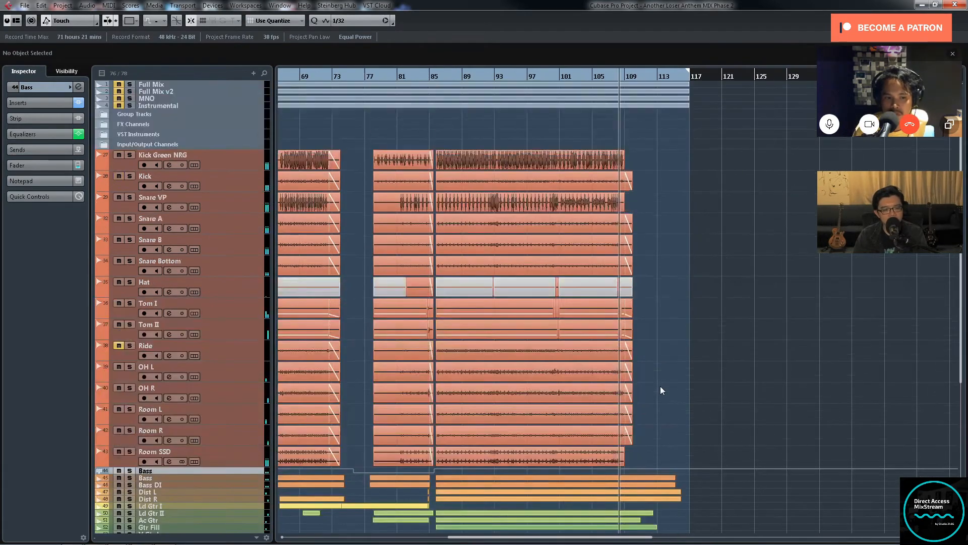
scroll(660, 386, "down", 3)
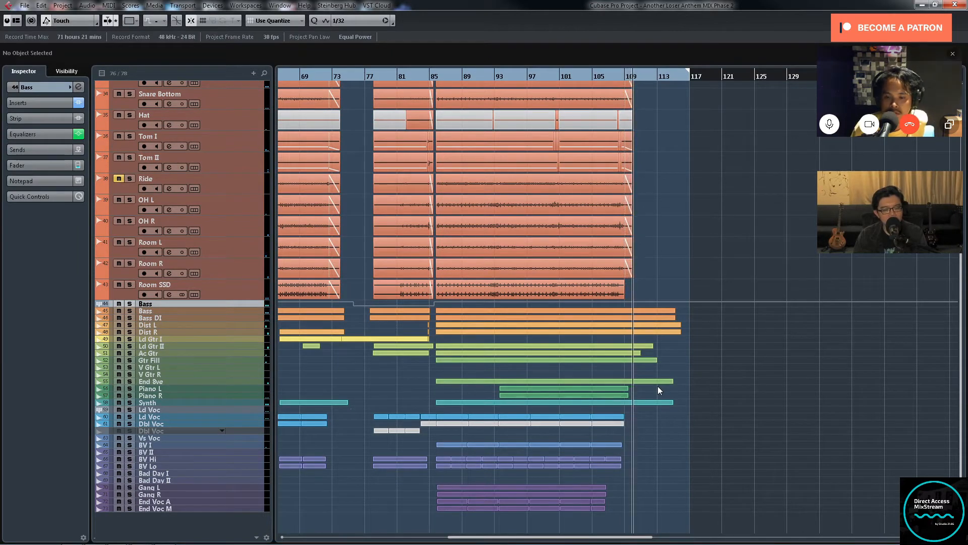
key("g")
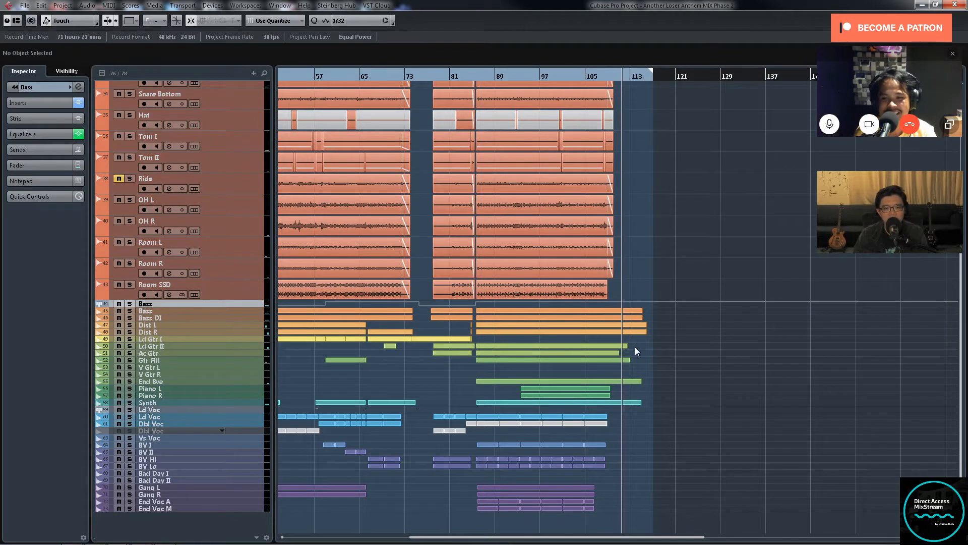
key("g")
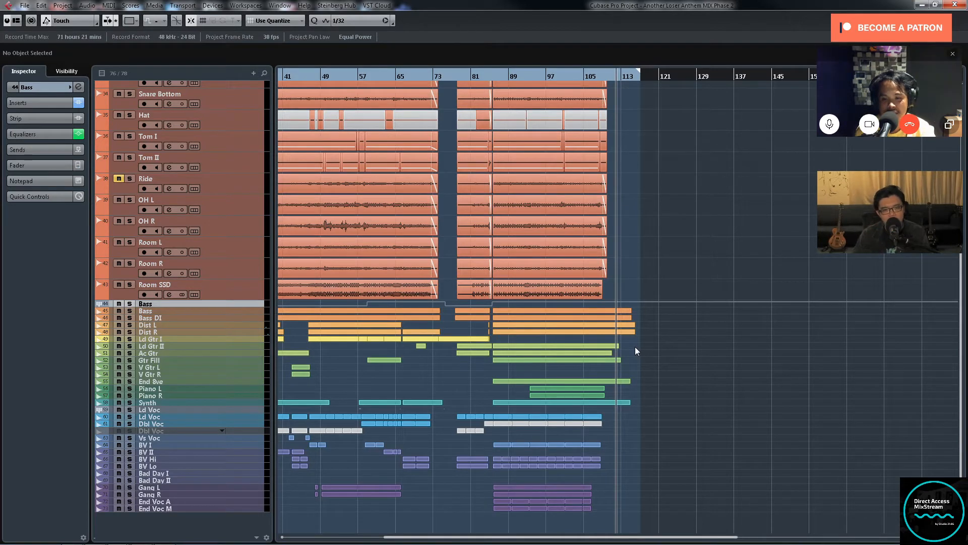
key("g")
key("g")
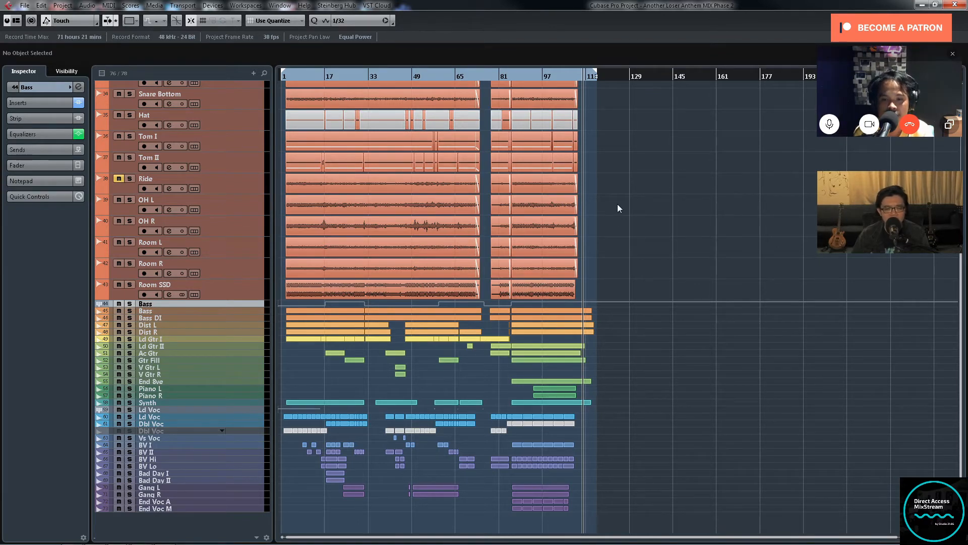
Step: Select all the drum tracks from Room SSD up to Kick Green NRG and show the whole song in the timeline
key("h")
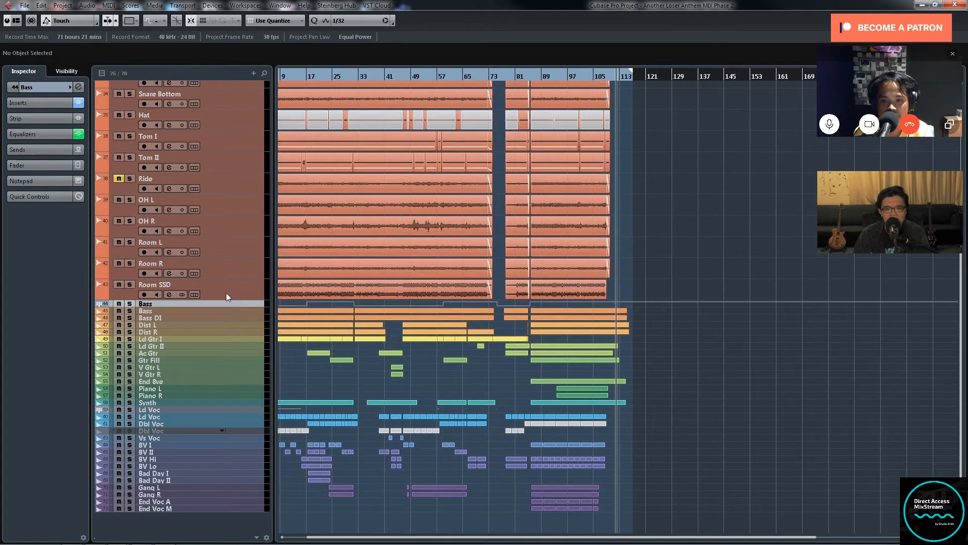
left_click(241, 289)
scroll(235, 284, "up", 5)
left_click(256, 161, "shift")
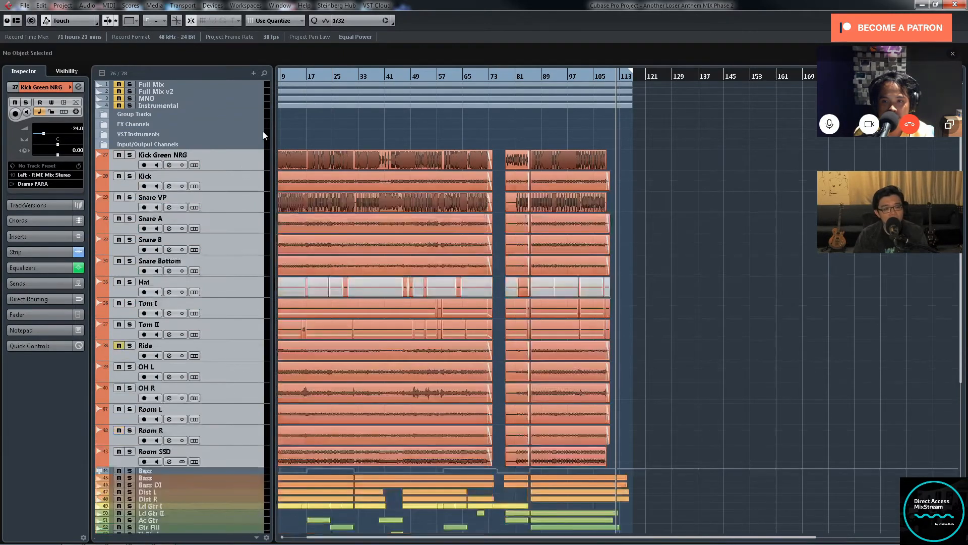
key("g")
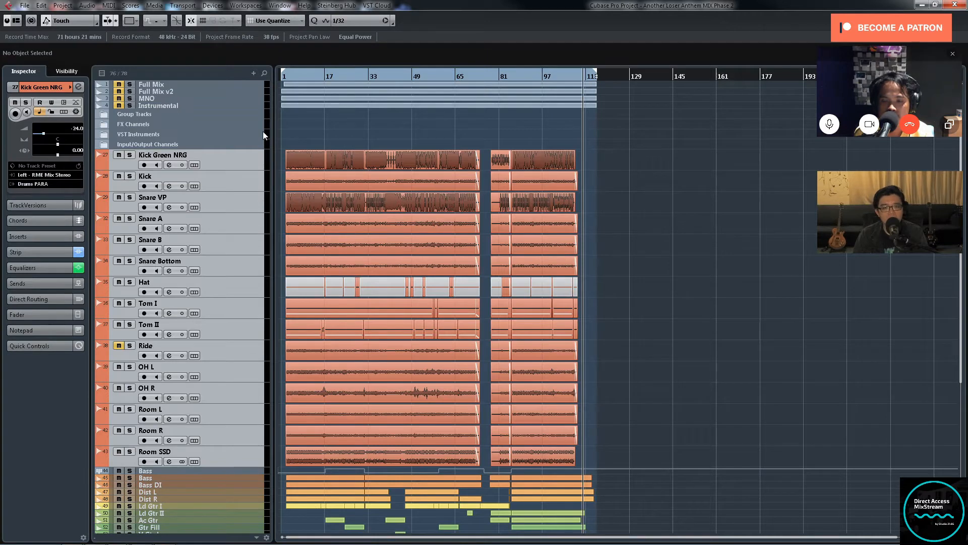
Step: Select only the Kick track and look over the drum arrangement across the first part of the song
key("h")
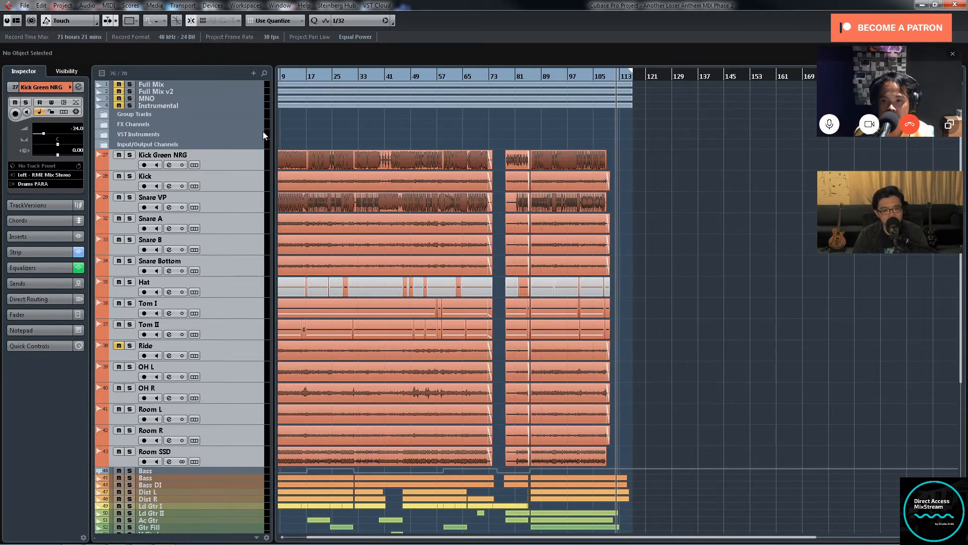
left_click(243, 180)
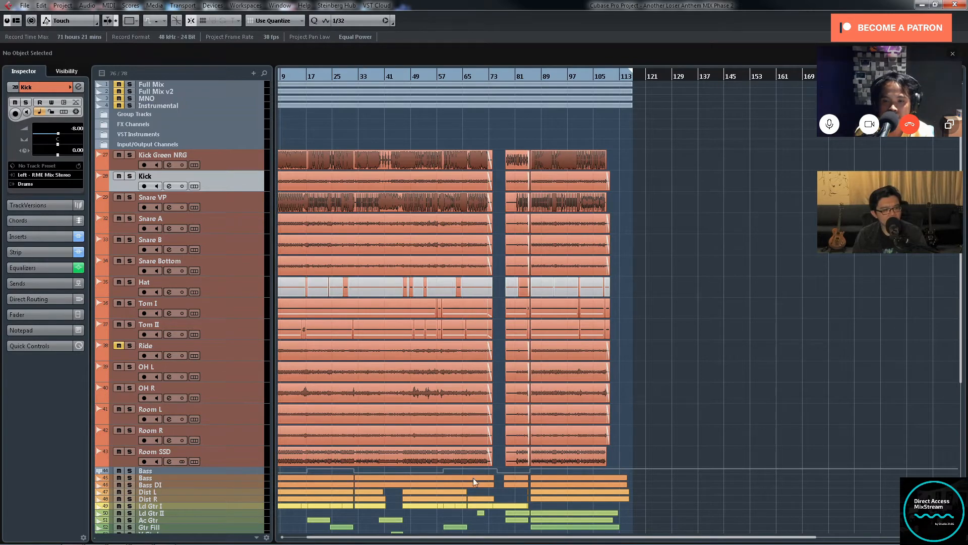
left_click_drag(376, 537, 346, 537)
key("g")
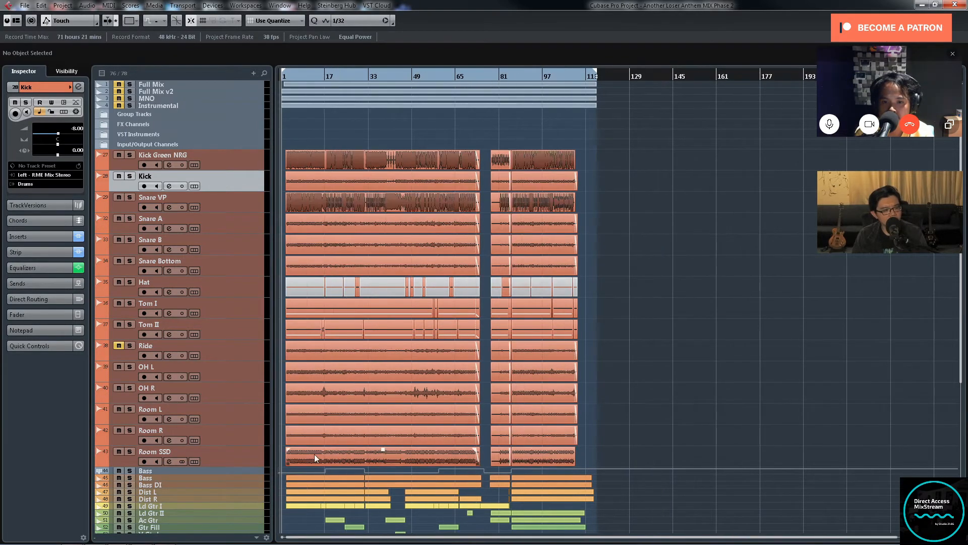
key("h")
key("h")
key("h")
key("h")
key("h")
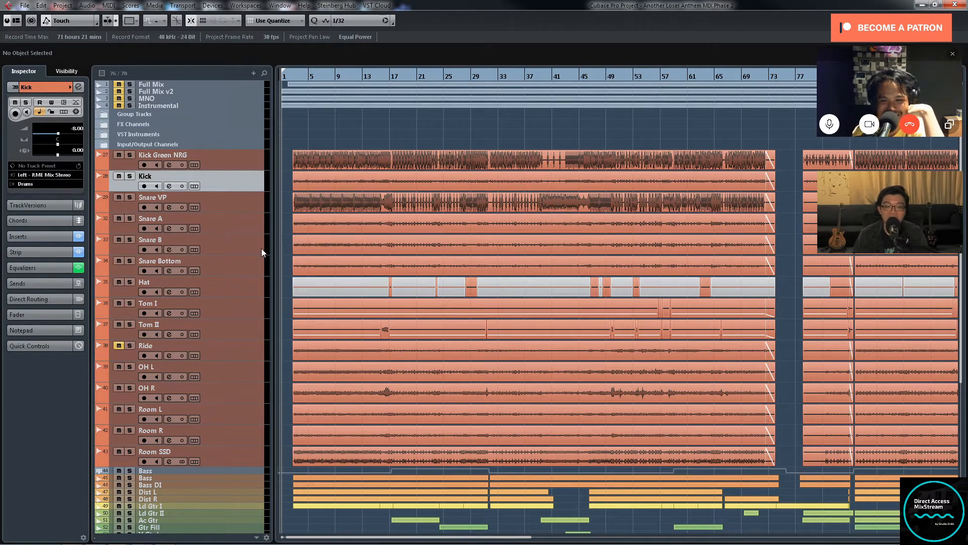
Step: Select the Tom I and Tom II tracks and enlarge their track heights together to show their waveforms
left_click(248, 290)
left_click(252, 306)
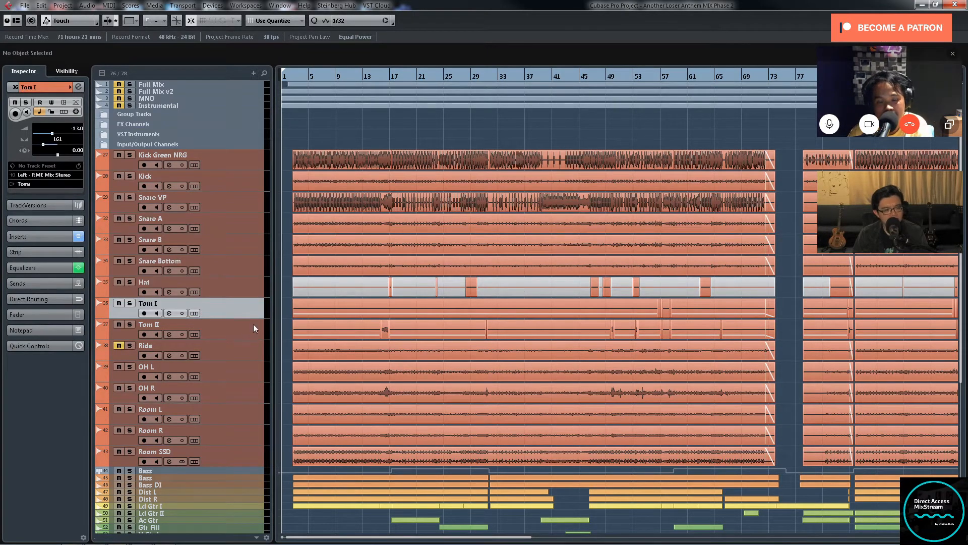
left_click(253, 324, "shift")
left_click_drag(253, 316, 256, 358)
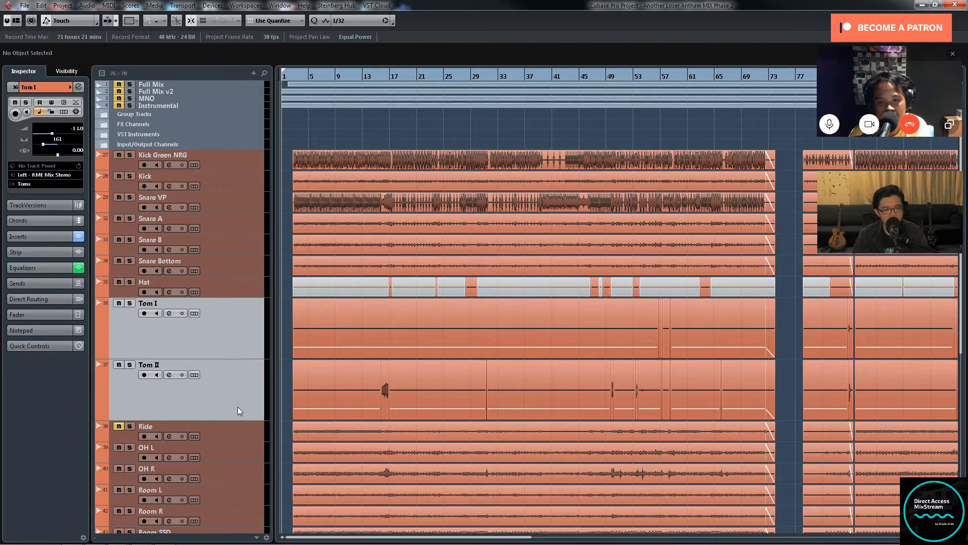
Step: Select the Ride track and enlarge it so its waveform stands out among the other drum tracks
scroll(231, 386, "down", 4)
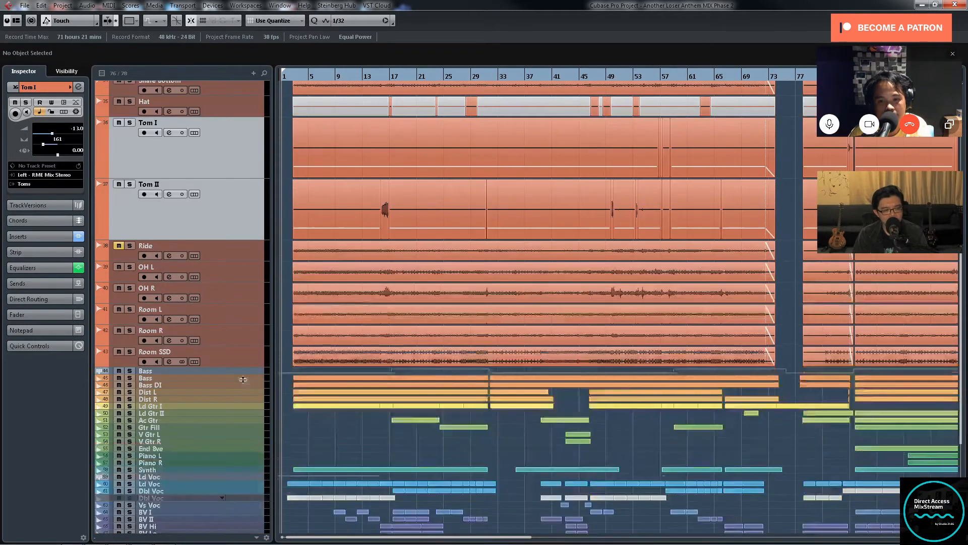
left_click(250, 253)
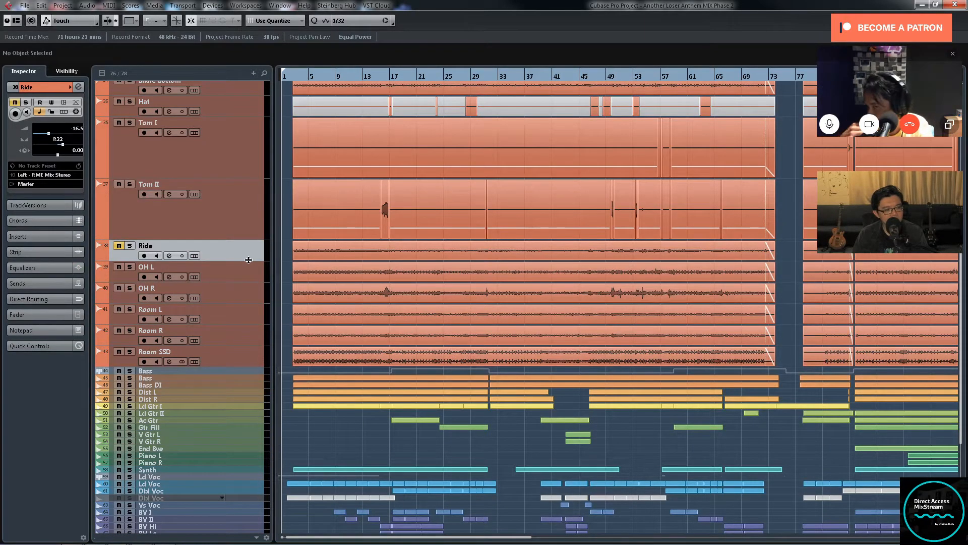
mouse_move(248, 260)
left_mouse_down()
mouse_move(251, 286)
mouse_move(251, 259)
left_mouse_up()
key("g")
key("g")
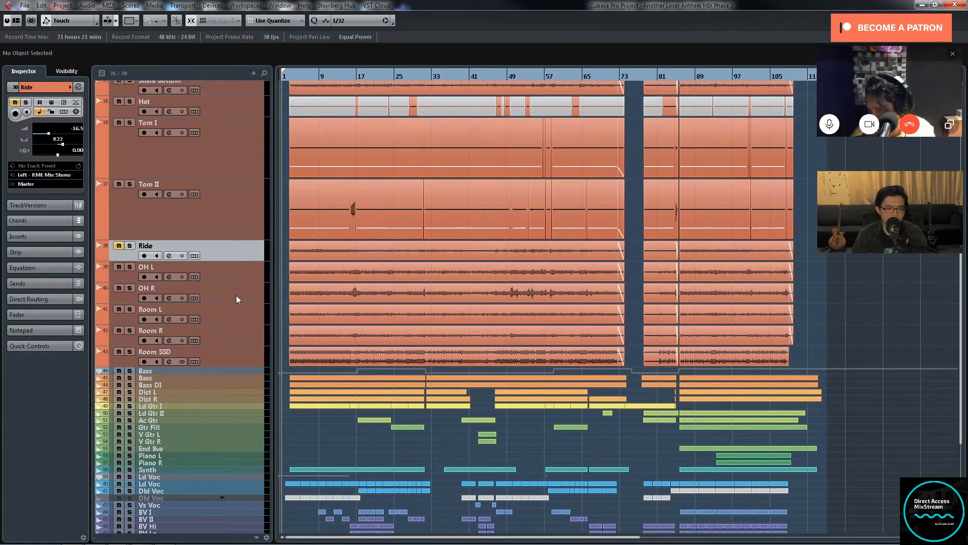
key("h")
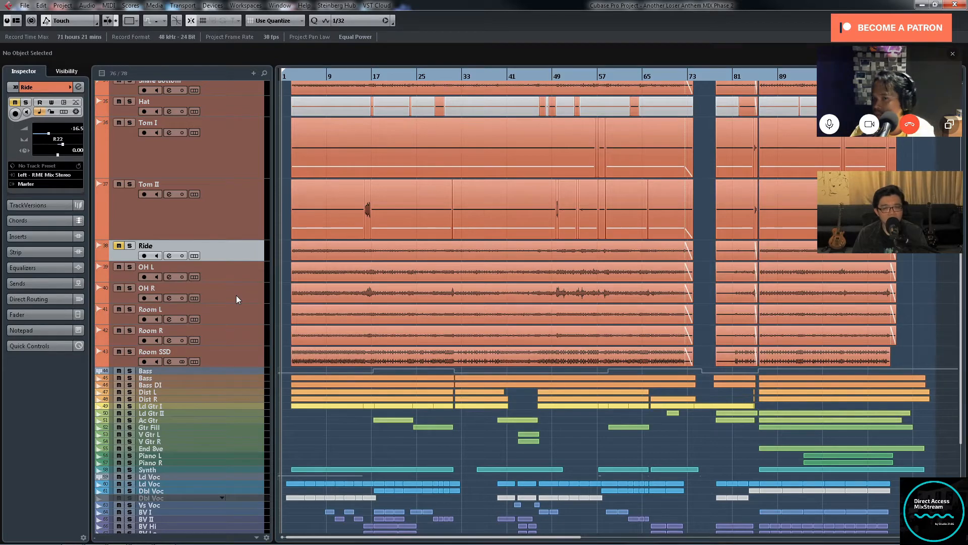
scroll(248, 277, "up", 5)
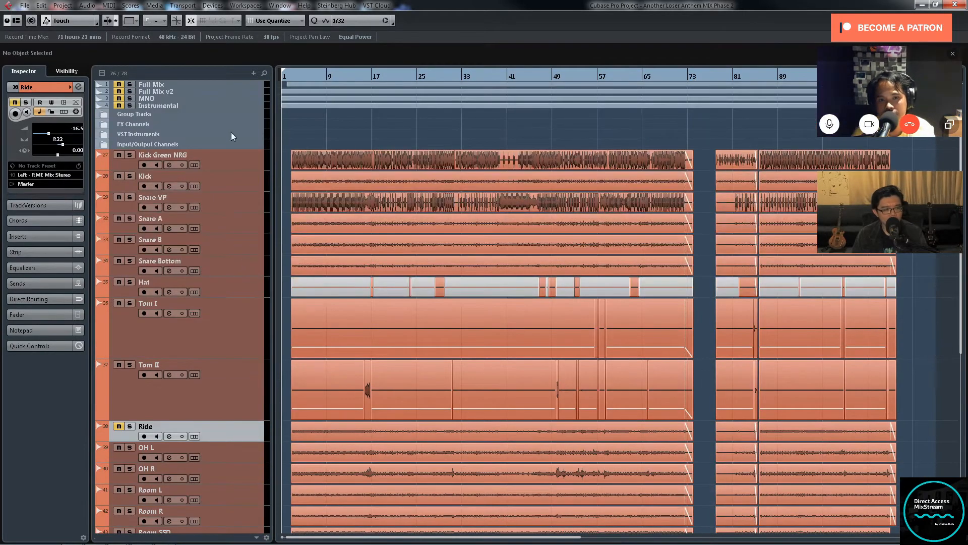
key("z")
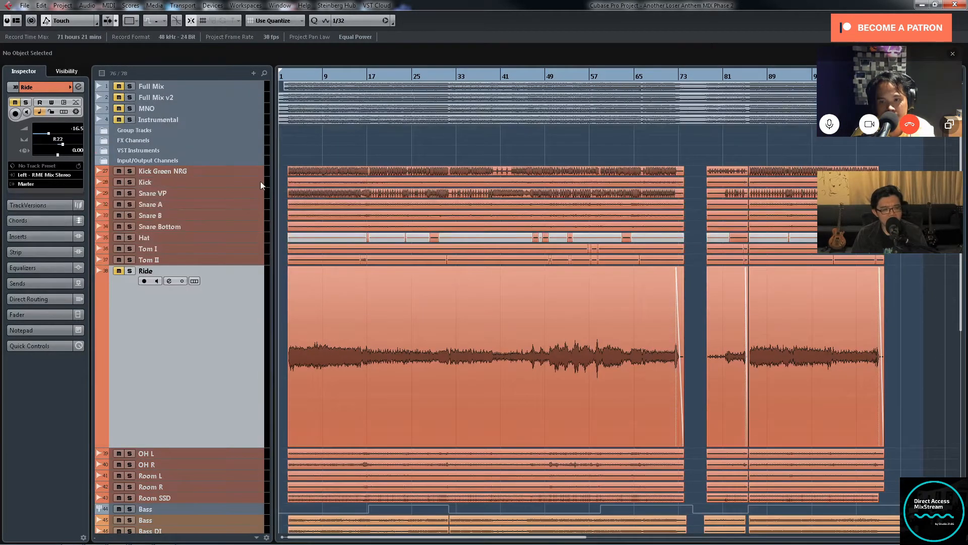
Step: Select the Kick Green NRG and Snare VP tracks and enlarge both to examine their sample hits
left_click(255, 170)
left_click(251, 191, "ctrl")
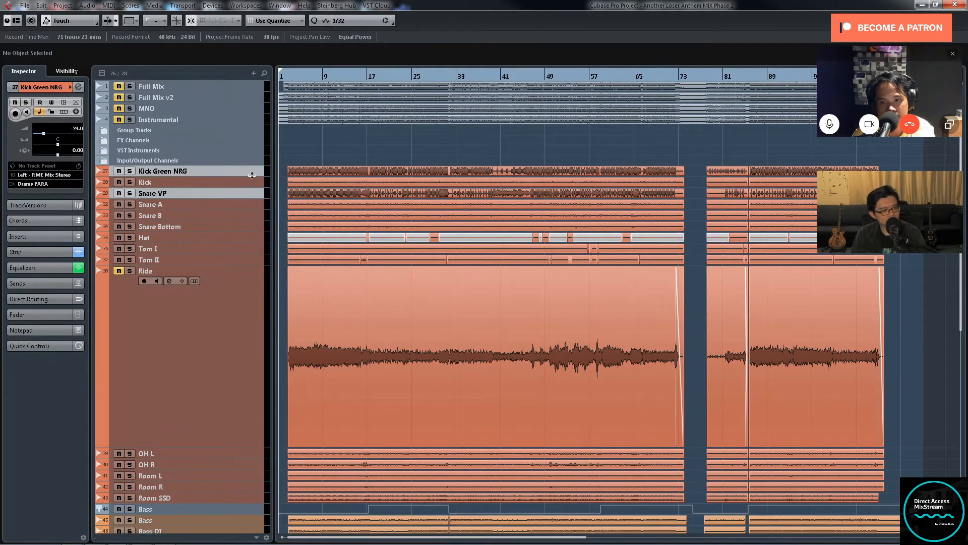
left_click_drag(252, 174, 251, 247)
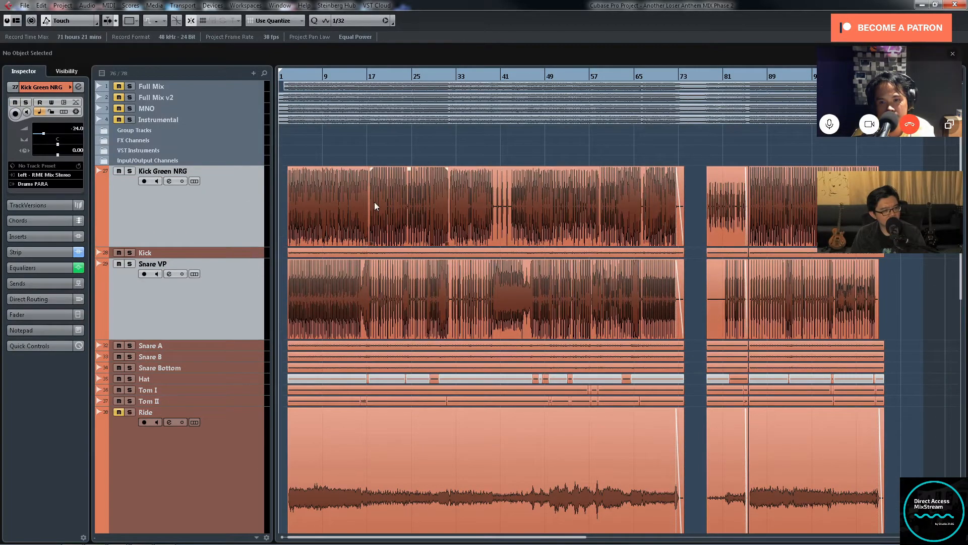
key("h")
key("h")
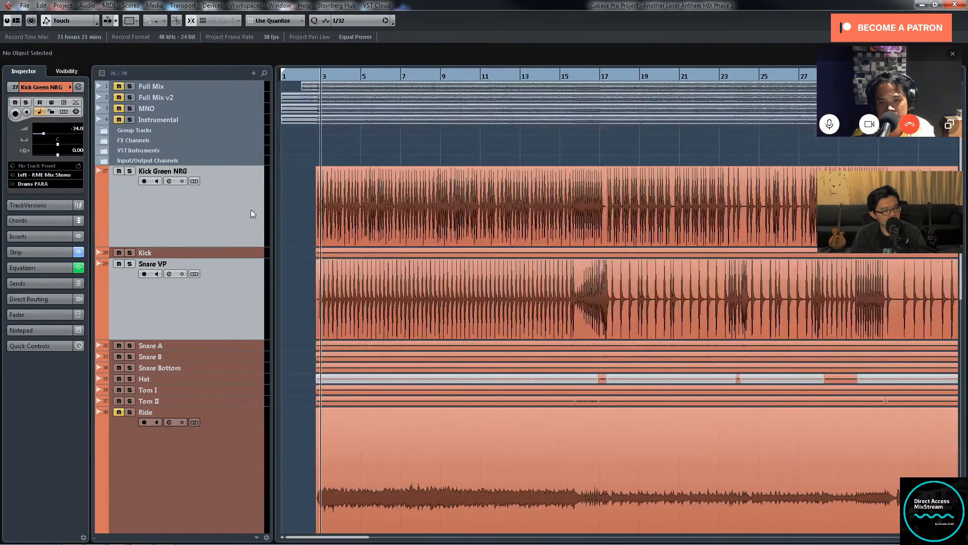
Step: Select the audio events on the Kick Green NRG and Snare VP tracks, and clear the selection after inspecting them
left_click(218, 196)
left_click_drag(297, 198, 360, 208)
left_click_drag(292, 299, 583, 307)
left_click_drag(604, 158, 663, 177)
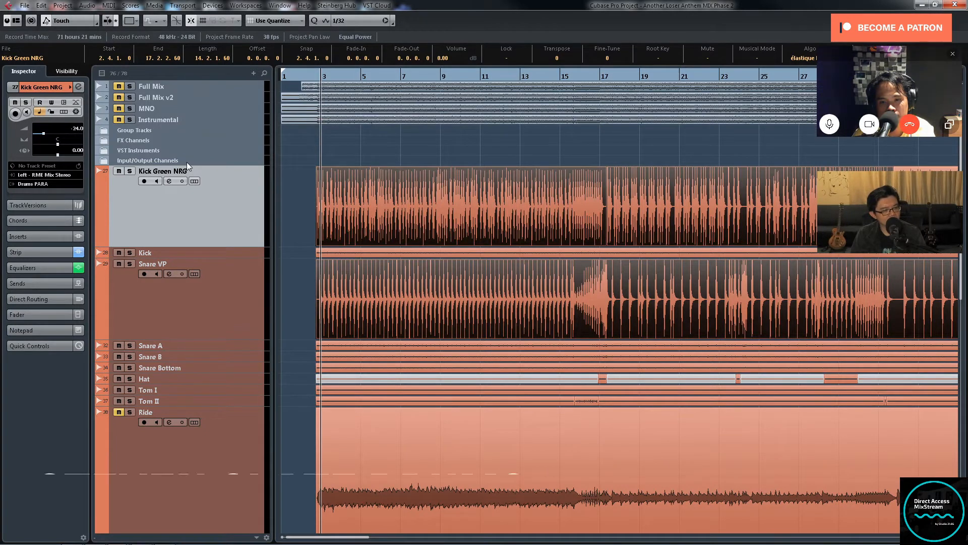
left_click(305, 190)
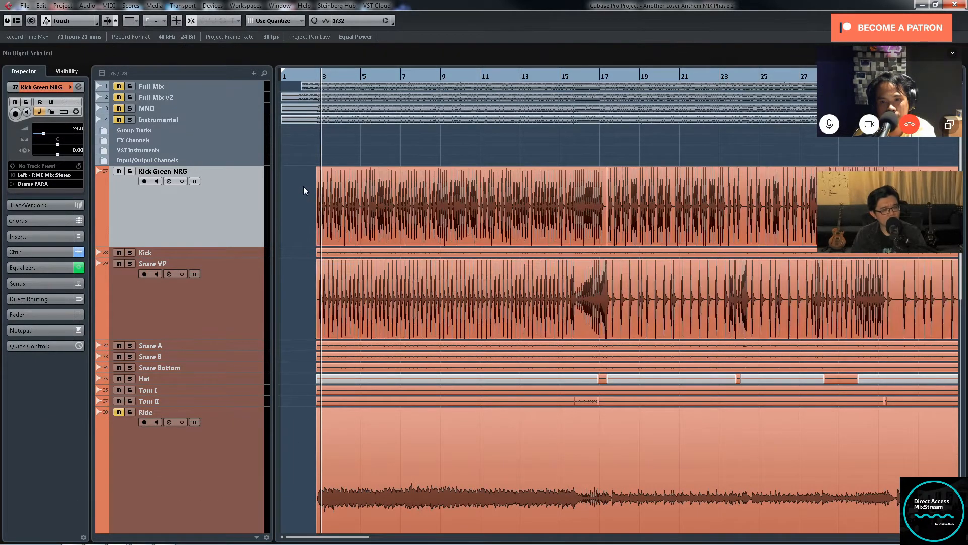
Step: Audition the Kick Green NRG track soloed from about bar 3, and release its solo when done
double_click(164, 174)
left_click(209, 204)
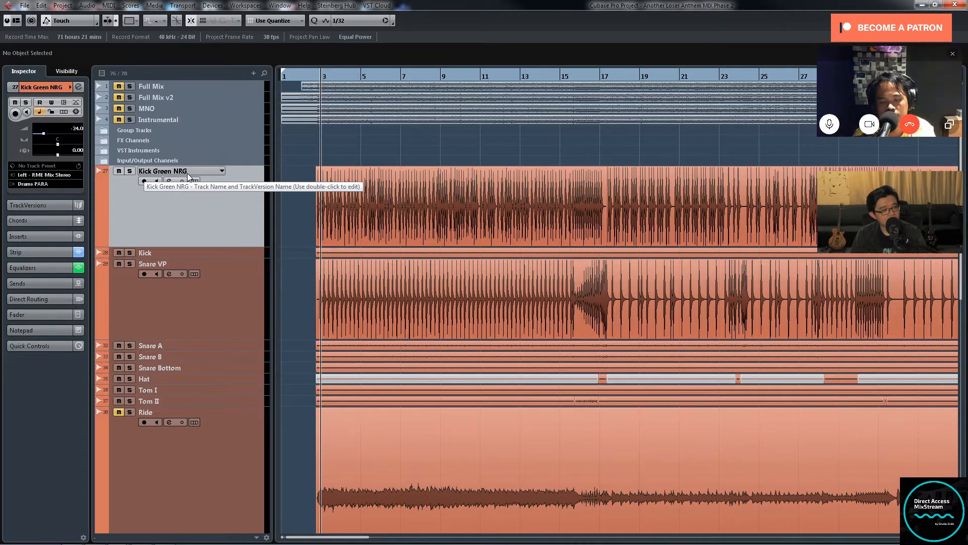
left_click(130, 172)
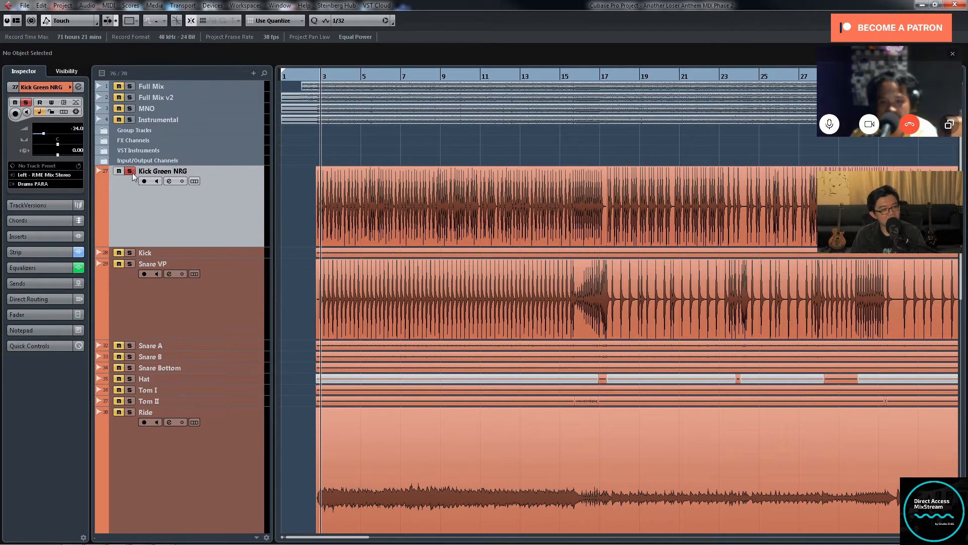
left_click(131, 172)
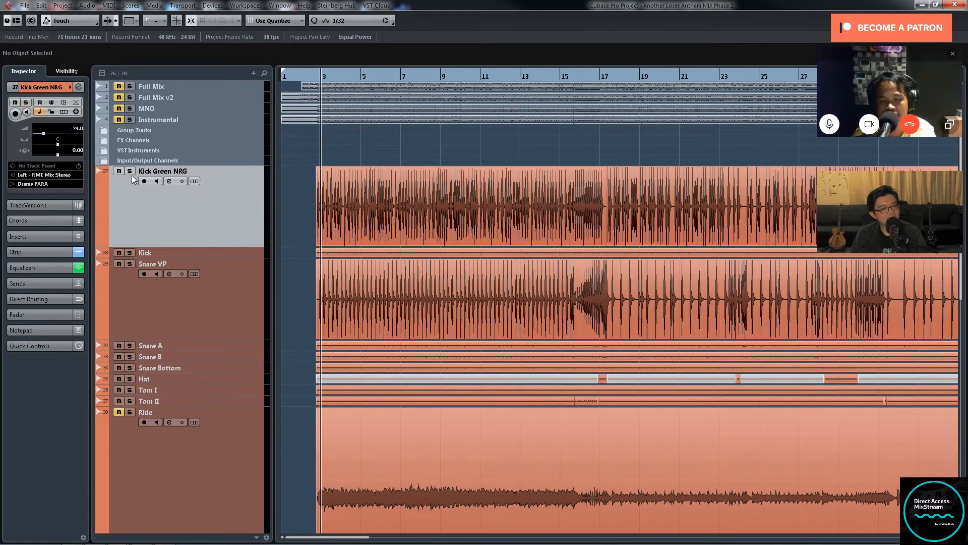
double_click(175, 263)
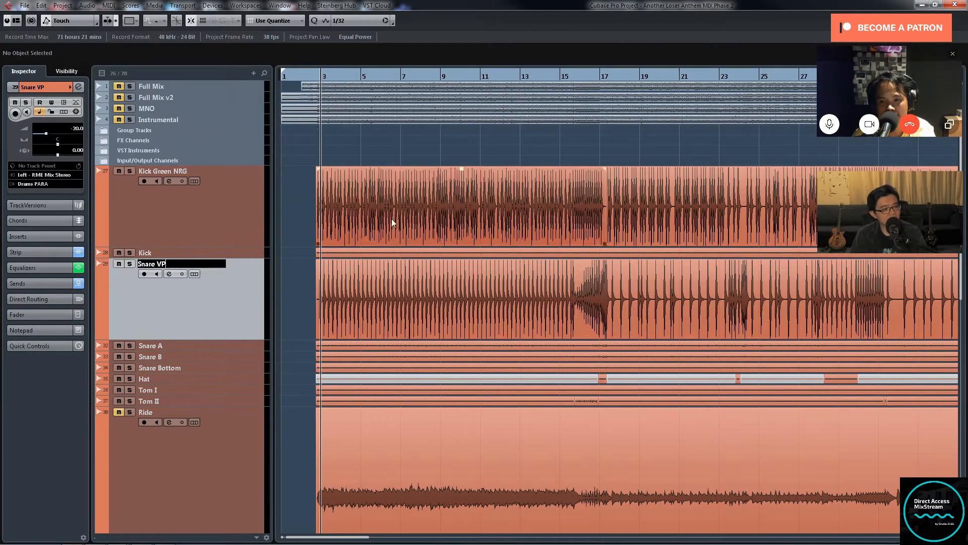
left_click(131, 172)
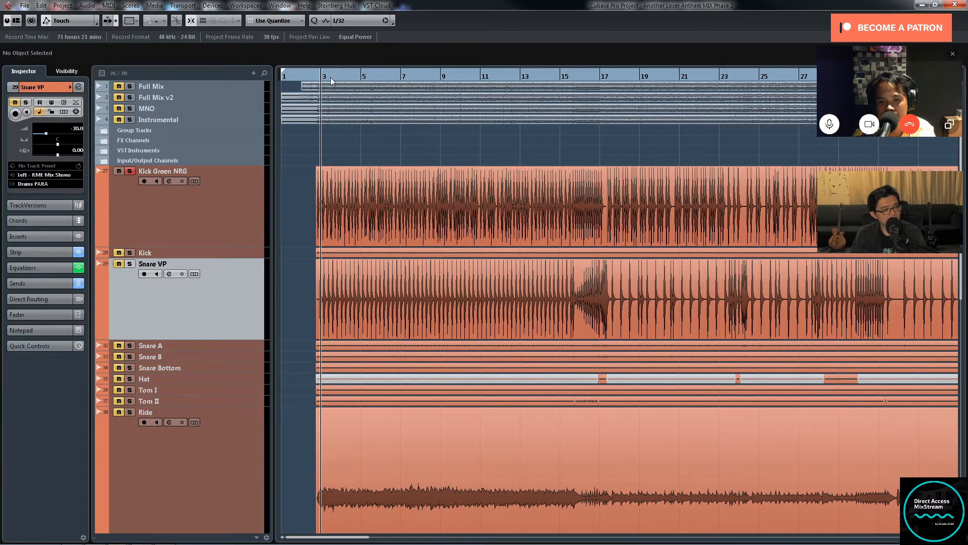
key("space")
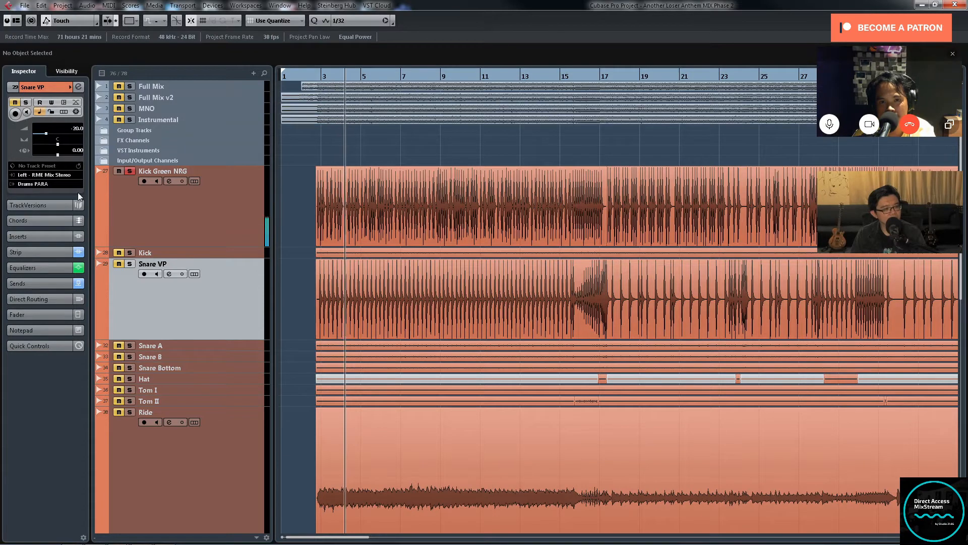
left_click(129, 172)
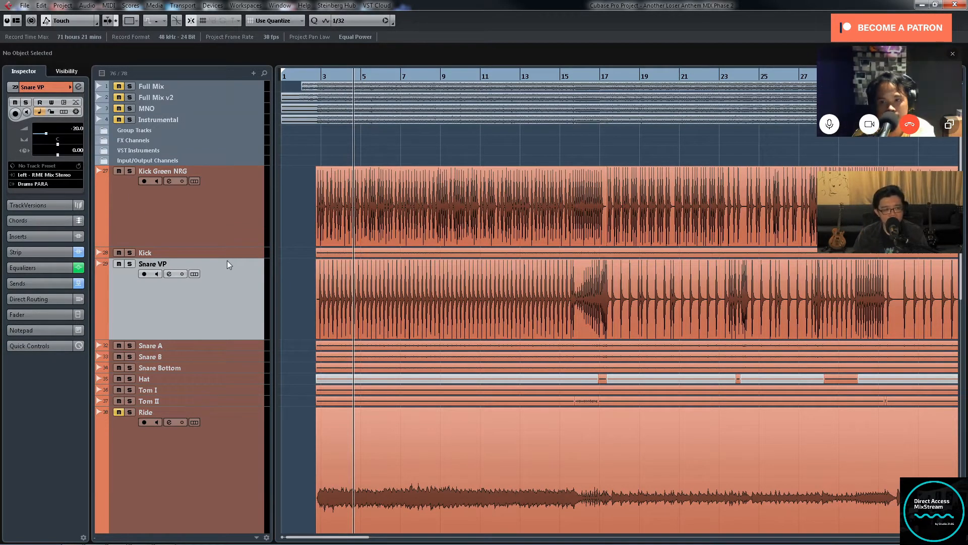
Step: Enlarge the Kick and Snare VP tracks and examine their individual hits around bars 4 and 5
key("Up")
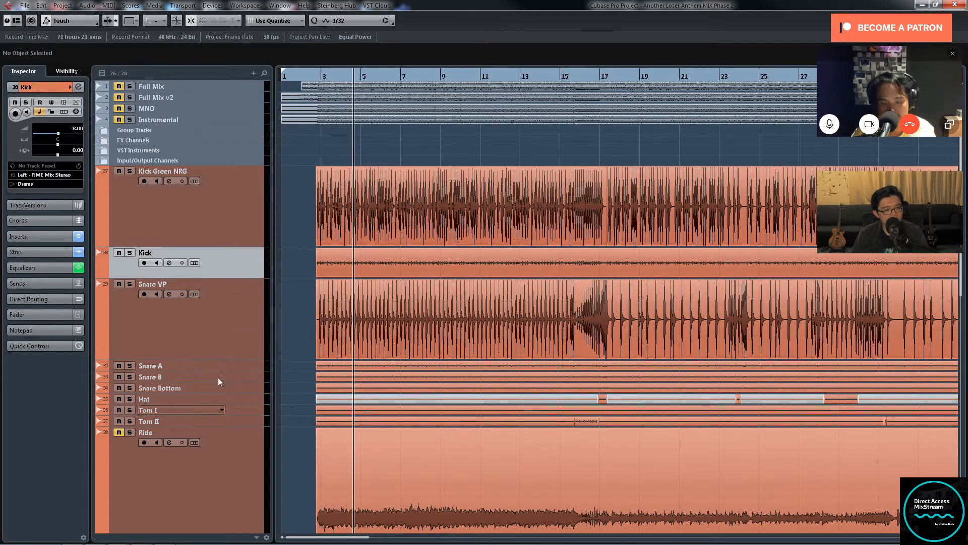
left_click(226, 349)
key("alt+Down")
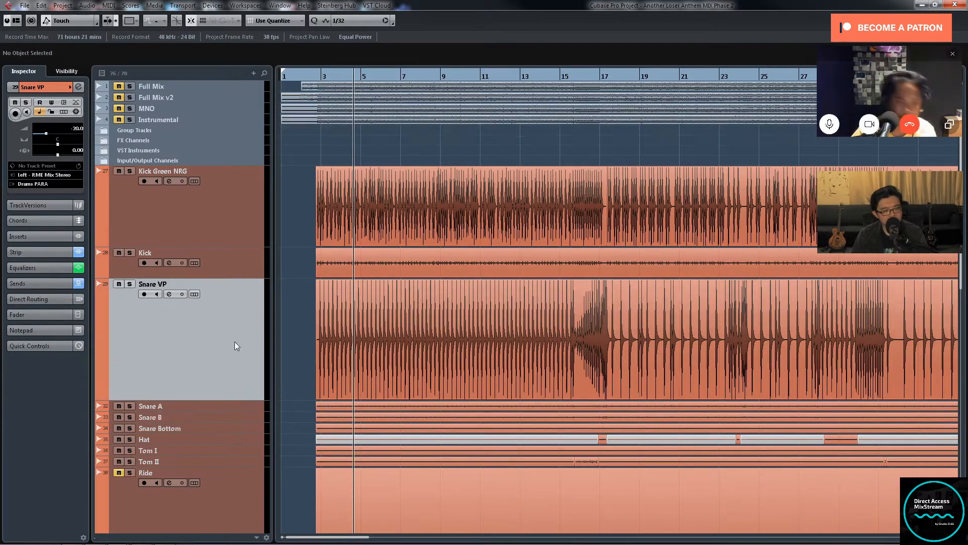
left_click(360, 74)
key("h")
key("h")
key("h")
key("h")
key("h")
key("h")
key("h")
key("h")
key("h")
key("h")
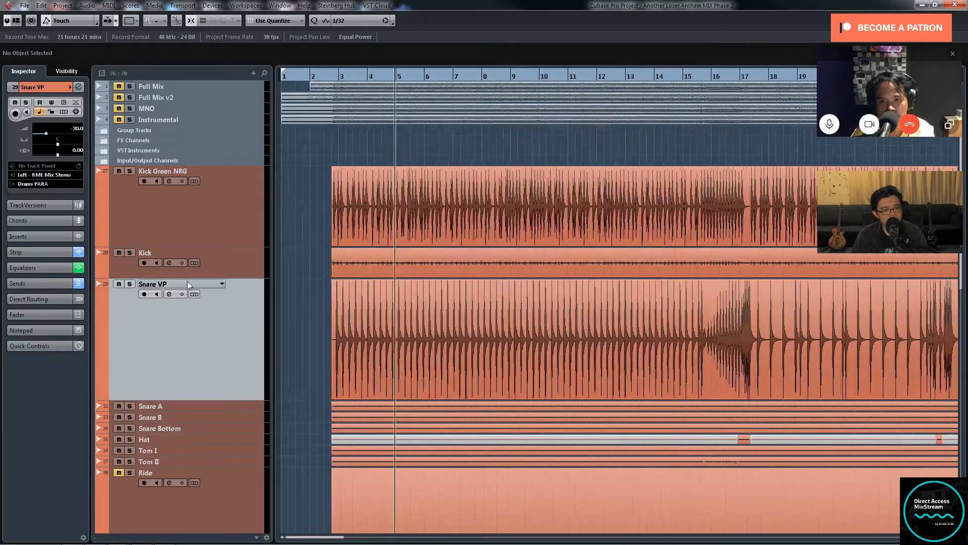
key("h")
key("h")
key("h")
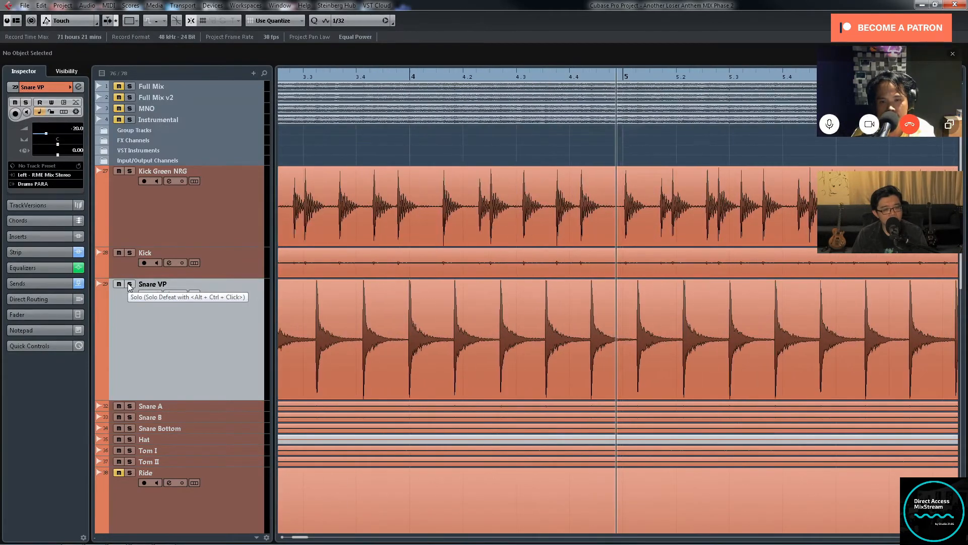
Step: Discard the stray edit to the Snare VP track's name and solo that track
double_click(172, 284)
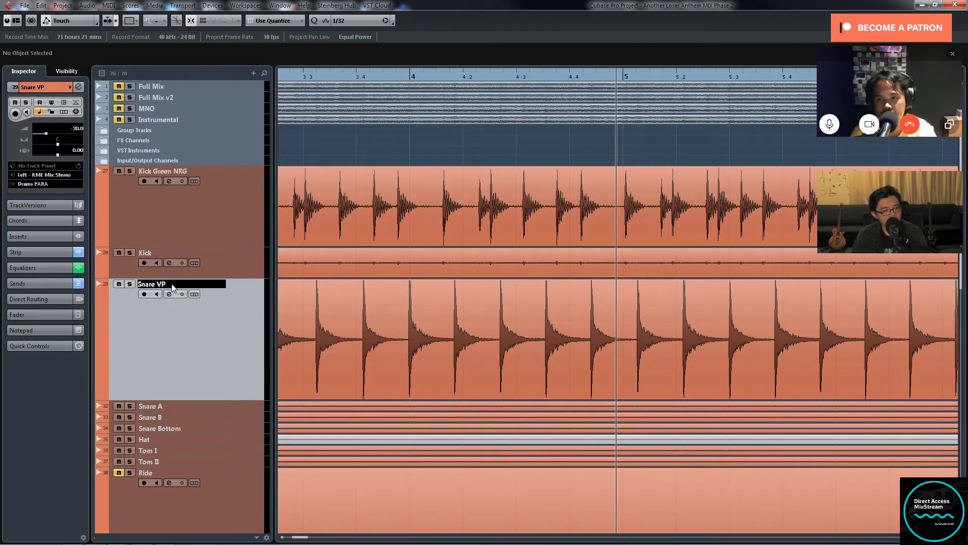
type("gg")
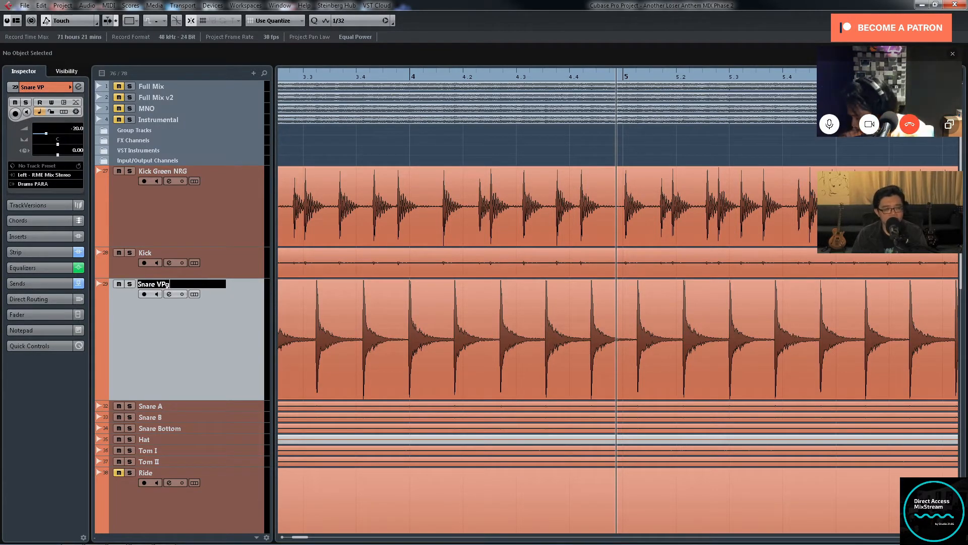
key("BackSpace")
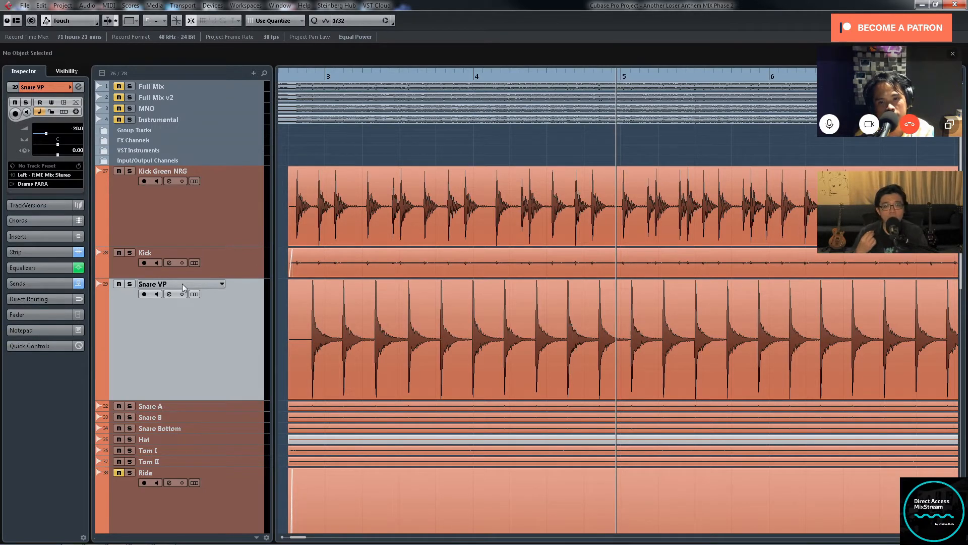
left_click(129, 285)
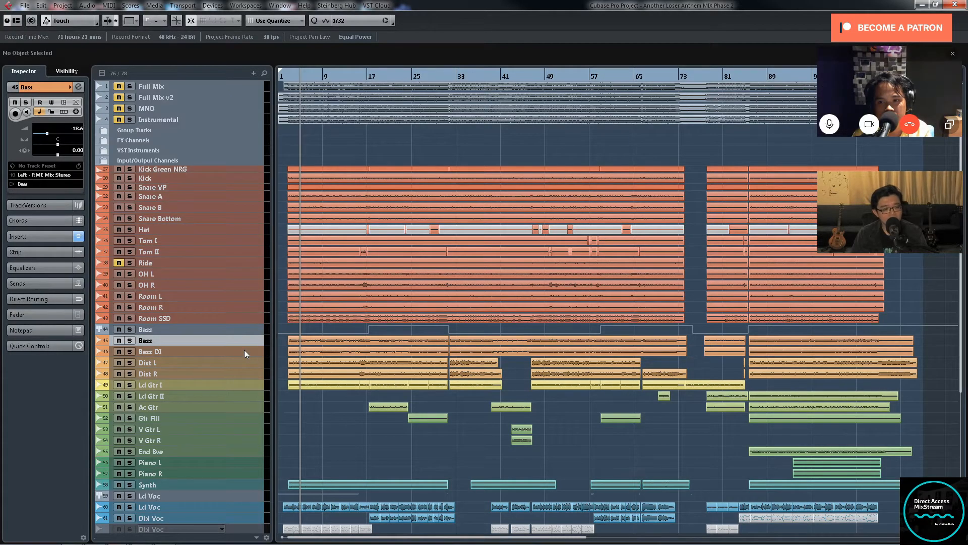
Step: Select the Bass and Bass DI tracks, enlarge both and examine their waveforms from the intro to about bar 23
left_click(244, 349, "shift")
left_click_drag(242, 346, 241, 392)
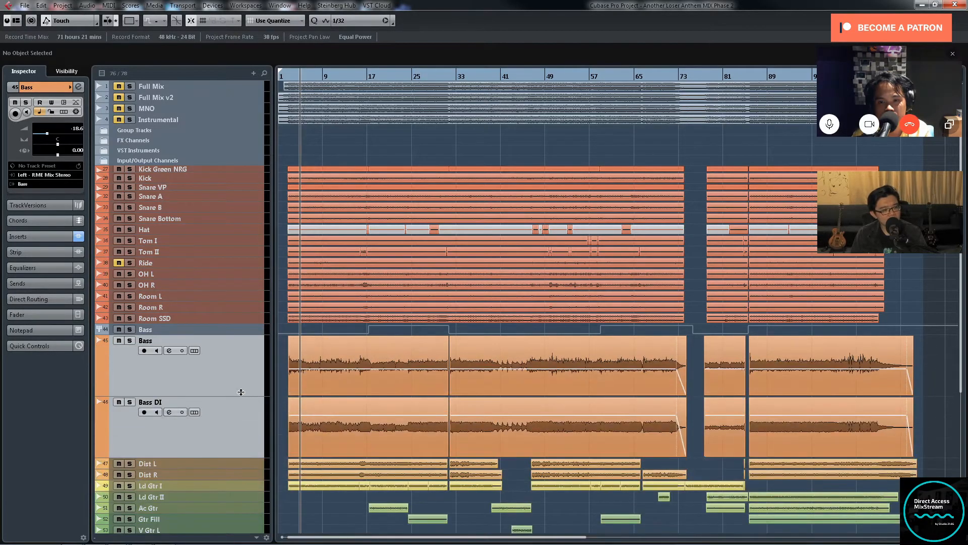
key("h")
key("h")
key("h")
key("h")
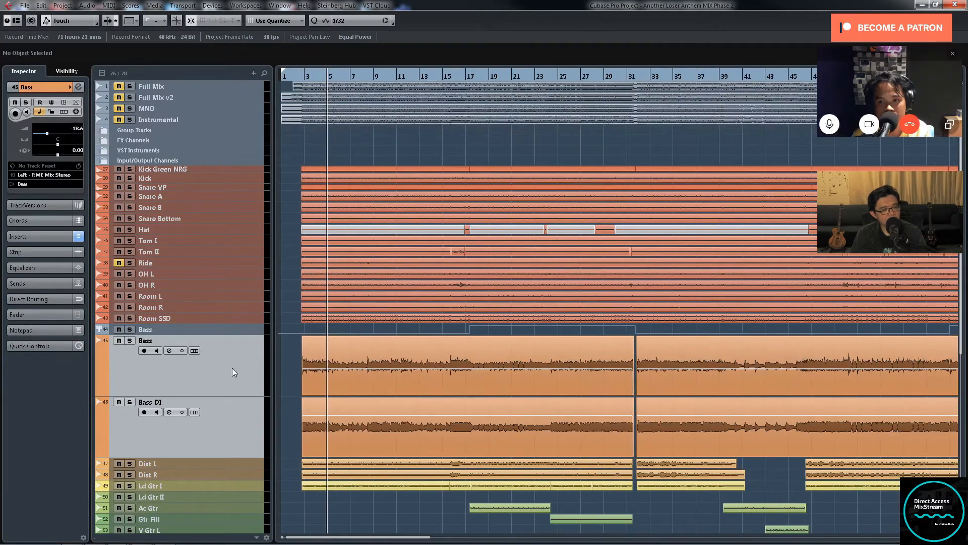
key("h")
key("h")
key("h")
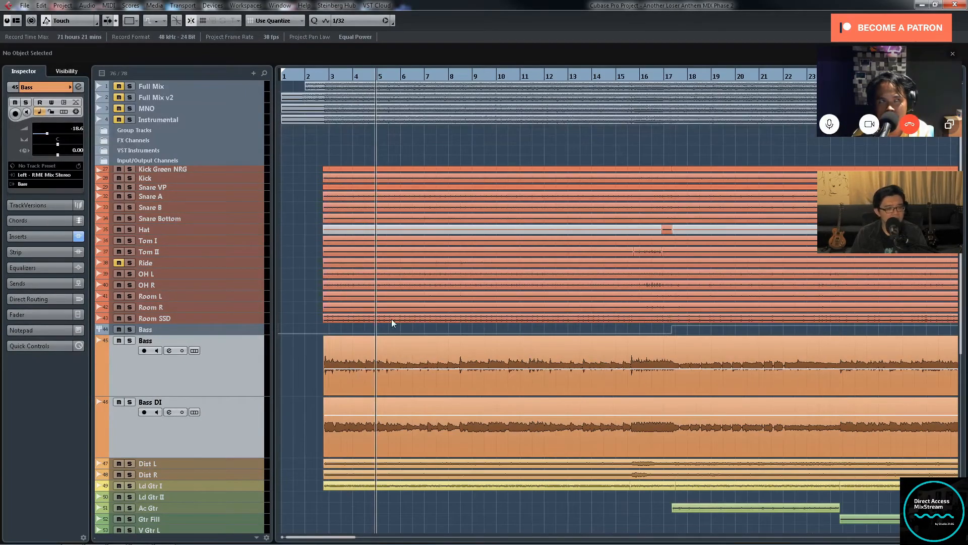
Step: Examine the Bass and Bass DI waveforms across the whole song and at the opening bars
scroll(416, 308, "down", 3)
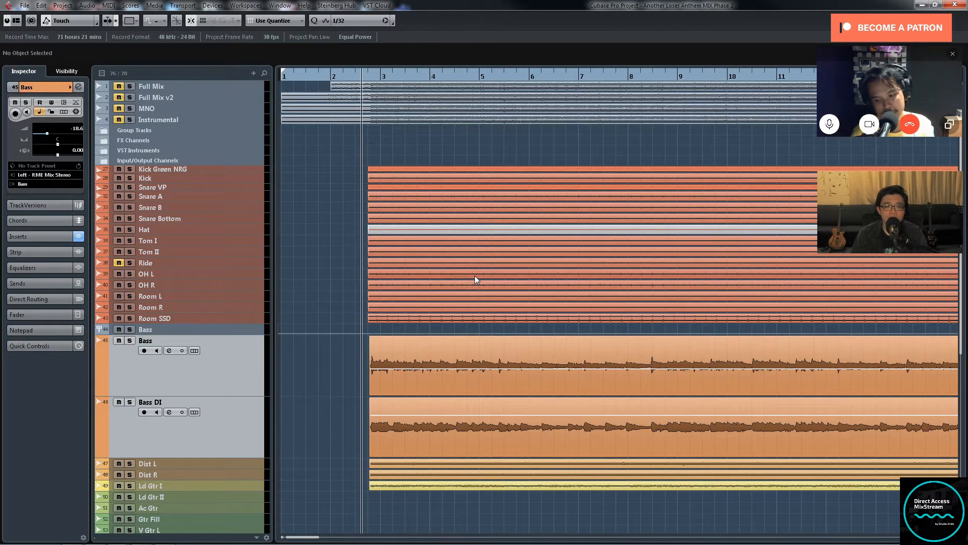
key("g")
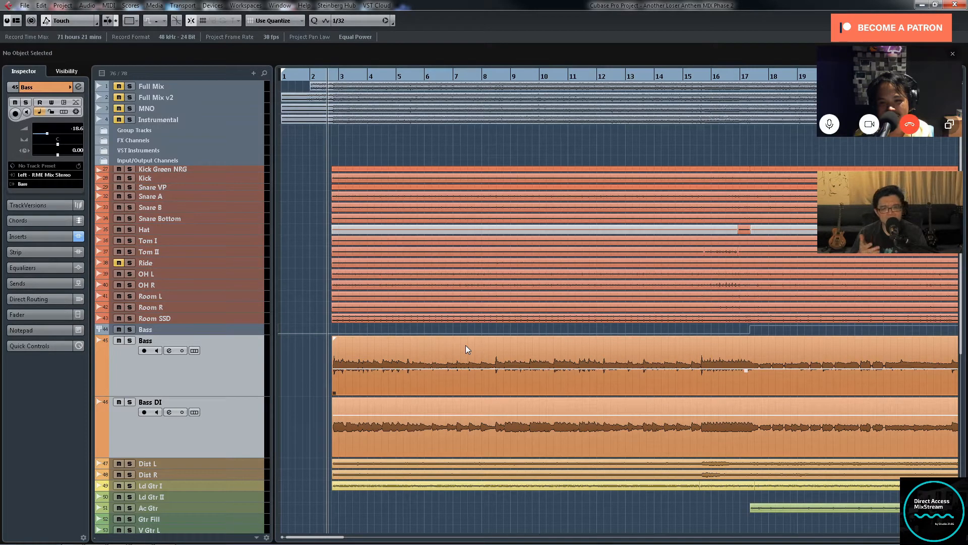
key("g")
key("g")
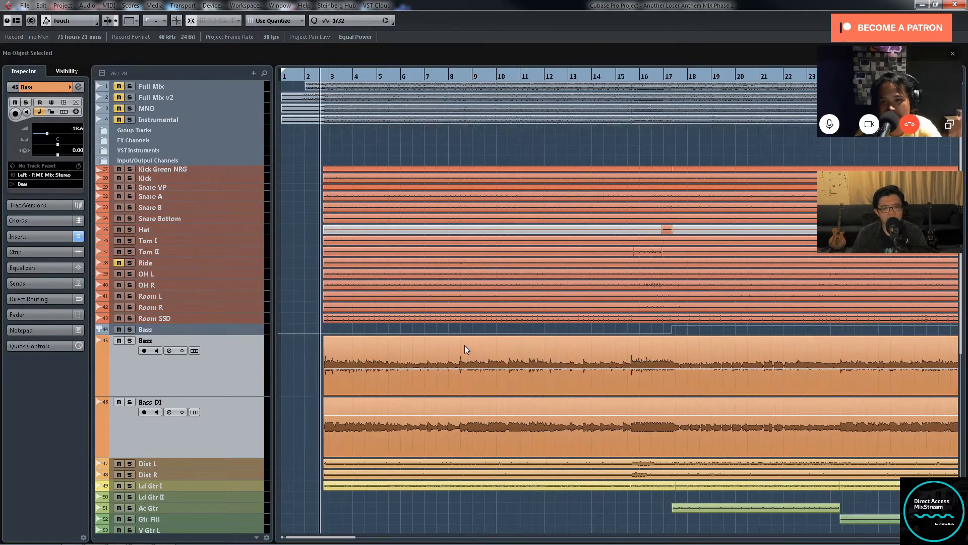
key("g")
key("g")
key("g")
key("g")
key("g")
key("g")
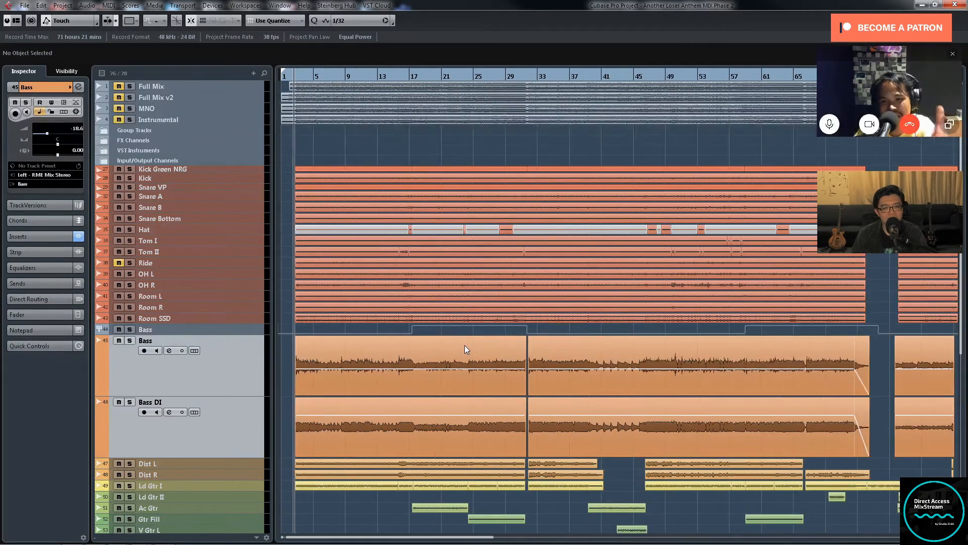
key("g")
key("h")
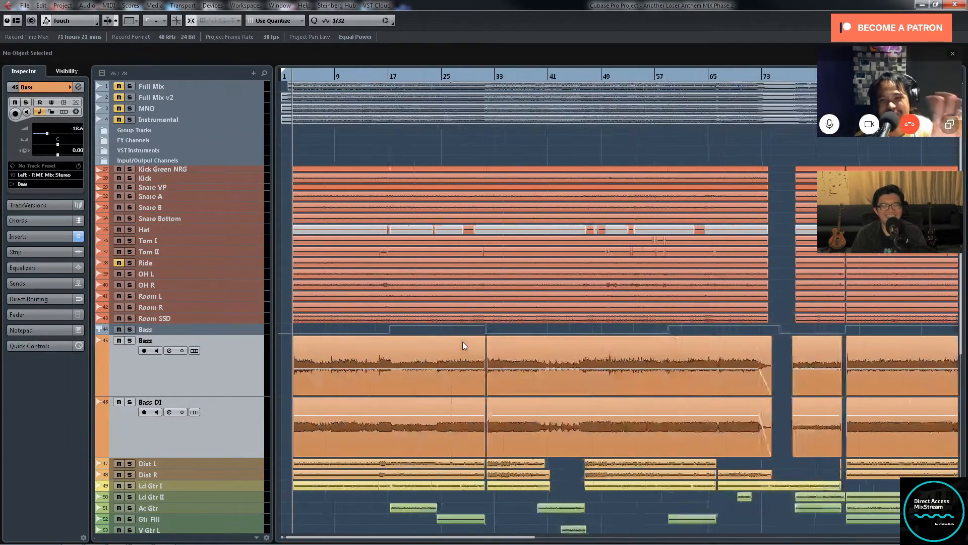
key("h")
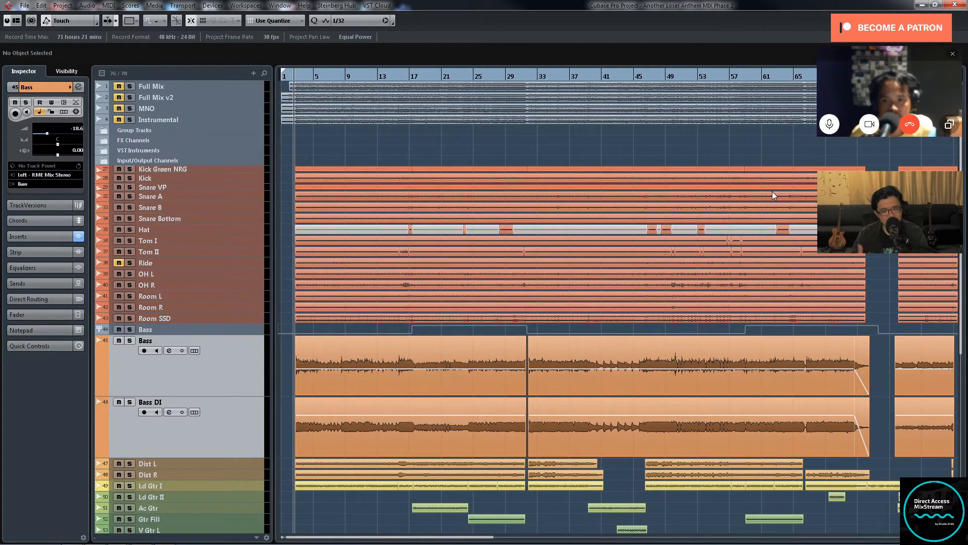
key("h")
key("h")
key("h")
key("h")
key("h")
key("h")
key("h")
key("h")
key("h")
key("h")
key("h")
key("h")
key("h")
key("h")
key("h")
key("h")
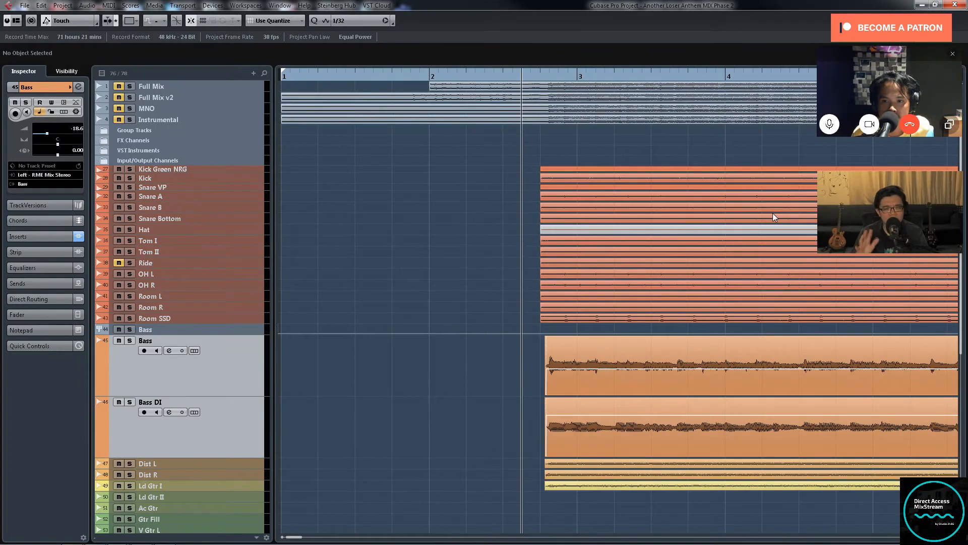
Step: Close the Bass channel settings and the mixer, and examine the start of both bass recordings around bar 3
key("g")
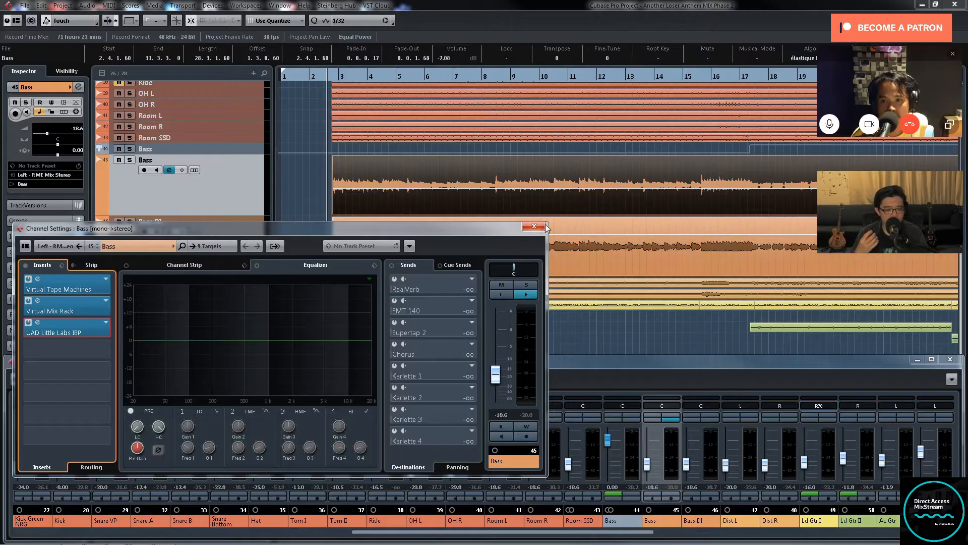
left_click(534, 226)
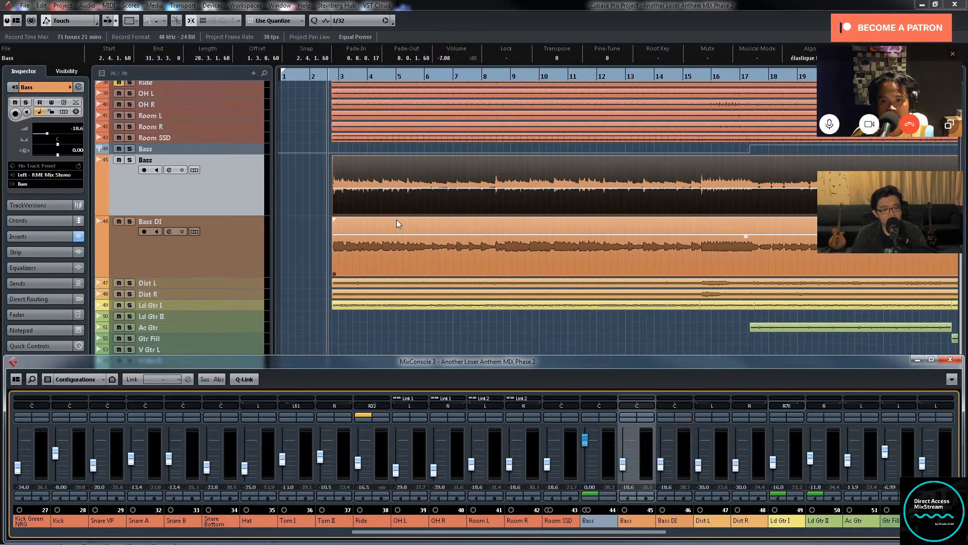
key("F3")
key("h")
key("h")
key("h")
key("h")
key("h")
key("h")
key("h")
key("h")
key("h")
key("h")
key("h")
key("h")
key("h")
key("h")
key("h")
key("h")
key("h")
key("h")
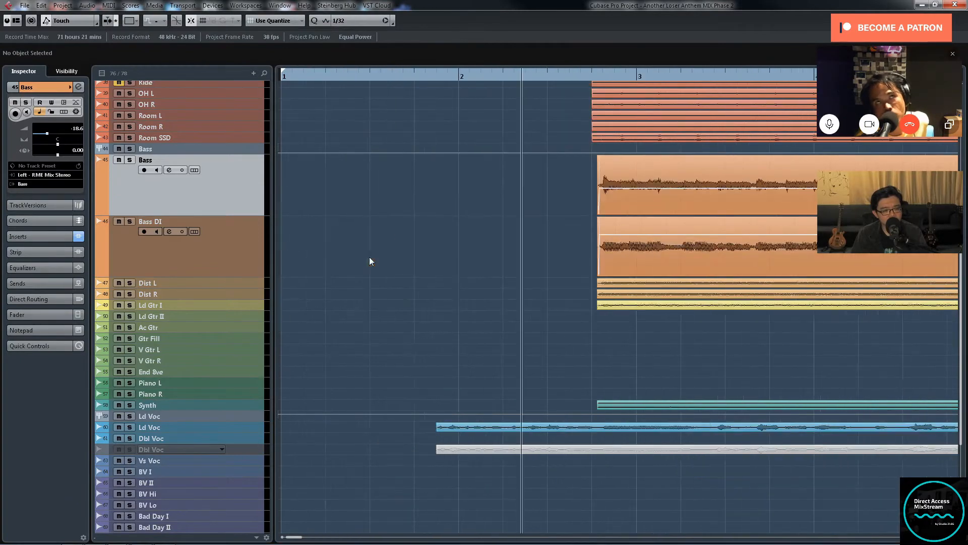
key("g")
key("g")
key("g")
key("g")
key("g")
key("g")
key("g")
key("g")
key("g")
key("g")
key("g")
key("g")
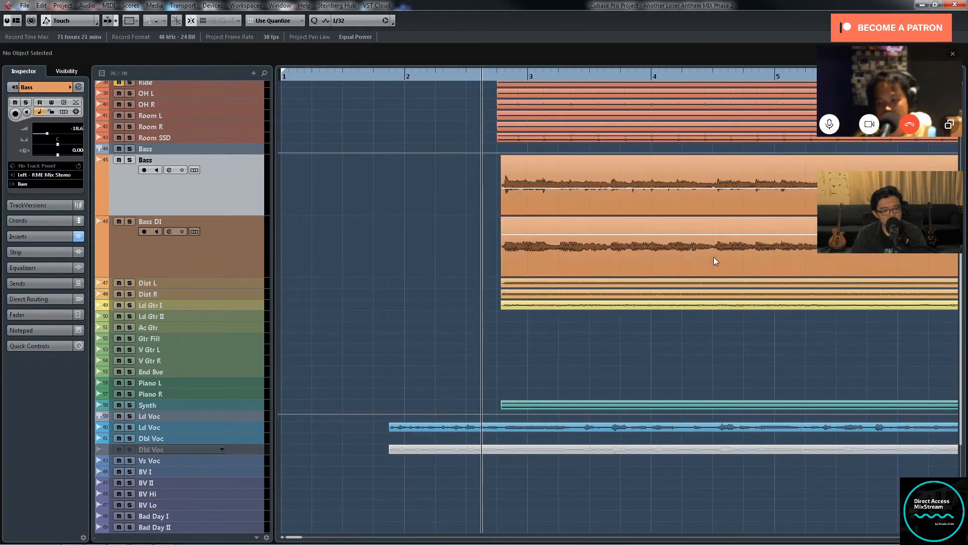
key("g")
Step: Place the playhead just before bar 3, select the Bass and Bass DI tracks and enlarge both further
key("F3")
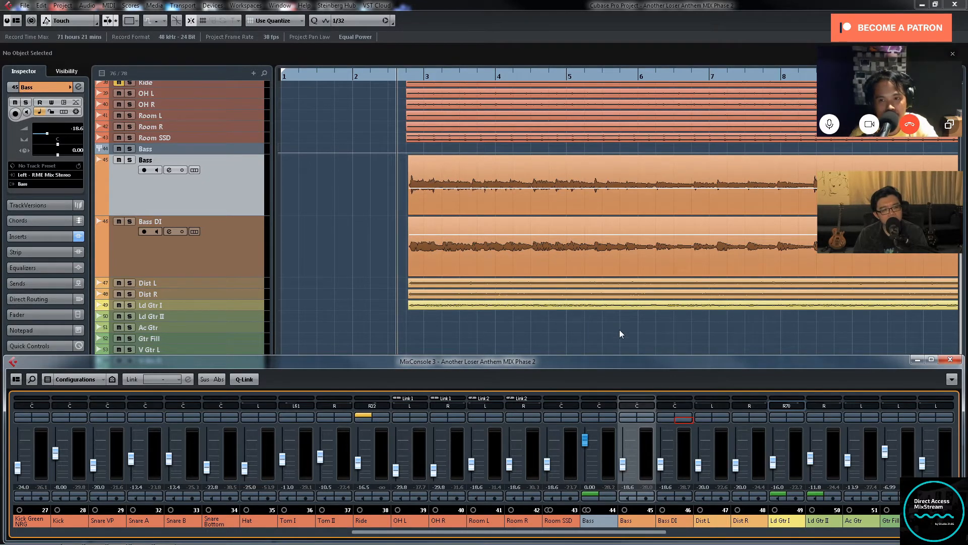
key("F3")
left_click(407, 74)
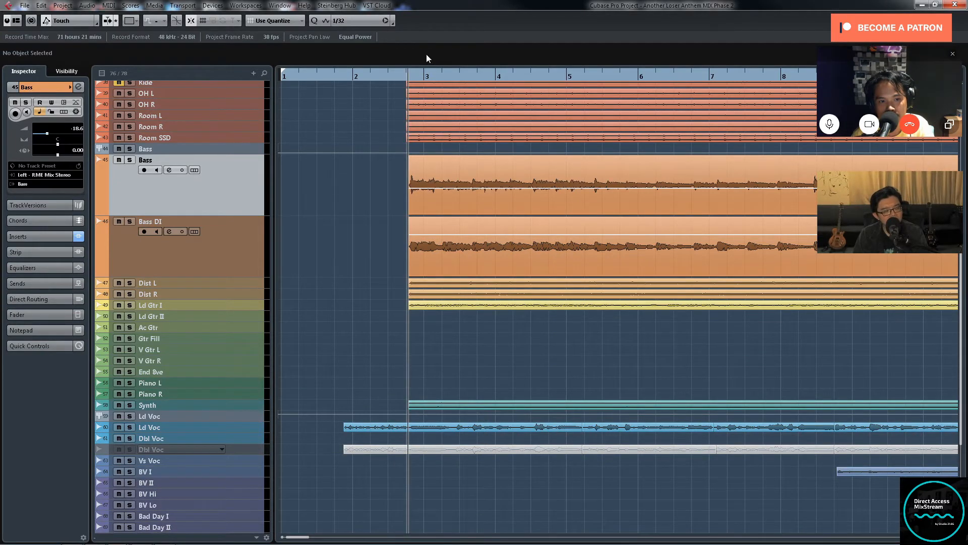
key("Down")
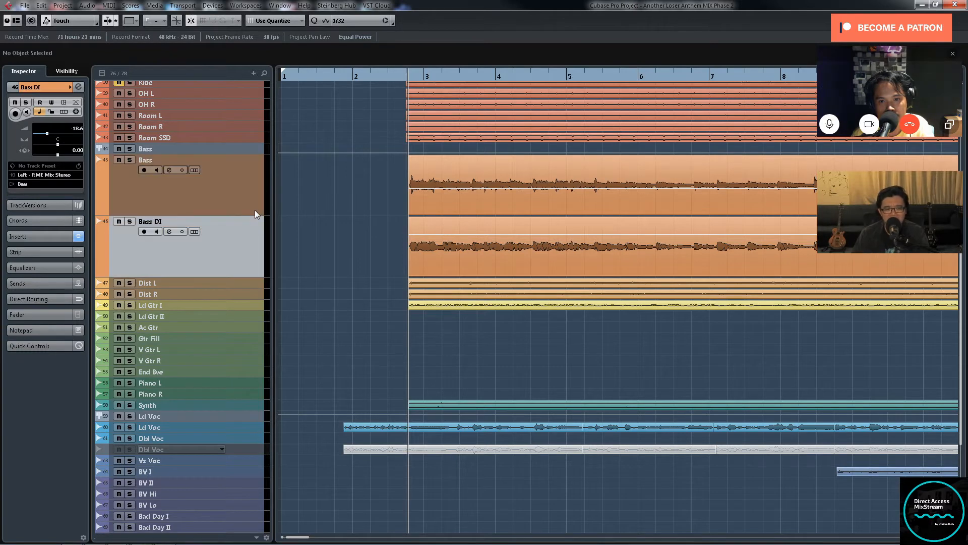
left_click(255, 211, "shift")
left_click_drag(252, 216, 252, 306)
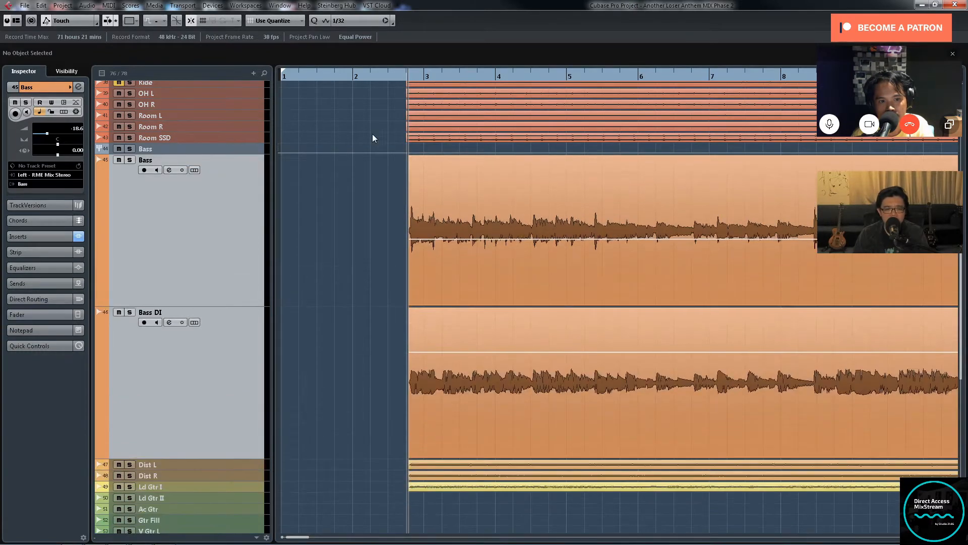
Step: Solo the Bass track and audition it from just before bar 3
left_click(400, 75)
key("h")
key("h")
key("h")
key("h")
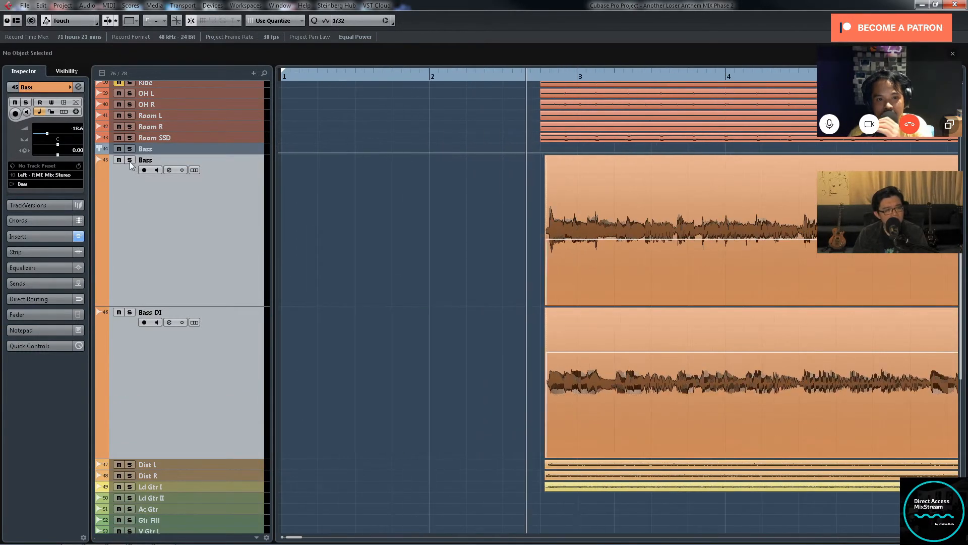
left_click(129, 160)
key("g")
key("g")
key("g")
key("g")
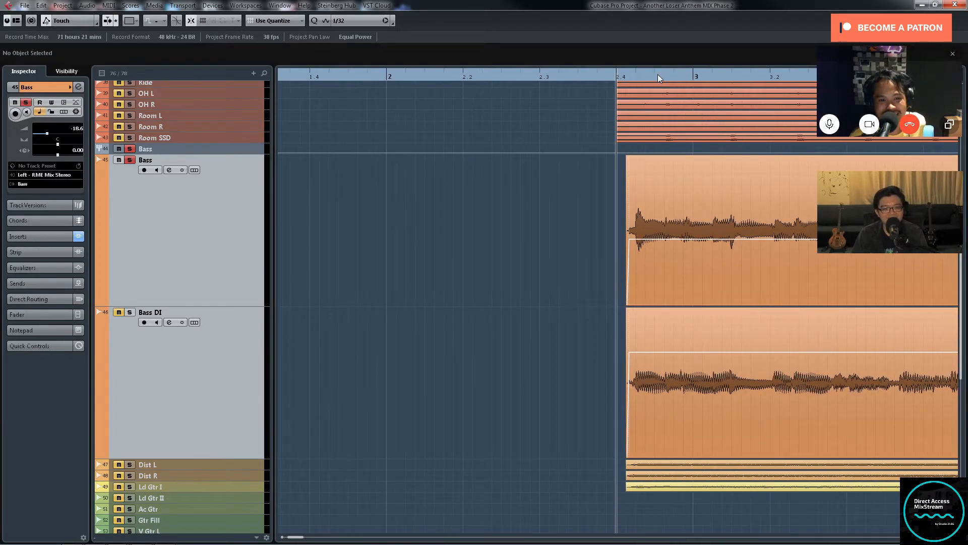
key("g")
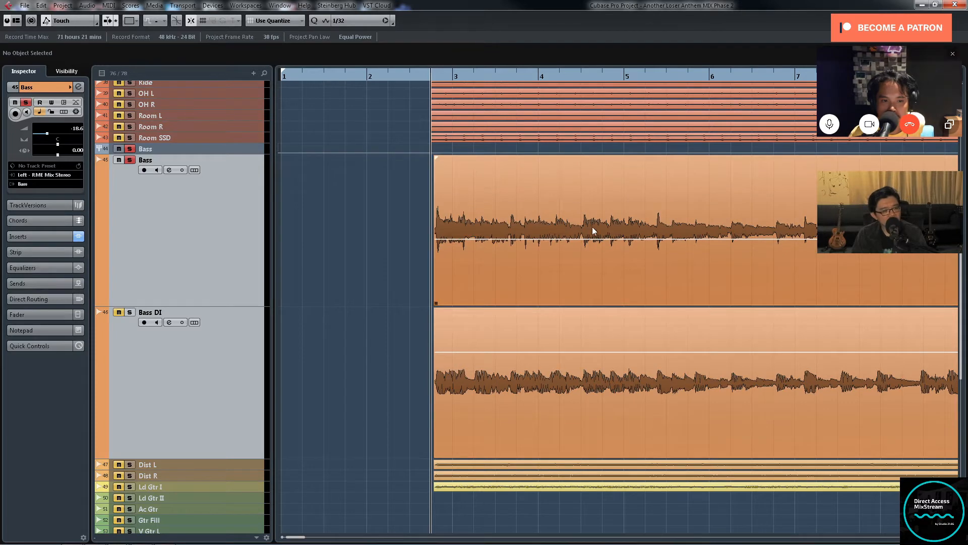
key("space")
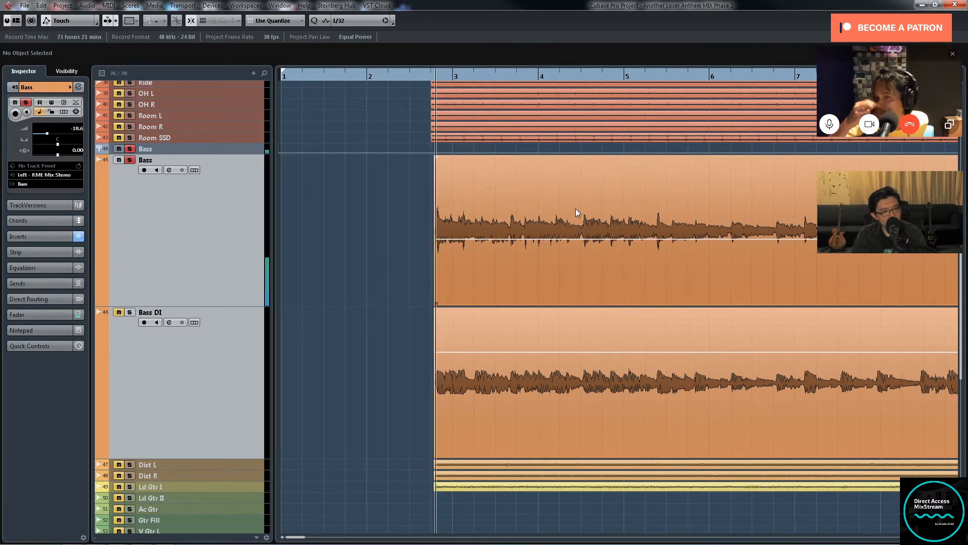
key("g")
key("g")
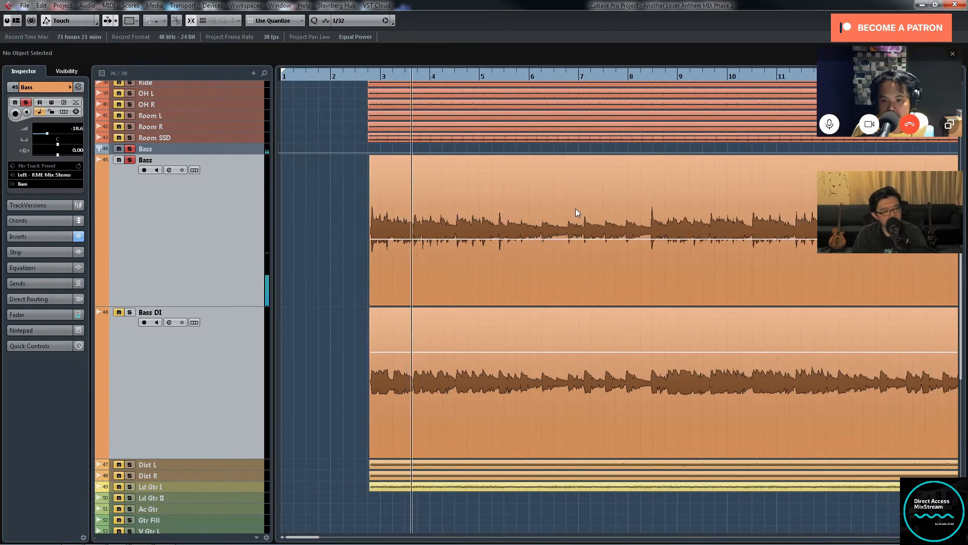
key("g")
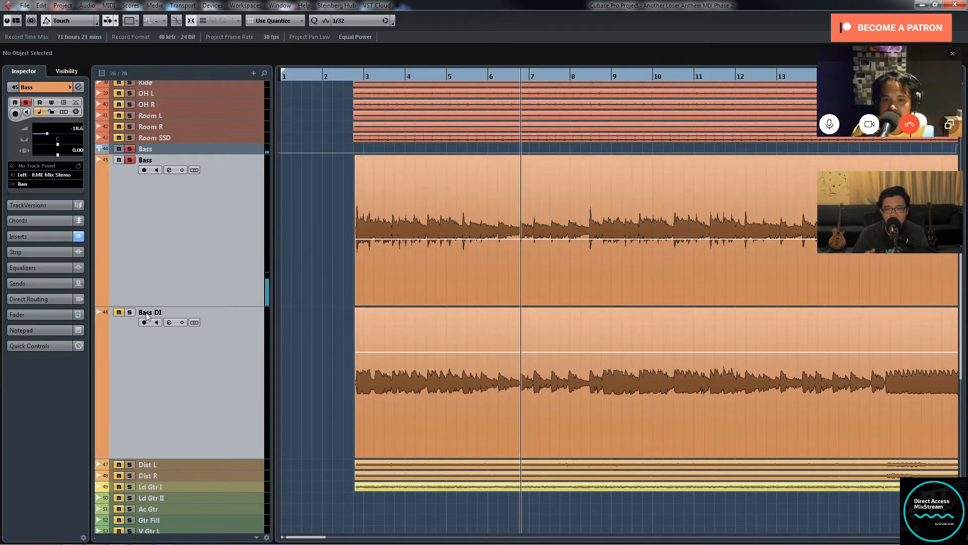
Step: Switch the solo from the Bass track to Bass DI and audition it from just before bar 3
left_click(130, 312)
left_click(129, 160)
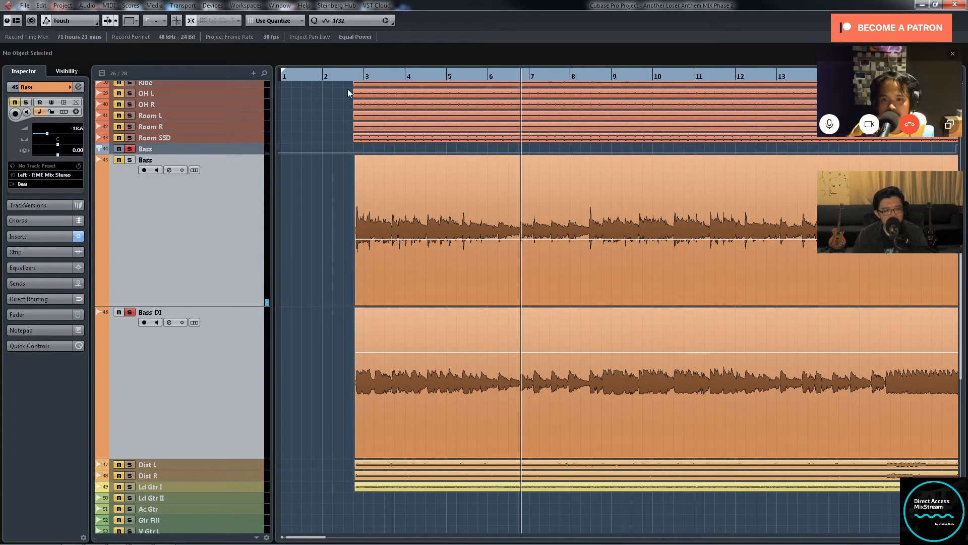
left_click(352, 74)
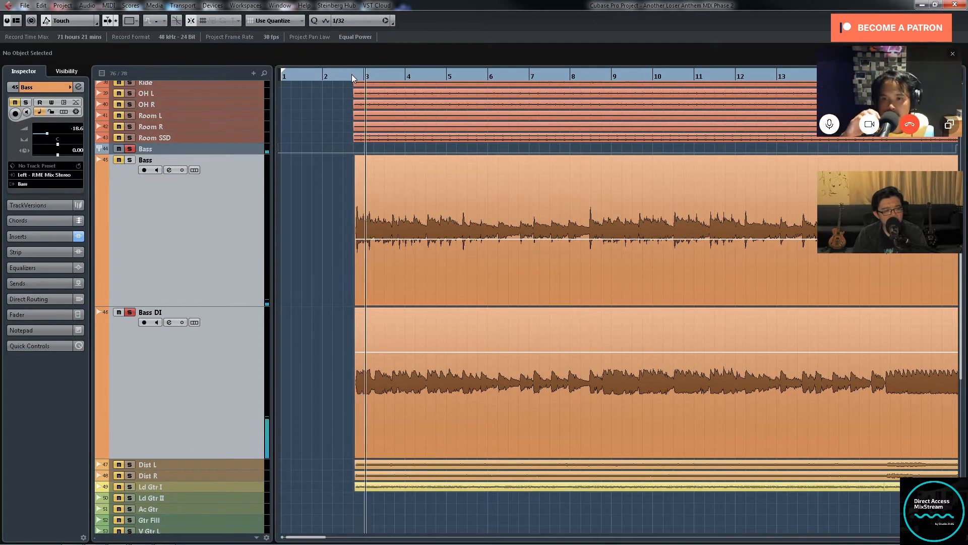
key("g")
key("g")
key("g")
key("g")
key("g")
key("g")
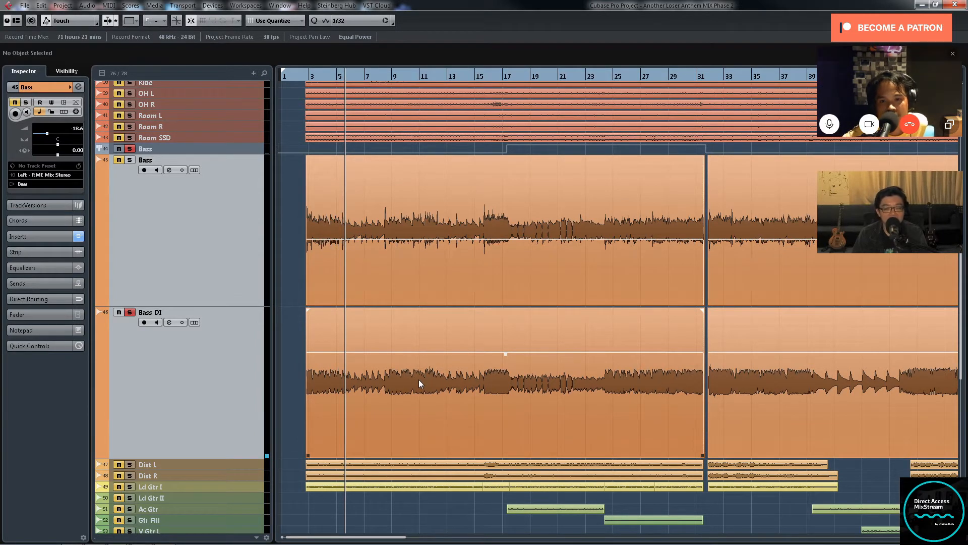
key("g")
key("g")
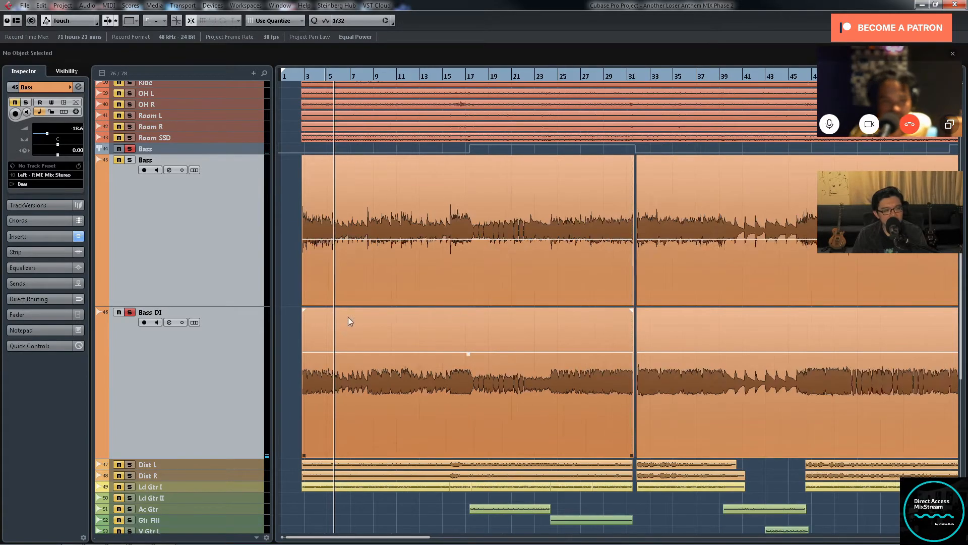
key("h")
key("h")
Step: Solo Bass together with Bass DI and place their channel settings side by side to compare the insert chains
key("F3")
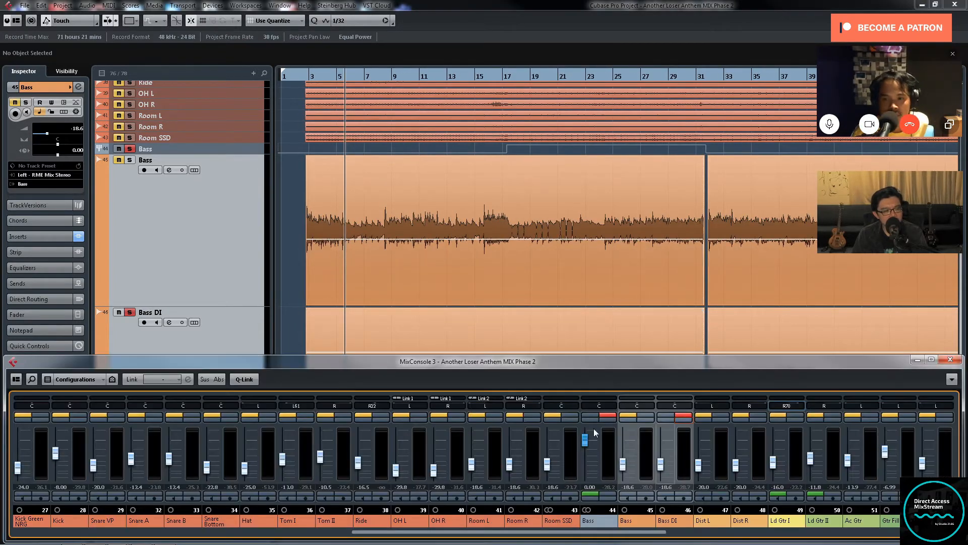
left_click(646, 415)
left_click(680, 419)
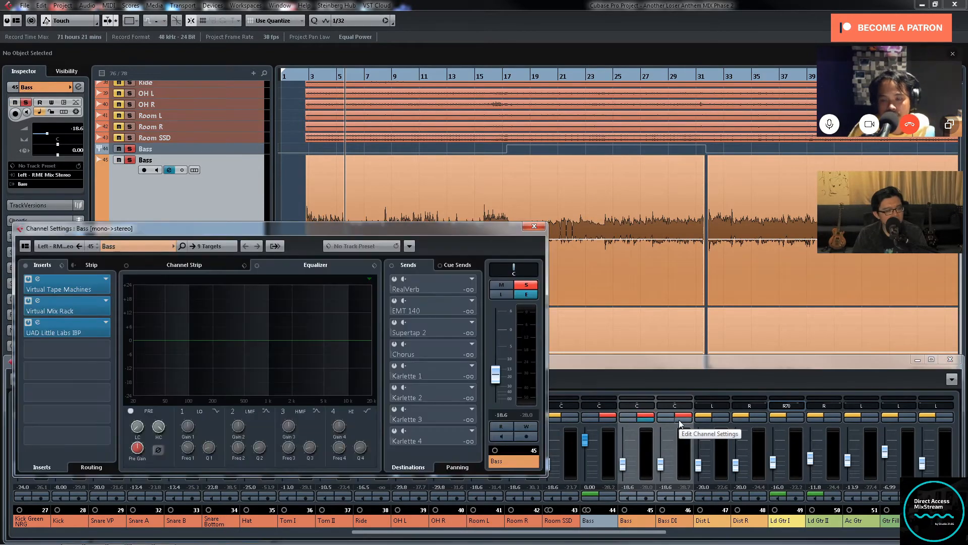
left_click_drag(291, 246, 613, 188)
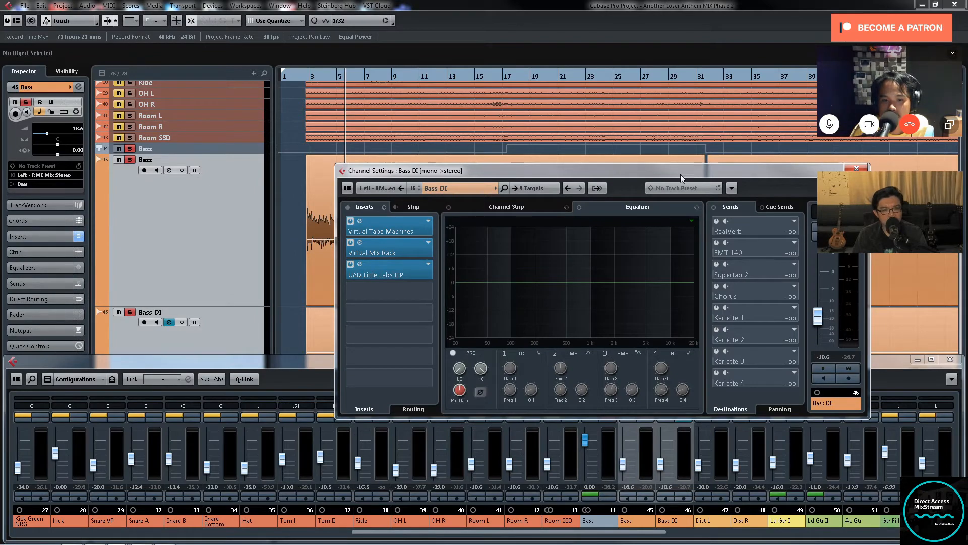
left_click_drag(681, 174, 775, 170)
left_click(644, 419)
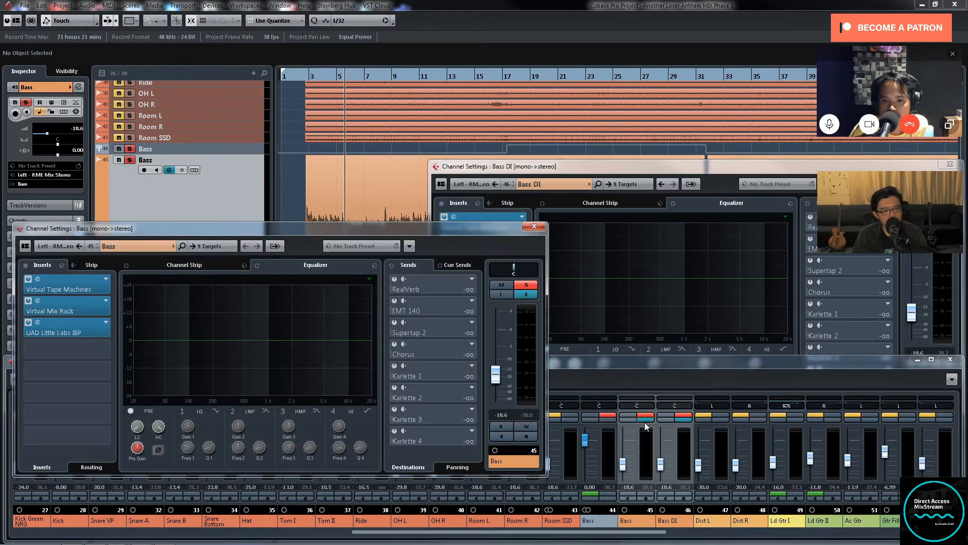
left_click_drag(582, 166, 406, 225)
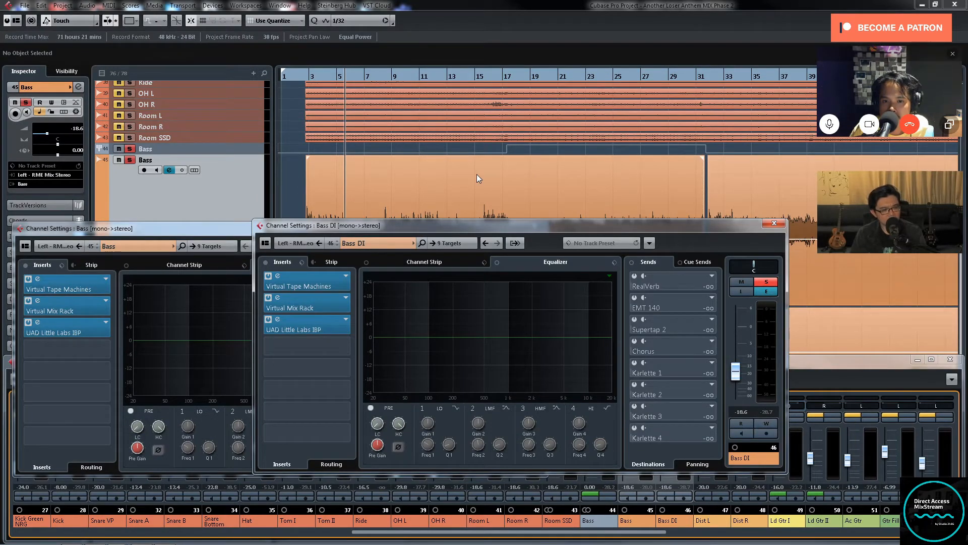
left_click_drag(473, 226, 397, 231)
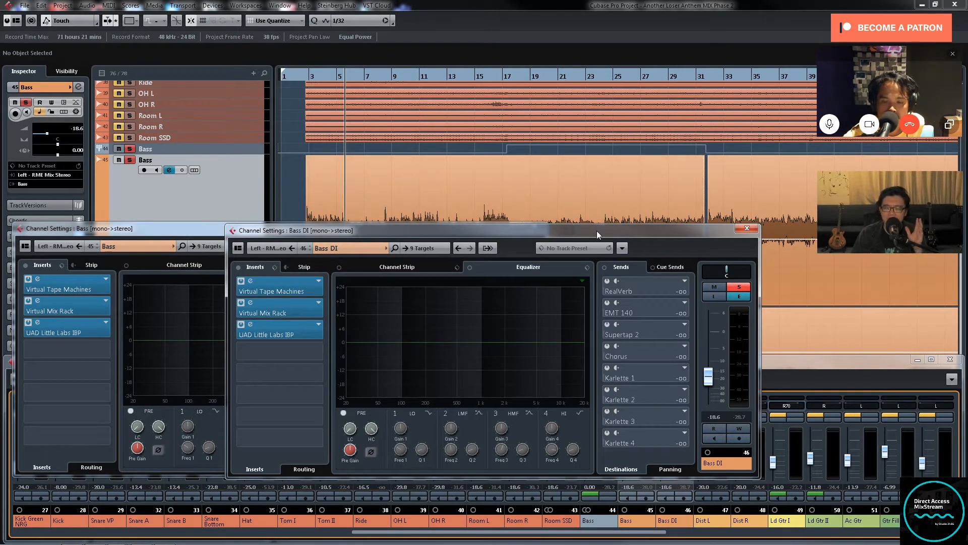
left_click_drag(597, 231, 726, 257)
Step: Place the playhead at the first bass note before bar 3 and compare the Bass and Bass DI waveforms' phase up close
left_click(306, 76)
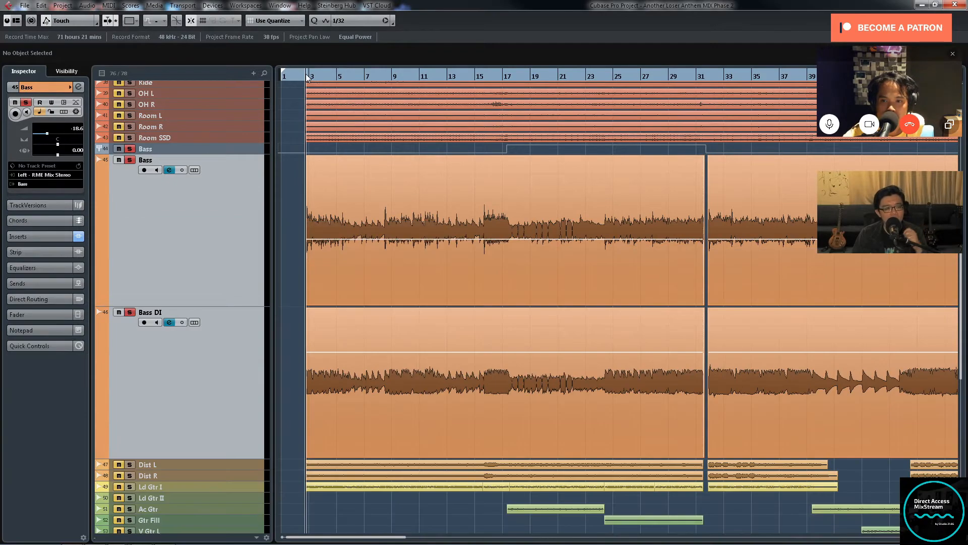
key("h")
key("h")
key("h")
key("h")
key("h")
key("h")
key("h")
key("h")
key("h")
key("h")
key("h")
key("h")
key("h")
key("h")
key("h")
key("h")
key("h")
key("h")
key("h")
key("h")
key("h")
key("h")
key("h")
key("h")
key("h")
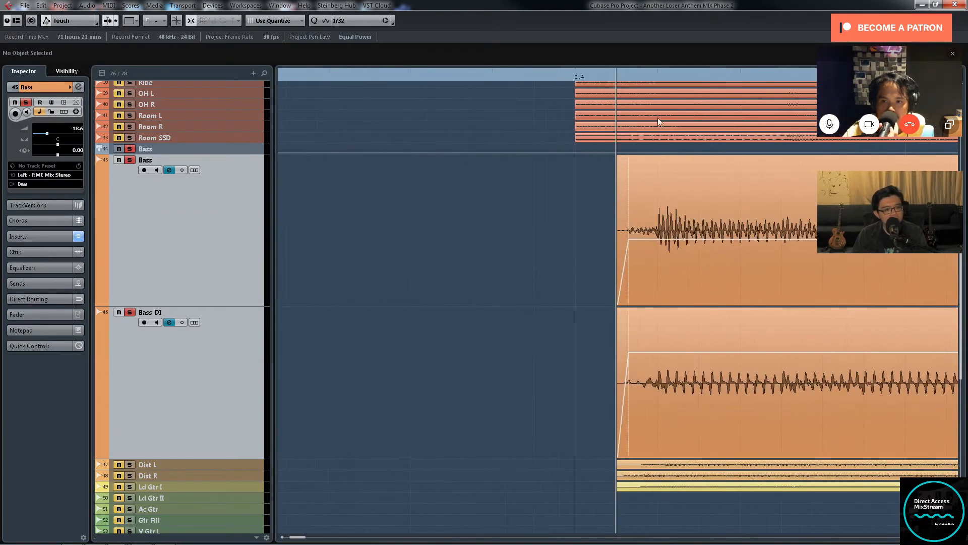
left_click(658, 75)
key("h")
key("h")
key("h")
key("h")
key("h")
key("h")
key("h")
key("h")
key("h")
key("h")
key("h")
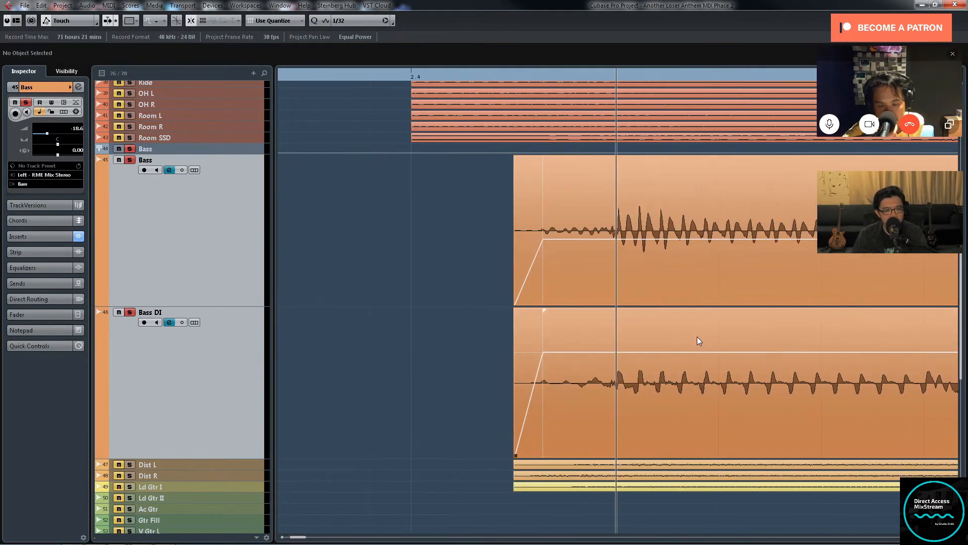
key("h")
key("h")
key("h")
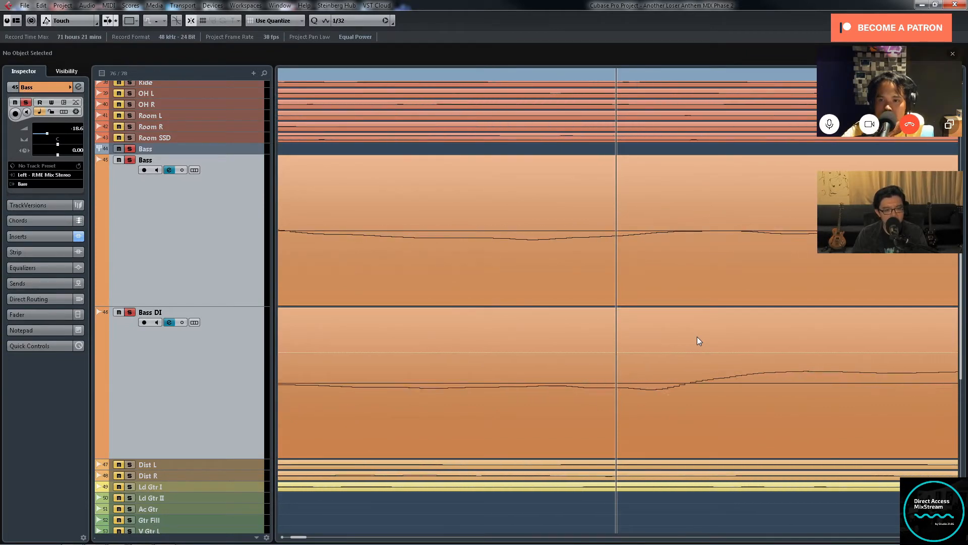
Step: Bring up the channel settings of Bass and Bass DI from the MixConsole, arranged so both insert chains are visible
key("g")
key("g")
key("g")
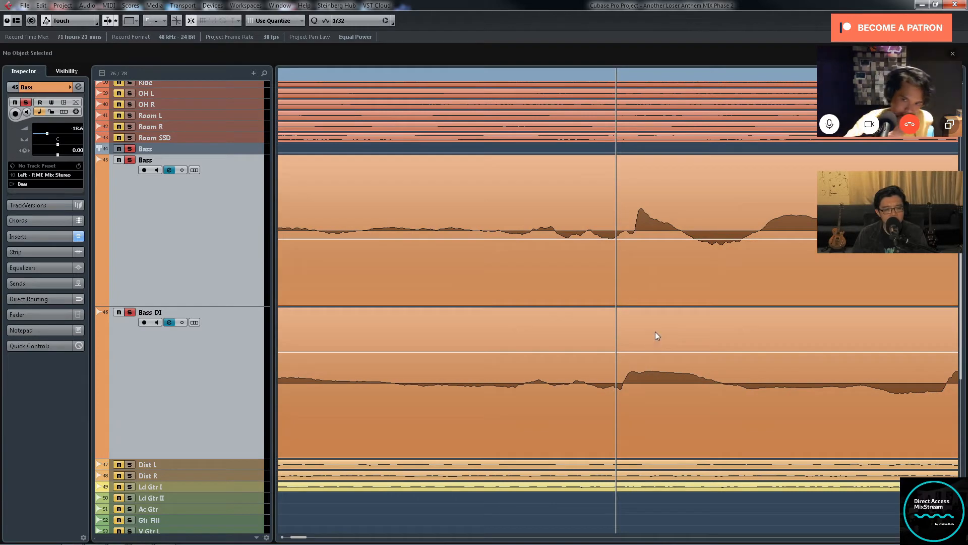
key("g")
key("g")
key("g")
key("F3")
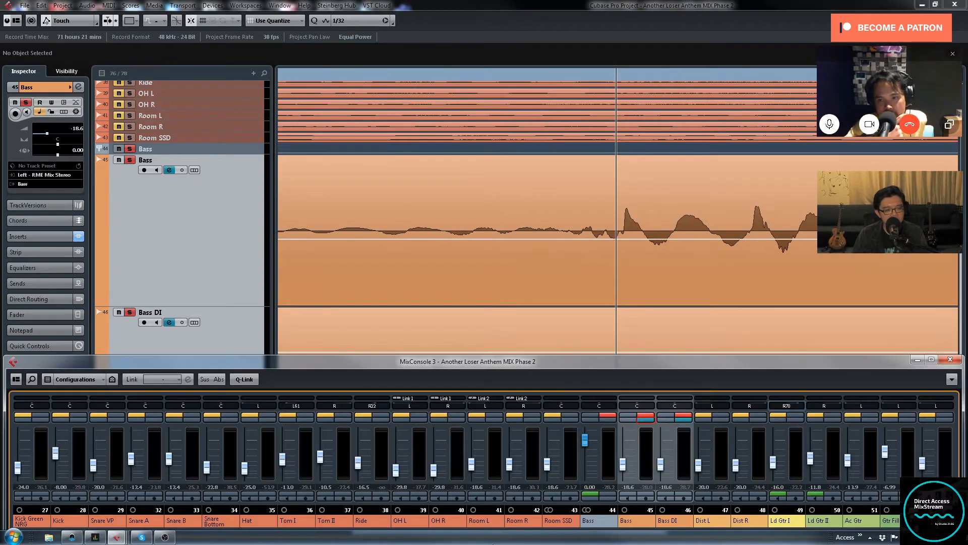
left_click(646, 419)
left_click(684, 417)
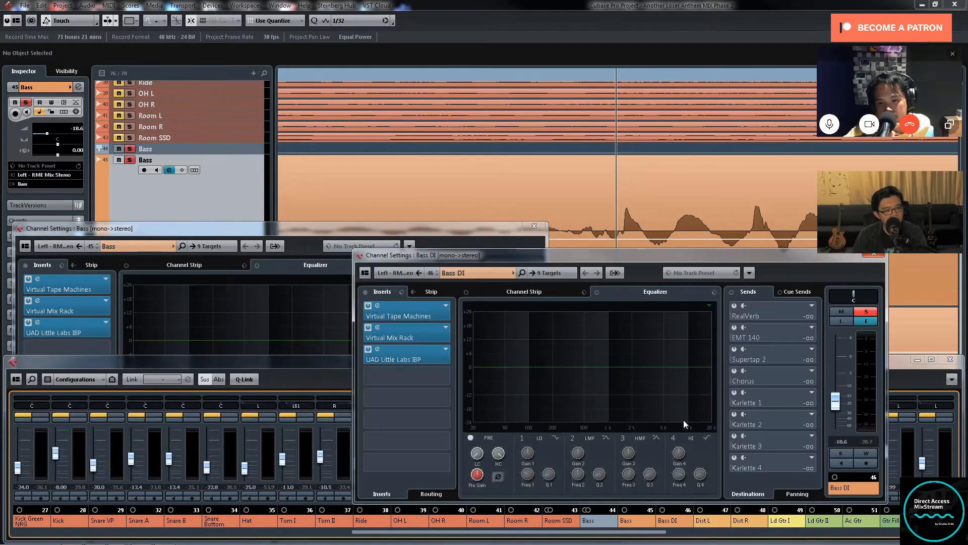
left_click_drag(357, 213, 318, 218)
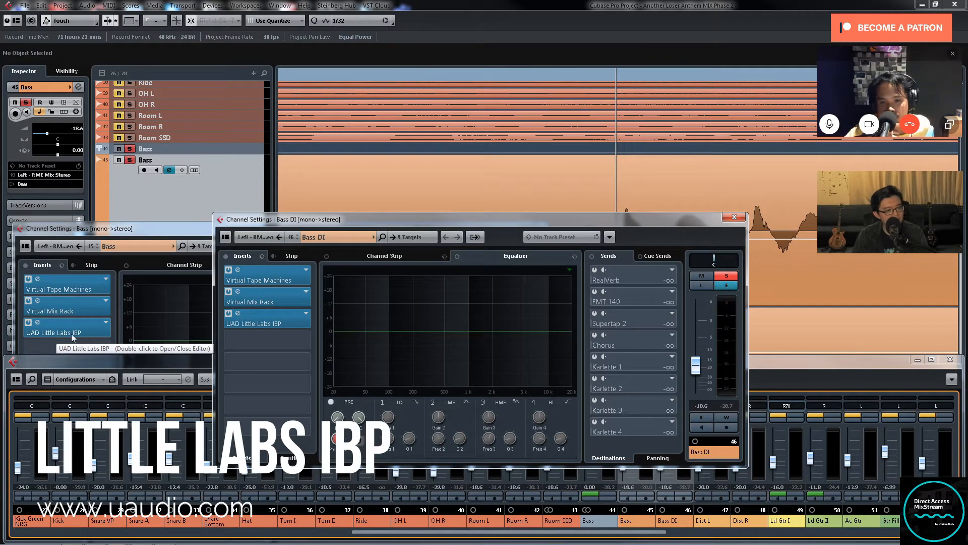
Step: Bring up the UAD Little Labs IBP insert on Bass DI and on Bass, placed side by side to compare their settings
double_click(289, 317)
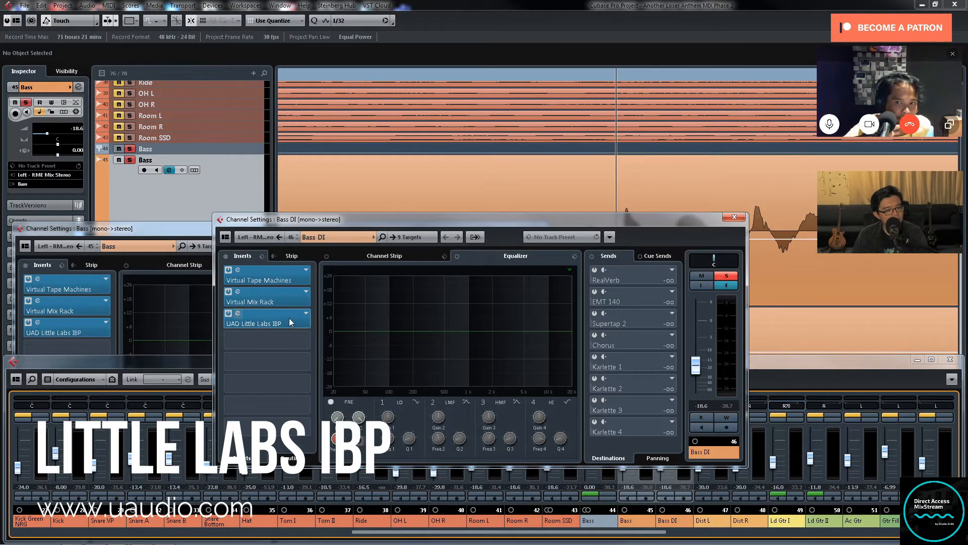
left_click_drag(947, 235, 523, 127)
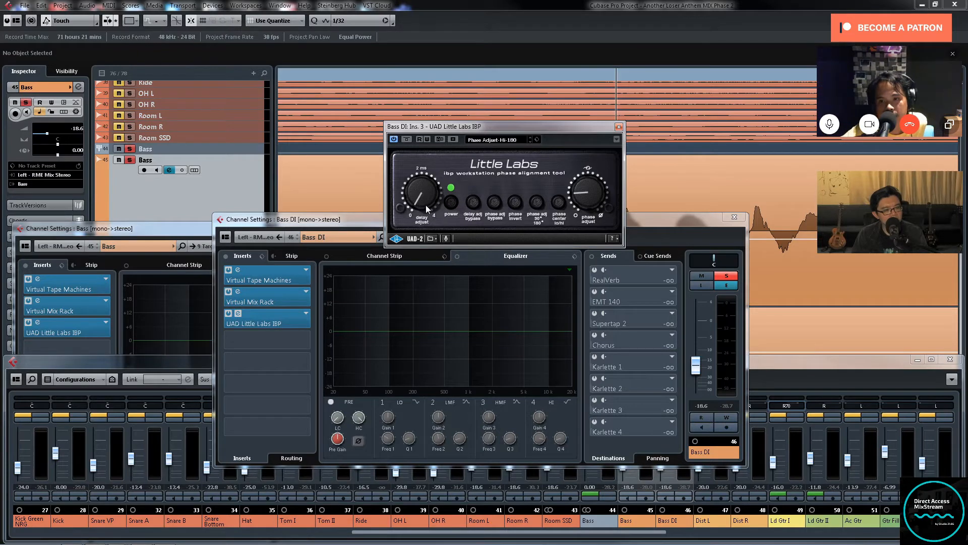
left_click(78, 325)
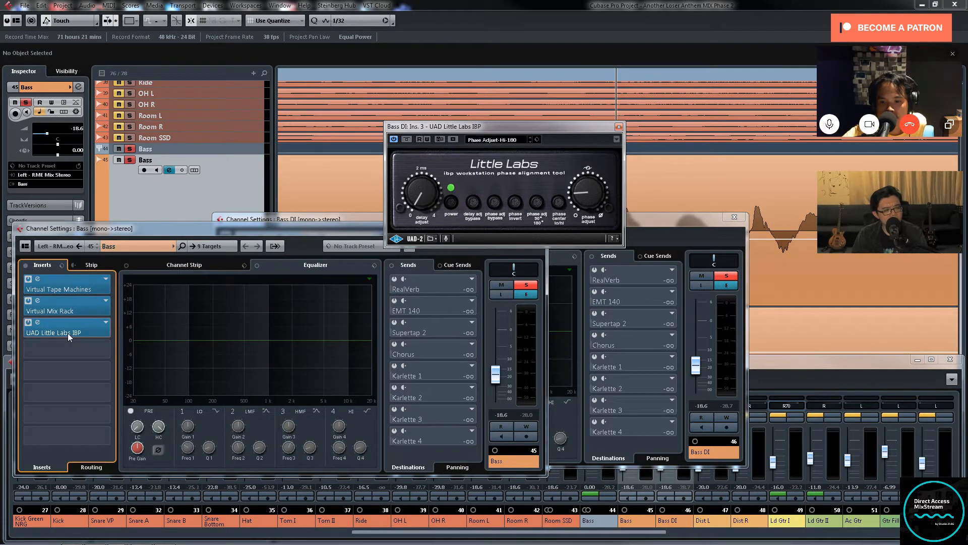
left_click(67, 332)
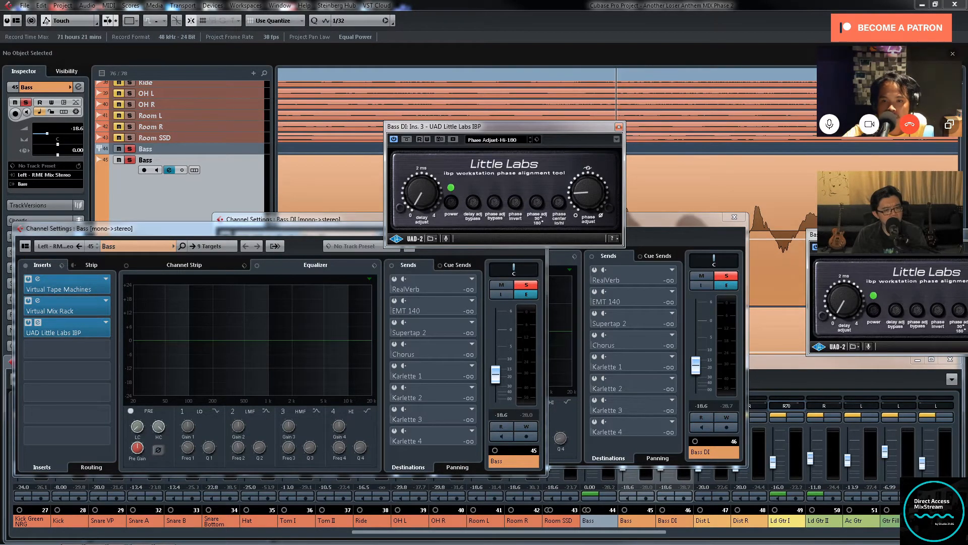
left_click_drag(885, 234, 208, 131)
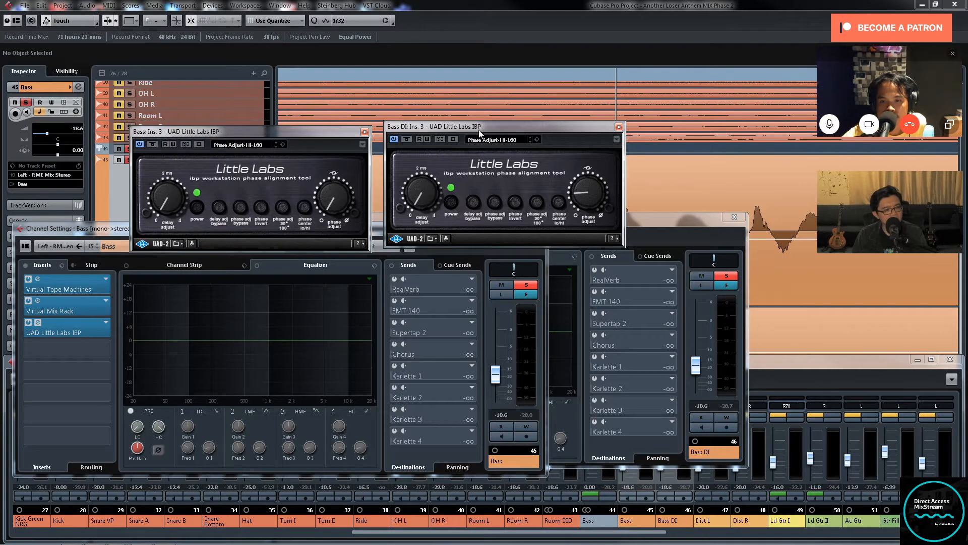
left_click_drag(481, 132, 479, 139)
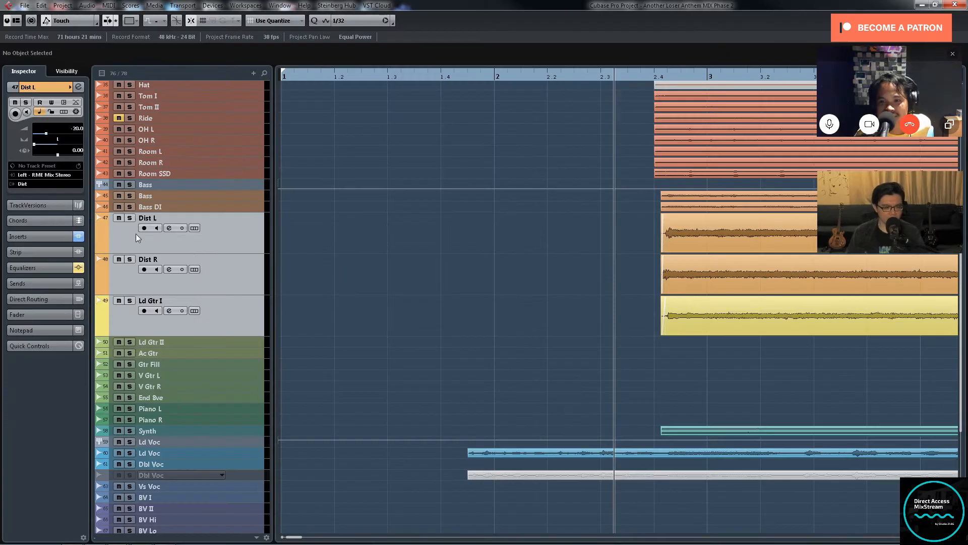
Step: Solo the Dist L and Dist R tracks and examine their clips across the whole song
left_click(130, 219)
left_click(130, 259)
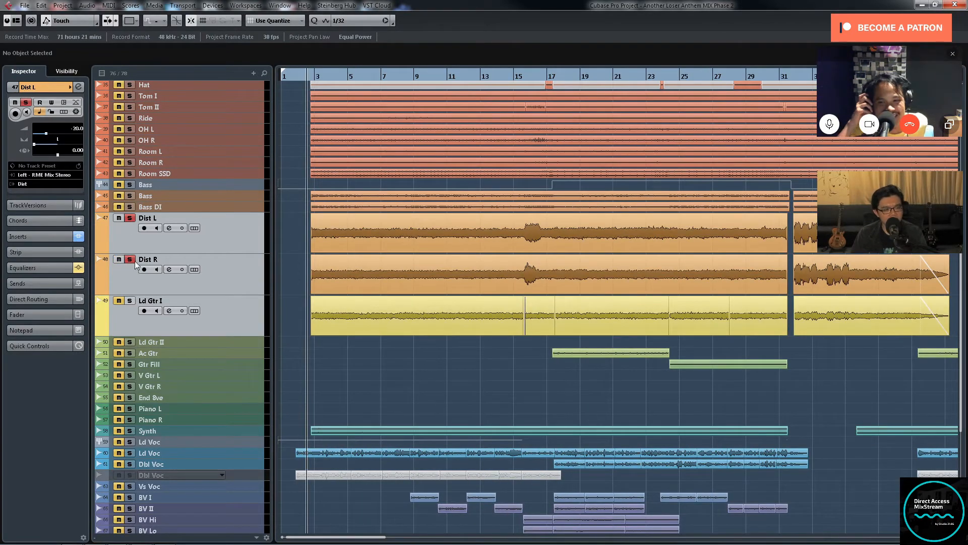
key("g")
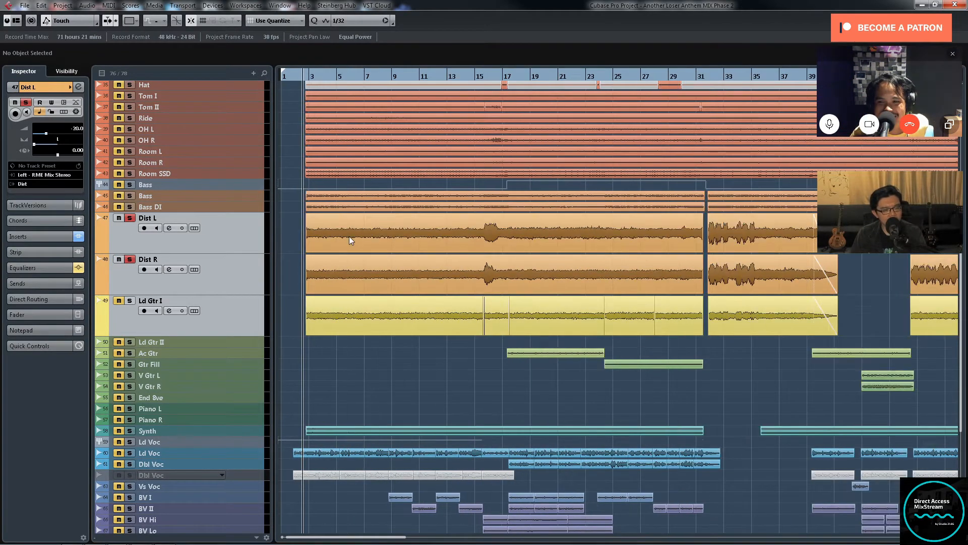
mouse_move(372, 237)
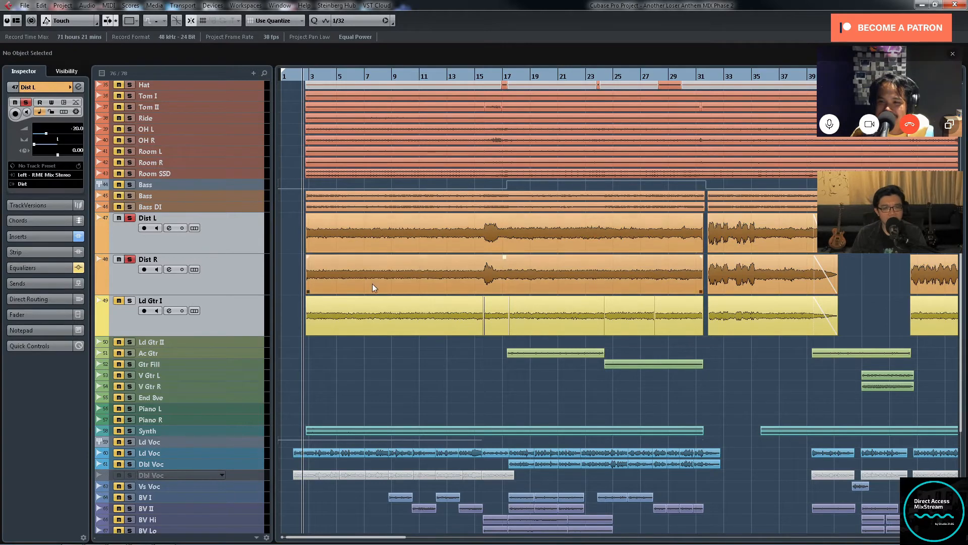
key("g")
key("g")
key("g")
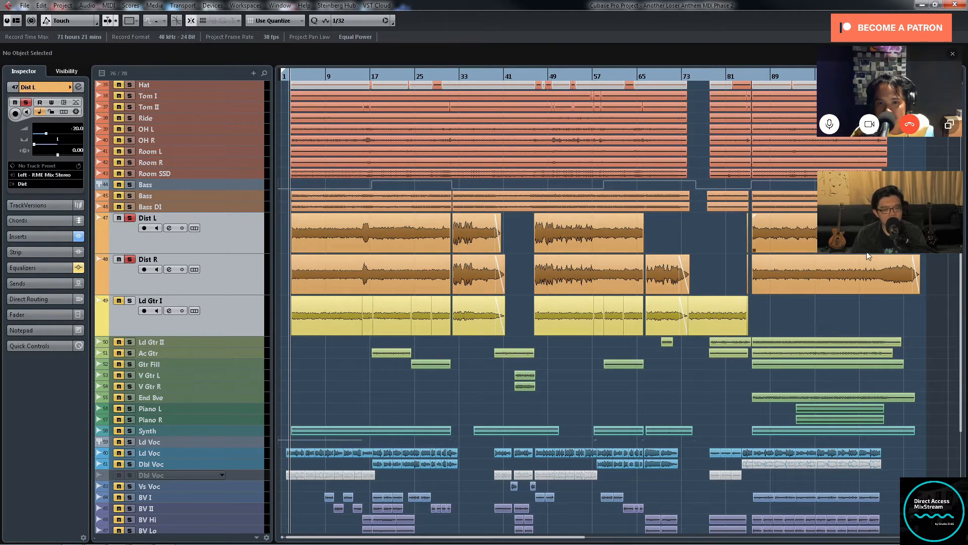
Step: Solo Ld Gtr I along with the distorted guitars and select its first clip
left_click(129, 301)
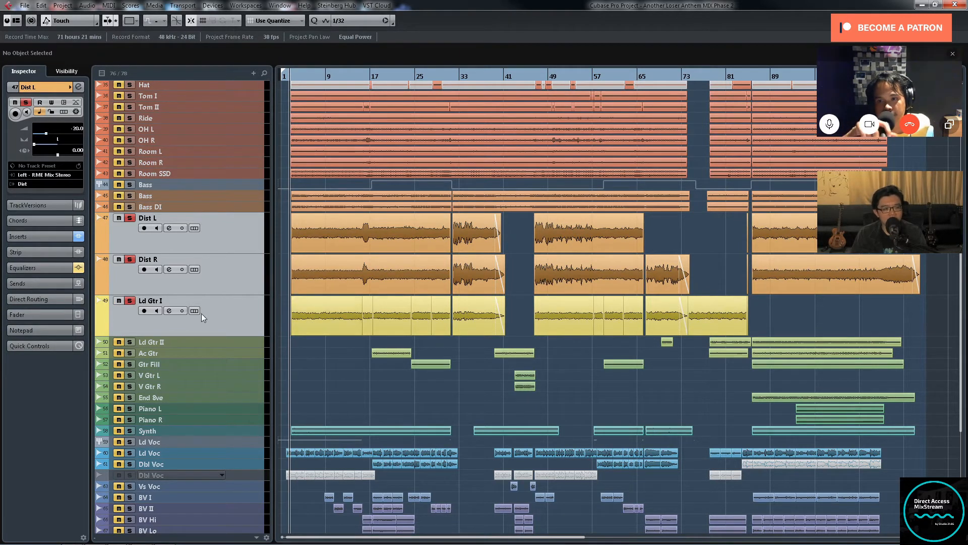
left_click(312, 315)
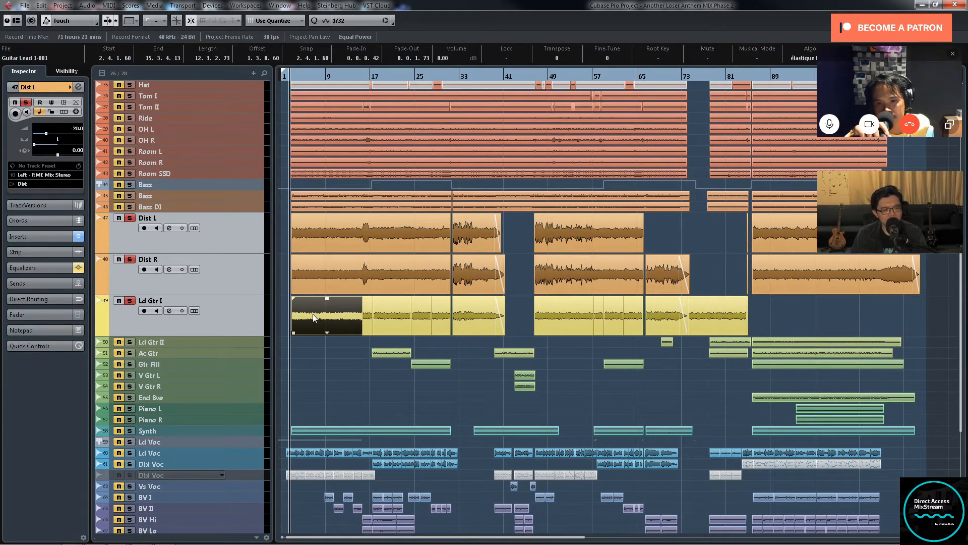
key("h")
key("h")
key("h")
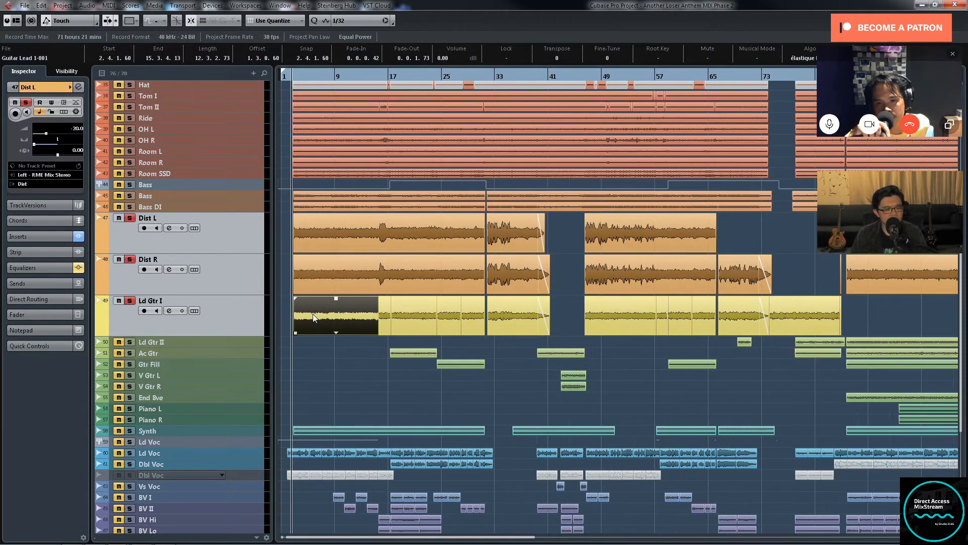
Step: Select the first Dist L and Dist R clips together, followed by all the Ld Gtr I clips, to compare their arrangement
left_click_drag(289, 240, 374, 265)
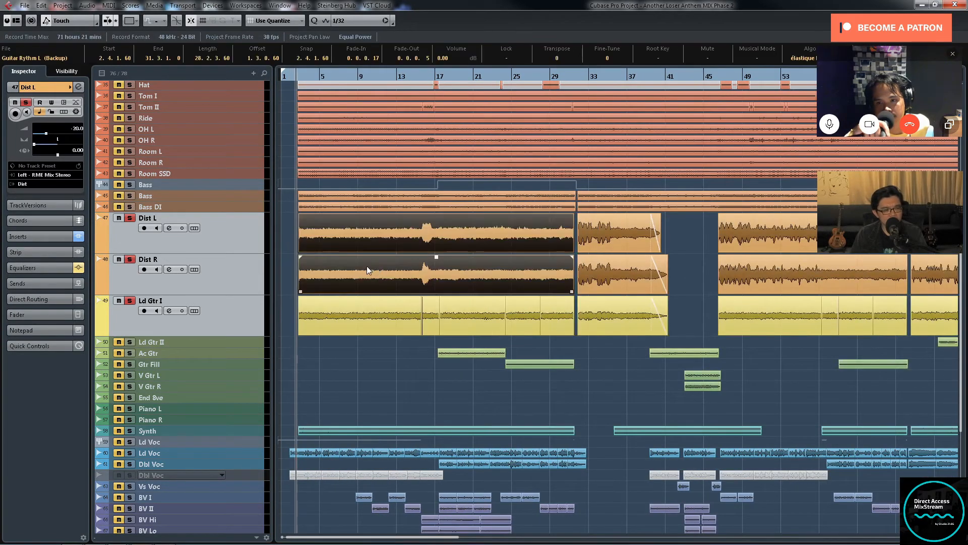
left_click_drag(283, 241, 350, 271)
key("g")
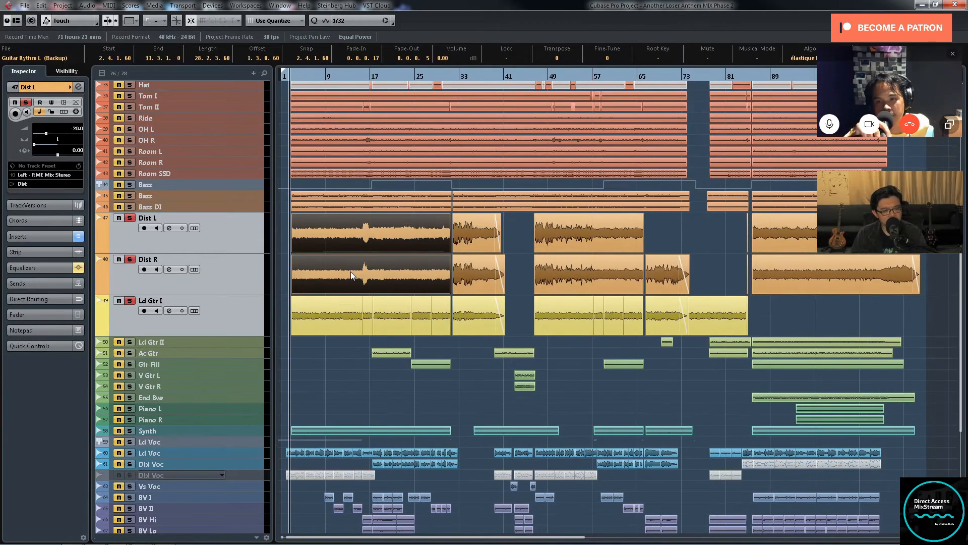
left_click(341, 327)
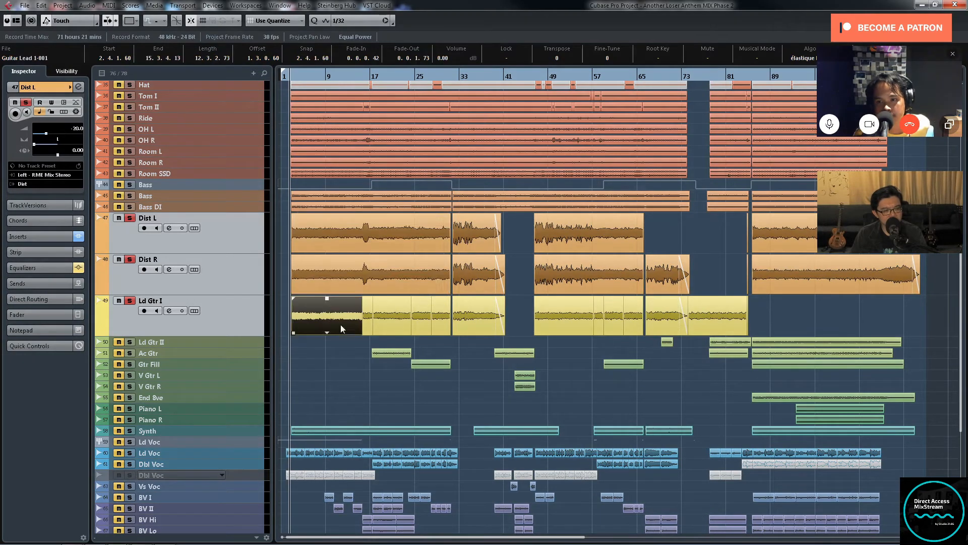
left_click_drag(795, 320, 382, 301)
key("g")
Step: Increase the track heights of Dist L, Dist R, Ld Gtr I and Ld Gtr II
left_click(232, 323)
left_click(234, 241, "shift")
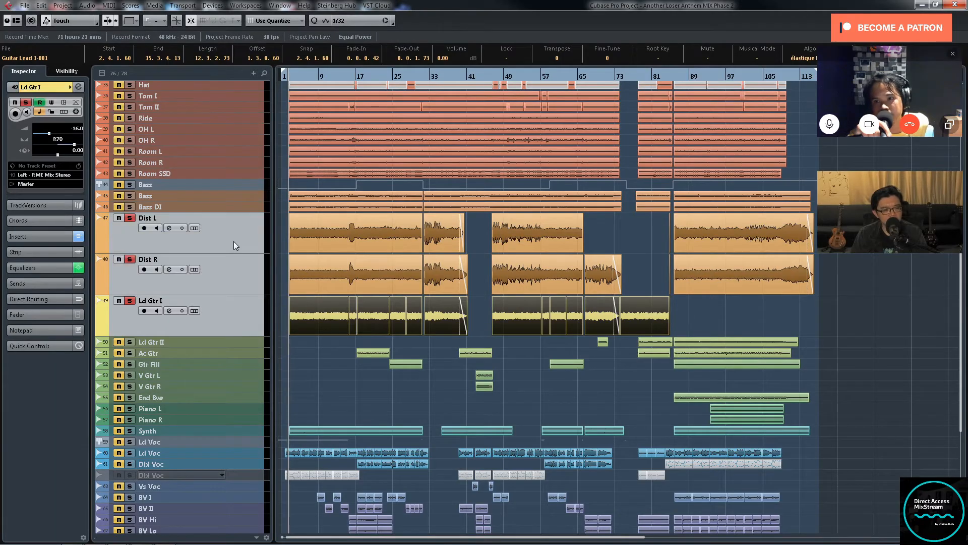
scroll(241, 257, "down", 3)
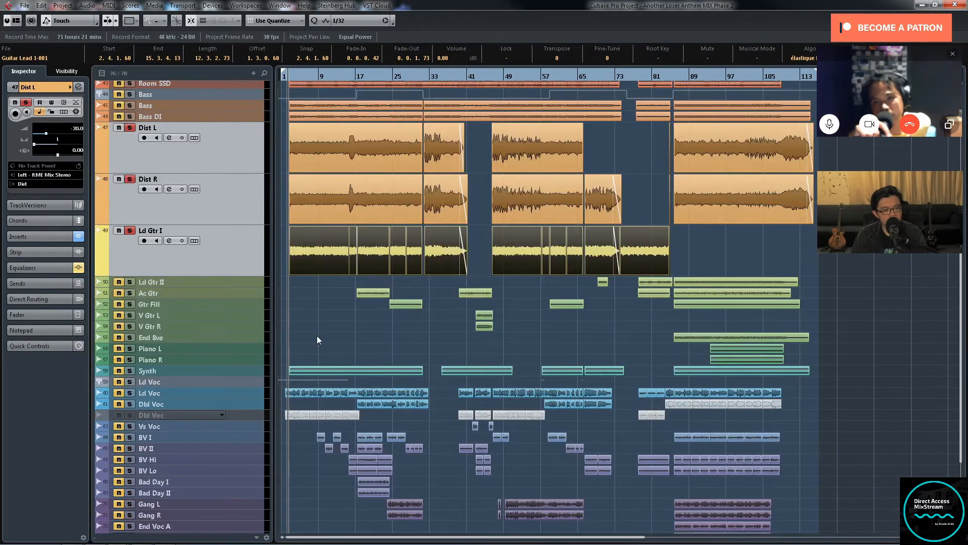
left_click(253, 281)
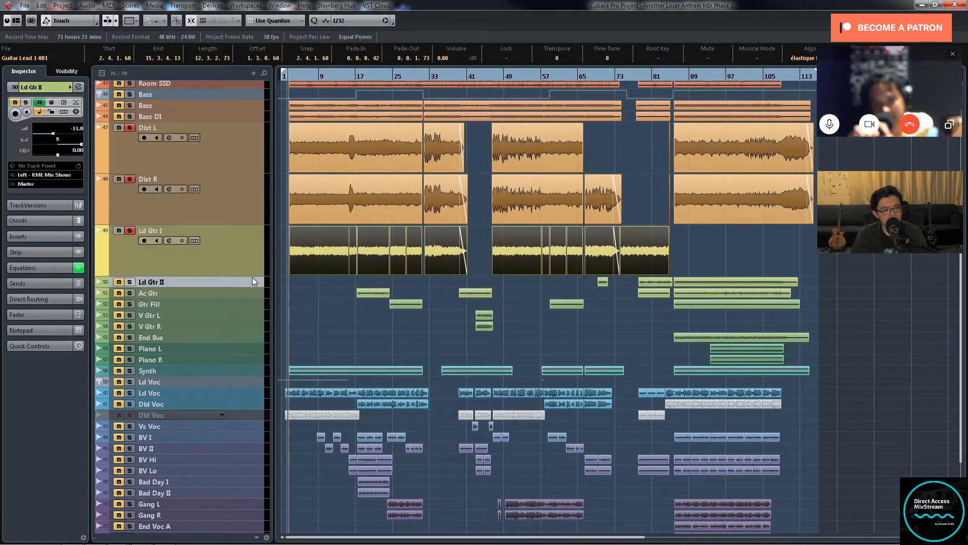
left_click_drag(252, 285, 252, 336)
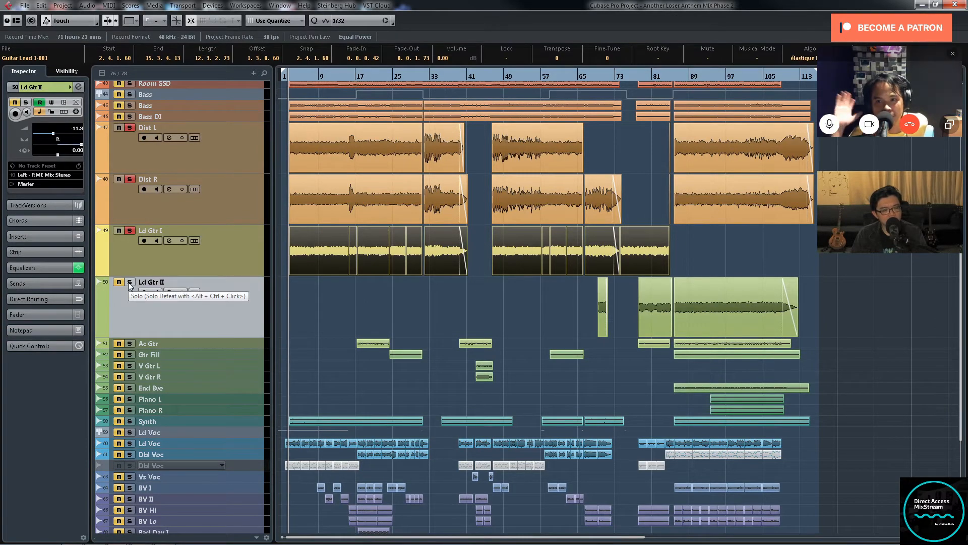
Step: Examine where Ld Gtr II plays relative to the other guitars over the whole song and clear the clip selection
key("h")
key("h")
key("h")
key("h")
key("h")
key("h")
key("h")
key("h")
key("h")
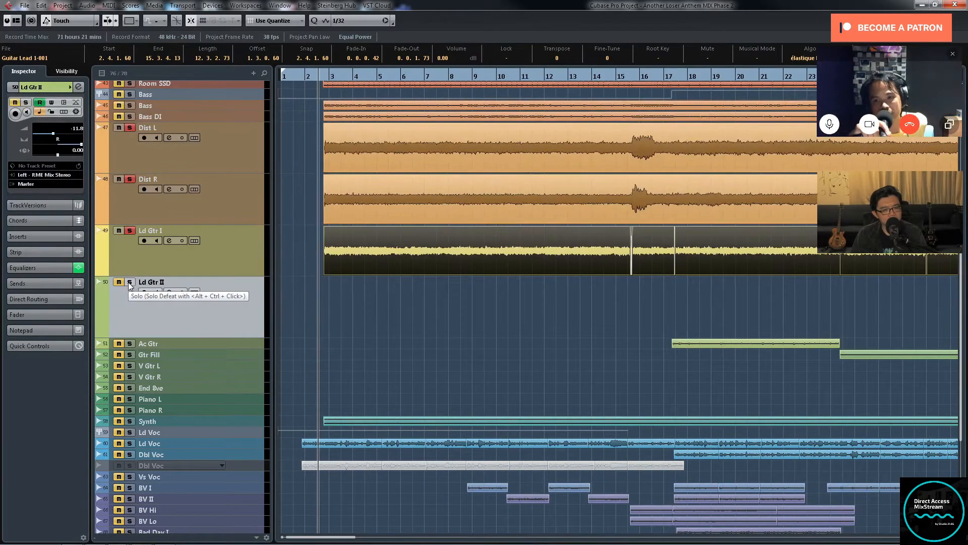
key("g")
key("g")
key("g")
key("g")
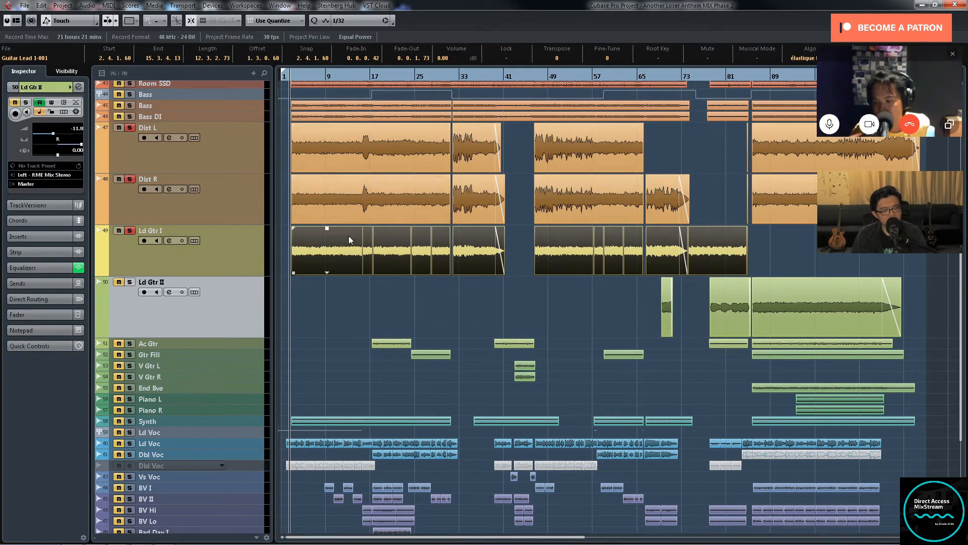
left_click(342, 305)
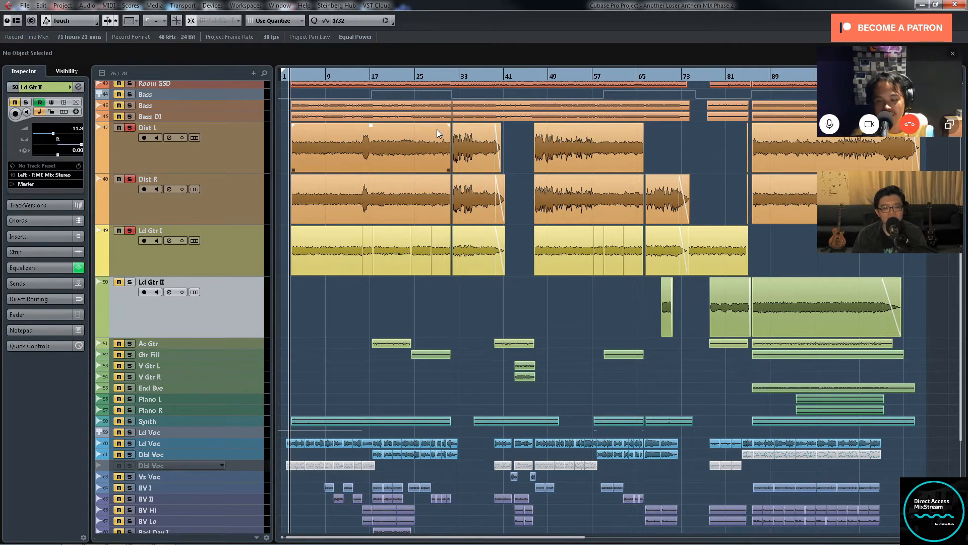
Step: Audition the soloed Dist L, Dist R and Ld Gtr I tracks from just before bar 3
key("h")
key("h")
key("h")
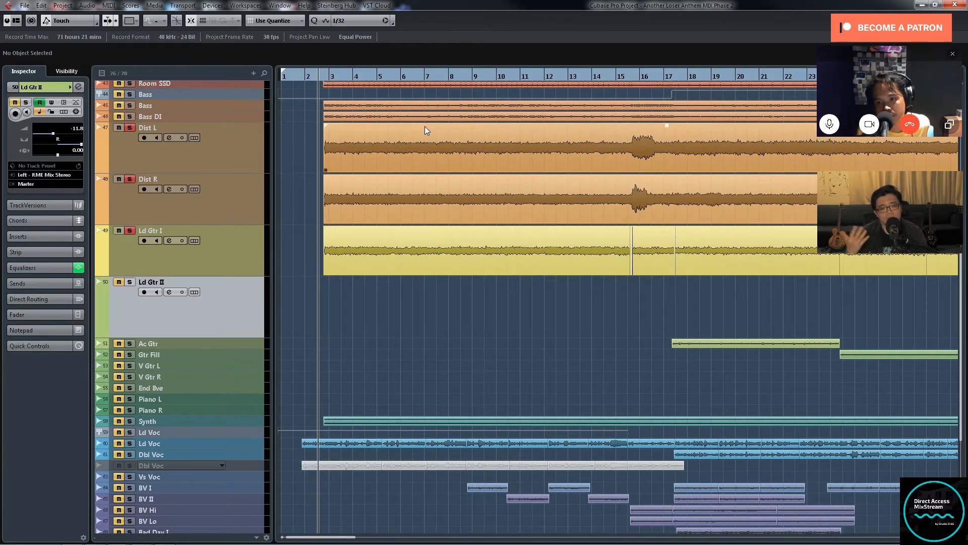
key("h")
key("h")
key("h")
key("h")
key("h")
key("h")
key("h")
key("h")
key("g")
key("g")
key("g")
key("g")
key("g")
key("g")
key("g")
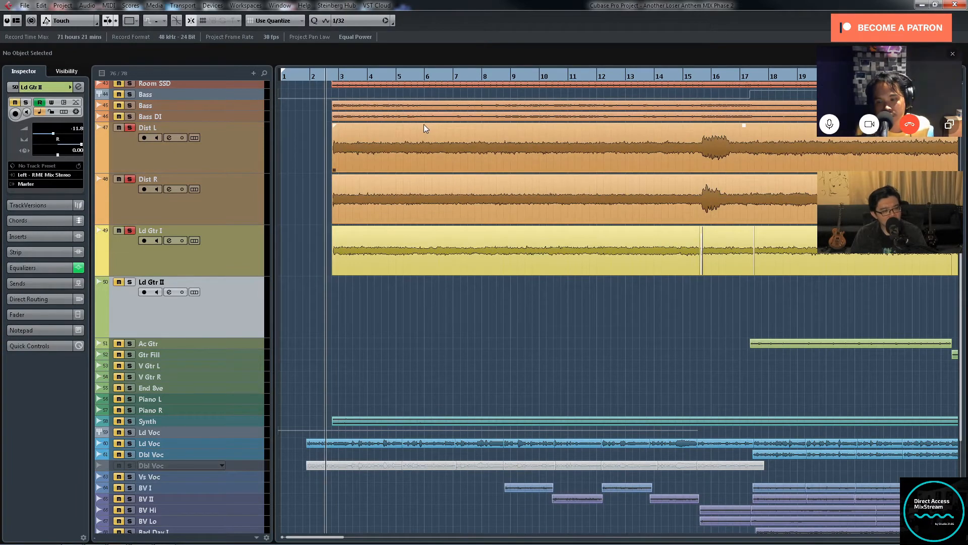
key("space")
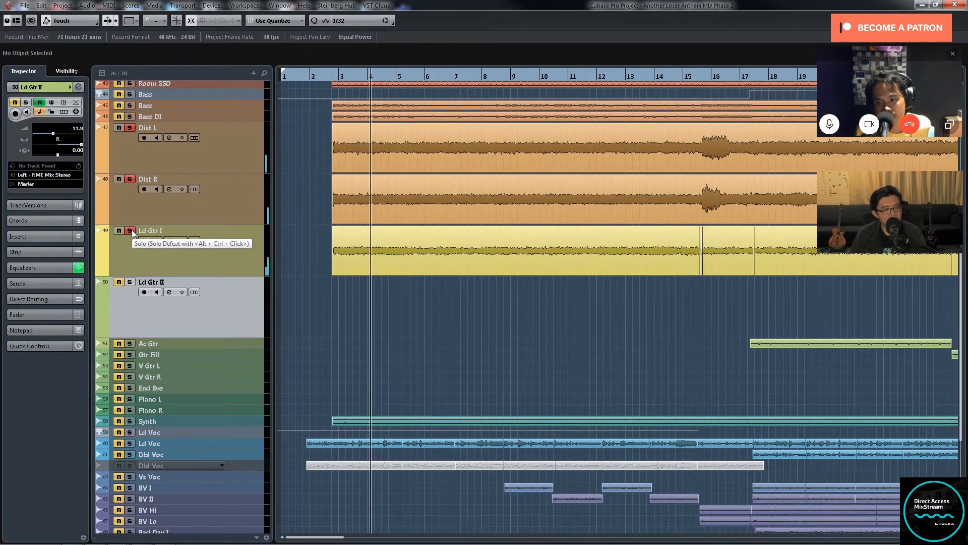
Step: Show the MixConsole during playback and bring the guitar channels from Dist L onward fully into view
key("g")
key("g")
key("g")
key("g")
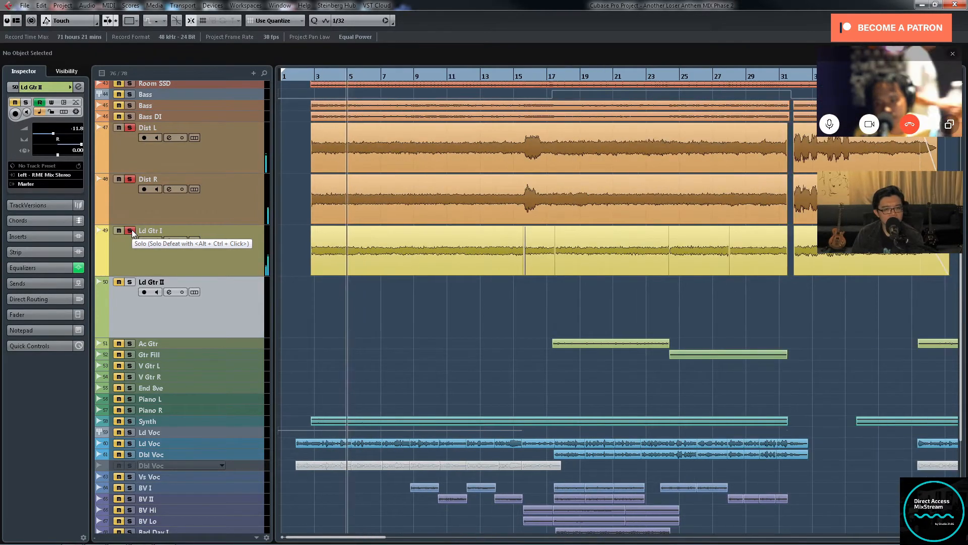
key("h")
key("h")
key("h")
key("h")
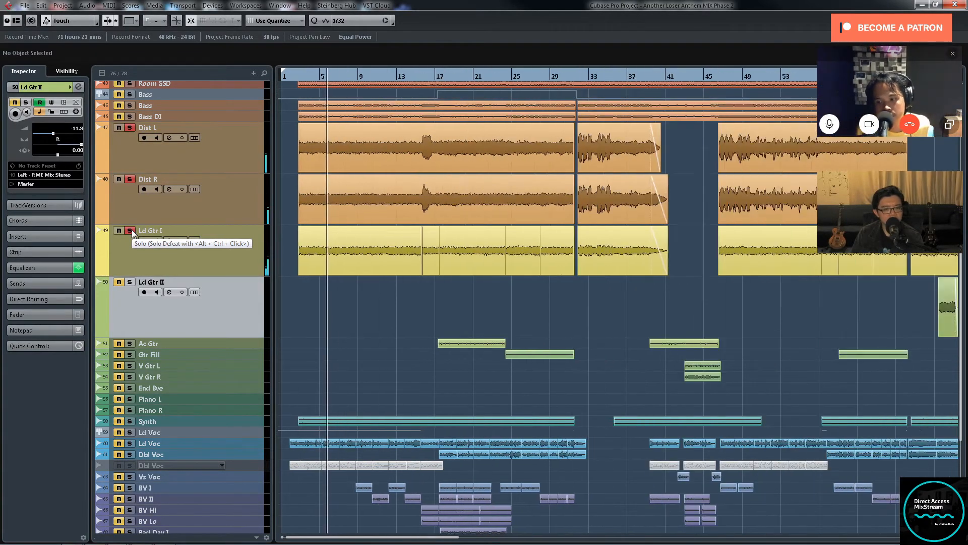
key("g")
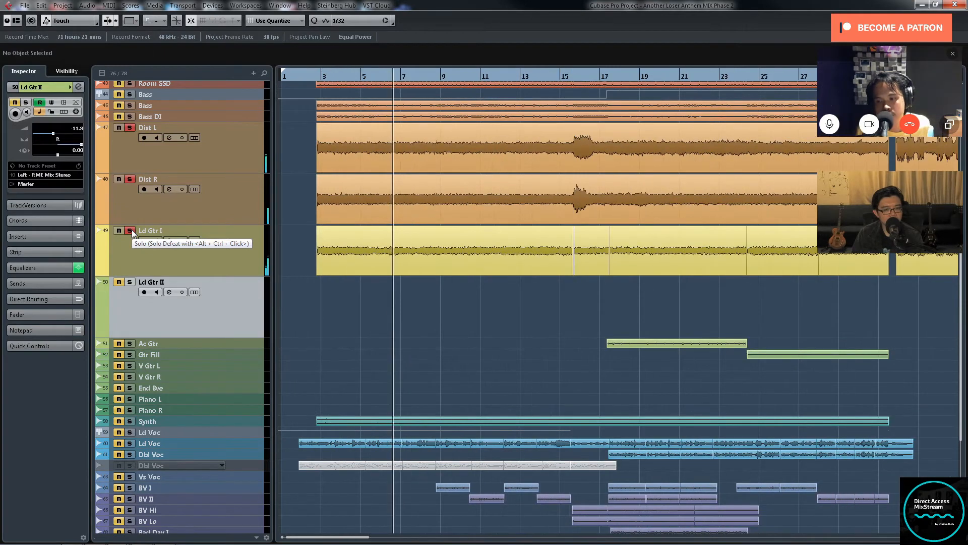
key("F3")
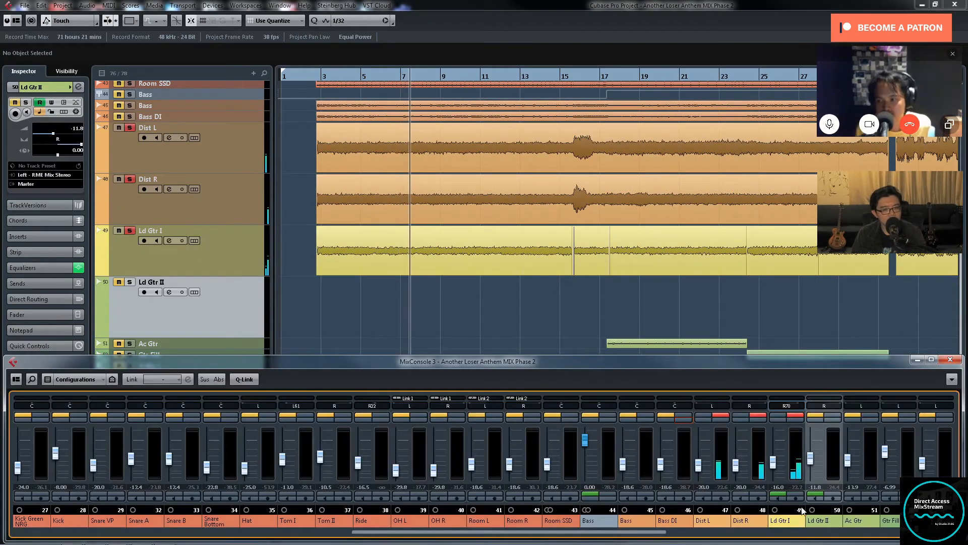
left_click_drag(658, 535, 765, 538)
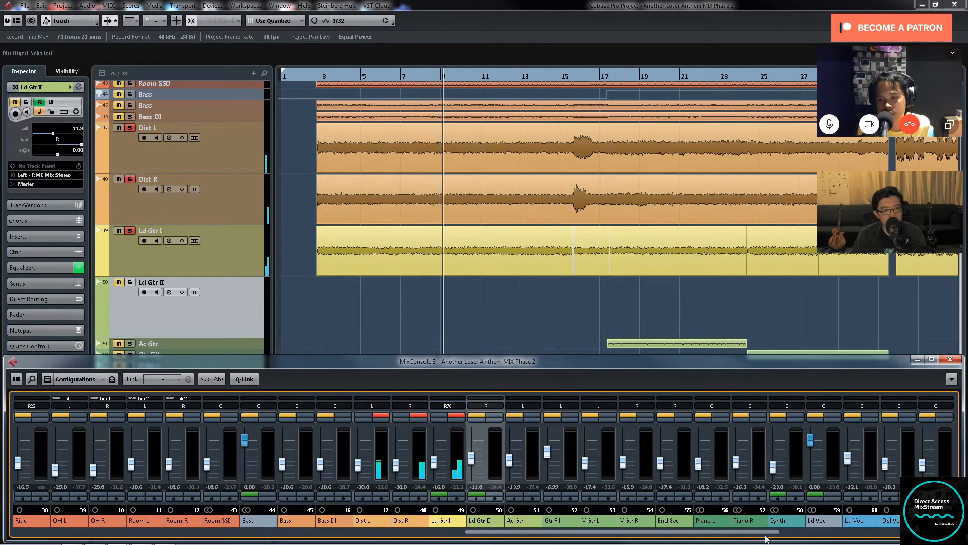
Step: Examine the TDR Nova insert in the Dist L channel settings, then close the plug-in window
left_click(385, 420)
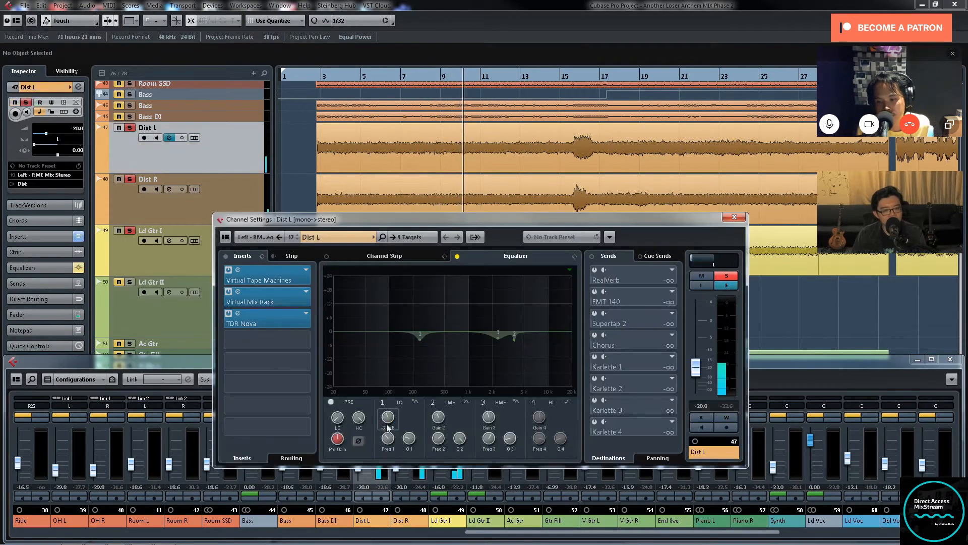
left_click(274, 319)
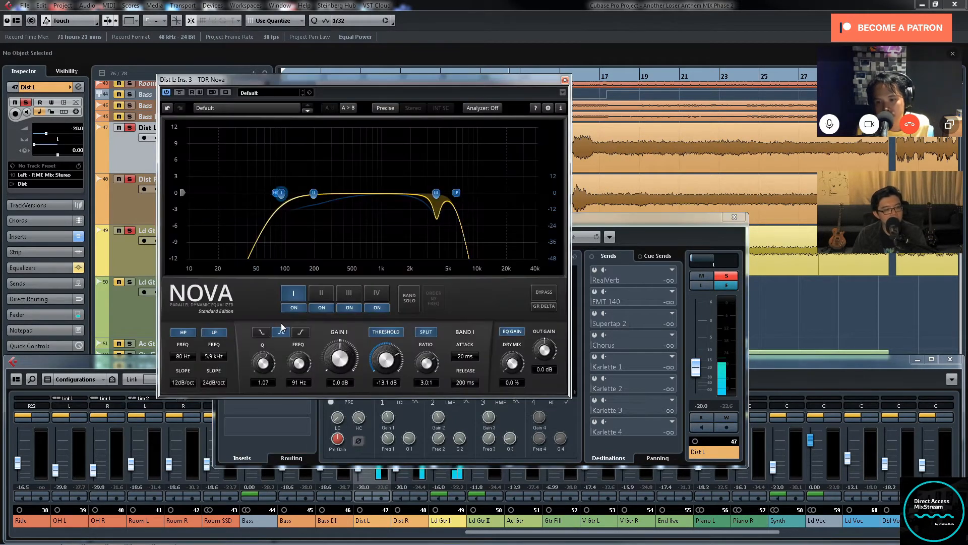
left_click(565, 80)
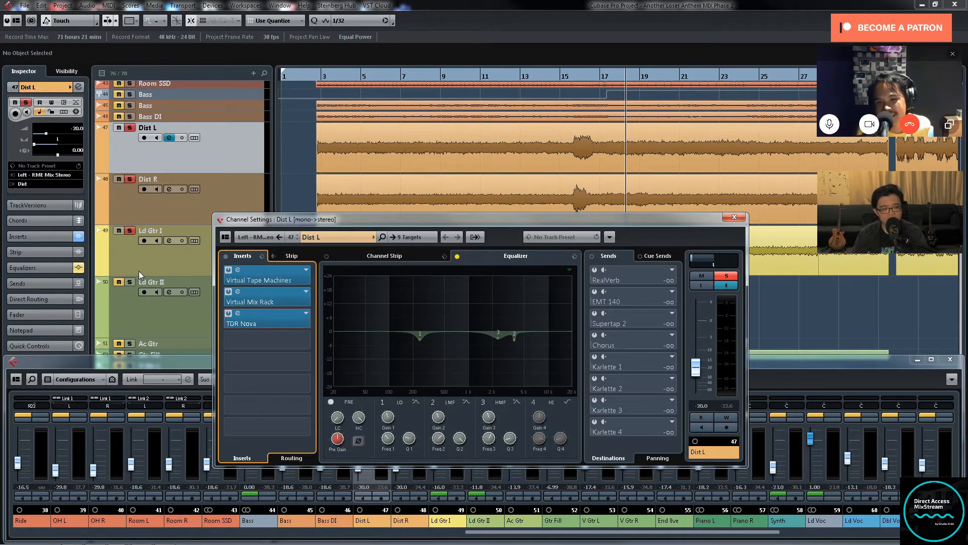
left_click(273, 318)
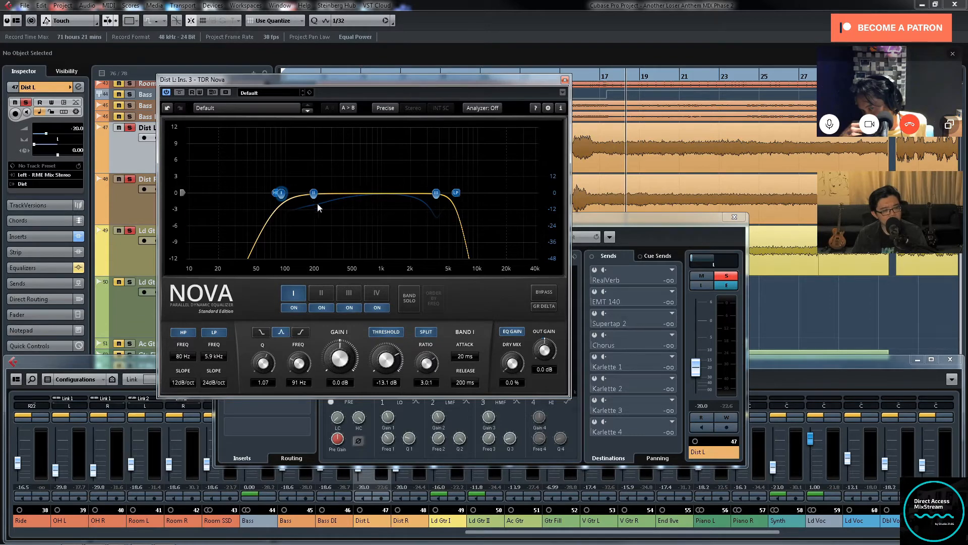
left_click(565, 80)
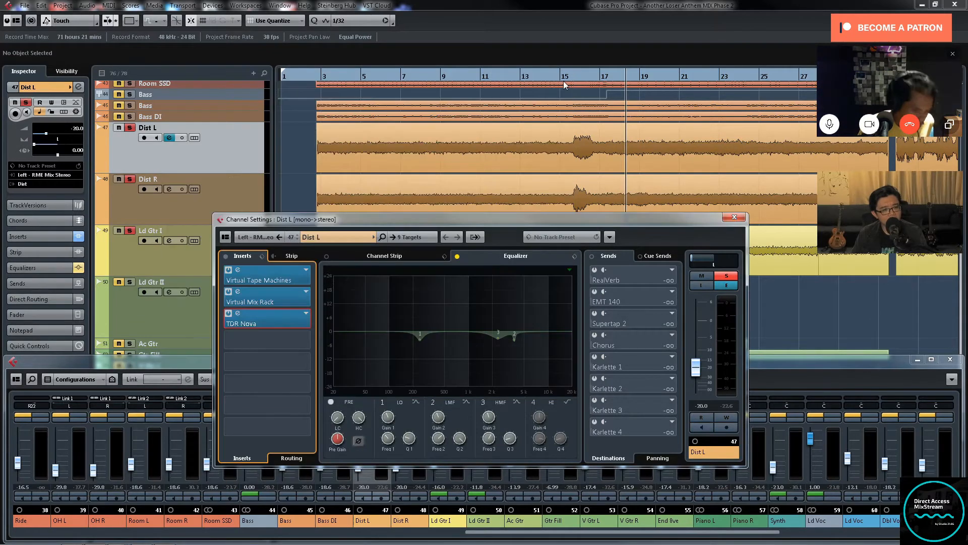
Step: Expand the Group Tracks folder and bring up the inserts and channel settings of the Dist group
scroll(282, 147, "up", 6)
left_click(303, 147)
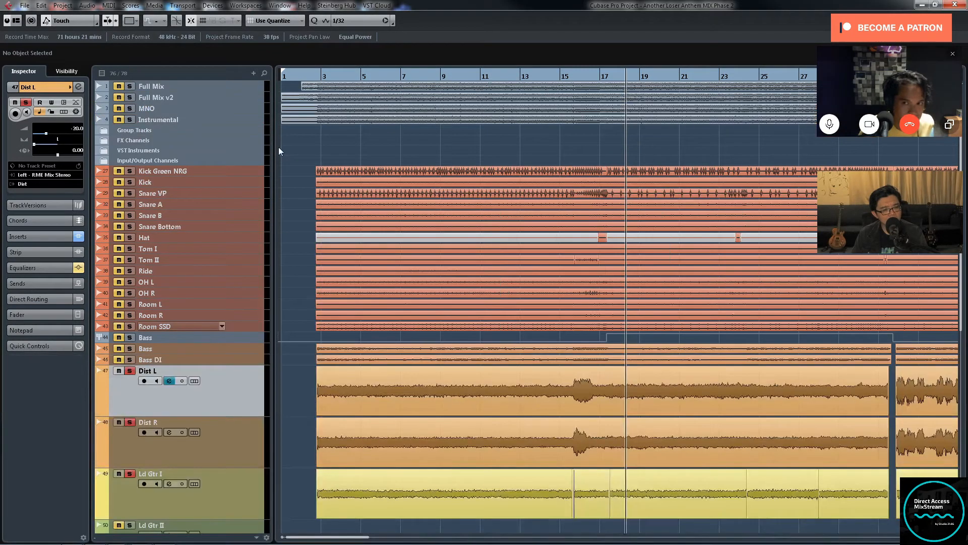
left_click(103, 130)
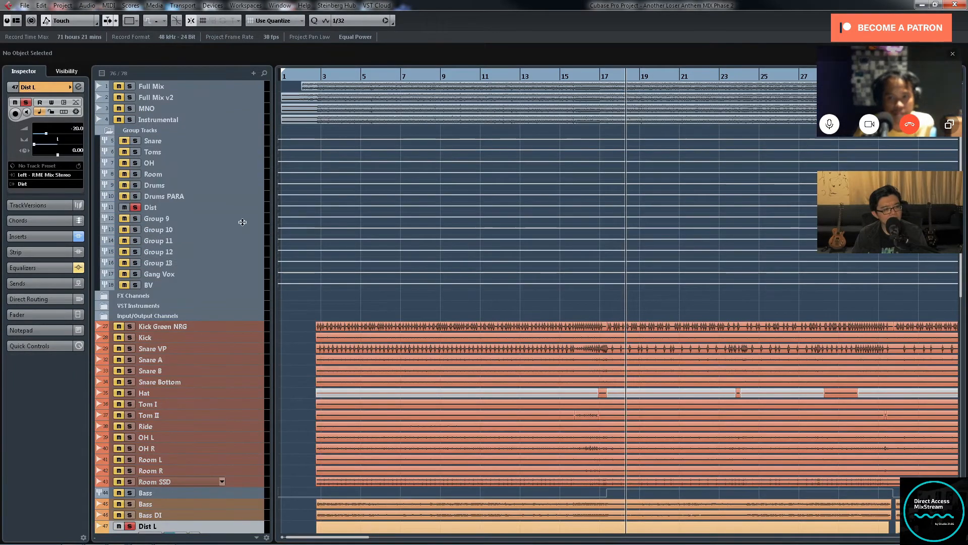
left_click(252, 207)
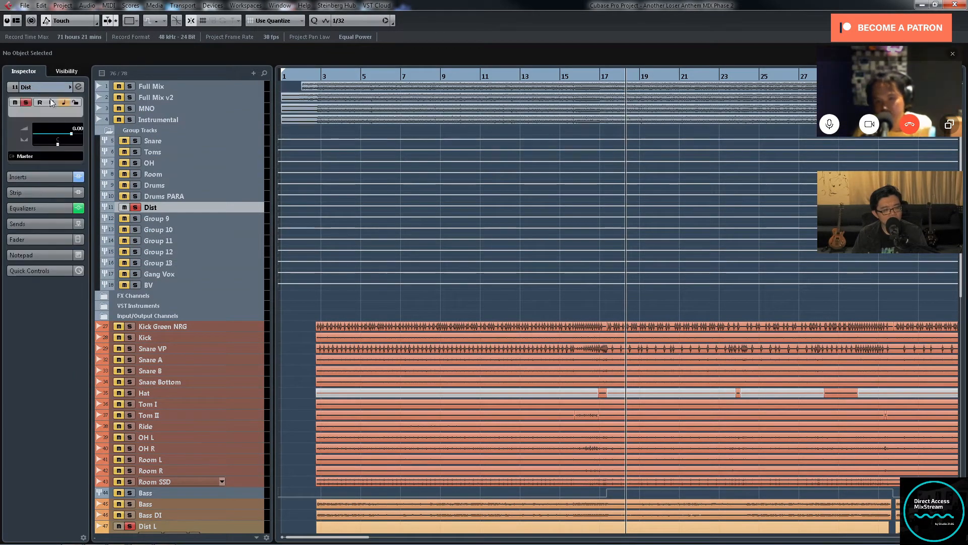
left_click(44, 177)
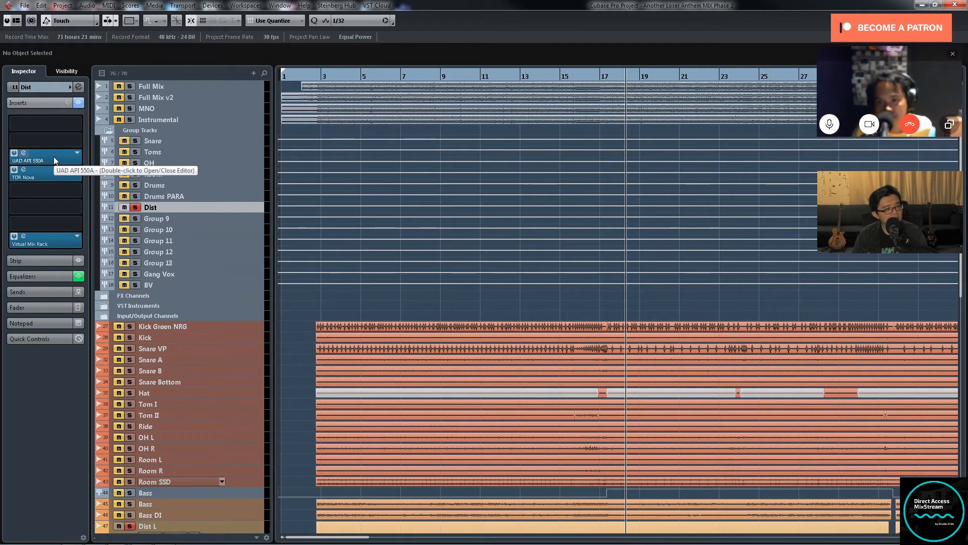
left_click(78, 103)
left_click(77, 102)
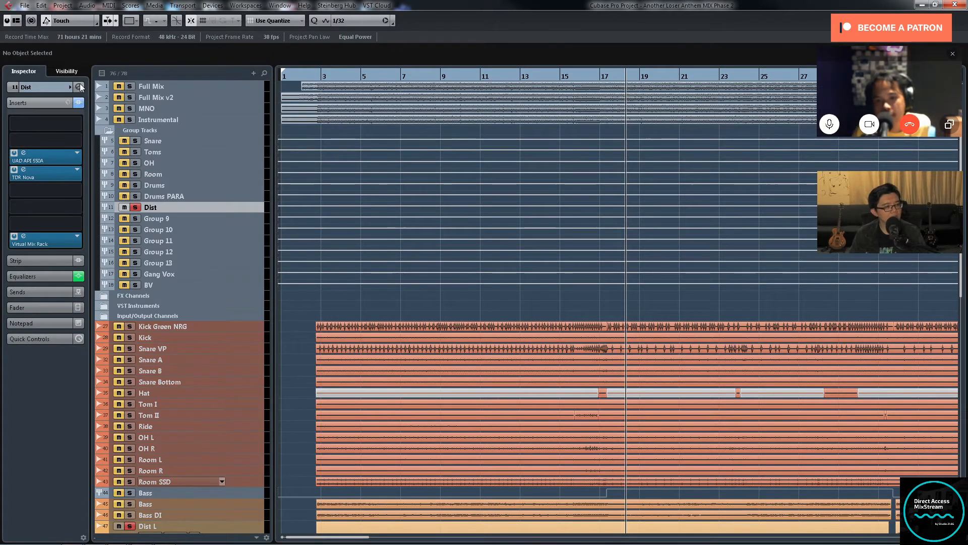
left_click(78, 87)
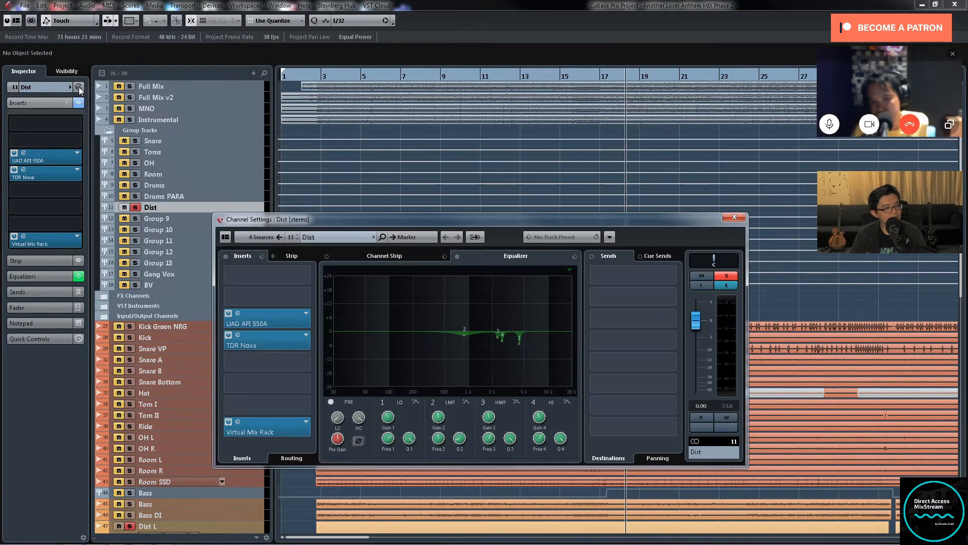
Step: Examine the Dist group's UAD API 550A and TDR Nova inserts, moving the channel settings window clear of them
double_click(277, 322)
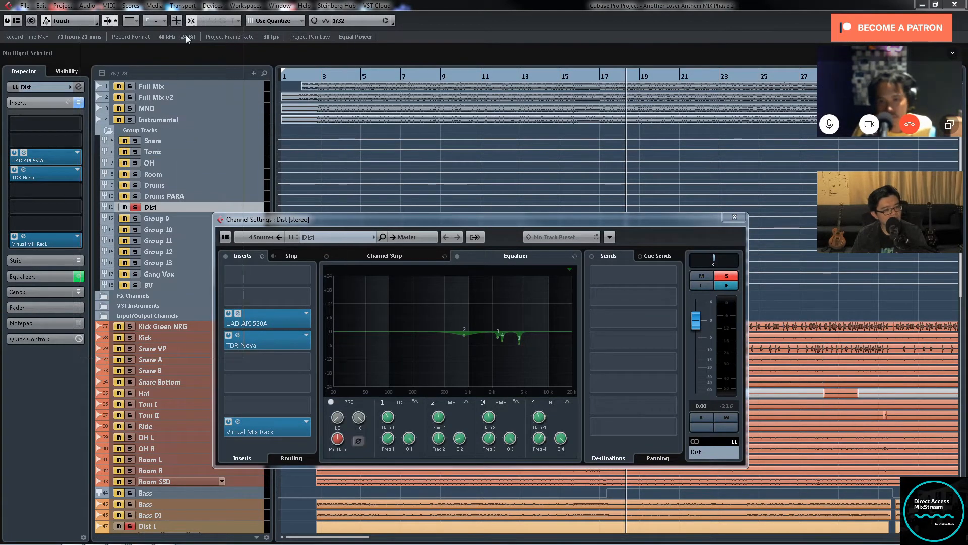
left_click_drag(479, 218, 616, 151)
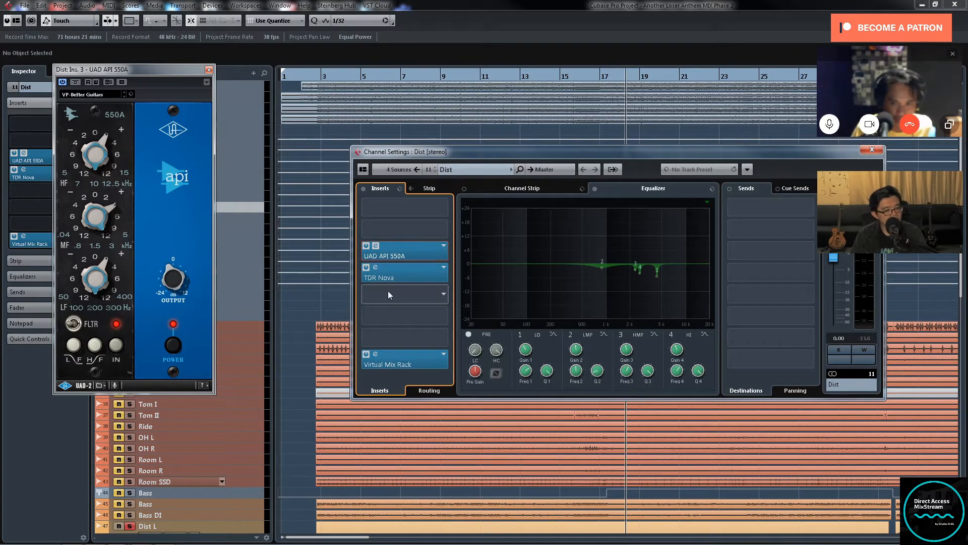
left_click(404, 270)
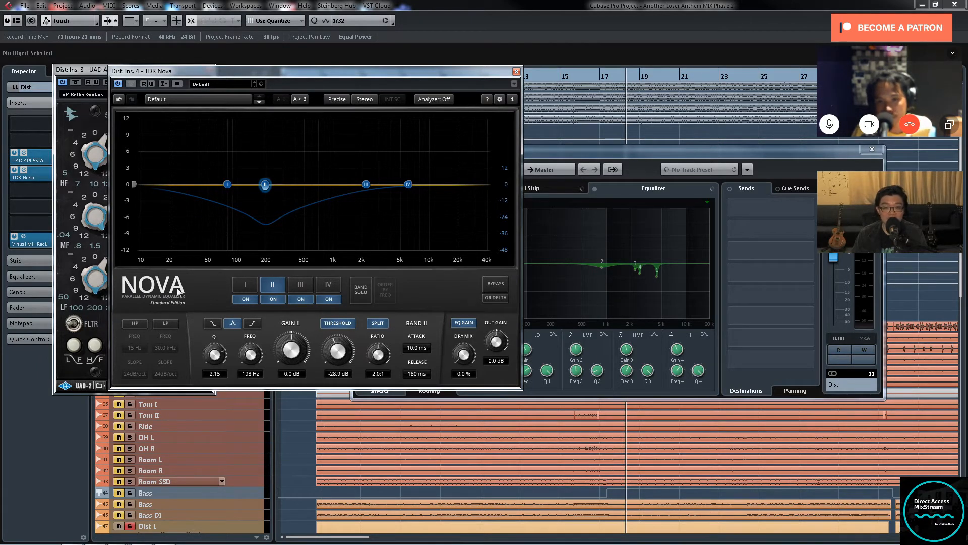
Step: Audition the soloed guitars from about bar 15 with the Dist group's TDR Nova in view, and close both plug-in windows
left_click(555, 79)
key("space")
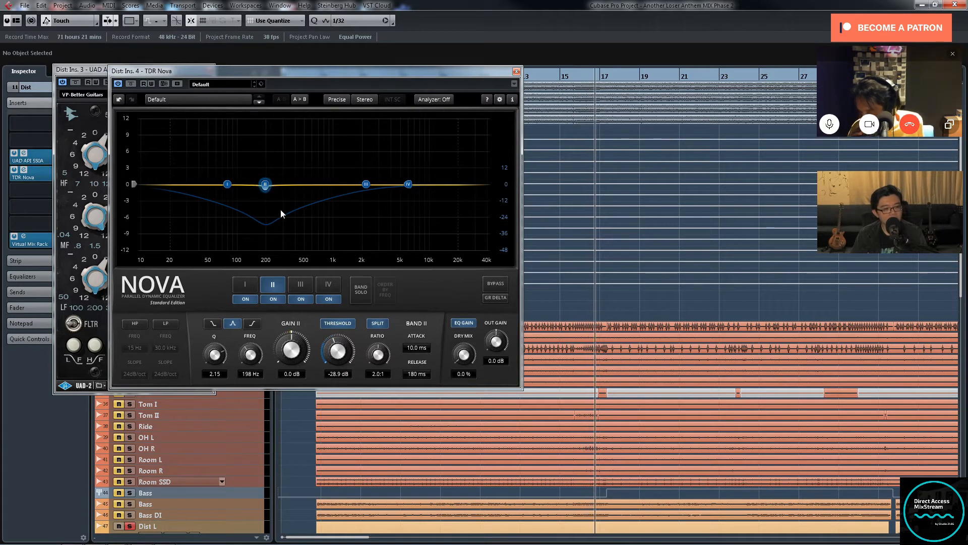
key("space")
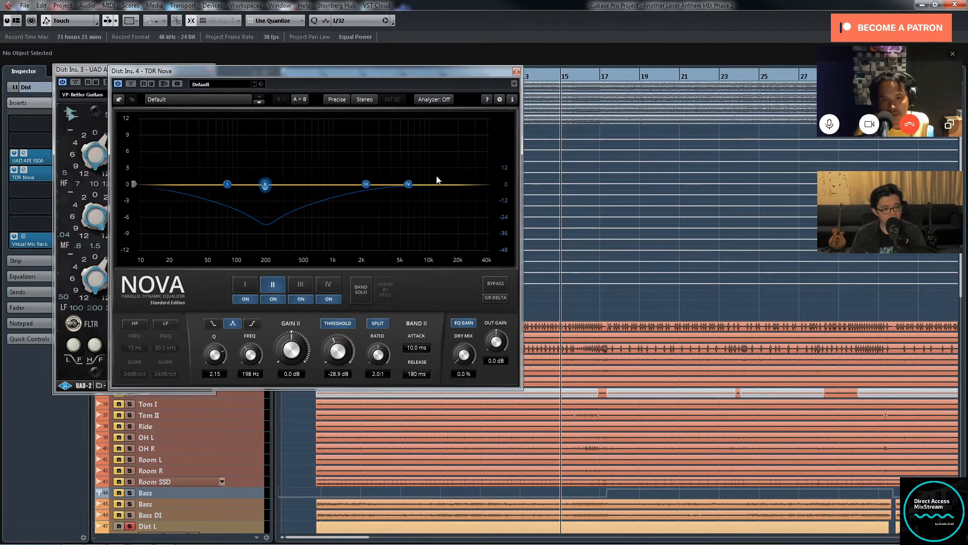
scroll(422, 485, "down", 6)
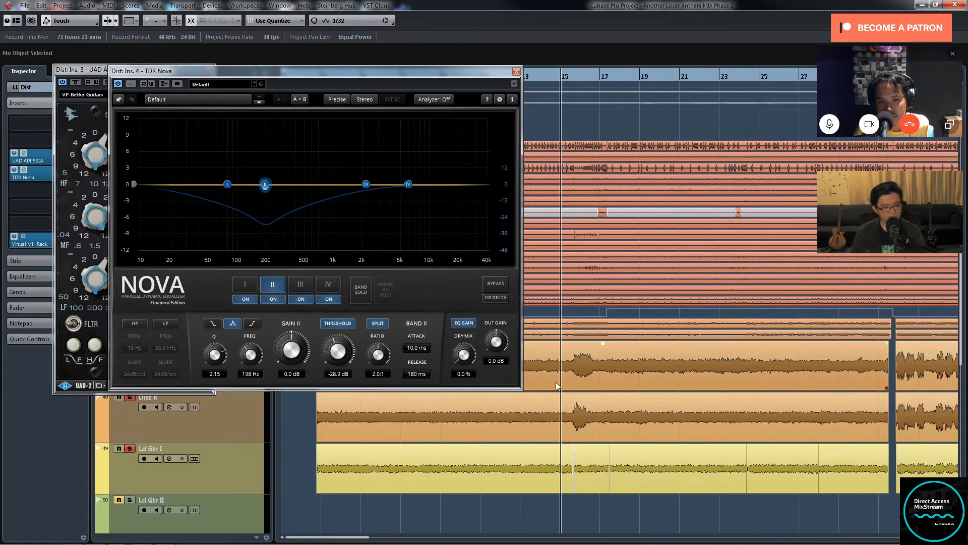
key("space")
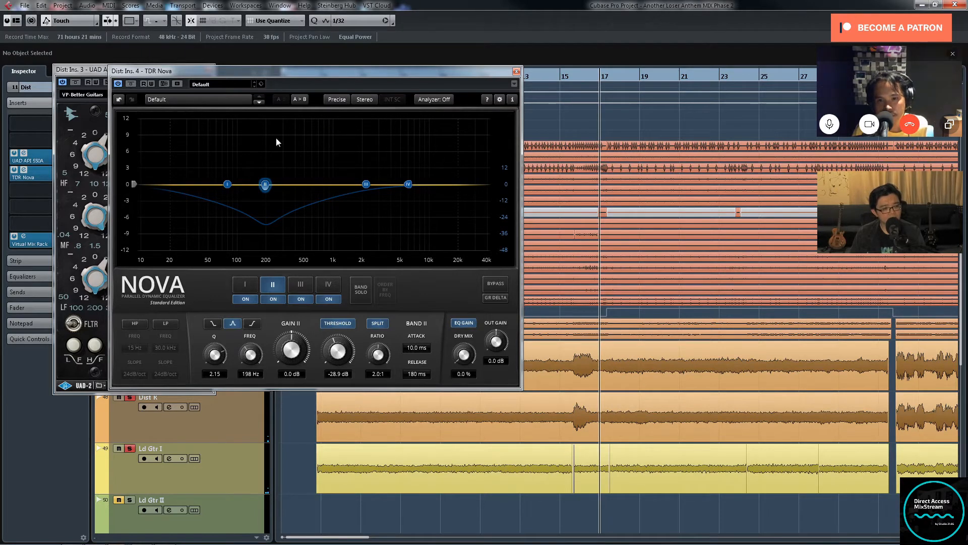
left_click(517, 71)
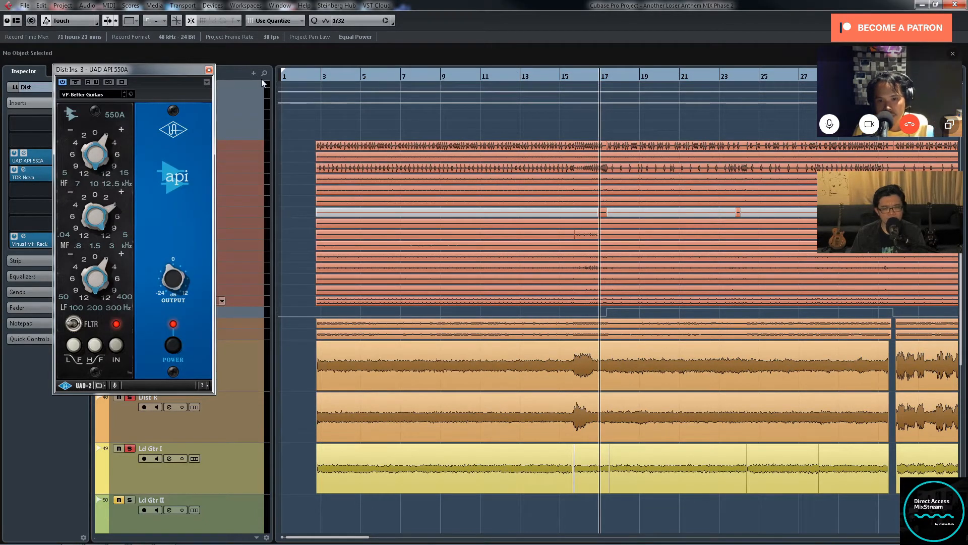
left_click(209, 70)
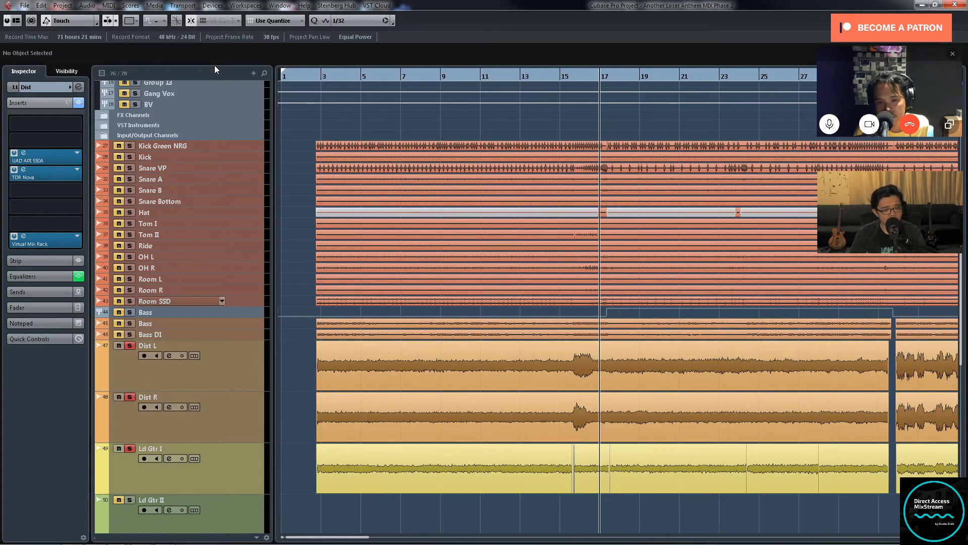
Step: Bring up the channel settings of Ld Gtr I from the MixConsole and check its output routing choices without changing them
key("g")
key("g")
left_click(255, 459)
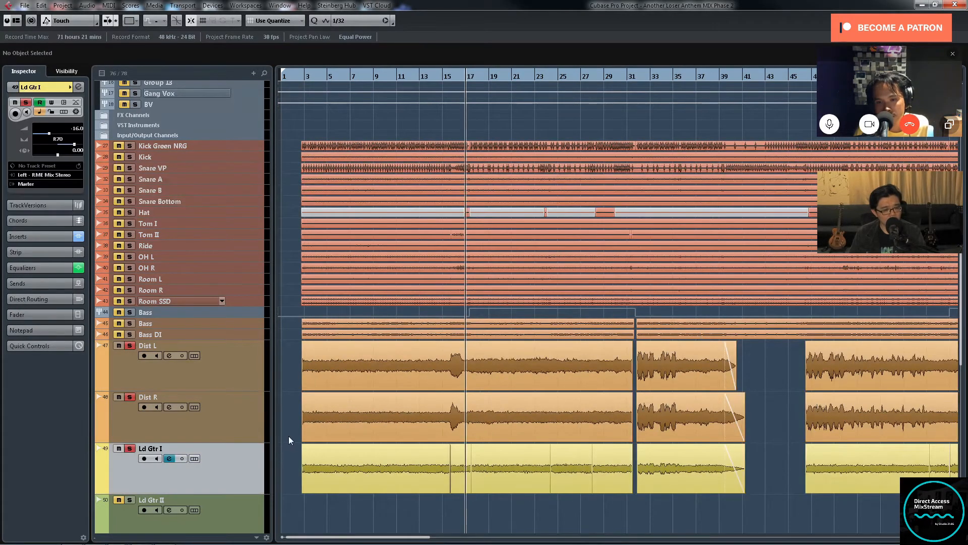
key("F3")
left_click_drag(605, 532, 668, 533)
left_click(757, 419)
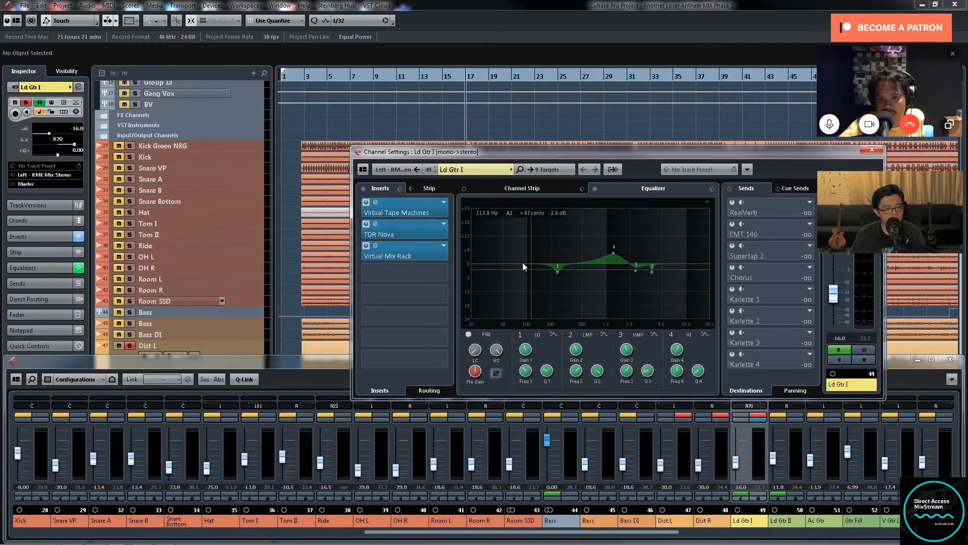
left_click(556, 167)
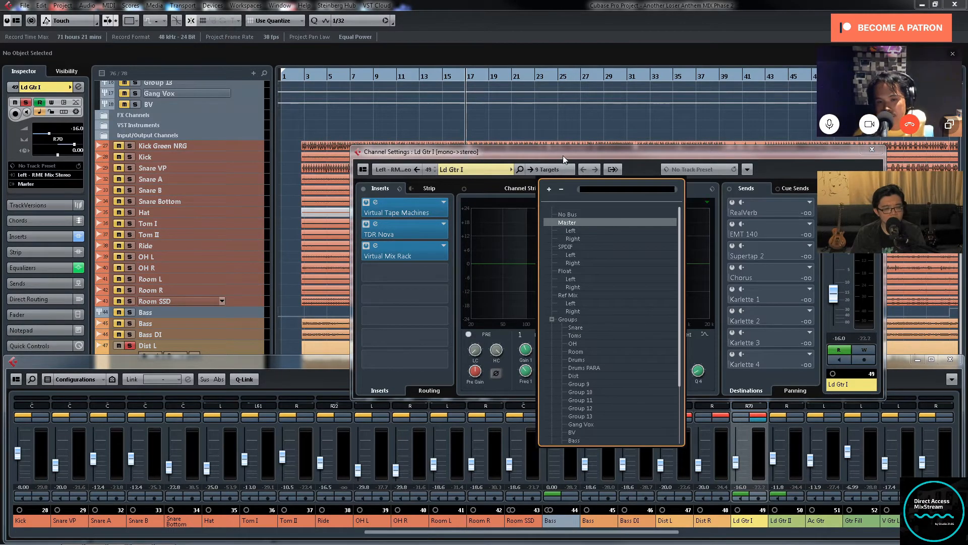
left_click(562, 155)
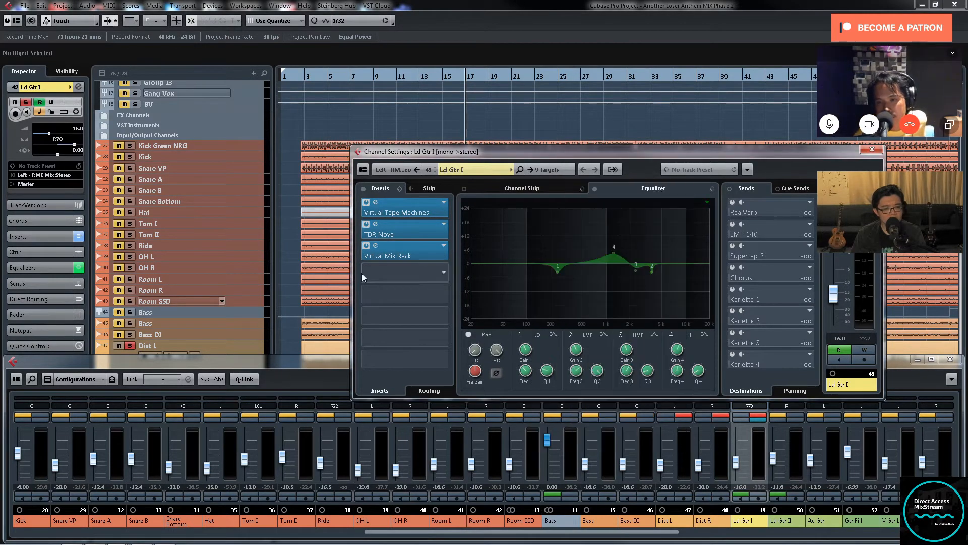
Step: Examine the TDR Nova insert on Ld Gtr I, then close the plug-in and the channel settings
left_click(414, 231)
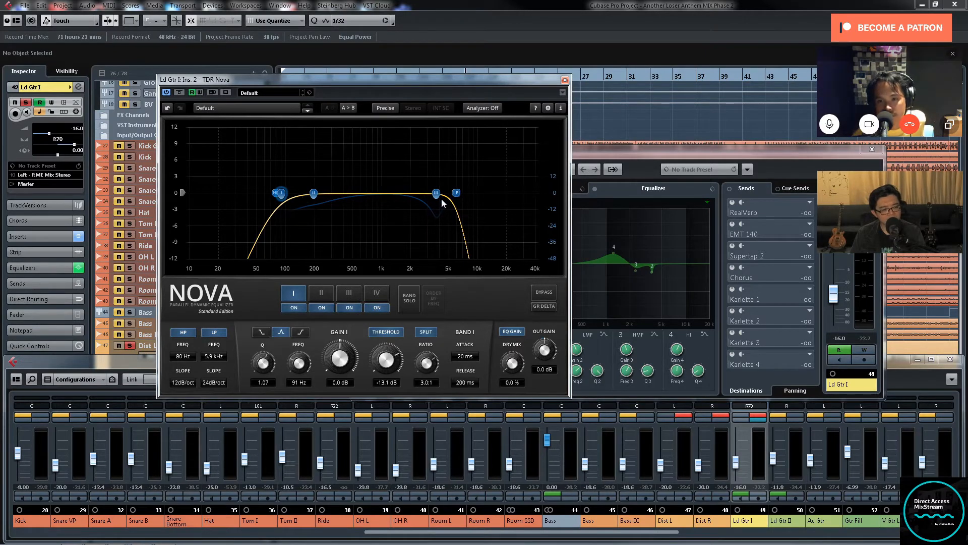
left_click(564, 80)
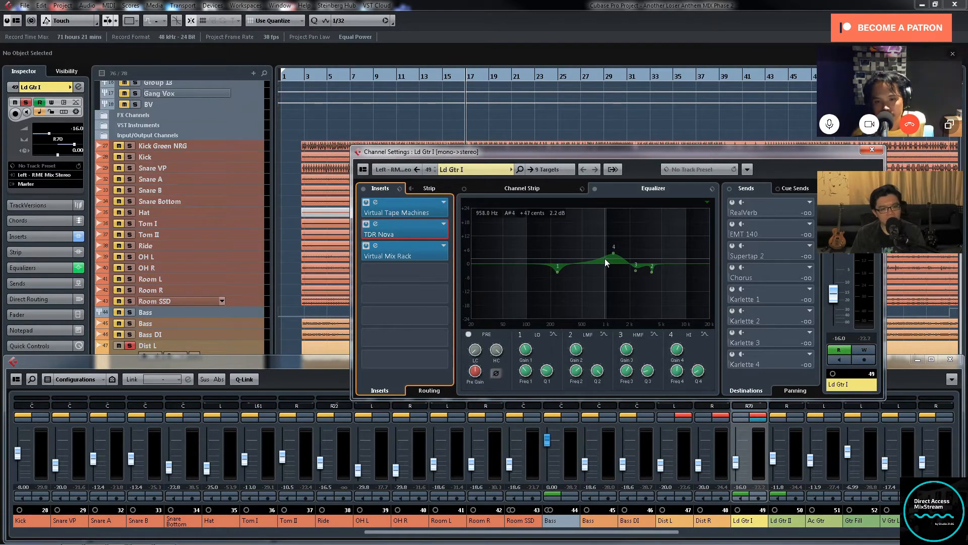
left_click(872, 150)
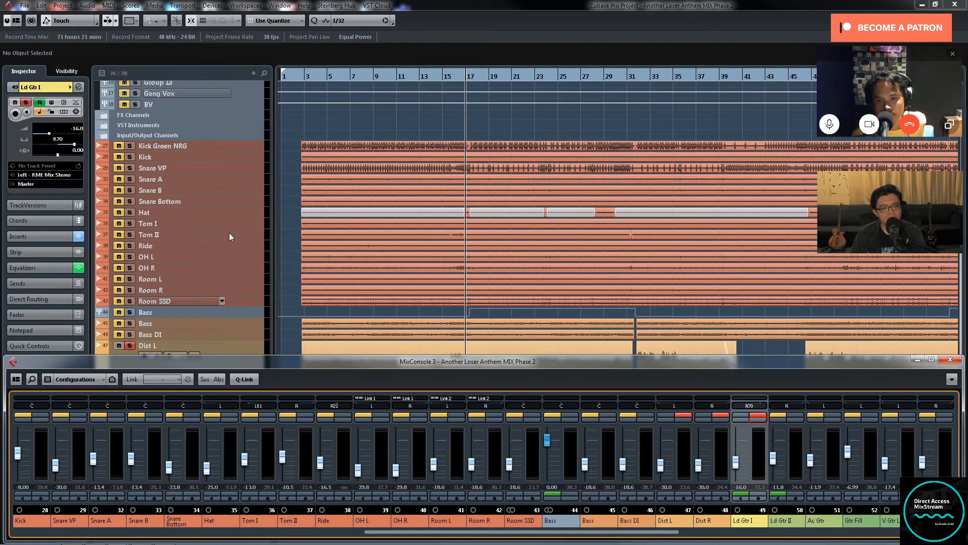
Step: Show the whole song in the project window and place the playhead at the start of the first Ld Gtr II clip
scroll(229, 232, "down", 5)
key("g")
key("g")
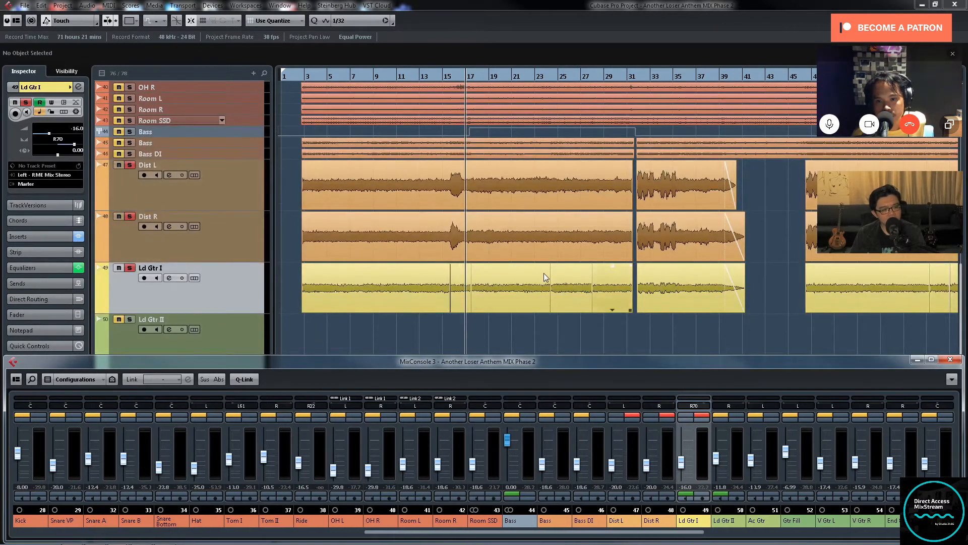
scroll(605, 274, "down", 4)
key("g")
key("g")
left_click(605, 230)
key("g")
key("g")
key("g")
key("g")
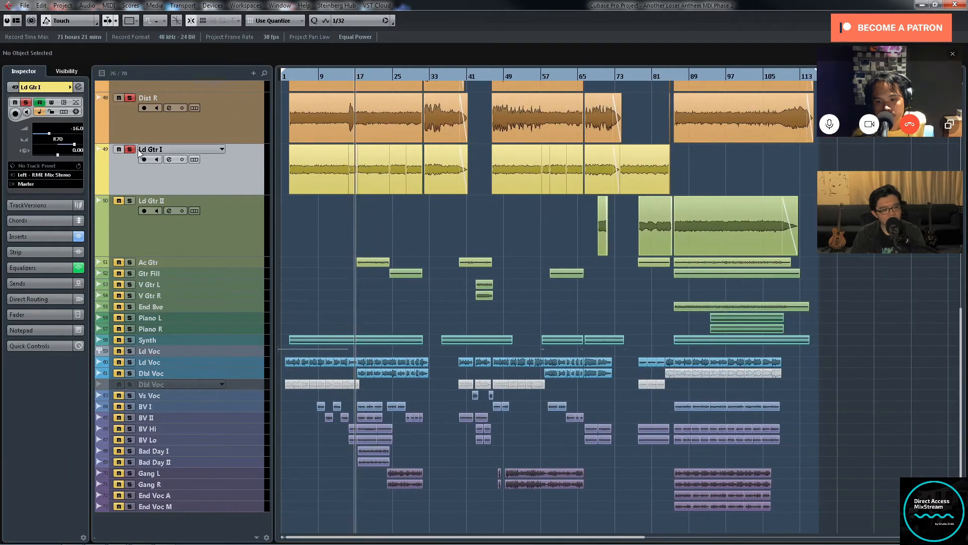
left_click(597, 75)
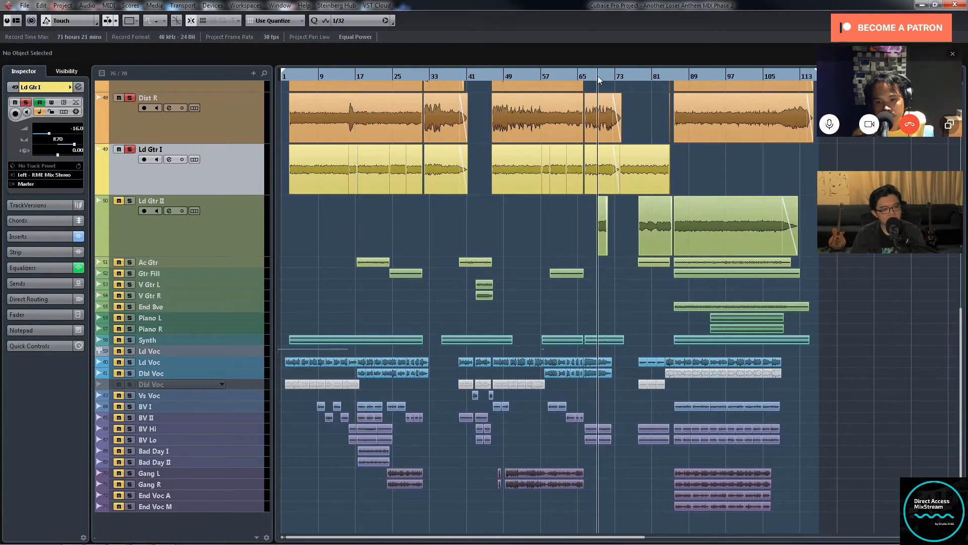
Step: Solo Ld Gtr II, take Ld Gtr I and Dist R out of solo, and play from the first Ld Gtr II clip
left_click(130, 200)
left_click(129, 149)
left_click(129, 97)
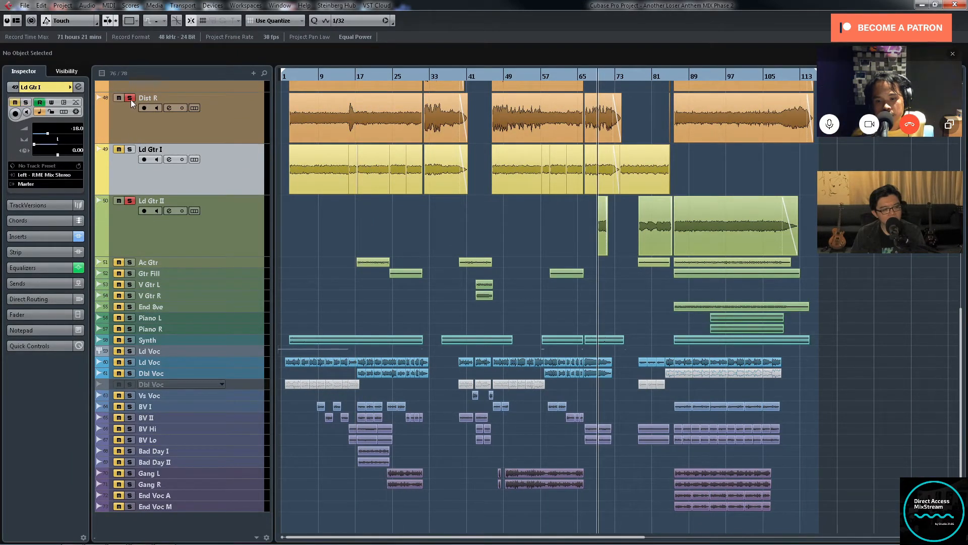
scroll(131, 97, "up", 2)
scroll(624, 272, "down", 2)
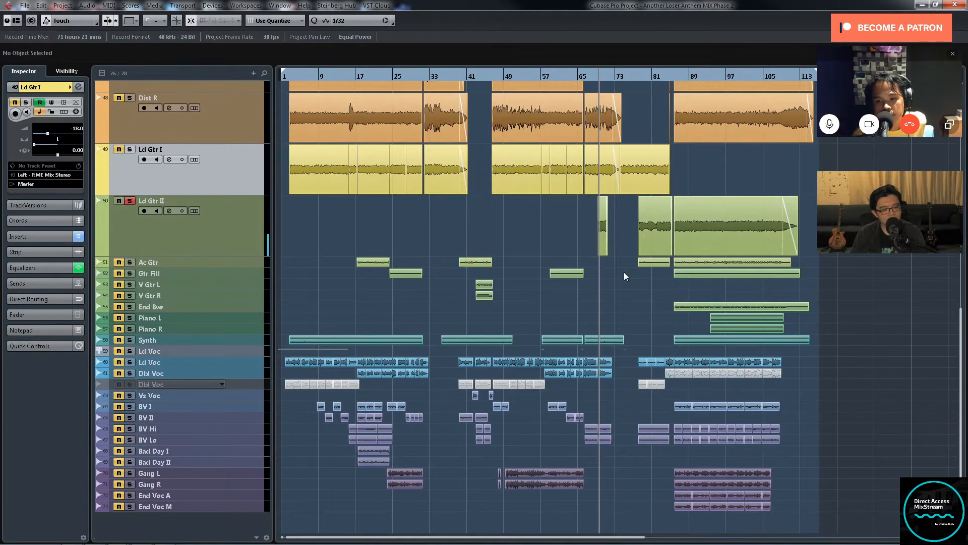
Step: Bring up the channel settings of Ld Gtr II, check its output routing choices without changing them, and close the settings
left_click(263, 225)
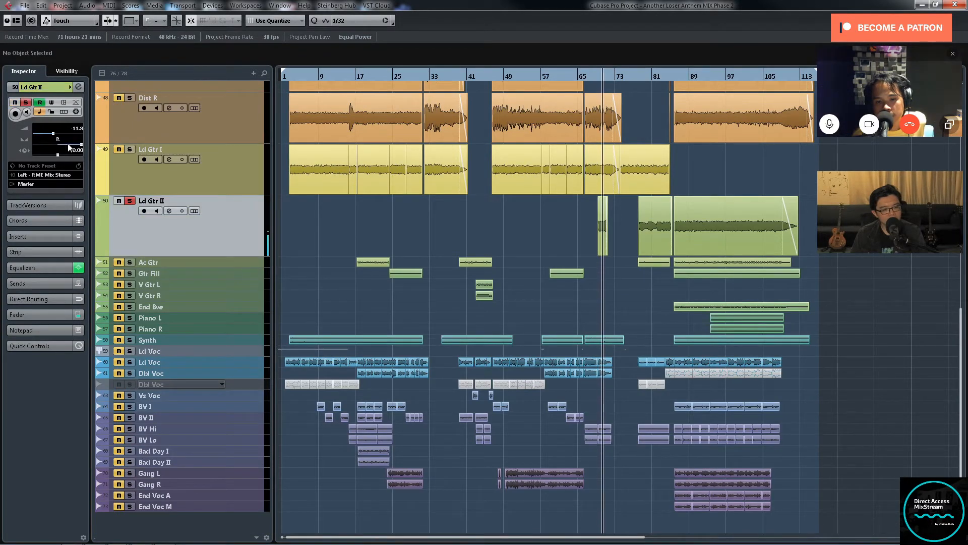
left_click(78, 87)
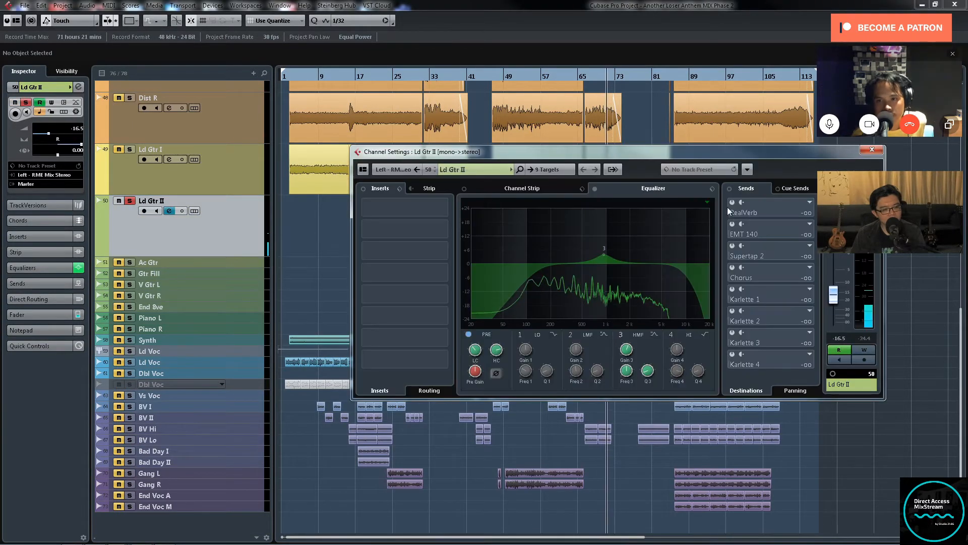
left_click(562, 172)
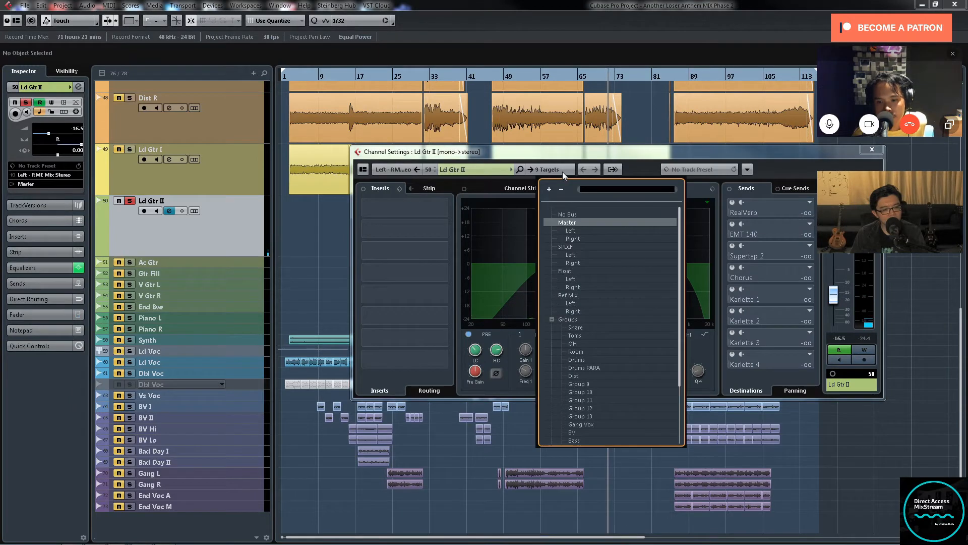
left_click(647, 163)
left_click(871, 150)
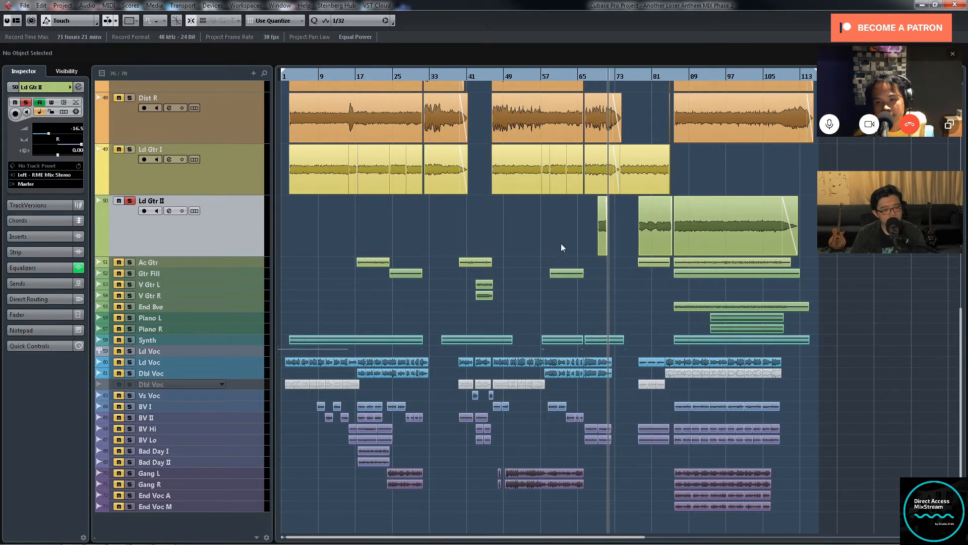
Step: Place the playhead at the start of the second Ld Gtr II clip, near bar 78
key("h")
key("h")
key("h")
key("h")
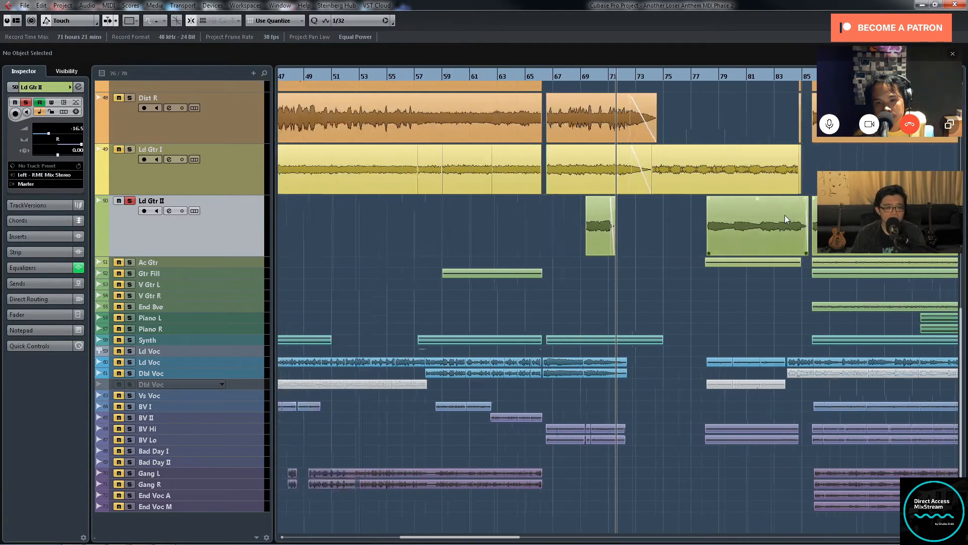
key("h")
key("h")
key("h")
key("h")
key("g")
key("g")
key("g")
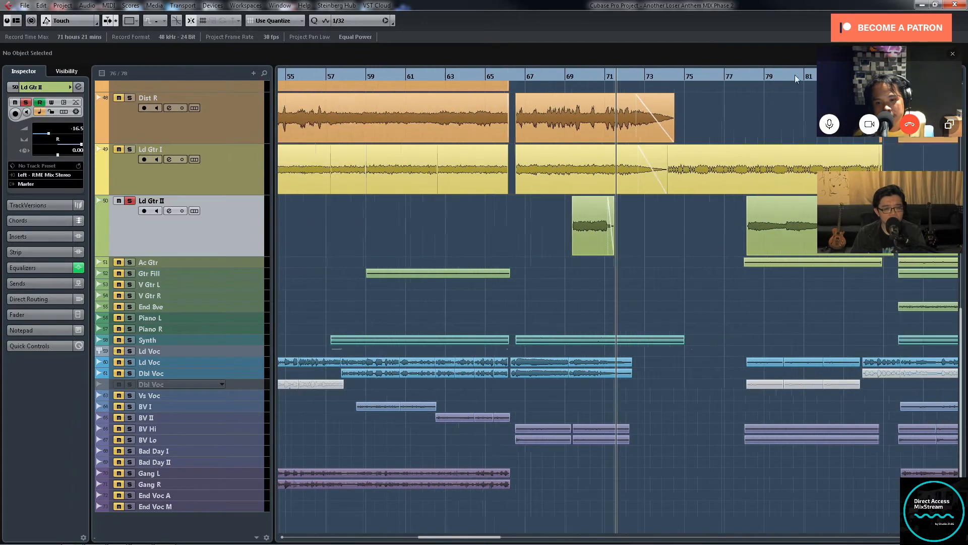
left_click(748, 77)
Step: Audition the soloed second Ld Gtr II clip and examine its placement among the other parts
key("g")
key("g")
key("g")
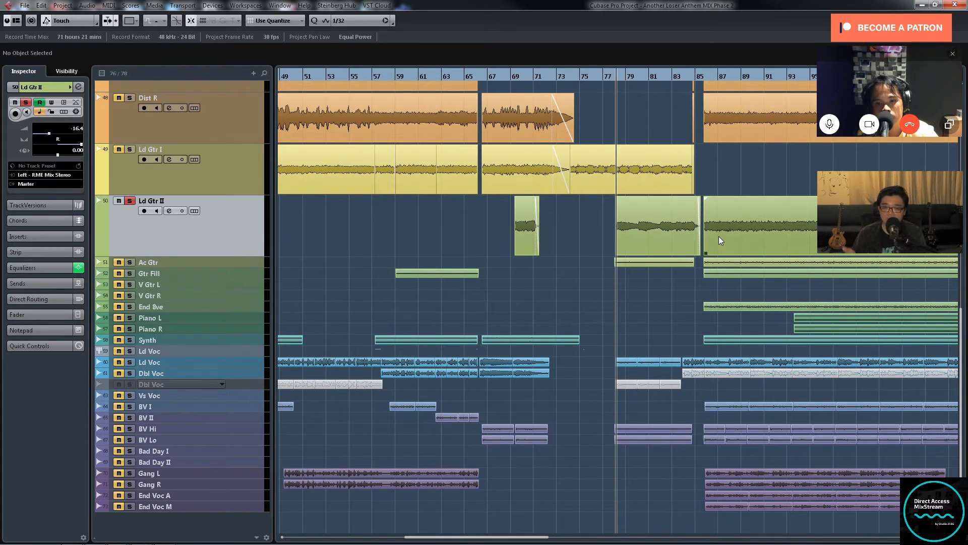
key("g")
key("g")
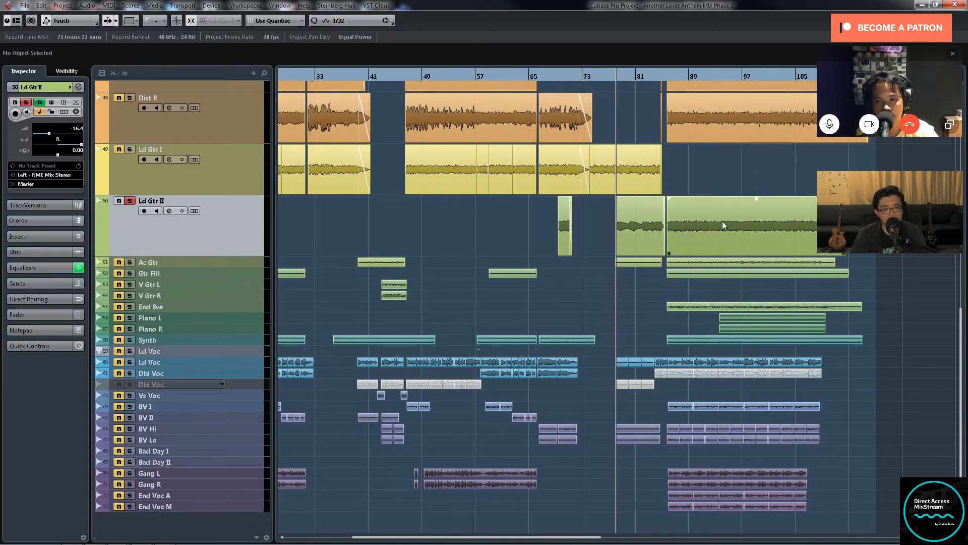
key("g")
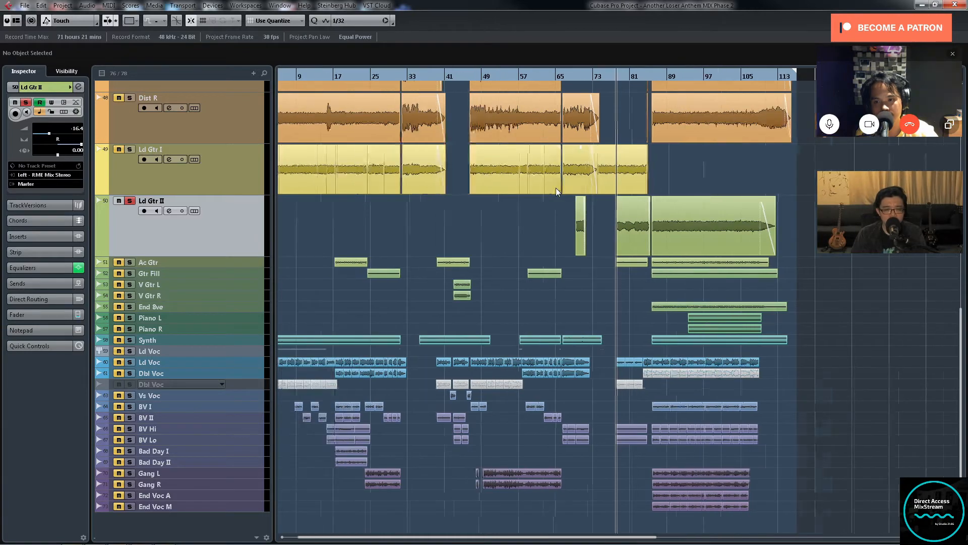
key("h")
key("h")
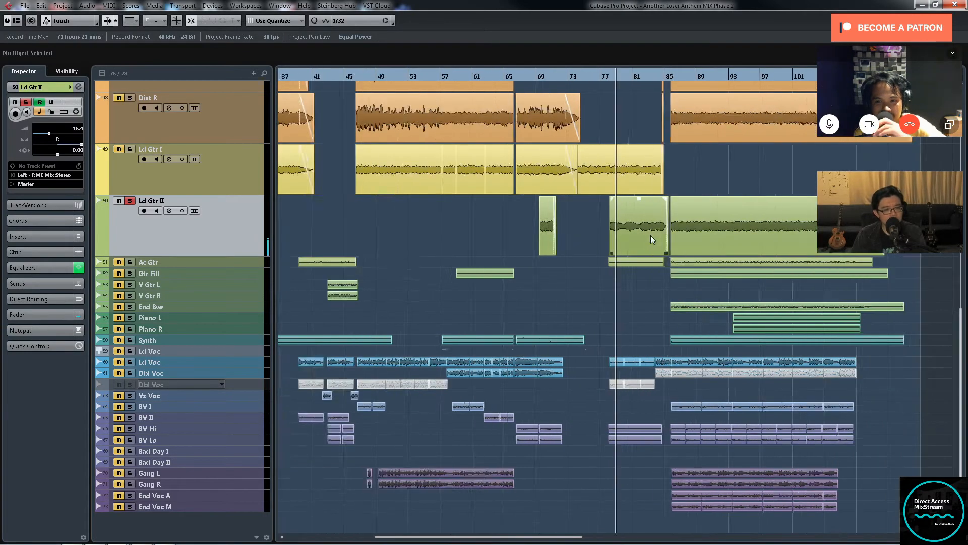
key("h")
key("h")
key("h")
key("h")
key("h")
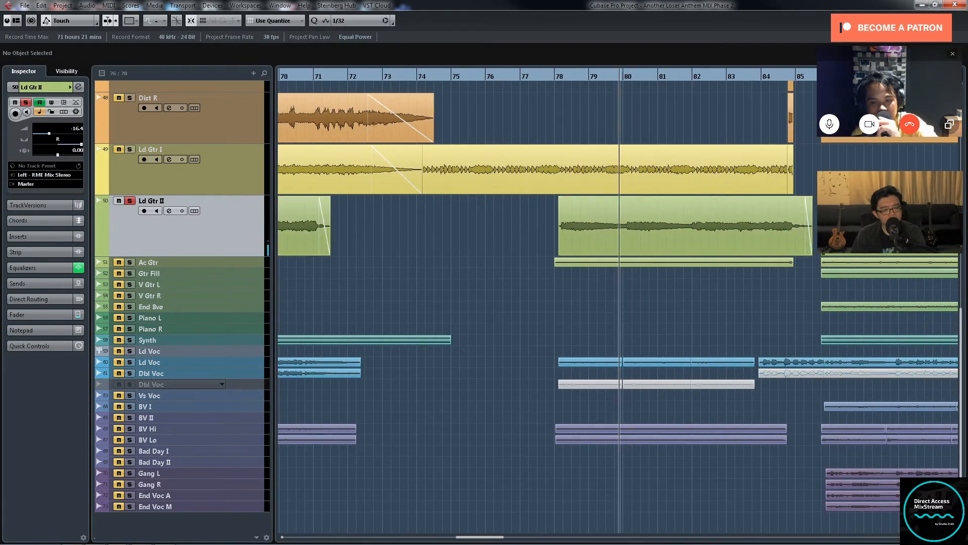
key("g")
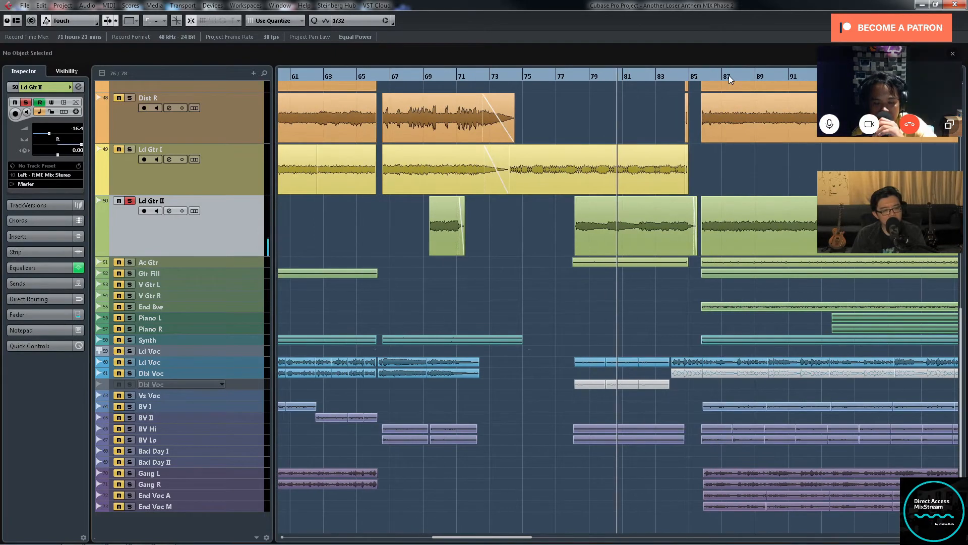
key("g")
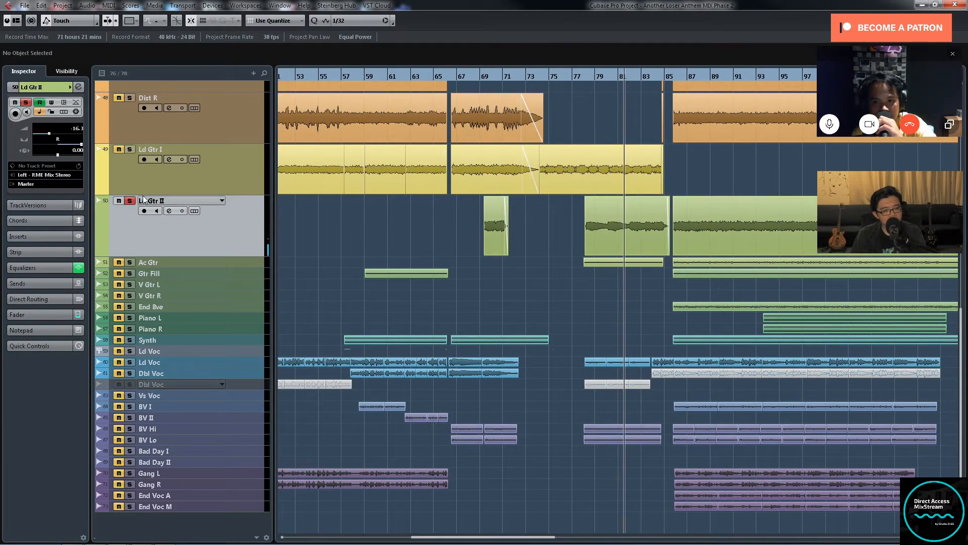
key("g")
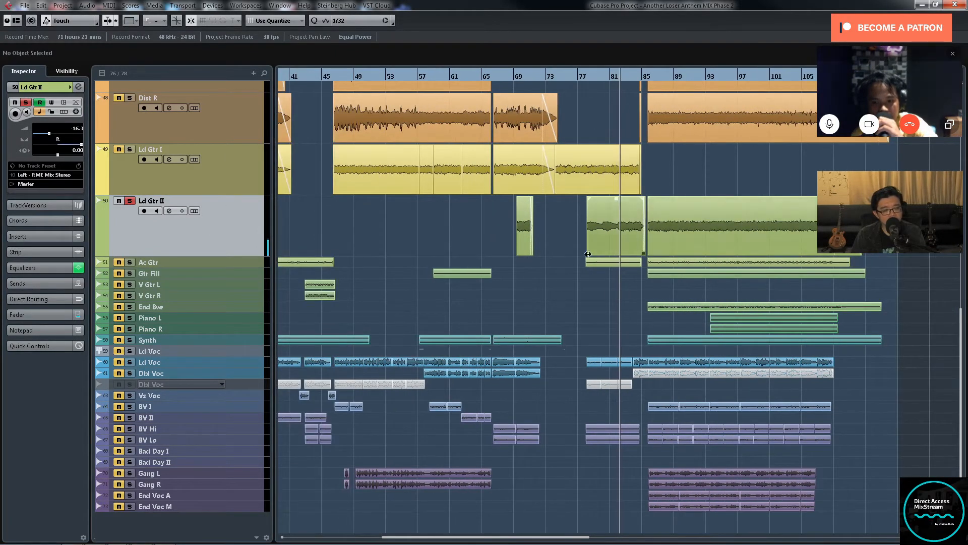
key("g")
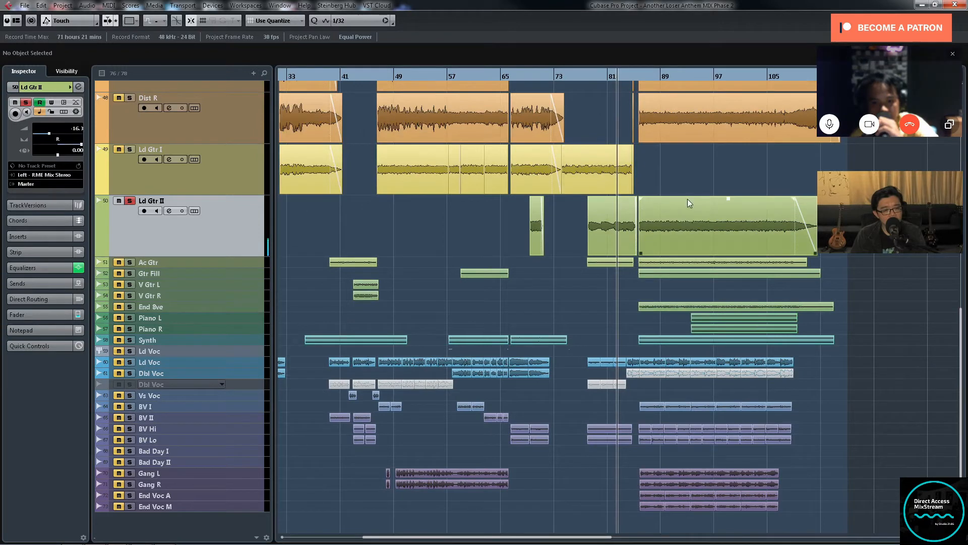
Step: Take Ld Gtr II out of solo and enlarge the height of the Ac Gtr track
left_click(129, 202)
left_click(256, 260)
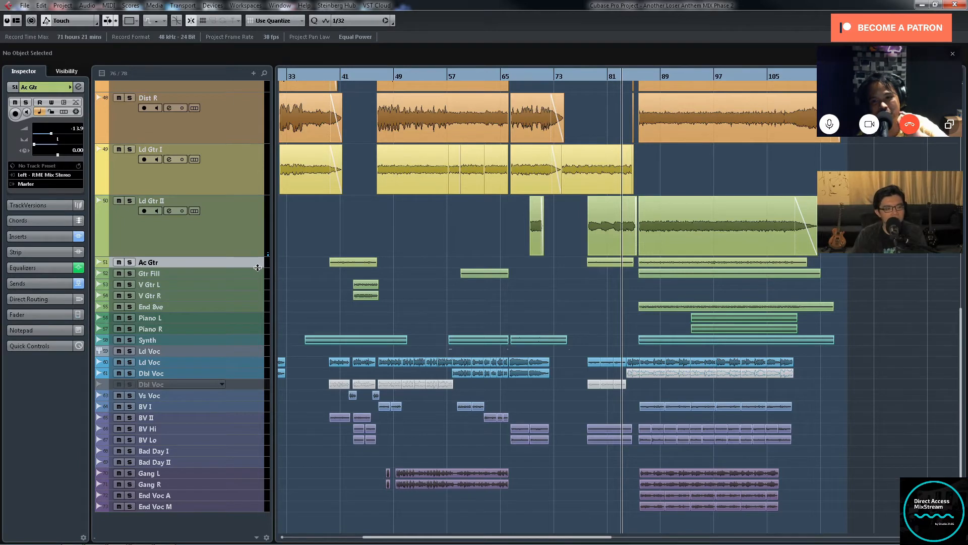
left_click_drag(258, 267, 257, 368)
Step: Place the playhead at the start of the first Ac Gtr clip, just after bar 17
key("g")
key("g")
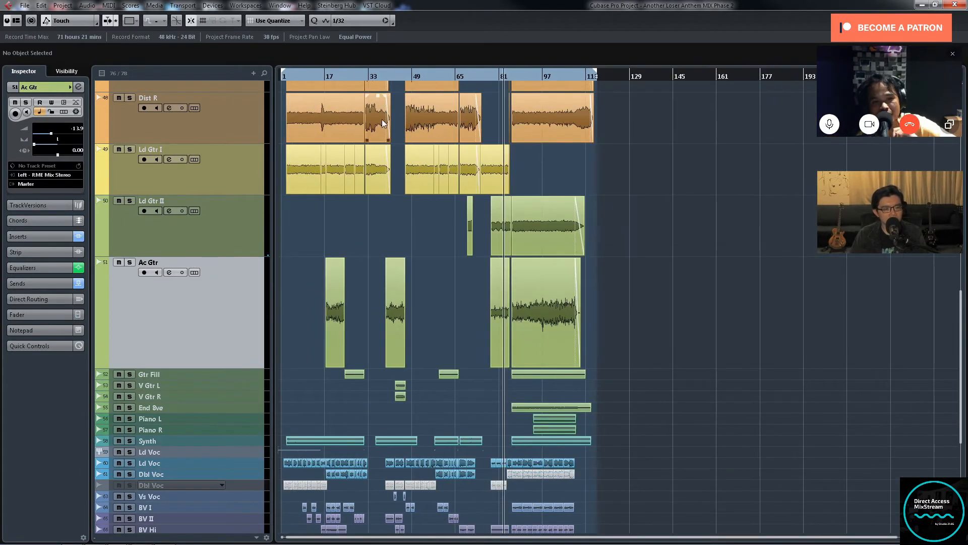
left_click(329, 76)
key("h")
key("h")
key("h")
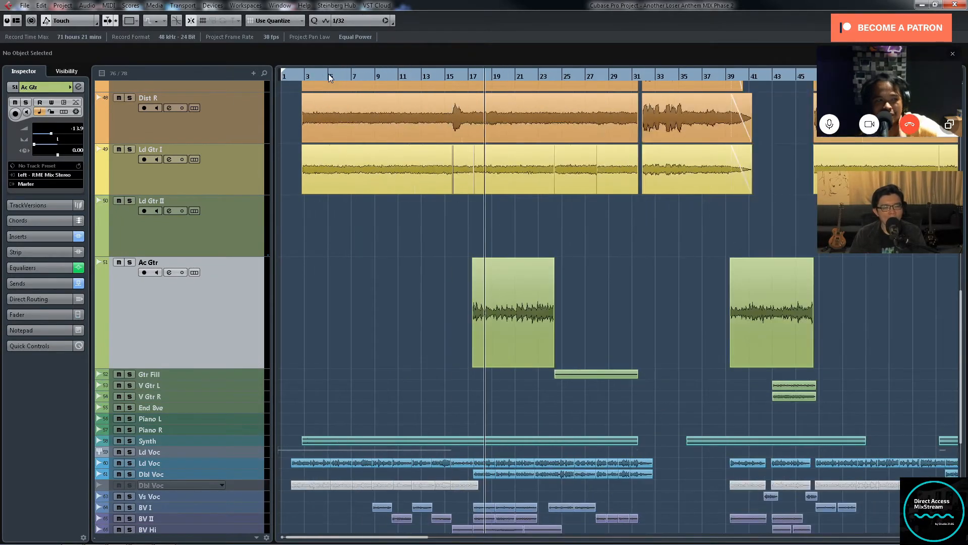
key("h")
key("h")
key("h")
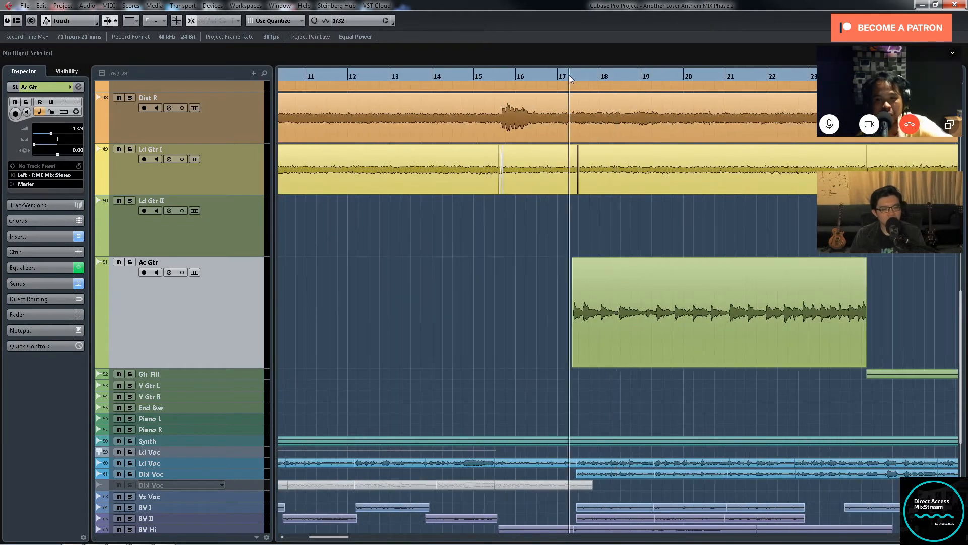
key("g")
key("g")
key("g")
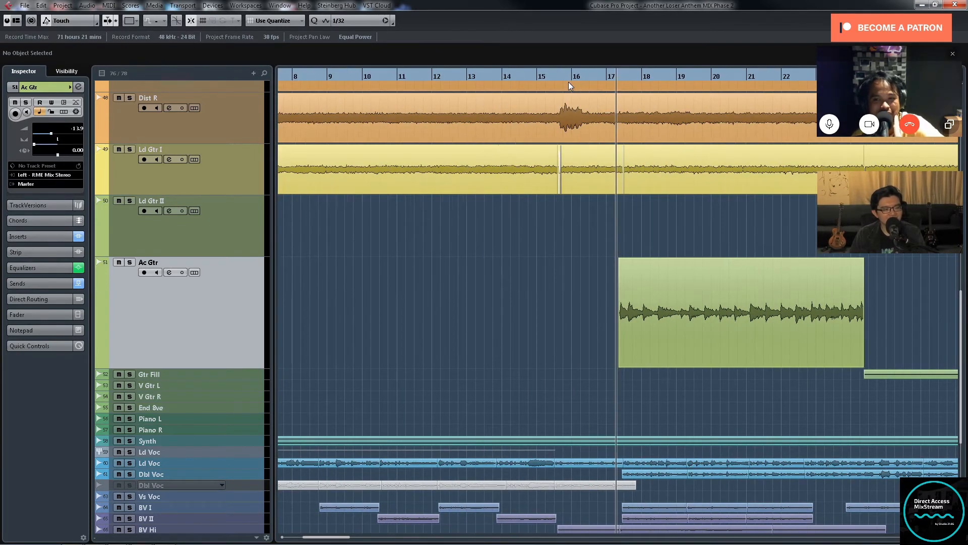
Step: Examine where the Ac Gtr clips sit across the whole song in relation to the tracks around them
key("g")
key("g")
key("g")
key("g")
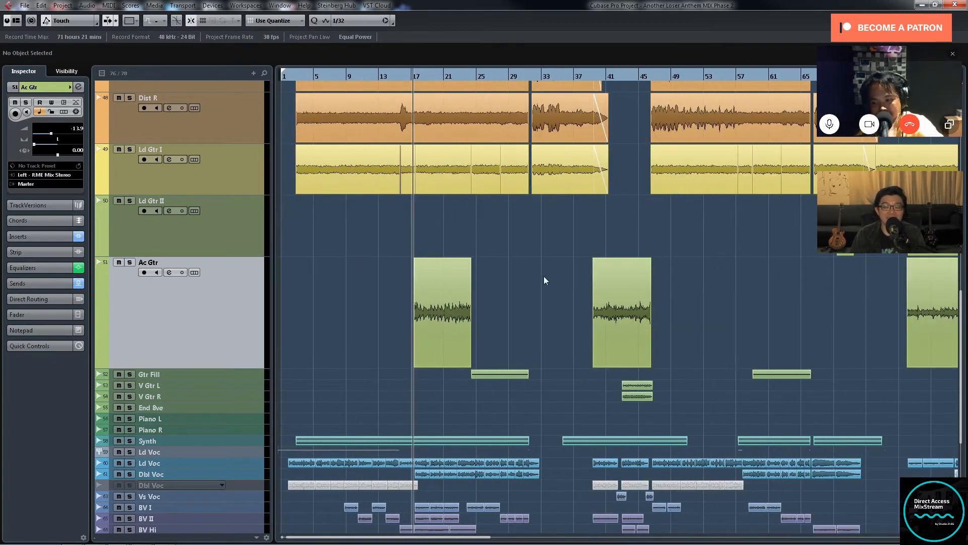
key("h")
key("h")
key("h")
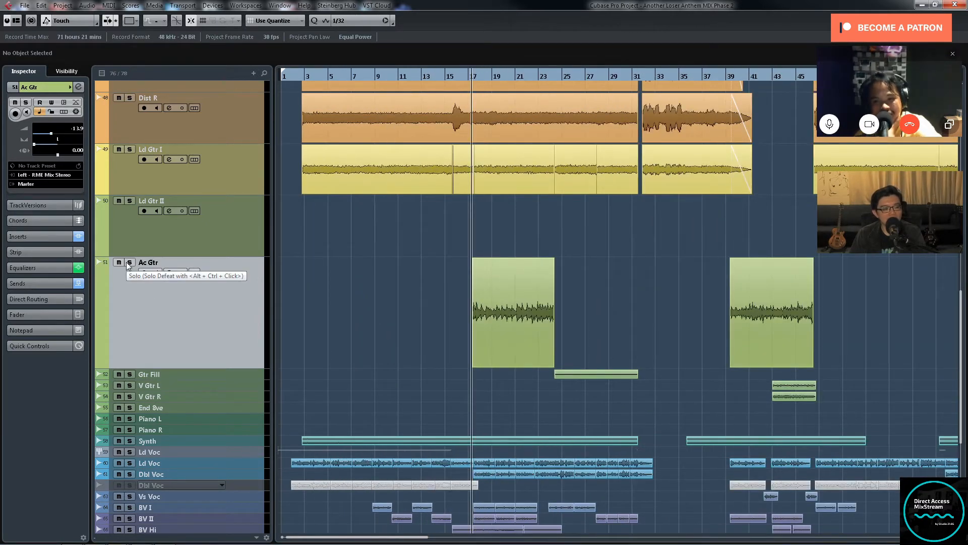
key("g")
key("g")
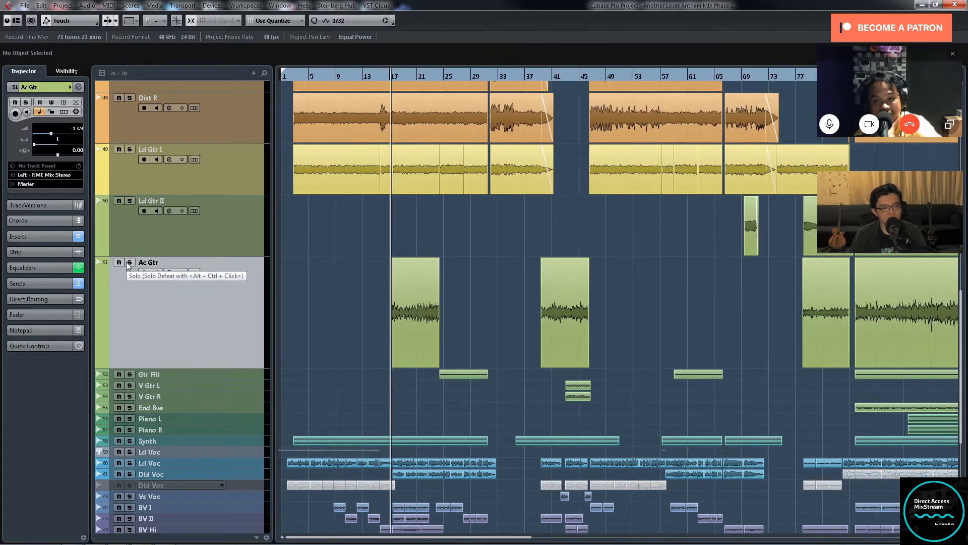
scroll(467, 356, "down", 3)
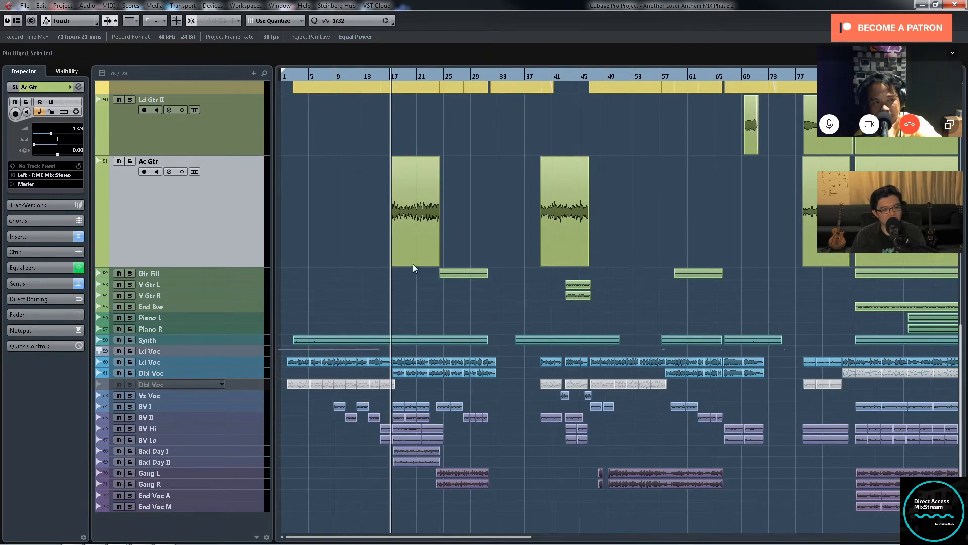
key("g")
key("g")
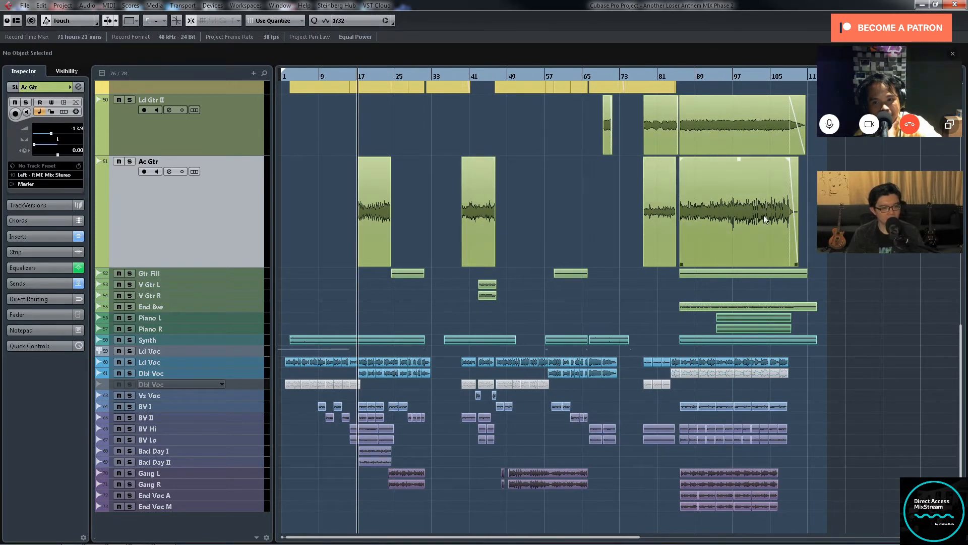
Step: Solo Ac Gtr and play its first clip
scroll(564, 237, "up", 3)
key("h")
key("h")
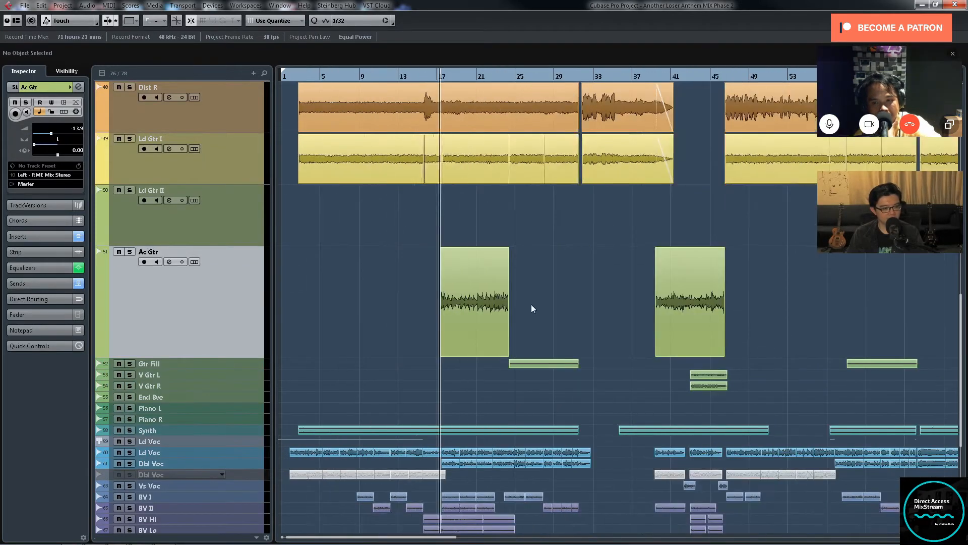
left_click(130, 251)
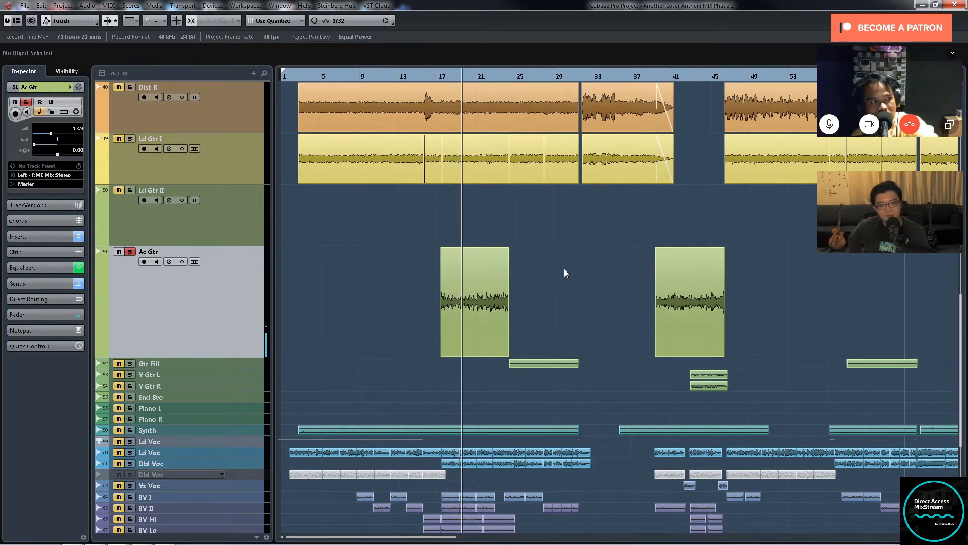
Step: Bring up the MixConsole to check the Ac Gtr channel
scroll(567, 270, "down", 3)
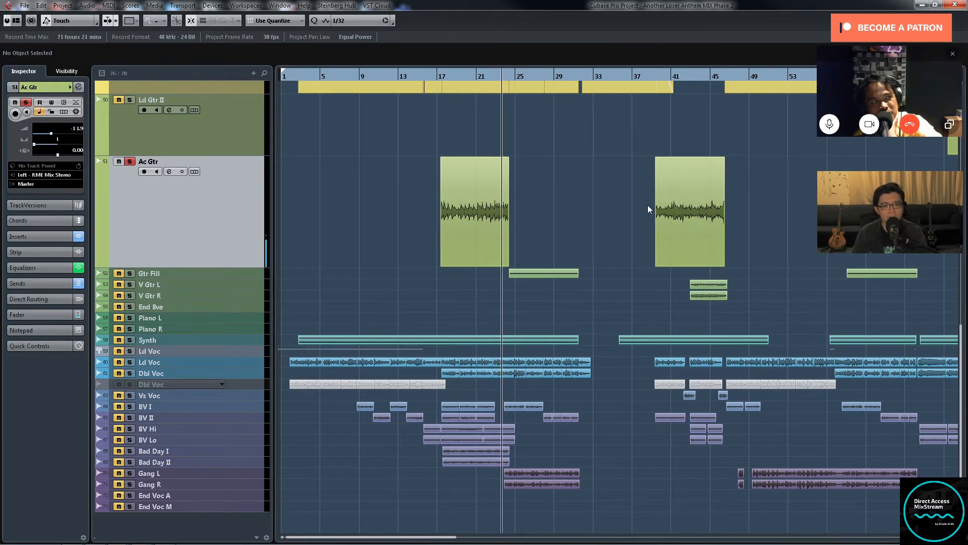
key("F3")
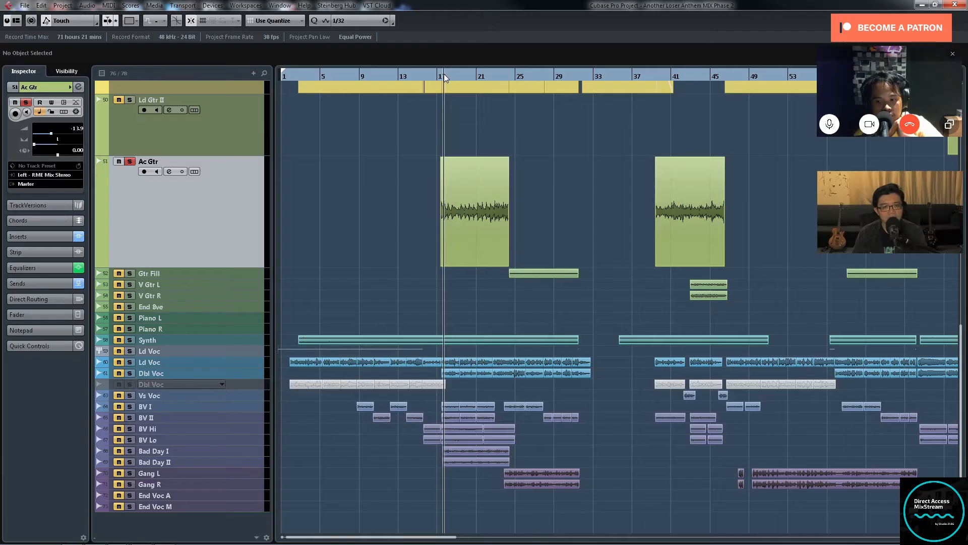
key("F3")
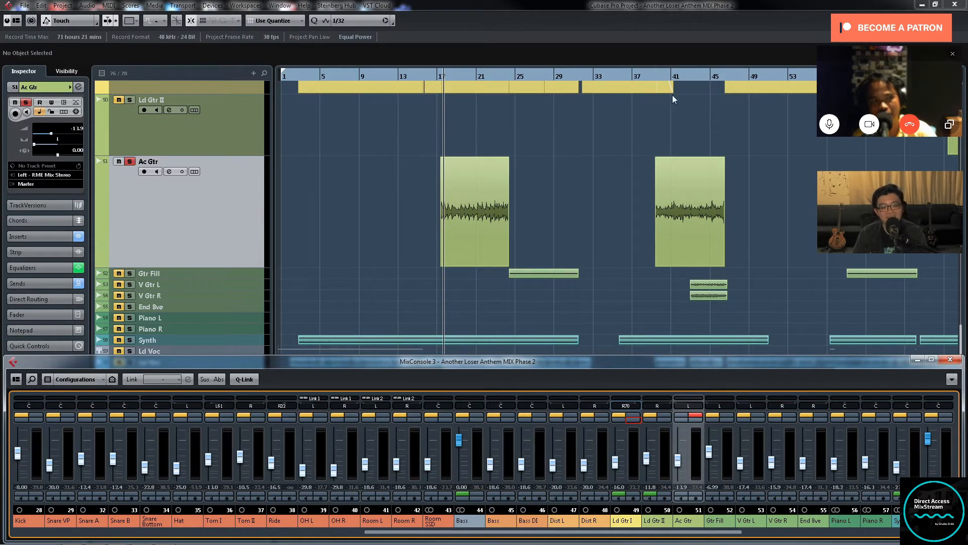
Step: Play the second Ac Gtr clip from its start with the MixConsole in view, then close the MixConsole
left_click(658, 76)
left_click(654, 77)
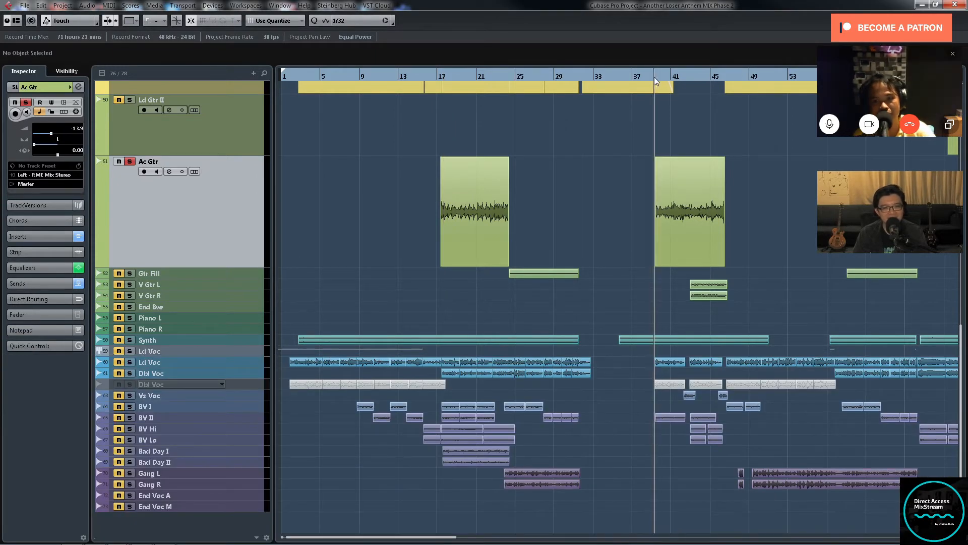
key("F3")
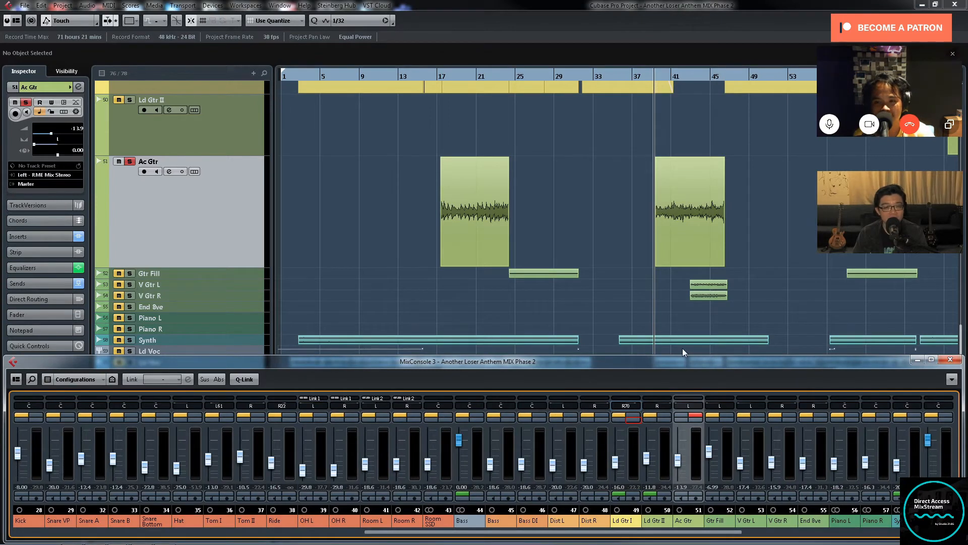
key("g")
key("g")
key("g")
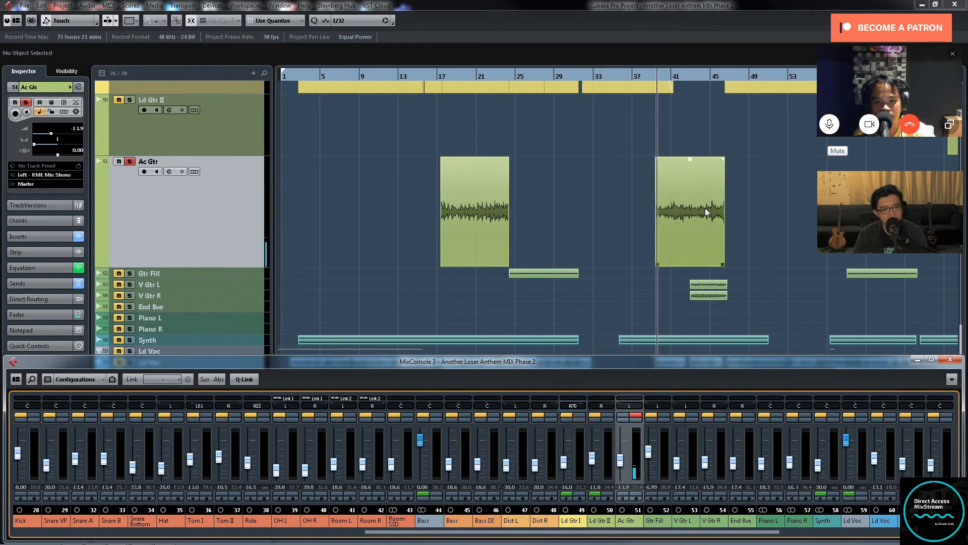
key("F3")
Step: Show more of the song and play from the start of the last Ac Gtr clip, near bar 85
key("g")
key("g")
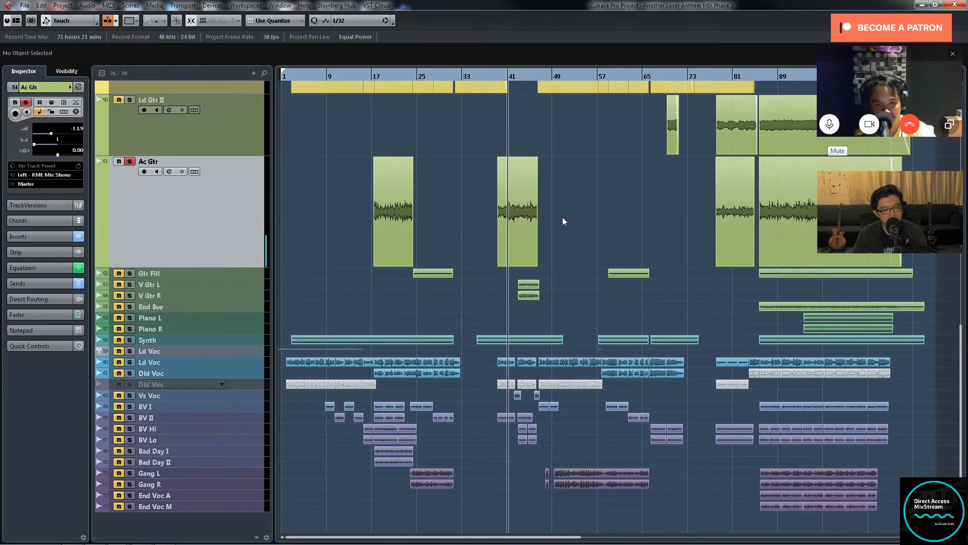
key("space")
left_click(756, 77)
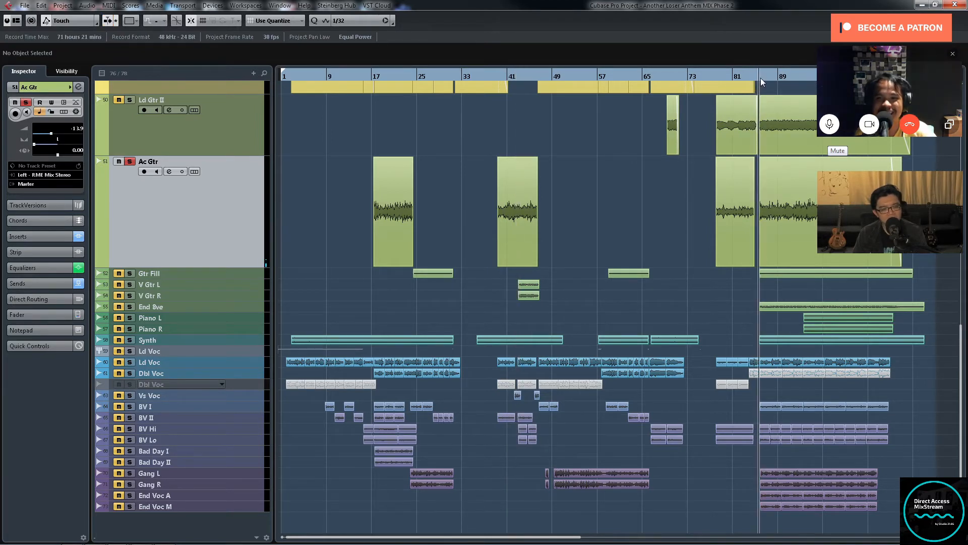
key("g")
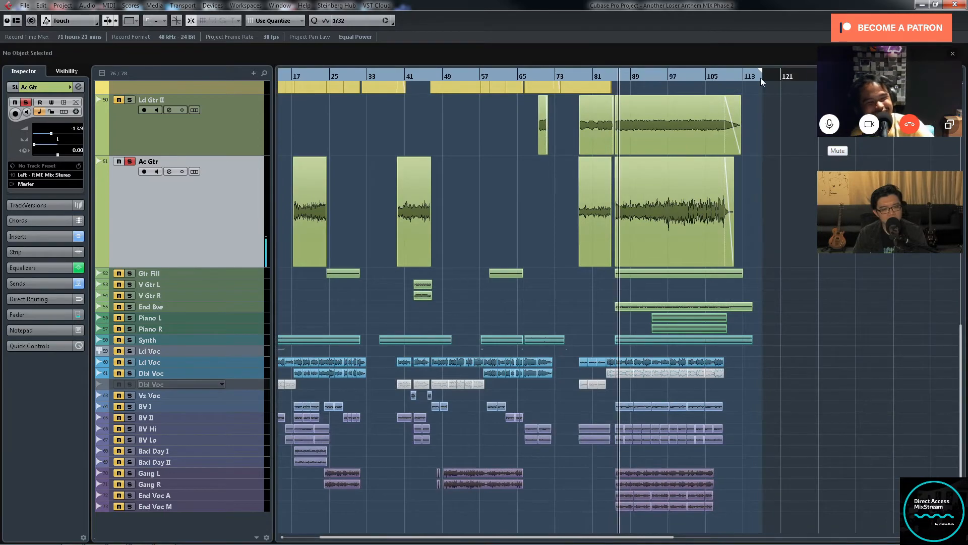
Step: Audition the last Ac Gtr clip, then take Ac Gtr out of solo
key("h")
key("h")
key("h")
key("h")
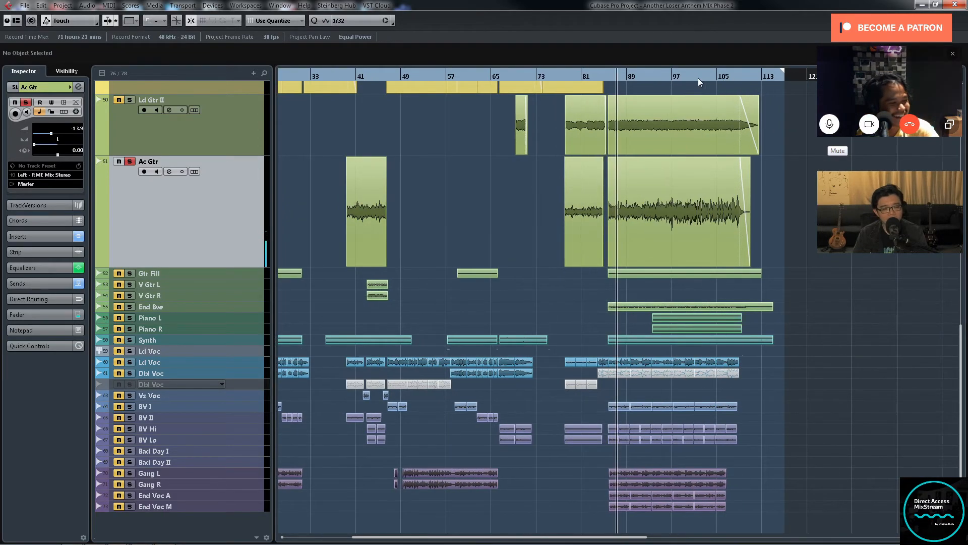
key("g")
key("g")
key("g")
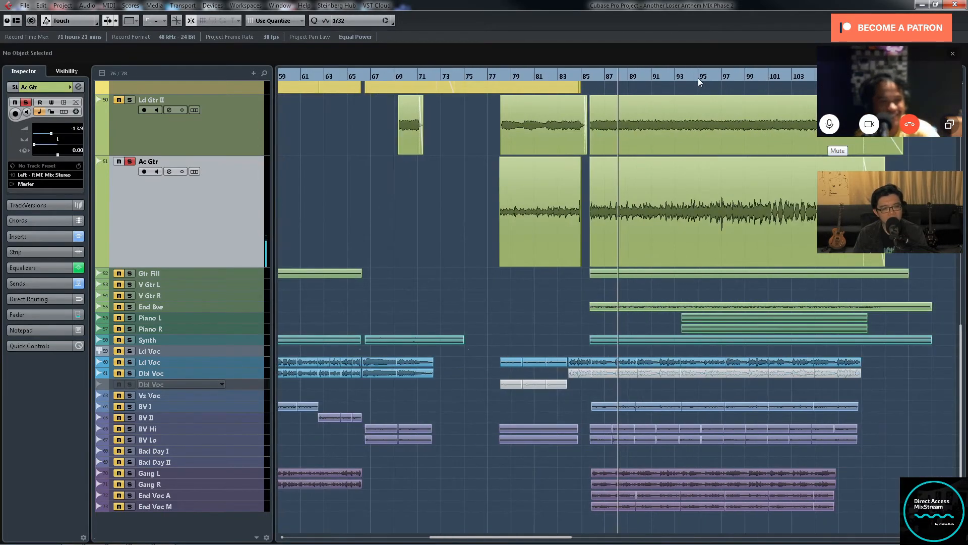
key("g")
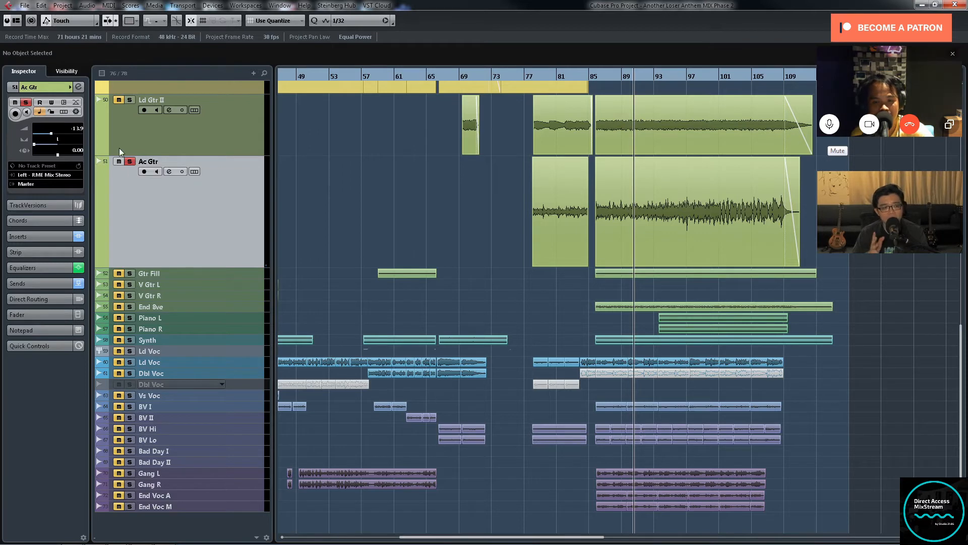
left_click(130, 162)
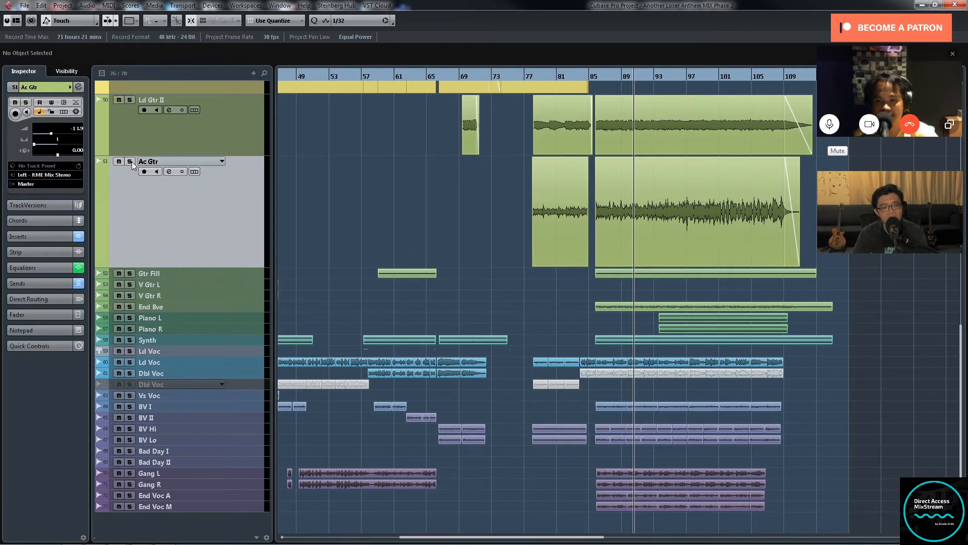
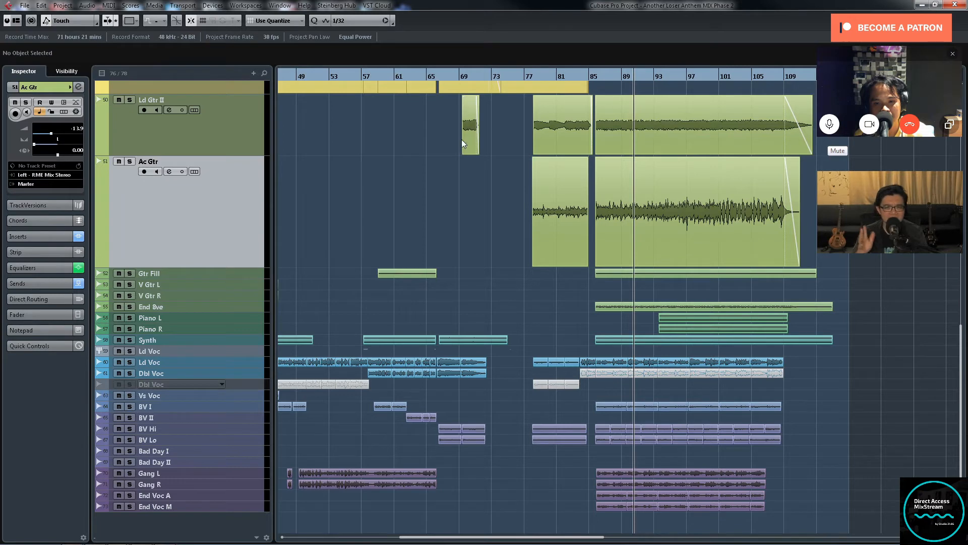
Step: Place the playhead just before the first Gtr Fill clip, near bar 24, and solo the Gtr Fill track
key("g")
key("g")
key("g")
key("g")
key("g")
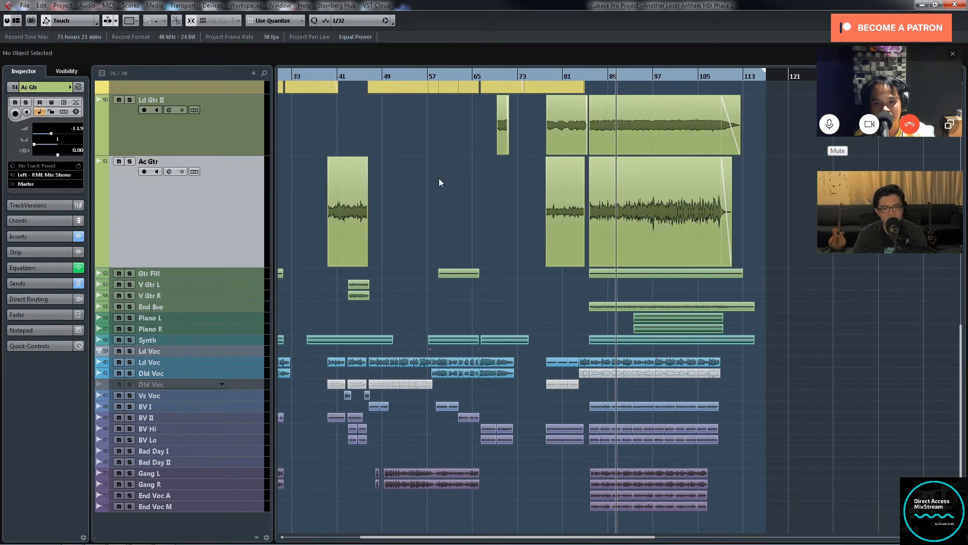
key("g")
left_click(344, 77)
left_click(129, 273)
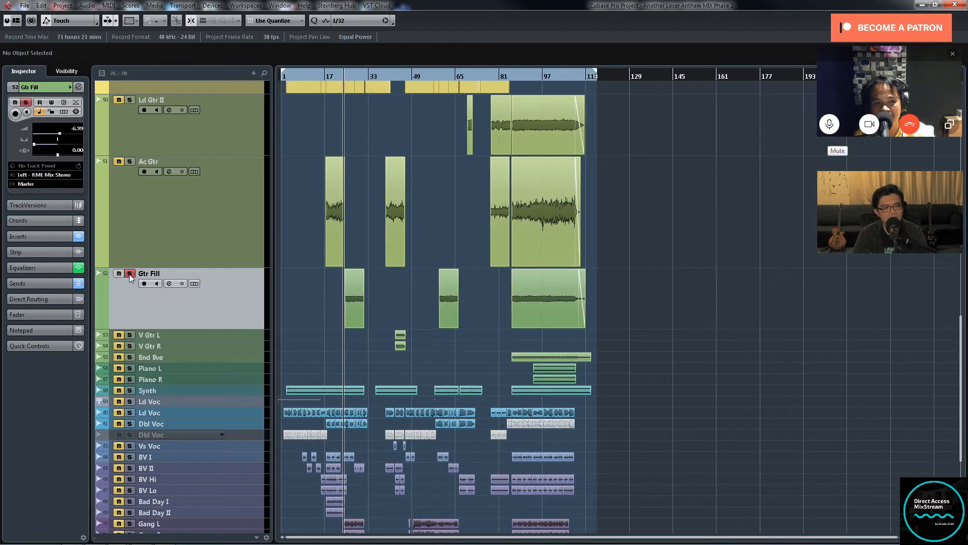
Step: Select the first Gtr Fill clip and audition it up close from just before its start
key("h")
key("h")
key("h")
key("h")
key("h")
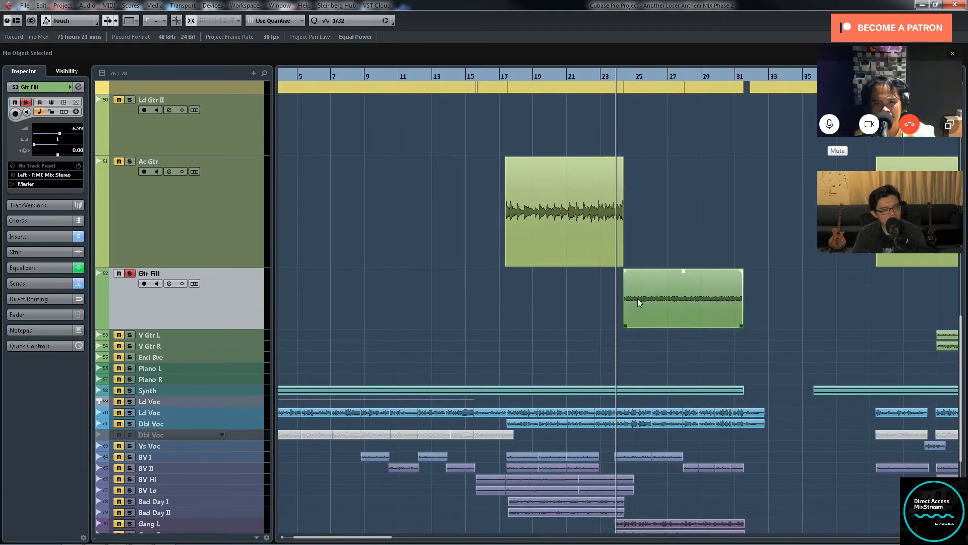
left_click(637, 298)
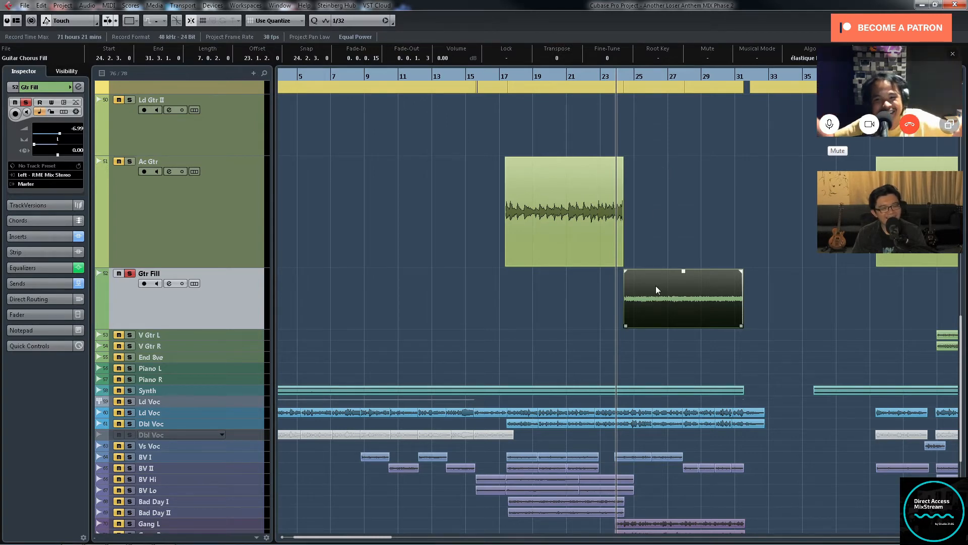
key("space")
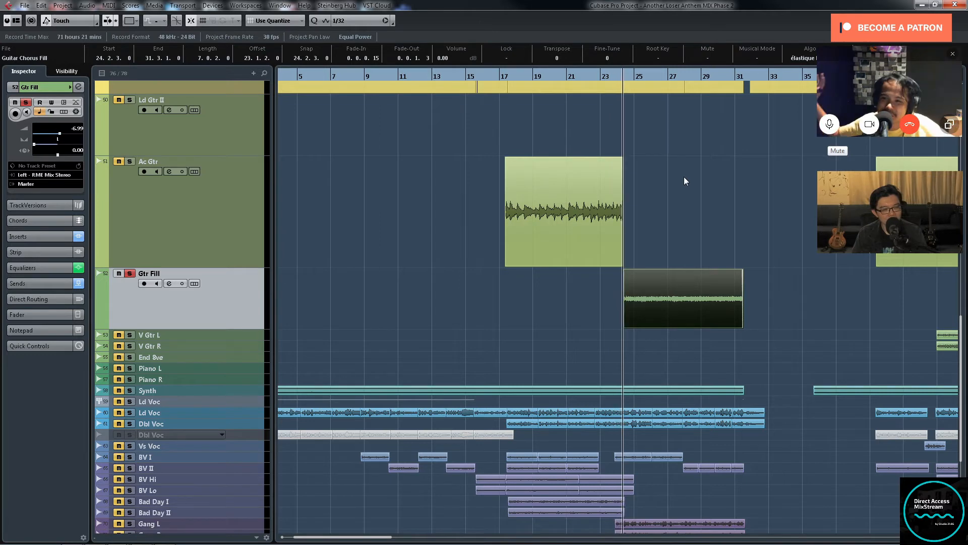
Step: Solo Ld Gtr I together with Gtr Fill and play both from the start of the first Gtr Fill clip
key("g")
key("g")
key("g")
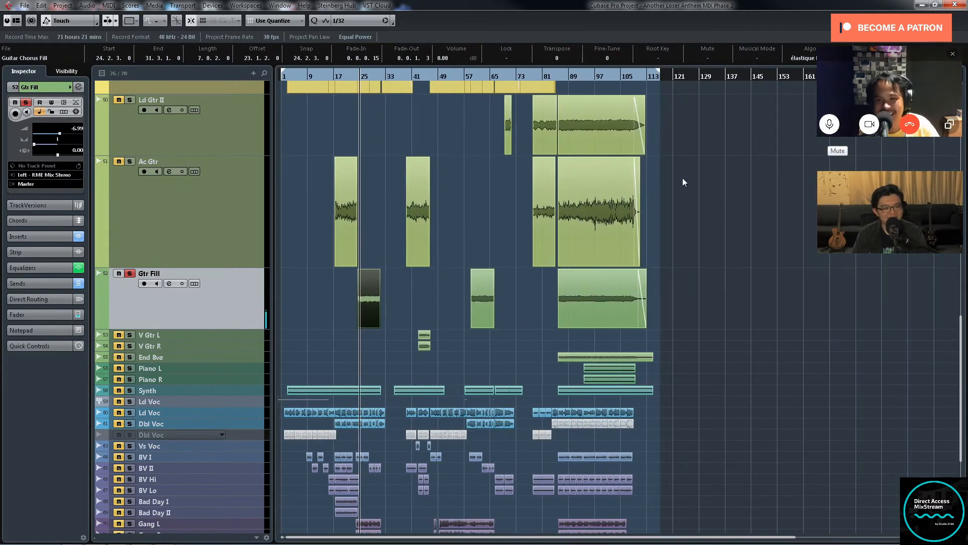
key("h")
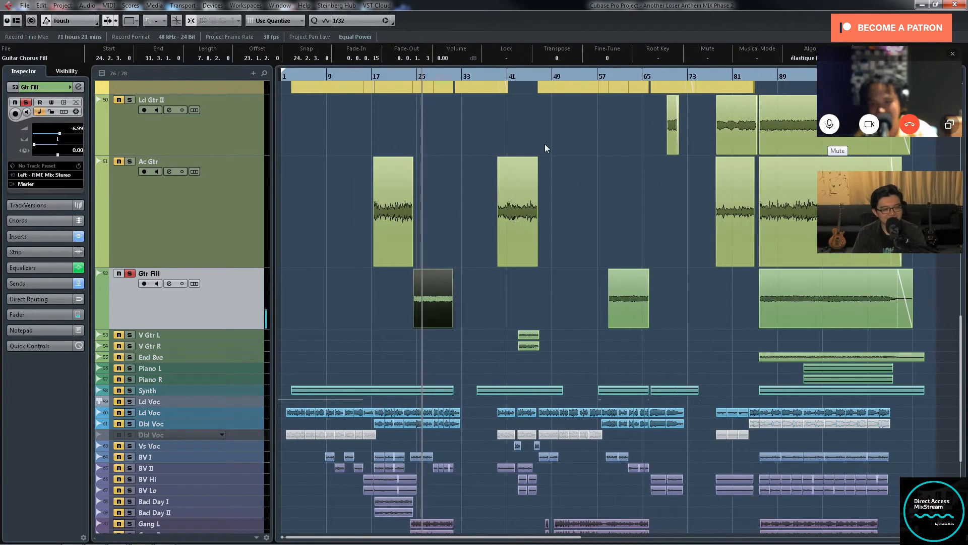
scroll(547, 151, "up", 3)
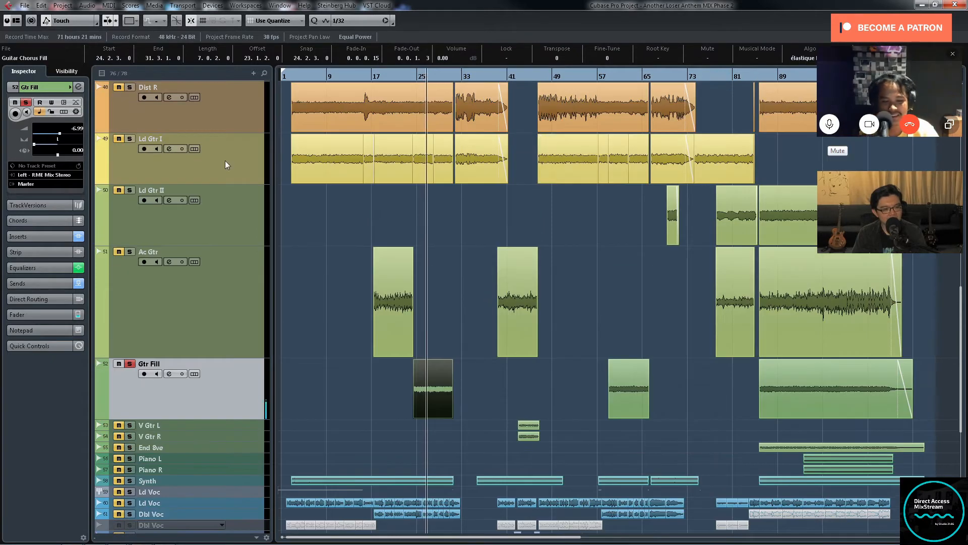
left_click(414, 76)
left_click(130, 139)
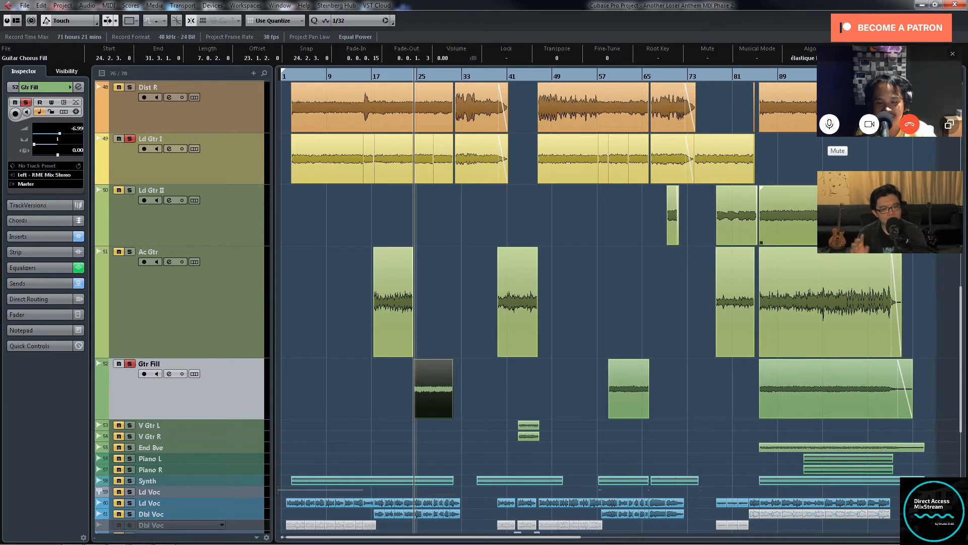
key("space")
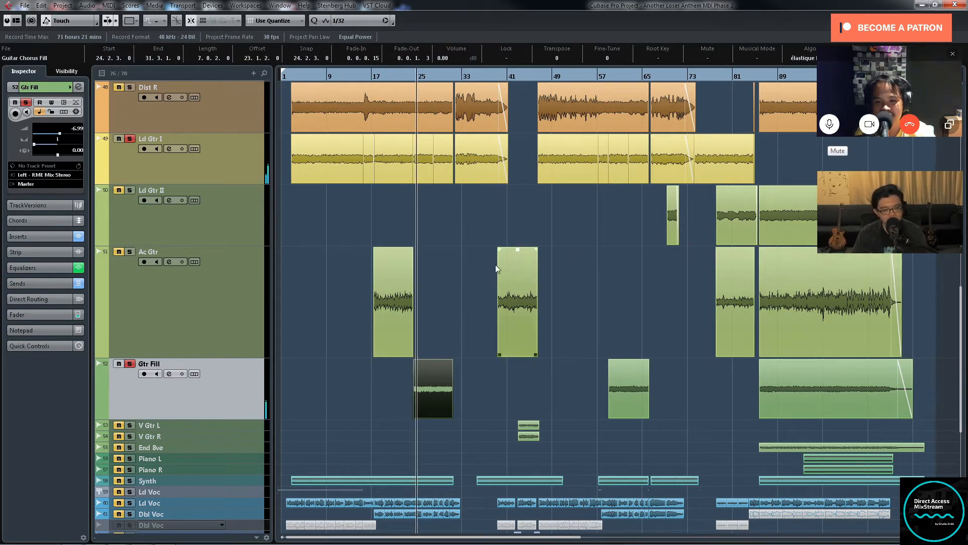
Step: Move the playhead to the gap after bar 85 and add Ld Gtr II and Ac Gtr to the soloed guitars
key("g")
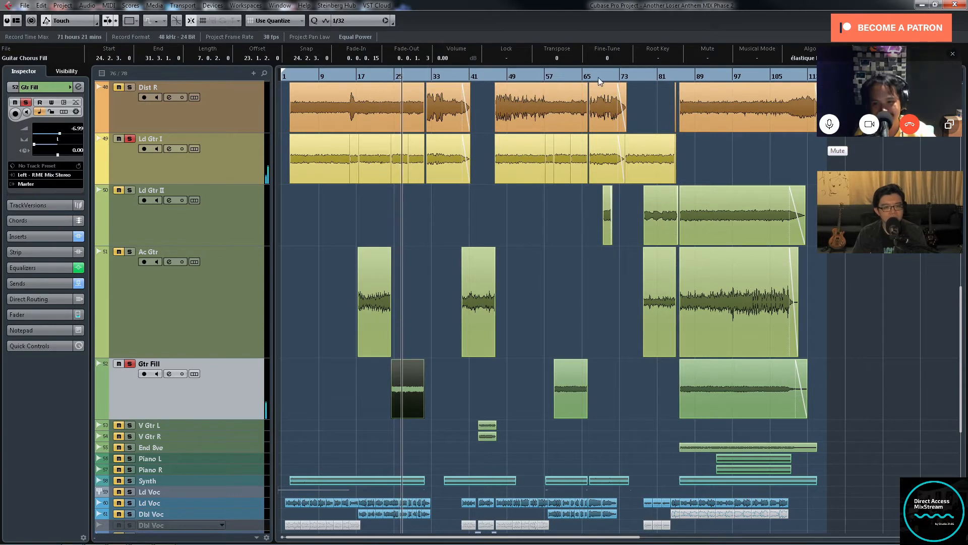
left_click(679, 74)
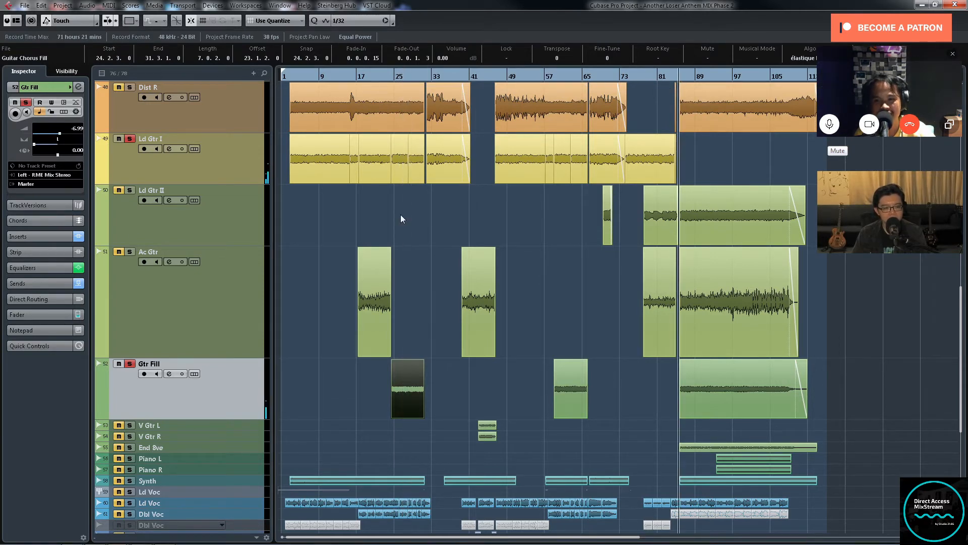
left_click(130, 191)
left_click(130, 252)
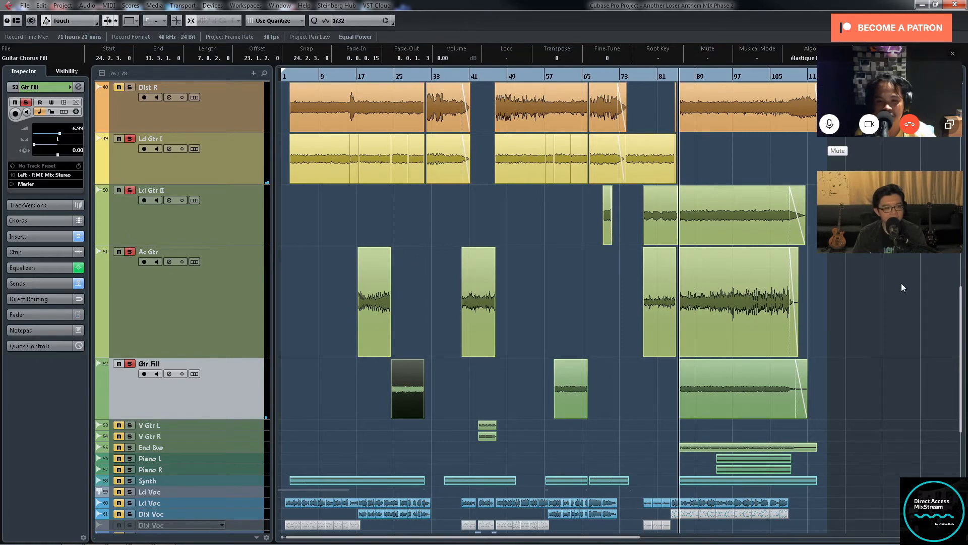
Step: Refine the playhead position to just before the guitar clips that start near bar 86
key("g")
key("h")
key("h")
key("h")
key("h")
key("h")
scroll(755, 255, "up", 3)
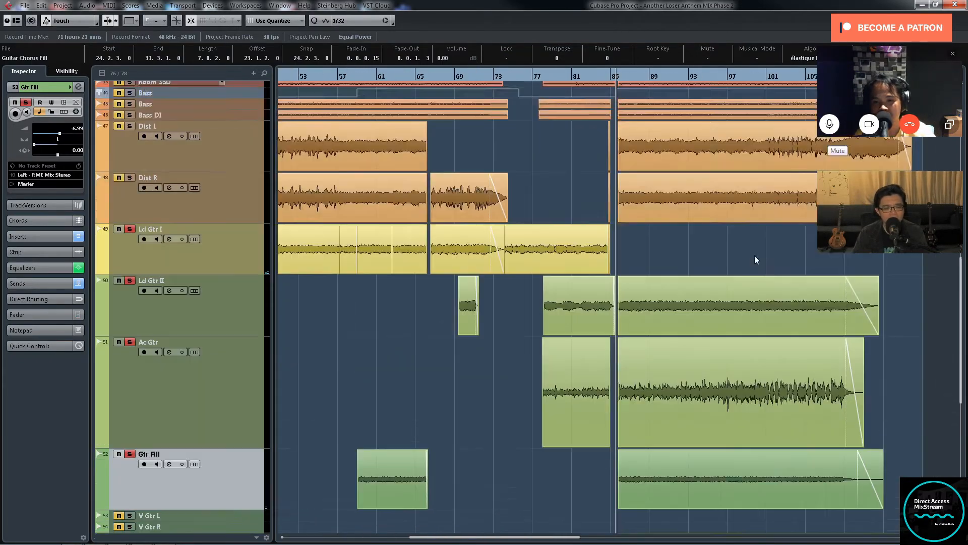
scroll(755, 257, "down", 3)
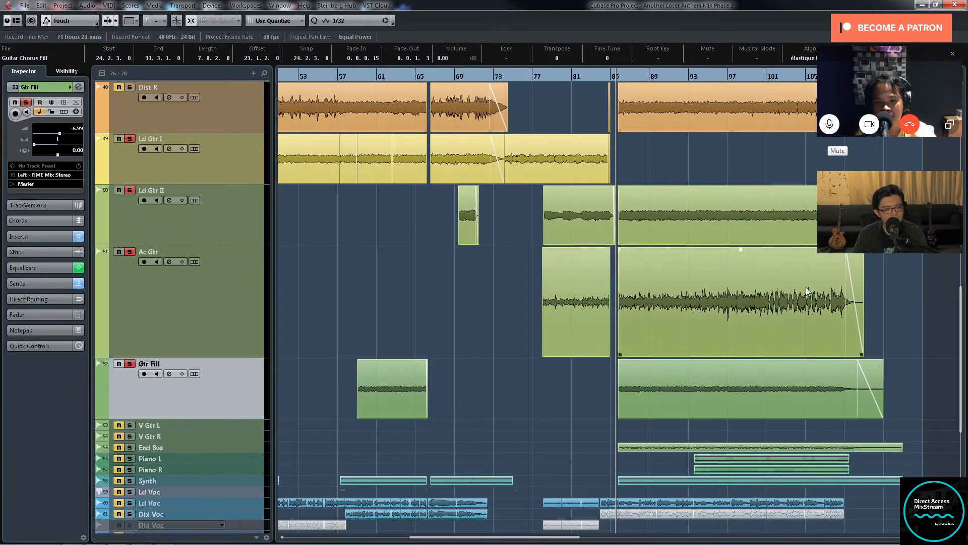
key("h")
key("h")
key("h")
key("h")
key("h")
key("h")
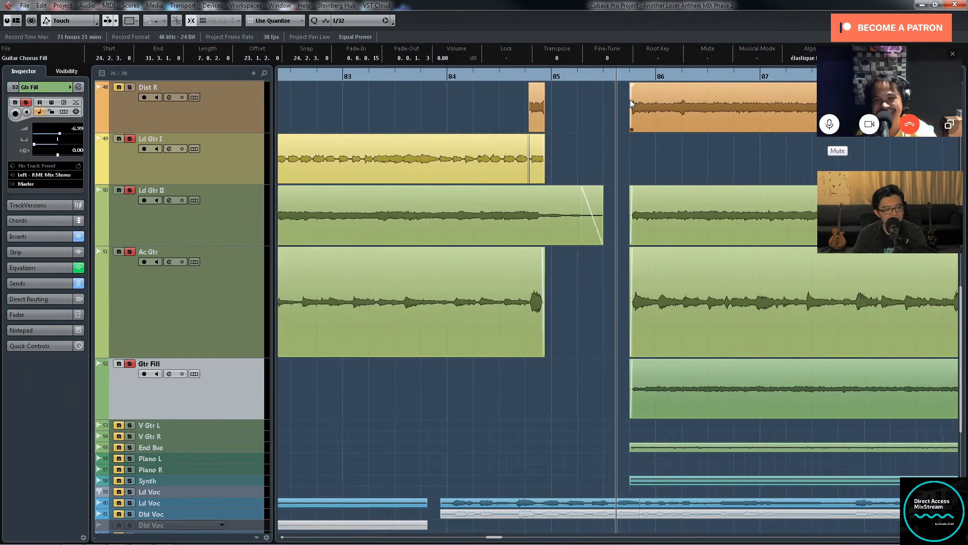
left_click(625, 77)
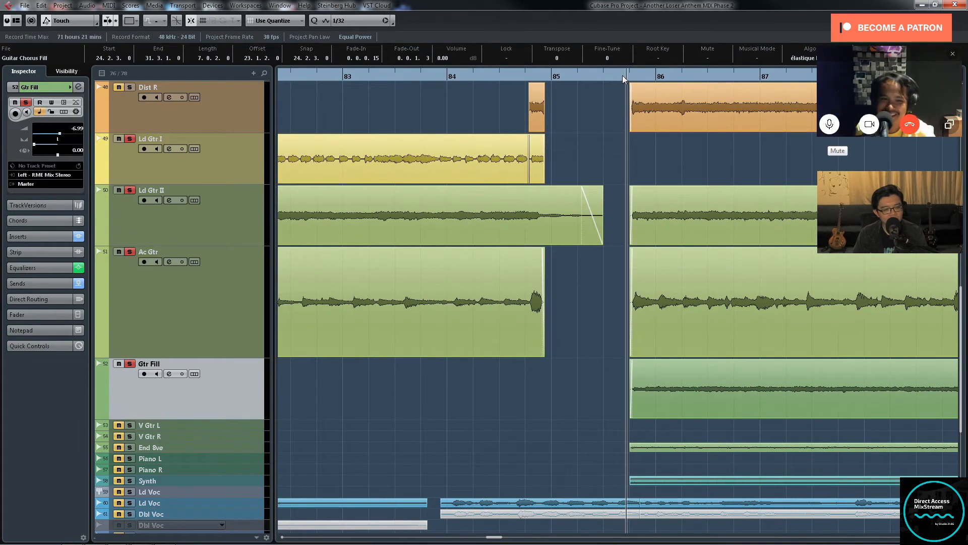
Step: Solo only the End 8ve track and play it from just before its clip
key("g")
key("g")
key("g")
key("g")
key("g")
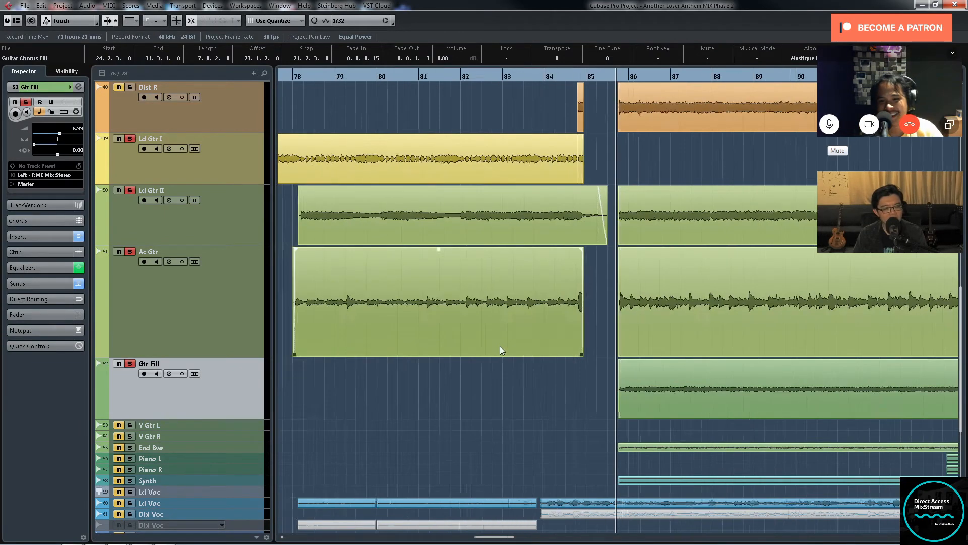
left_click(263, 446)
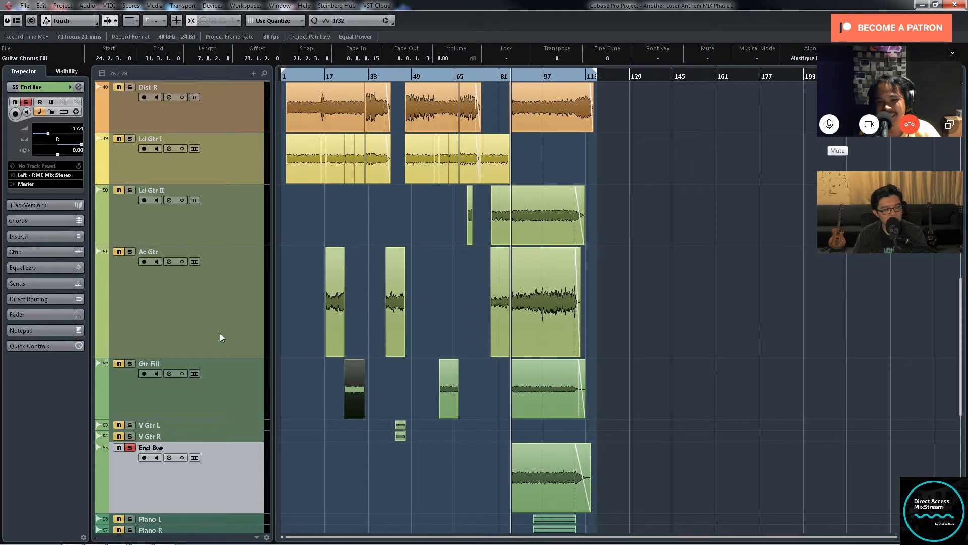
scroll(220, 337, "down", 5)
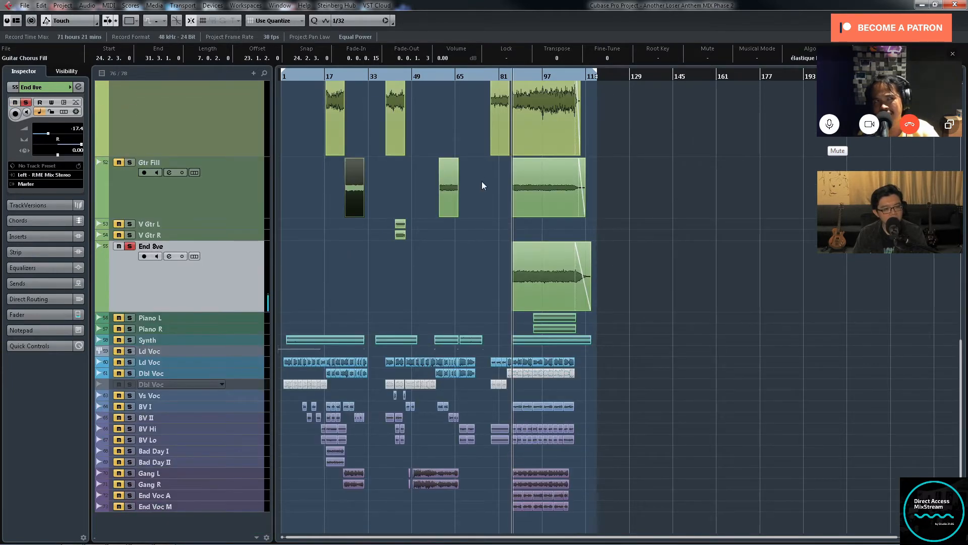
Step: Examine the End 8ve clip's waveform up close around bars 86 to 89 during playback
key("h")
key("h")
key("h")
key("h")
key("h")
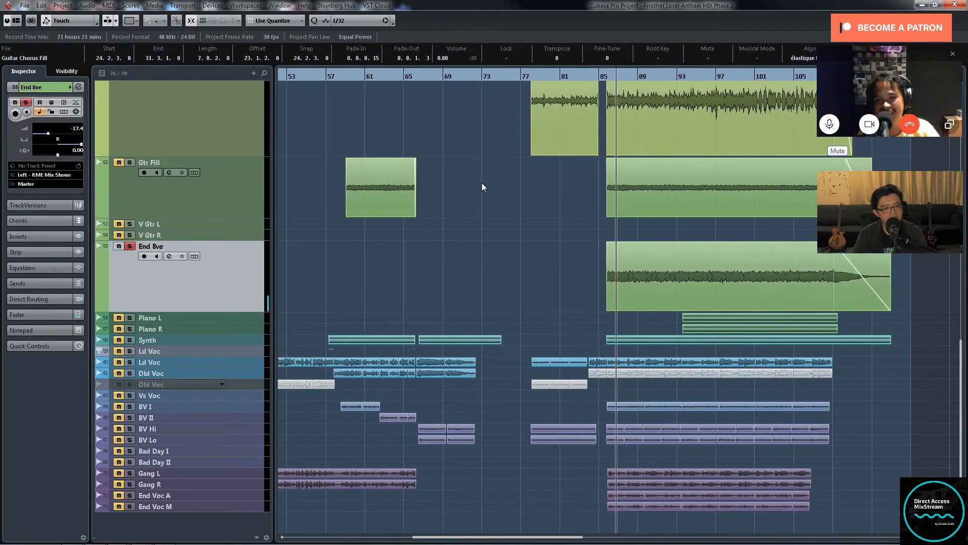
key("h")
key("h")
key("h")
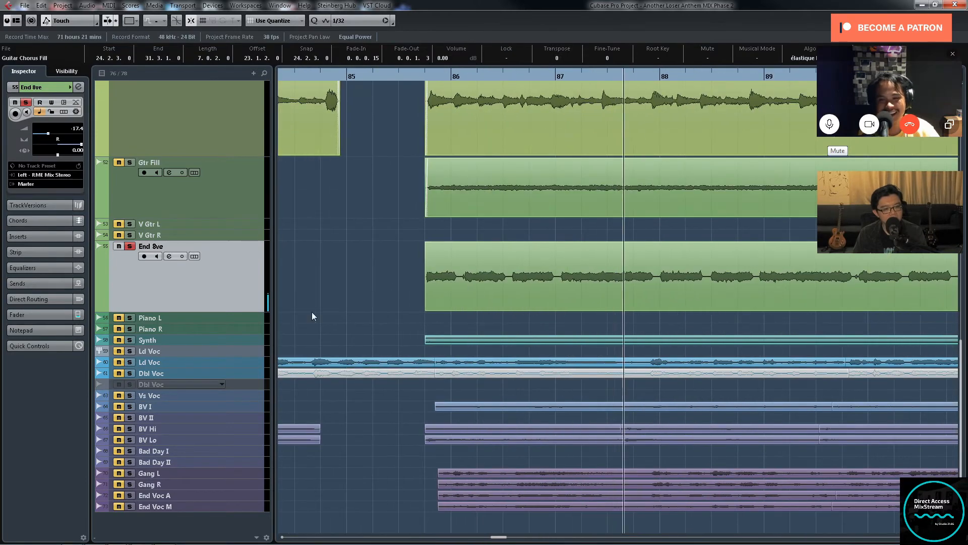
Step: Show more of the End 8ve clip, open the track's channel settings to check its equalizer and sends, and close them
key("g")
key("g")
key("g")
key("g")
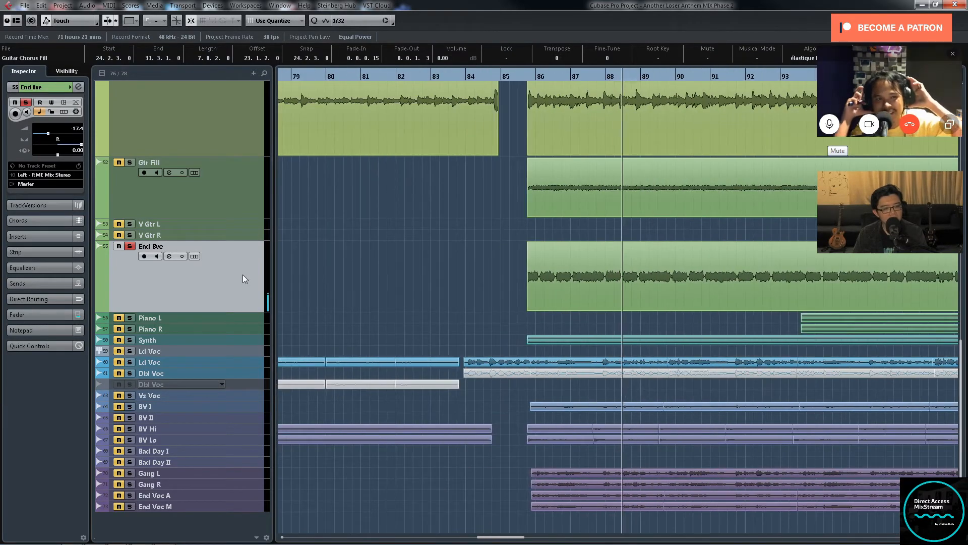
key("g")
key("g")
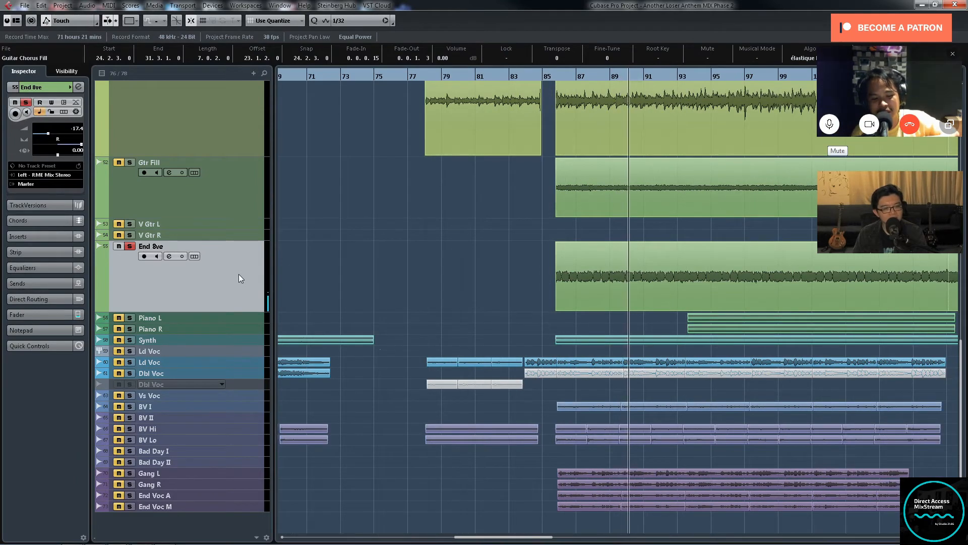
key("e")
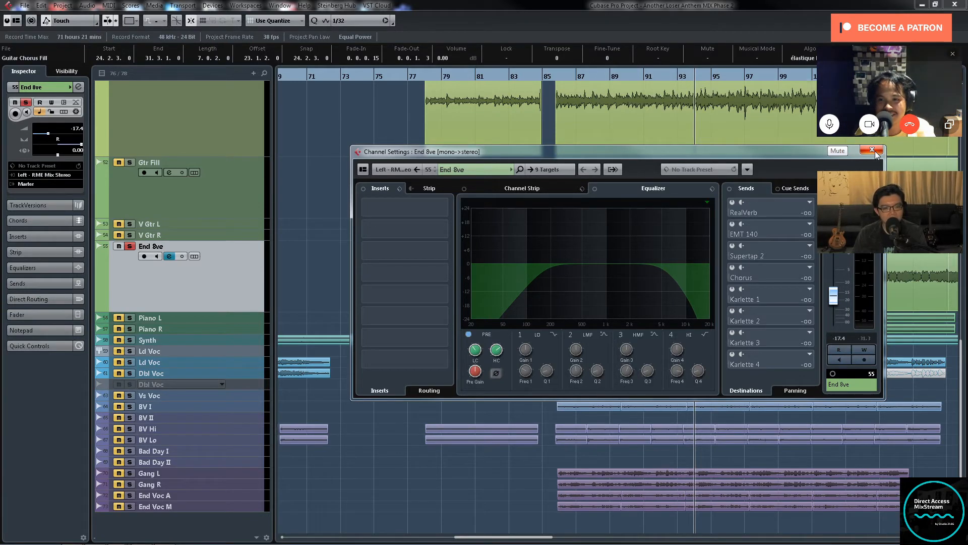
left_click(872, 149)
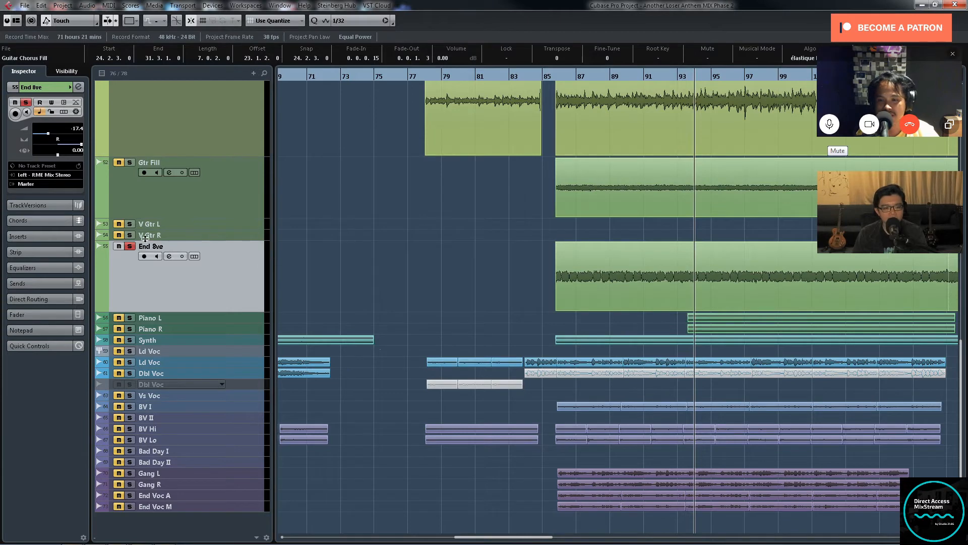
Step: Solo Gtr Fill, Ac Gtr and Ld Gtr II along with End 8ve and play from just before bar 86
scroll(129, 167, "up", 2)
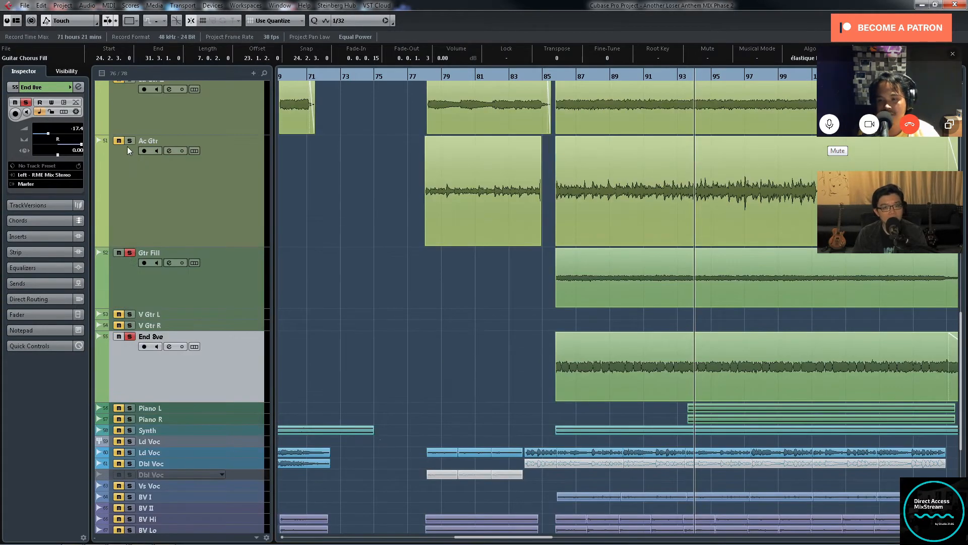
scroll(130, 101, "up", 4)
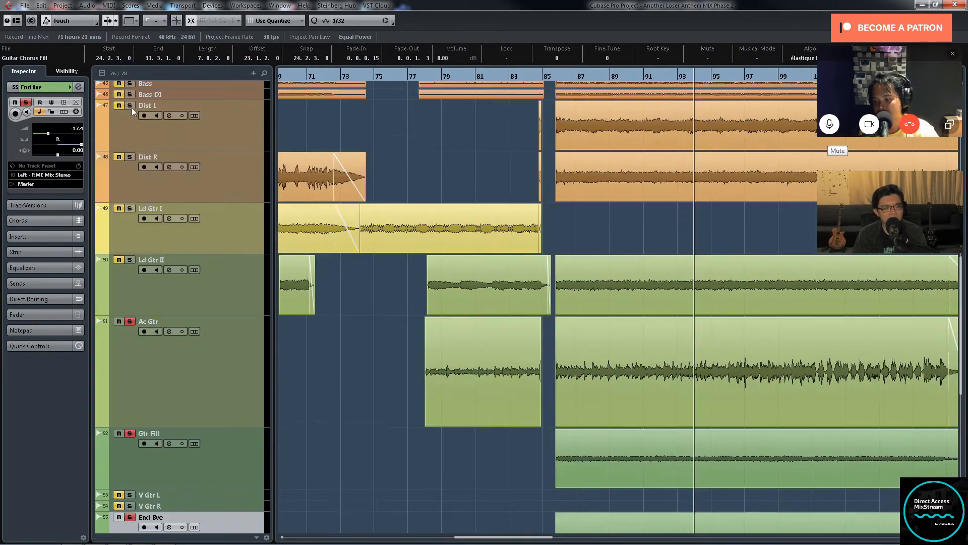
left_click(131, 259)
left_click(551, 76)
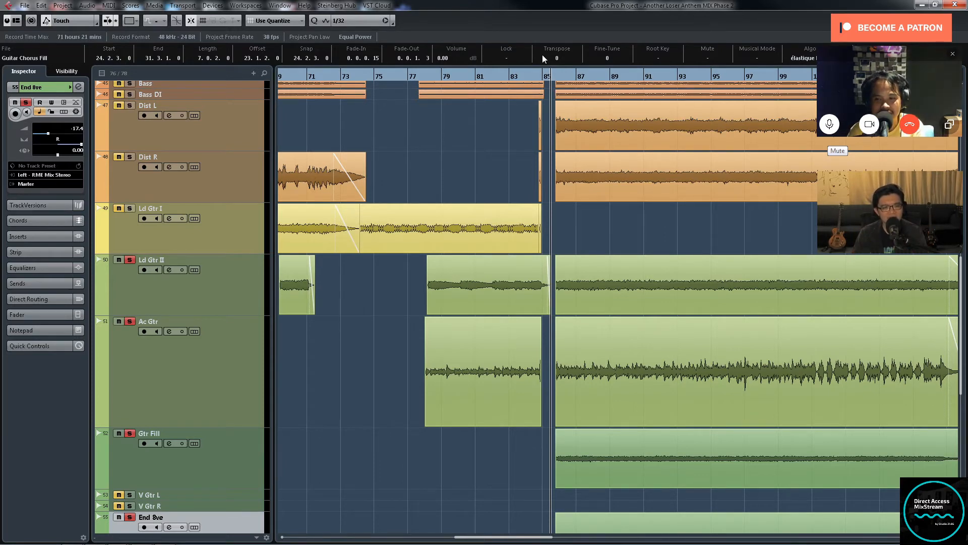
key("space")
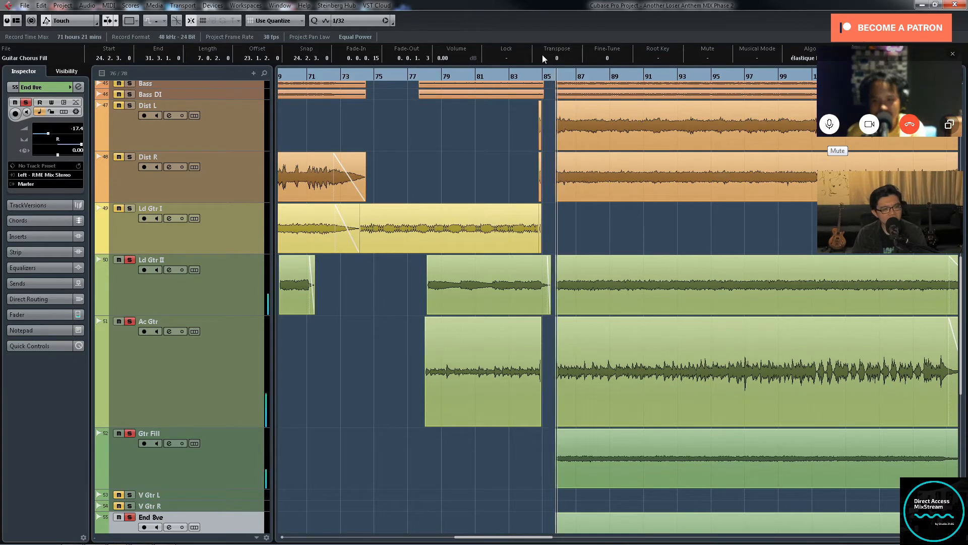
Step: Add Dist R and Dist L to the soloed guitars while the ending section plays
key("g")
key("g")
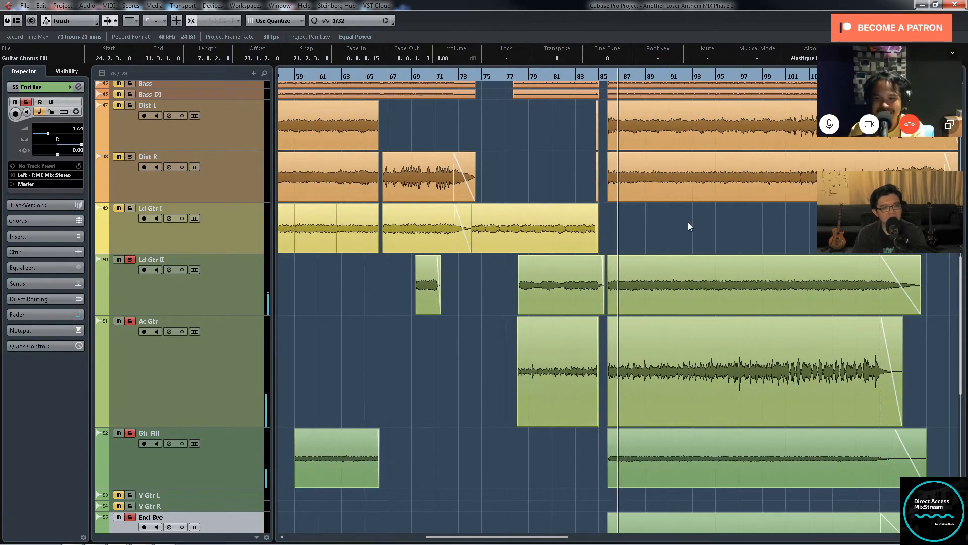
key("g")
scroll(634, 220, "down", 5)
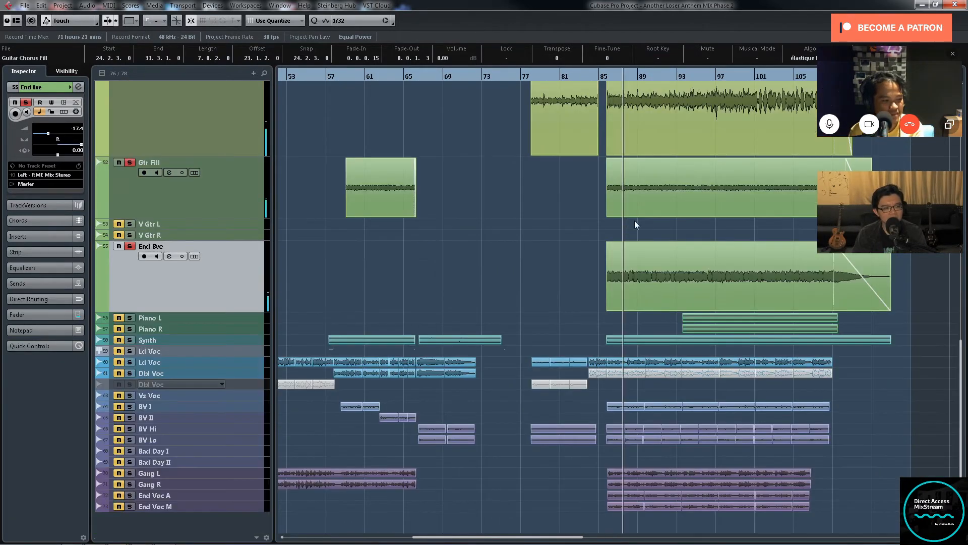
scroll(669, 220, "up", 5)
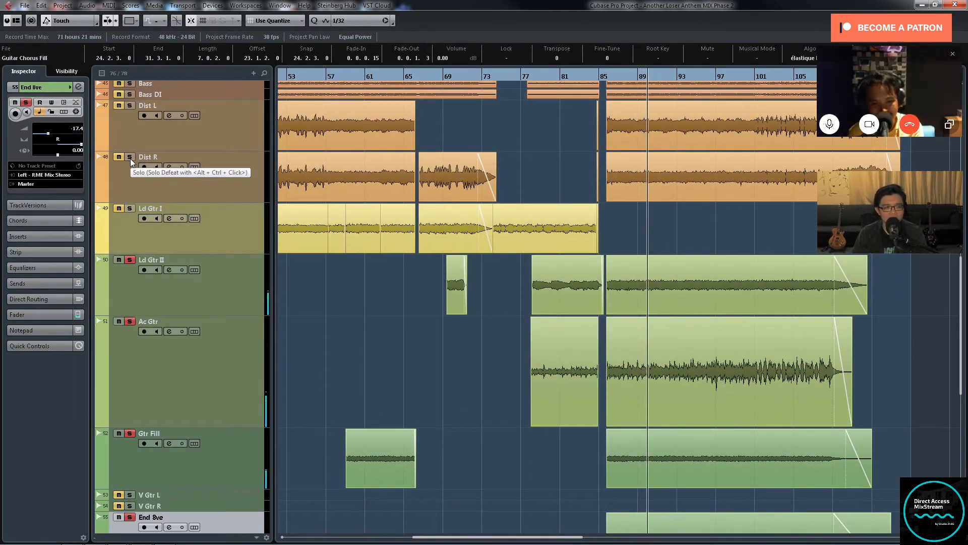
left_click(130, 158)
left_click(129, 105)
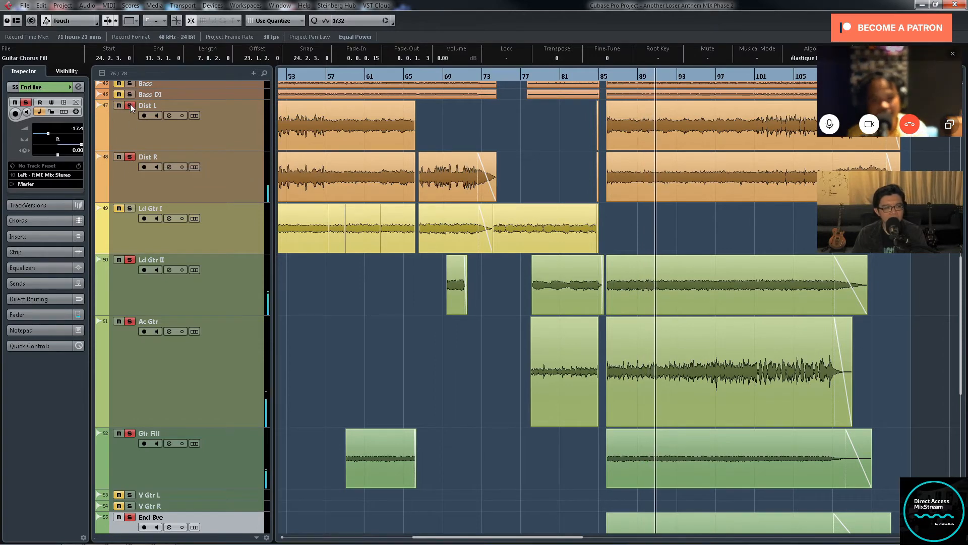
scroll(603, 158, "up", 2)
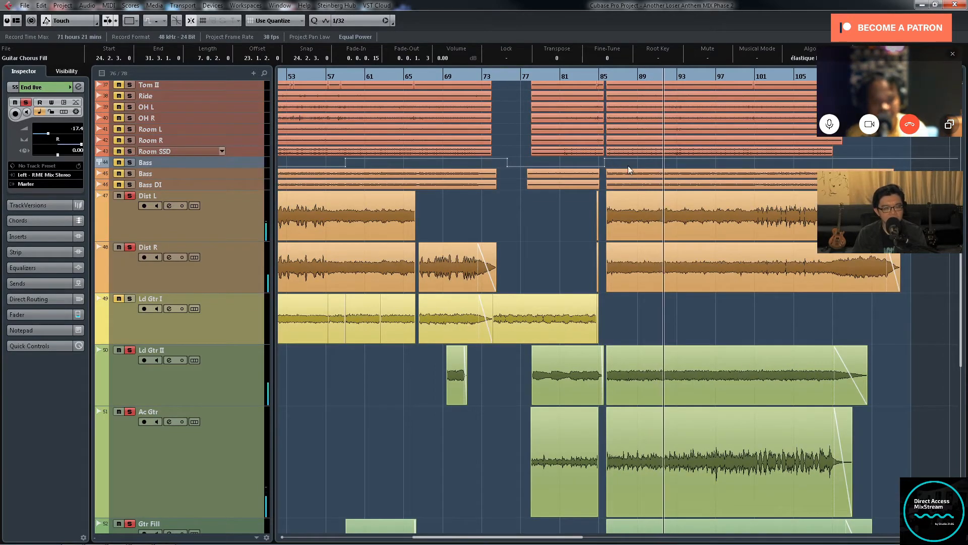
Step: Add the bass tracks and all drum tracks from Kick Green NRG to Room SSD to the soloed guitars during playback
key("g")
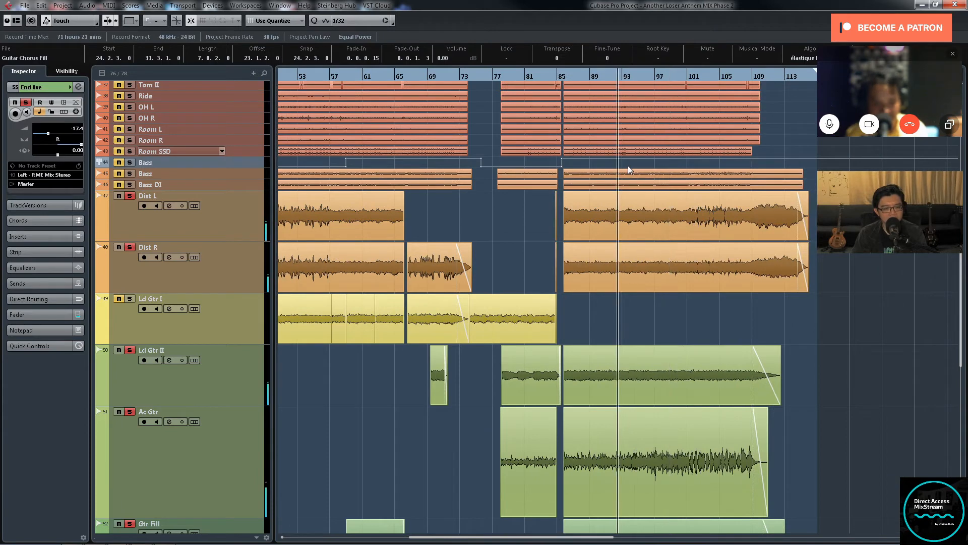
left_click(130, 173)
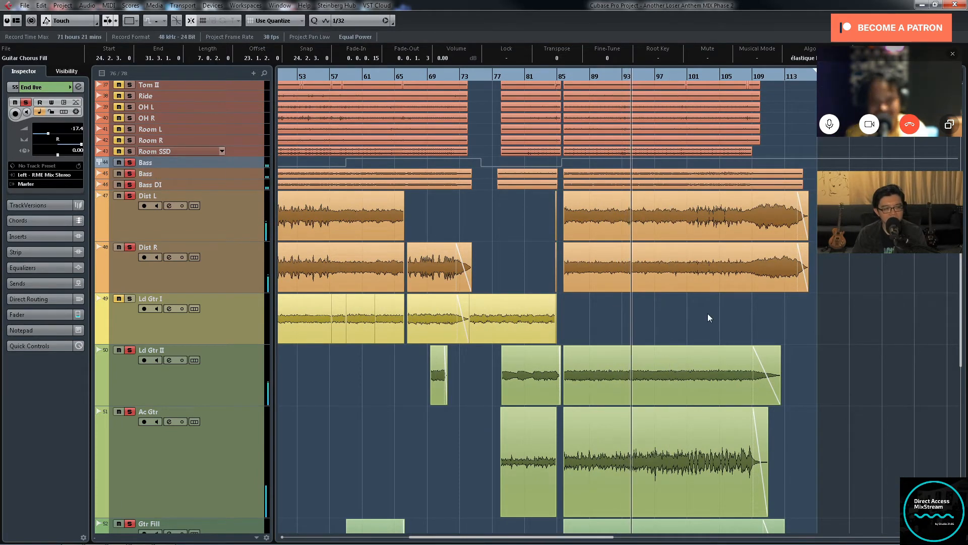
scroll(712, 315, "up", 5)
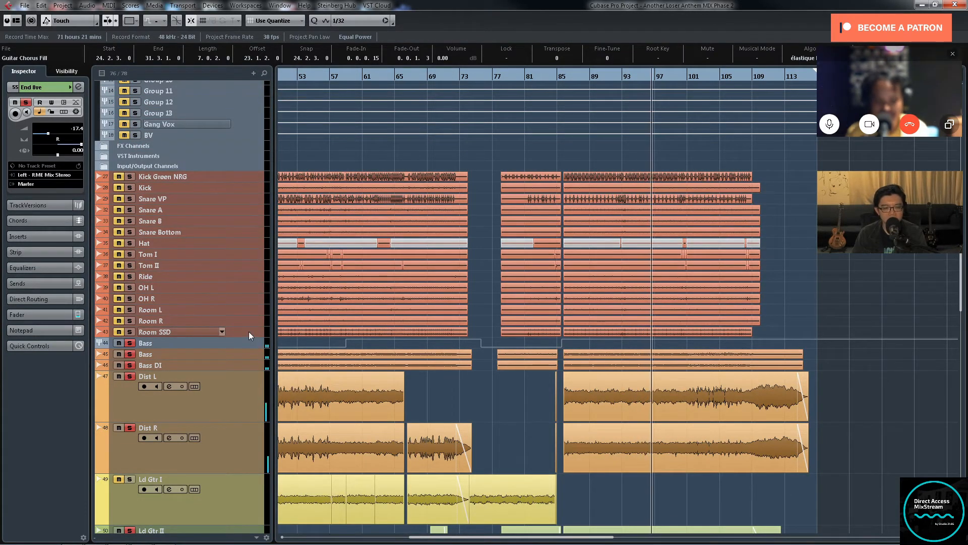
left_click(257, 181)
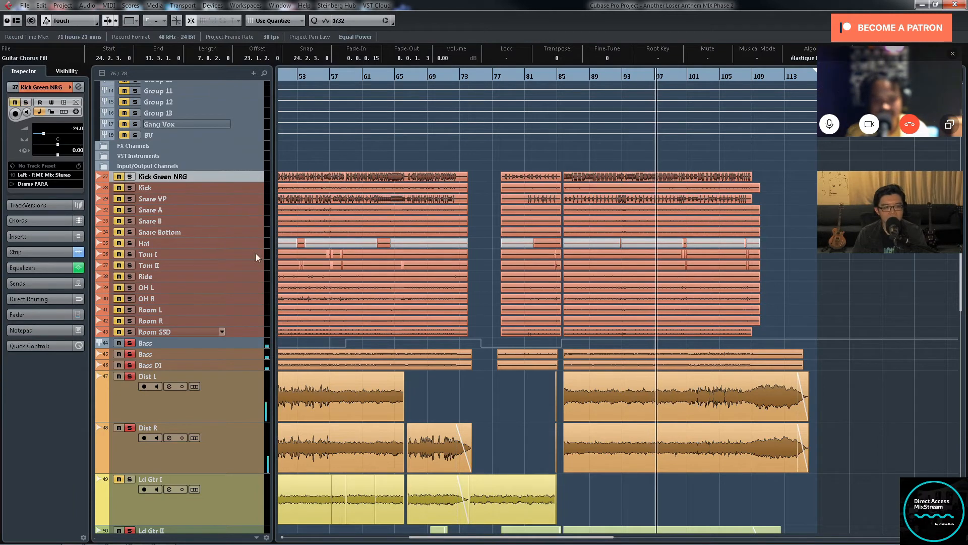
left_click(249, 331, "shift")
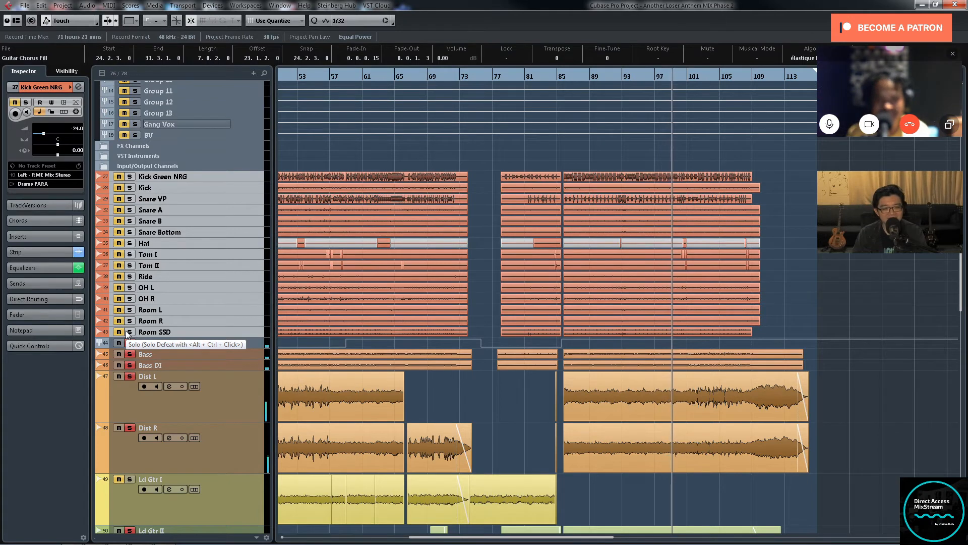
left_click(129, 332)
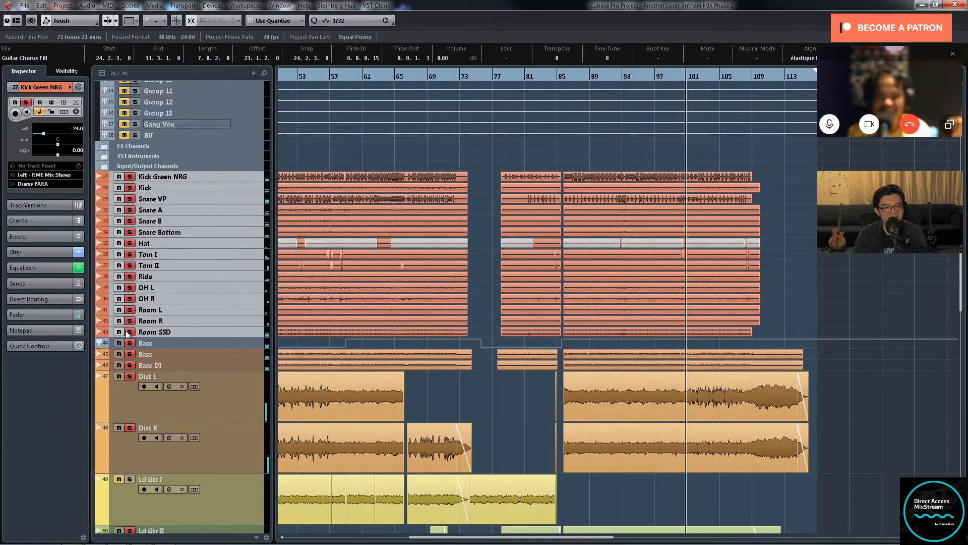
Step: Solo Piano L and Piano R along with the drums, bass and guitars during the ending section
scroll(354, 285, "down", 5)
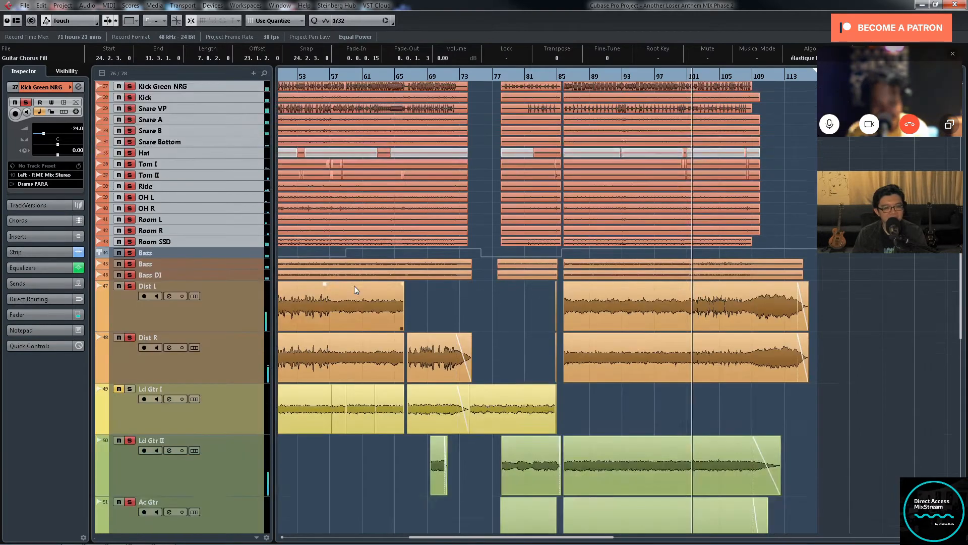
scroll(806, 302, "down", 3)
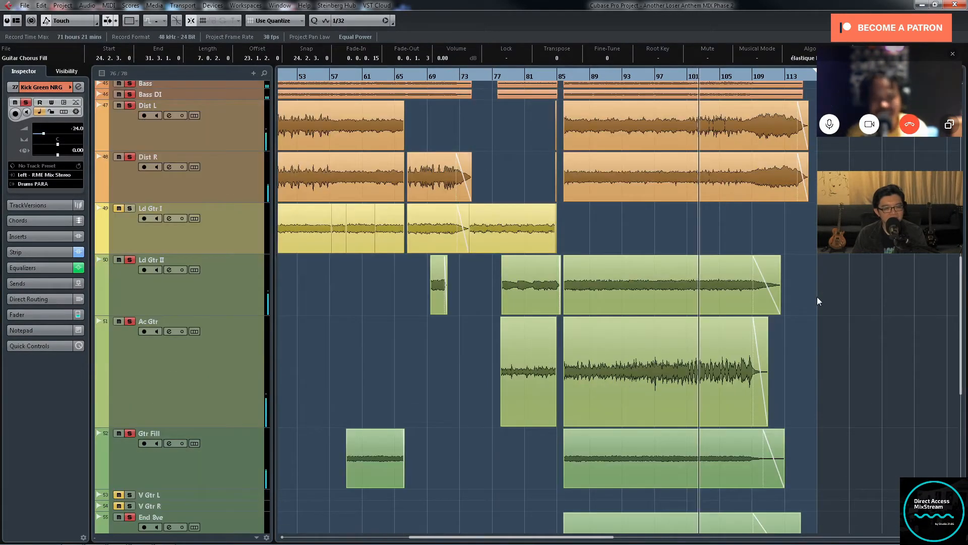
scroll(817, 302, "down", 3)
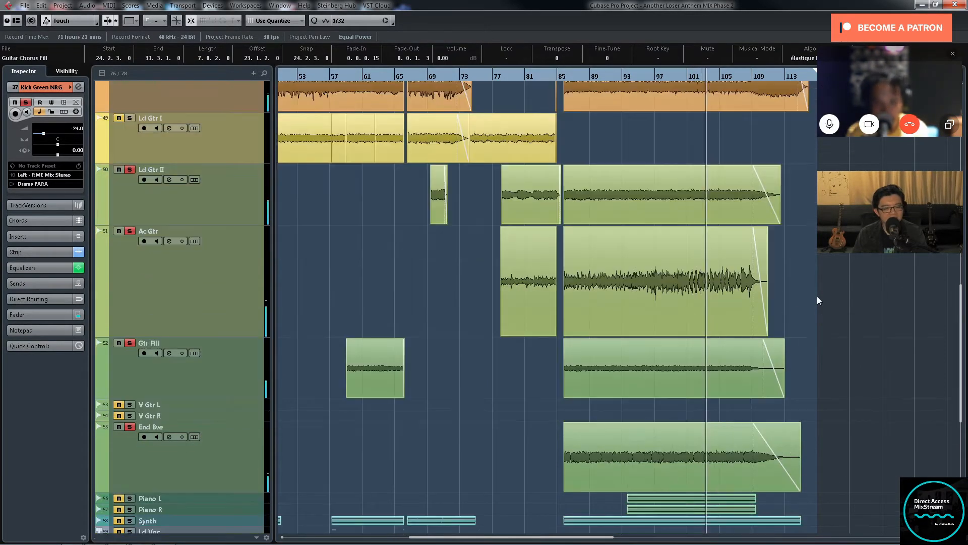
key("g")
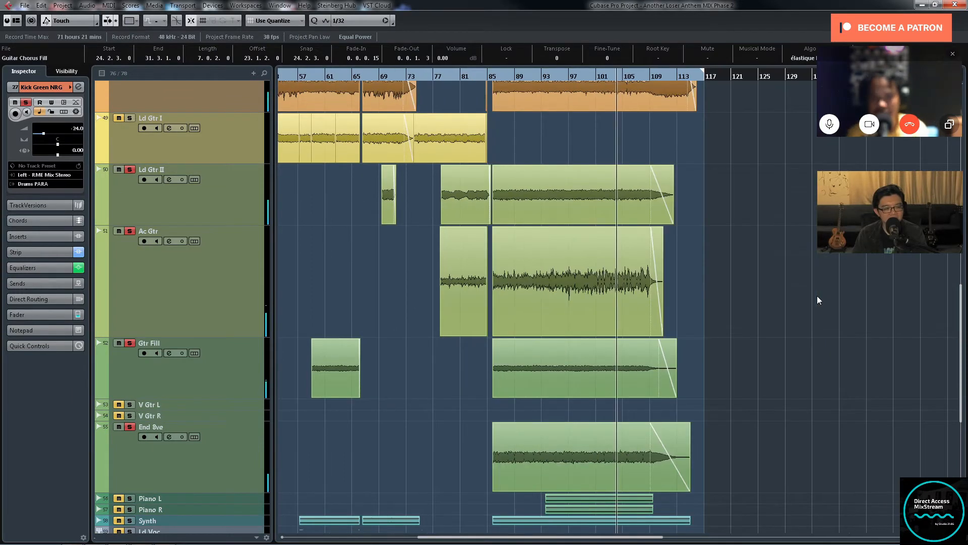
scroll(798, 298, "down", 3)
key("g")
key("g")
key("g")
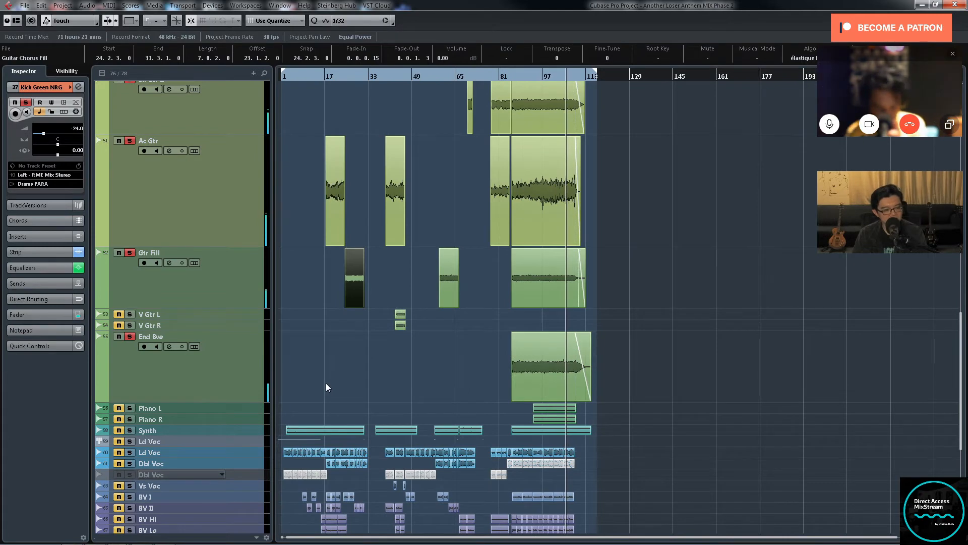
left_click(129, 408)
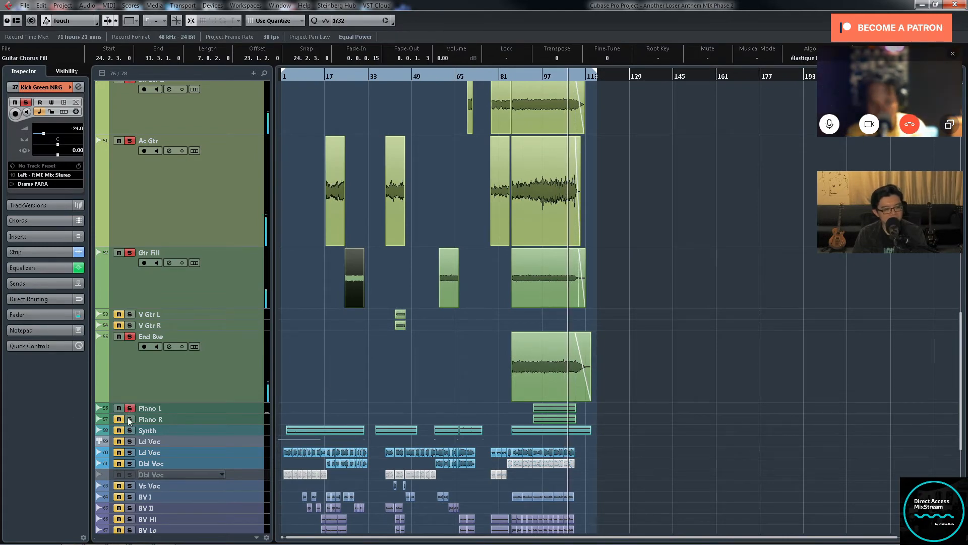
left_click(129, 419)
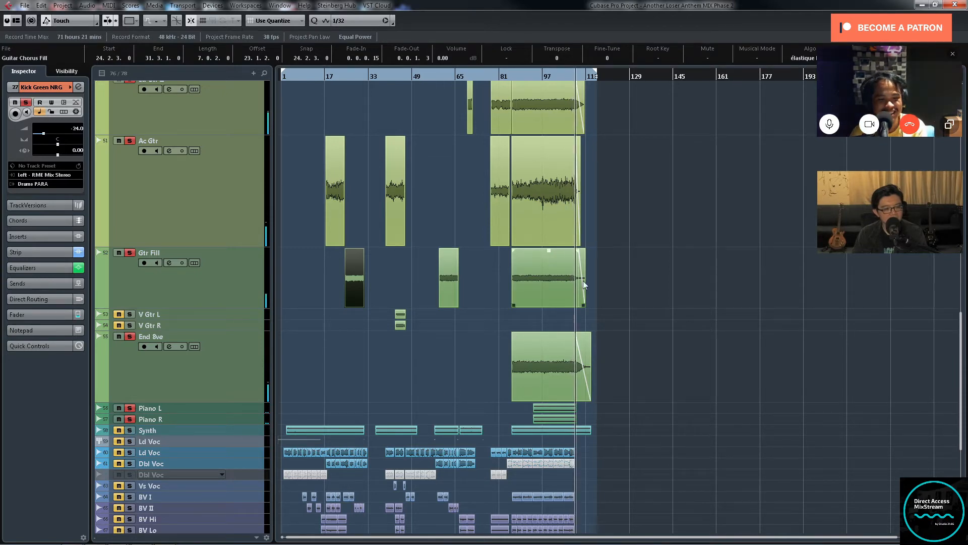
Step: Turn off solo for all tracks from Kick Green NRG down to End 8ve, leaving only the two piano tracks soloed
left_click(245, 396)
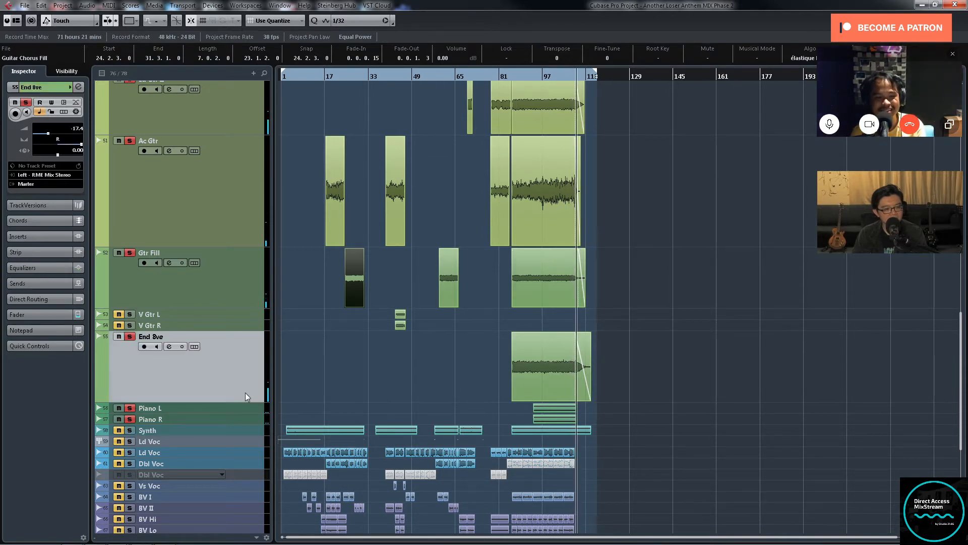
scroll(244, 383, "up", 5)
scroll(247, 199, "up", 5)
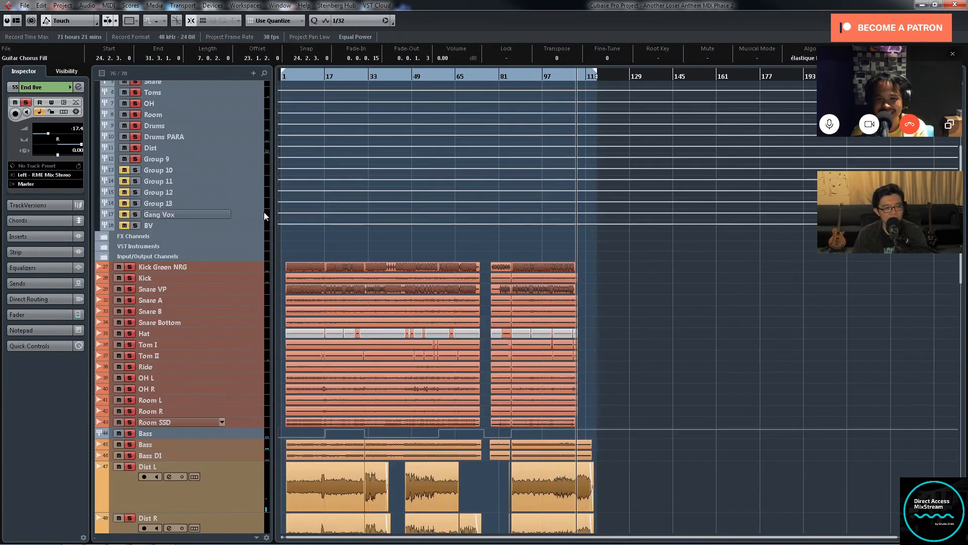
left_click(248, 266)
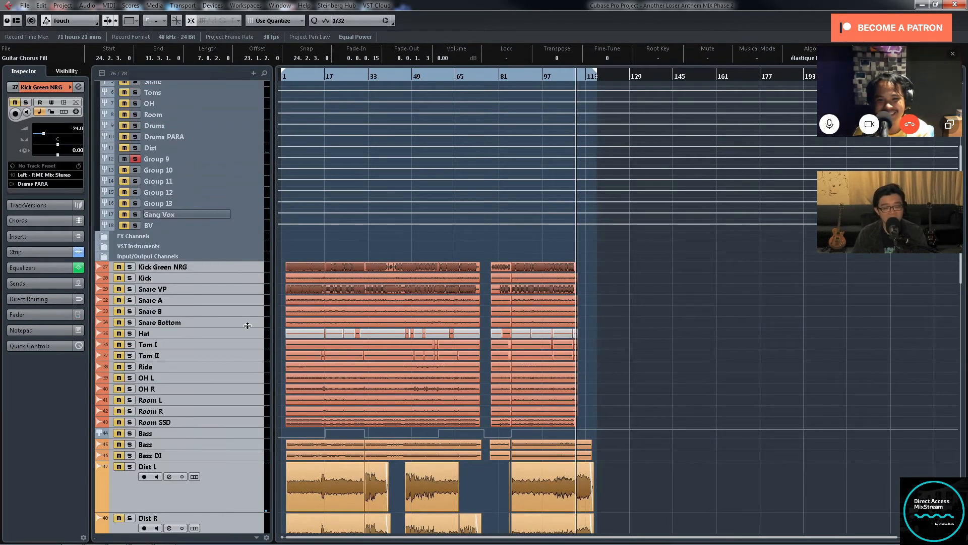
scroll(276, 335, "down", 10)
scroll(243, 329, "down", 4)
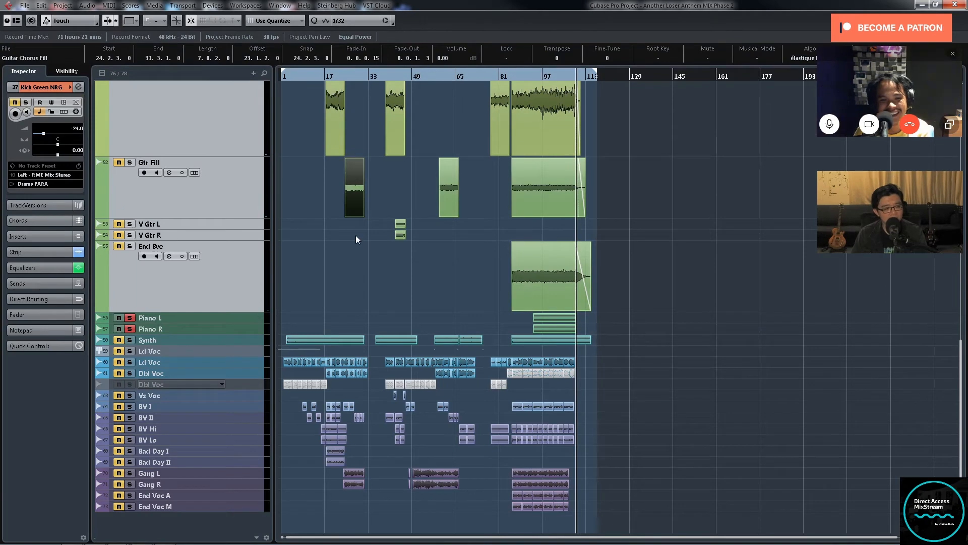
Step: Move the playback position into the piano part, between bars 94 and 95
left_click(526, 76)
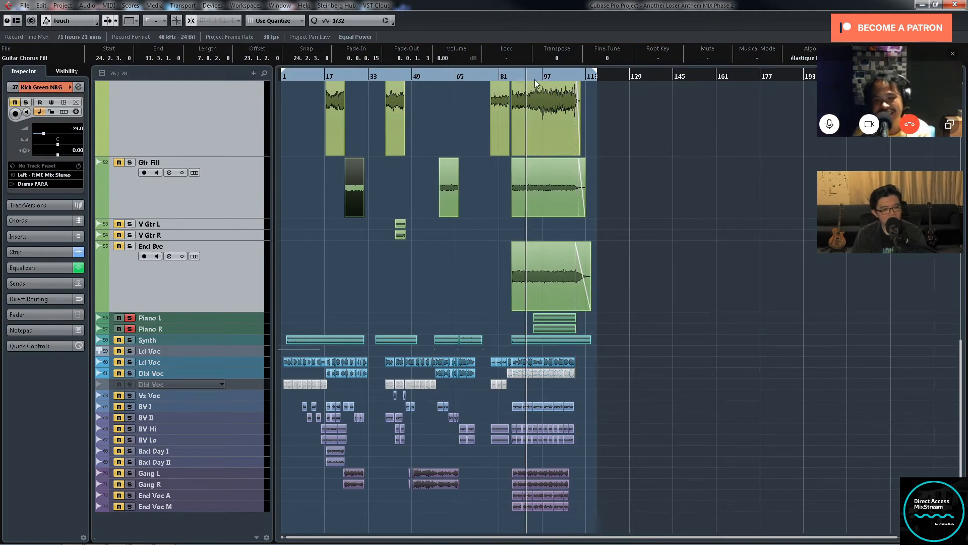
left_click(535, 78)
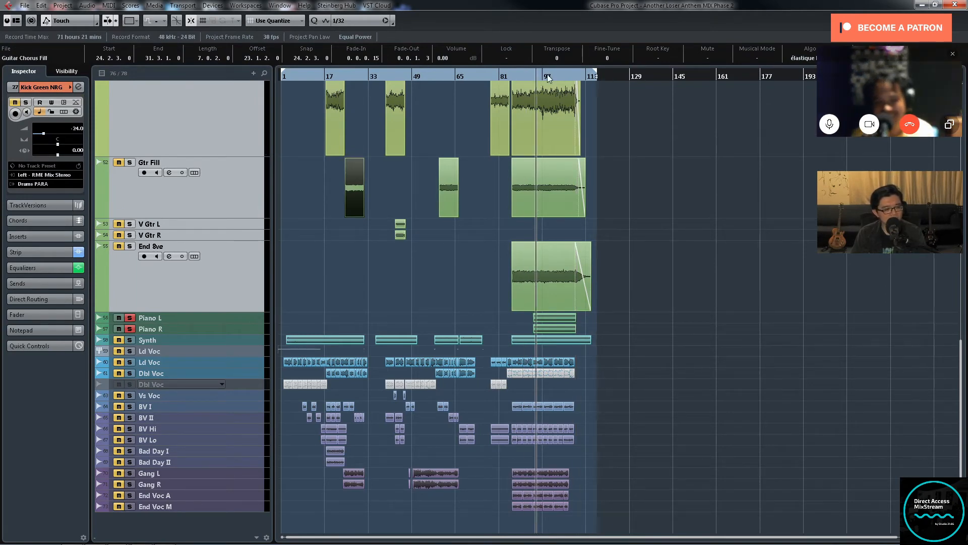
key("h")
key("h")
key("h")
Step: Select the Piano L and Piano R tracks and enlarge their track height
left_click(250, 320)
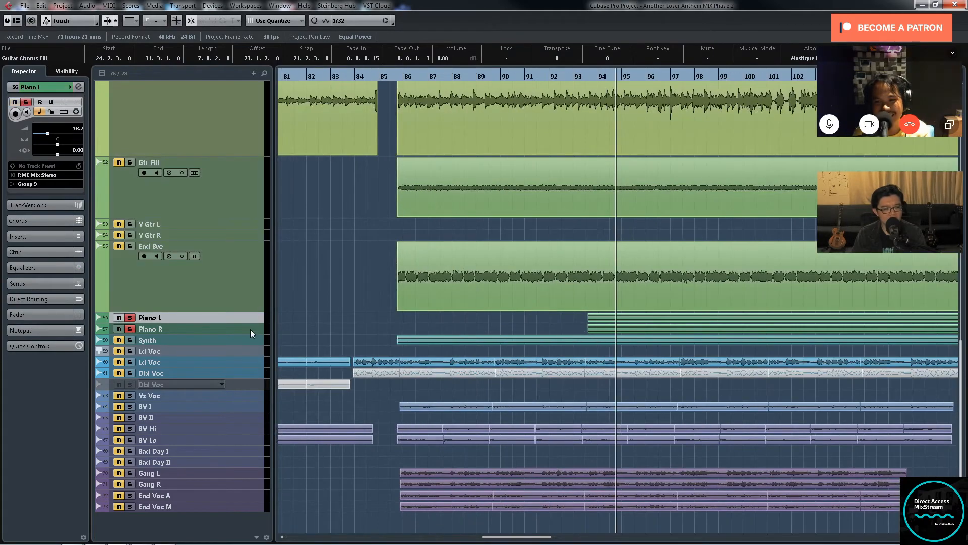
left_click(250, 329, "shift")
left_click_drag(246, 323, 246, 352)
key("g")
key("g")
Step: Select the clips on Piano L and Piano R and turn off solo for both tracks
left_click_drag(536, 337, 661, 370)
key("g")
key("g")
key("g")
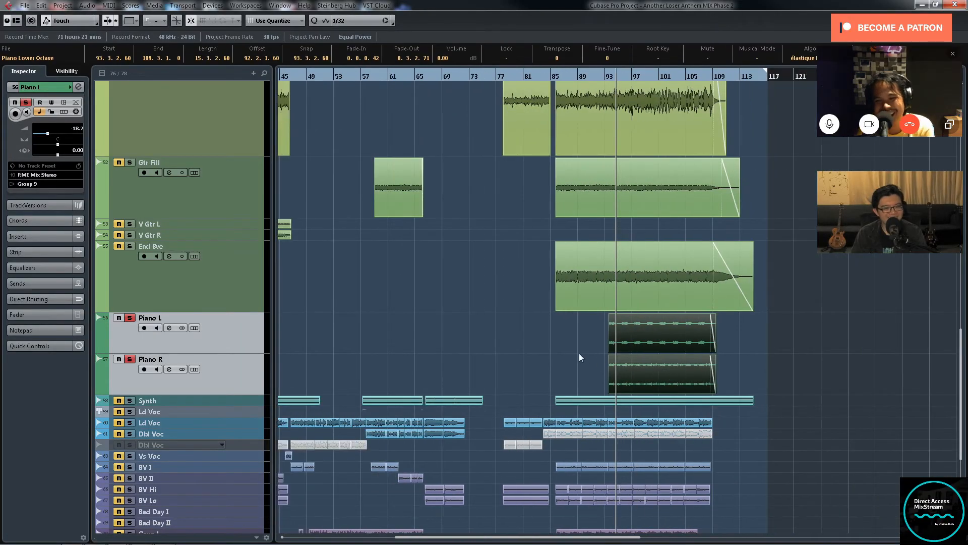
left_click_drag(579, 354, 649, 367)
key("g")
key("g")
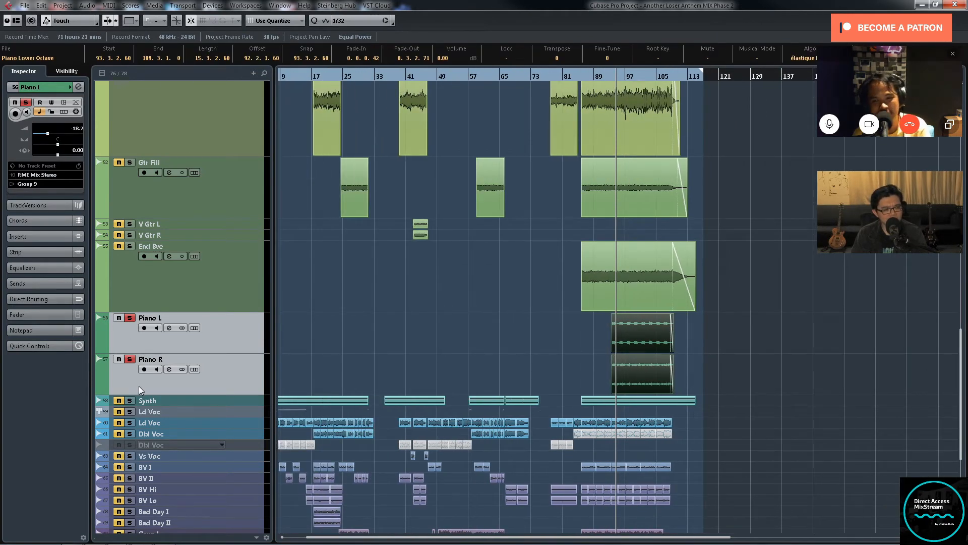
key("g")
key("g")
left_click(129, 318)
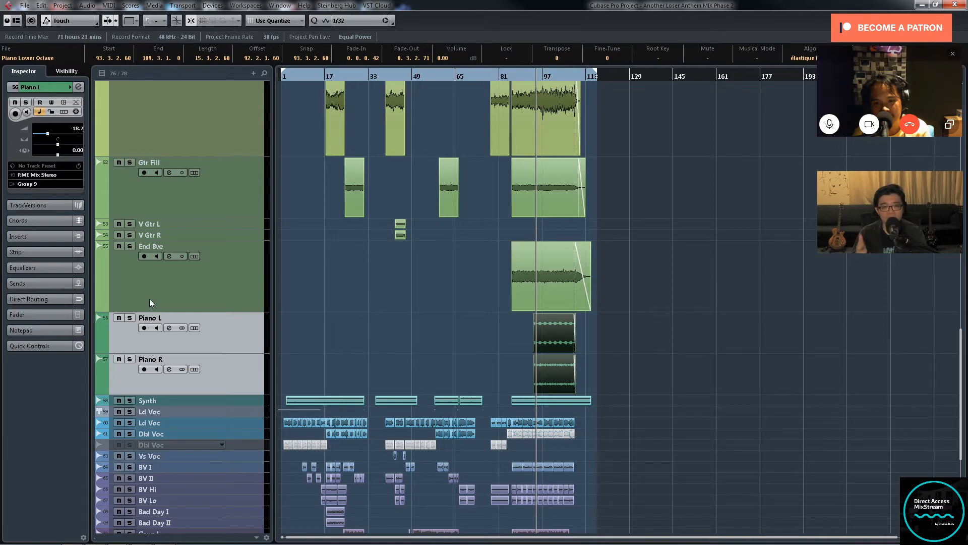
Step: Add the Synth track to the piano track selection and enlarge the height of all three tracks
key("h")
key("h")
key("h")
key("h")
key("h")
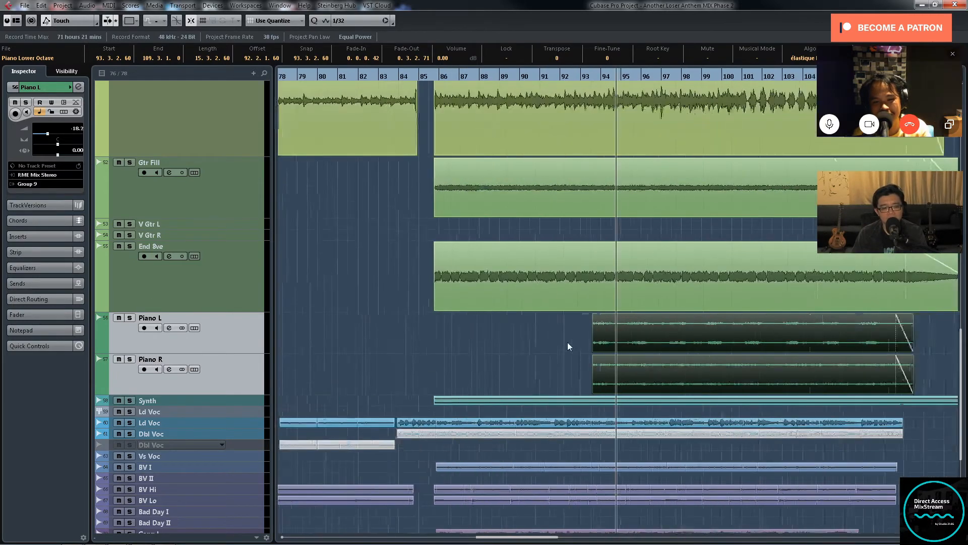
key("g")
key("g")
key("g")
key("g")
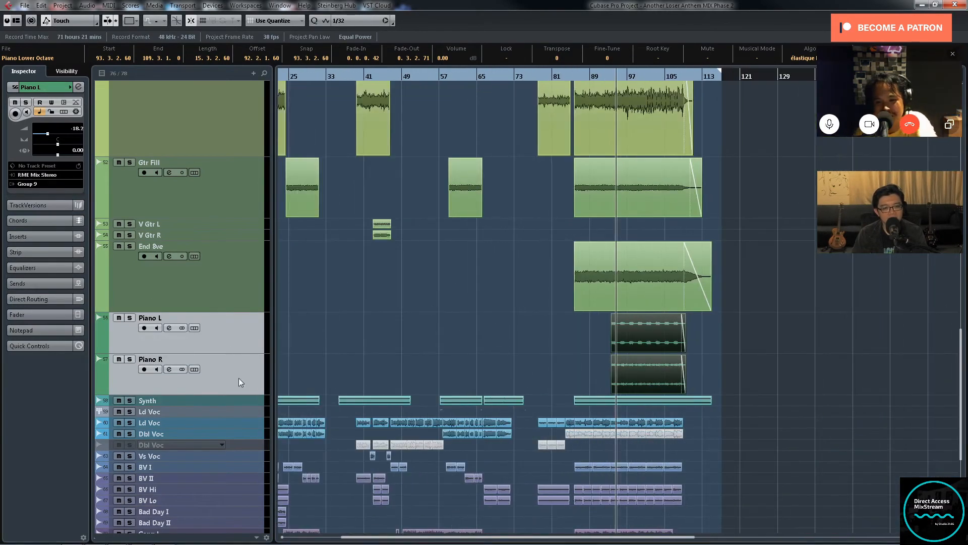
left_click(255, 402)
left_click(249, 348)
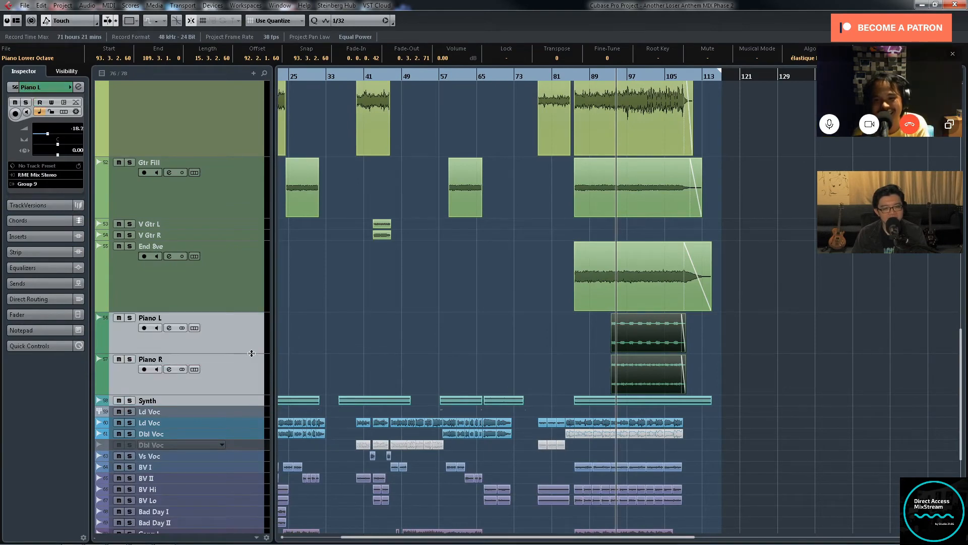
left_click_drag(251, 353, 249, 373)
scroll(474, 341, "down", 3)
key("g")
key("g")
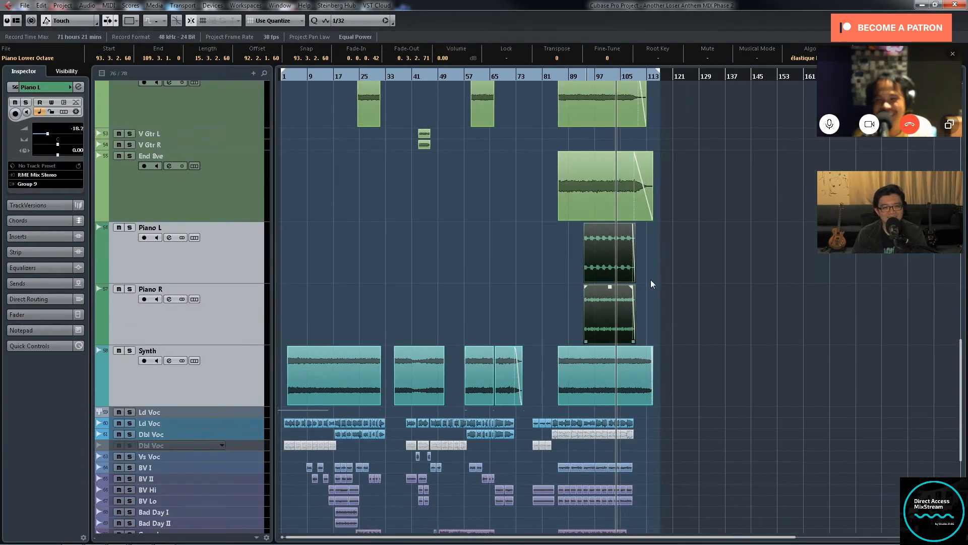
Step: Solo Piano L and Piano R and set the playback position to the start of their clips, just after bar 93
key("h")
key("h")
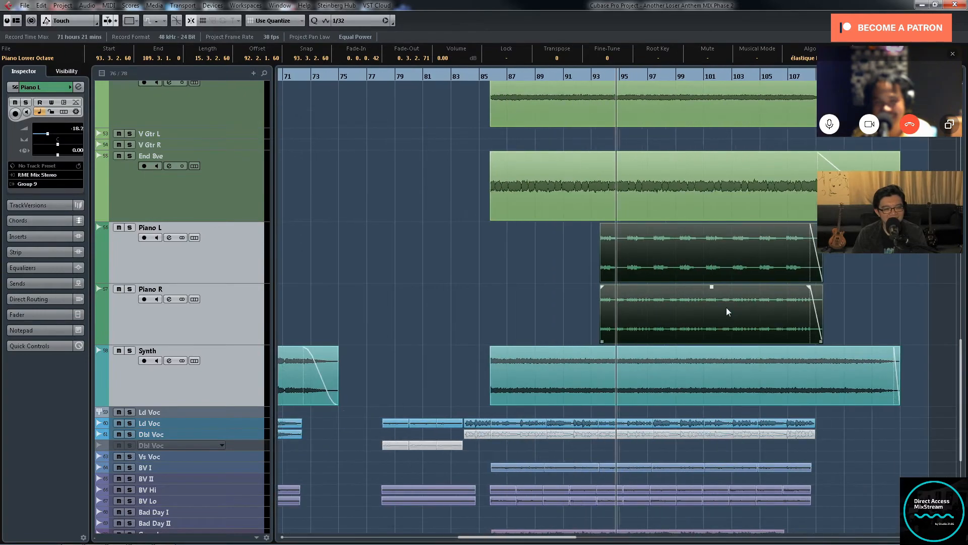
scroll(726, 307, "up", 3)
key("g")
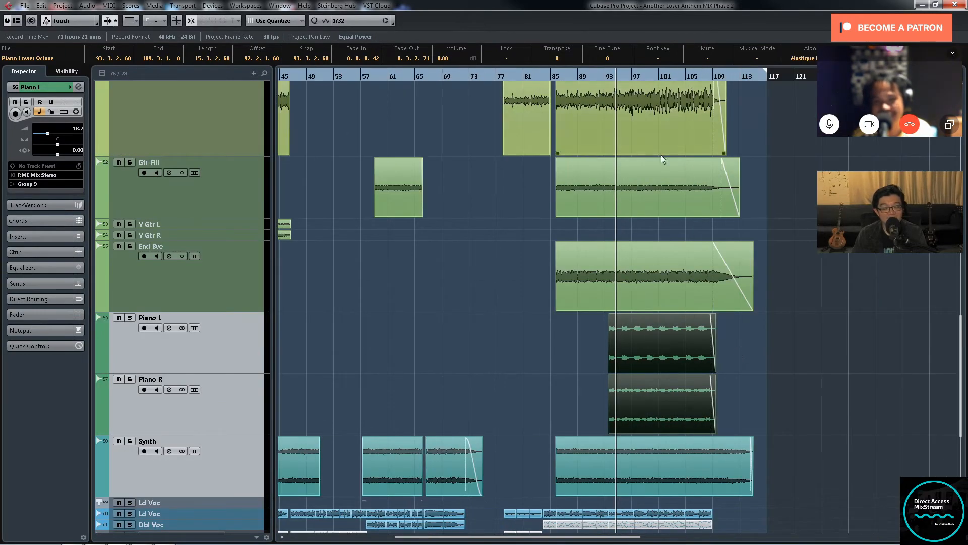
key("h")
key("h")
key("h")
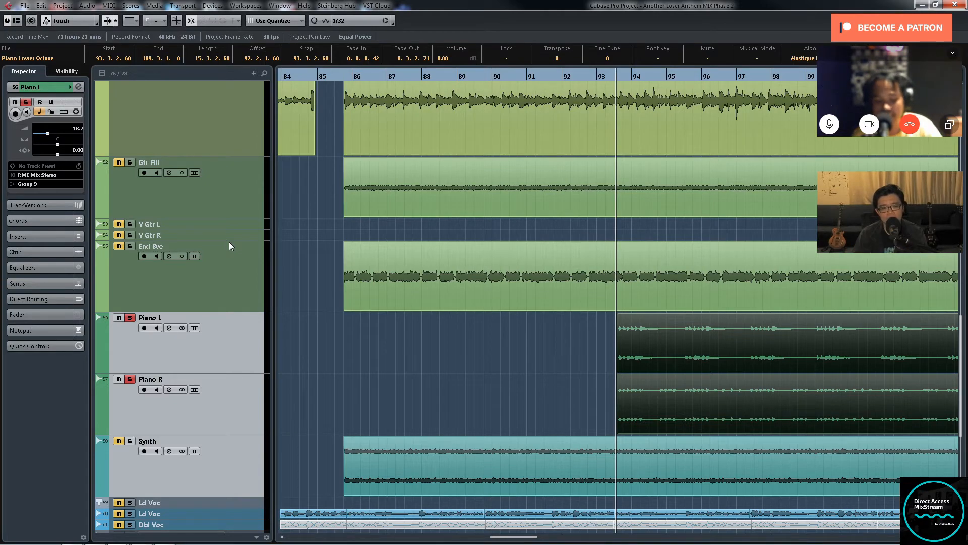
Step: Examine where the two piano clips sit relative to the guitar, synth and vocal clips in the ending section
key("g")
key("g")
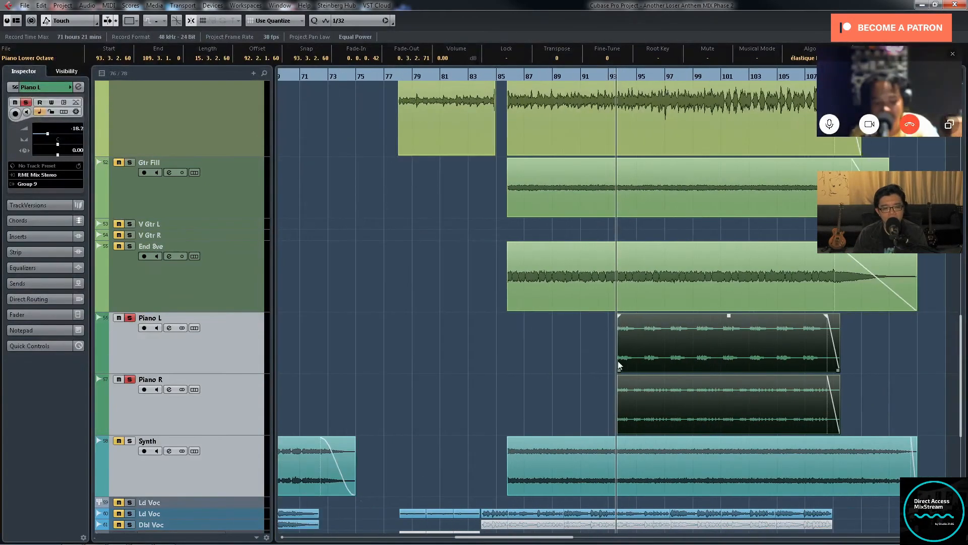
key("g")
scroll(590, 351, "down", 5)
key("g")
scroll(661, 327, "up", 3)
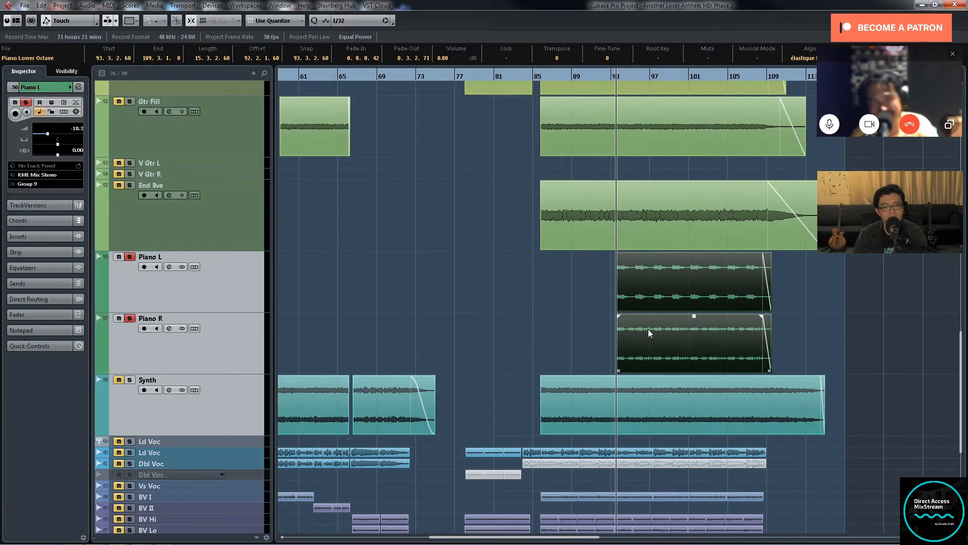
key("g")
key("g")
Step: Examine the Piano L and Piano R waveforms up close at the start of their clips, around bars 93 to 95
key("h")
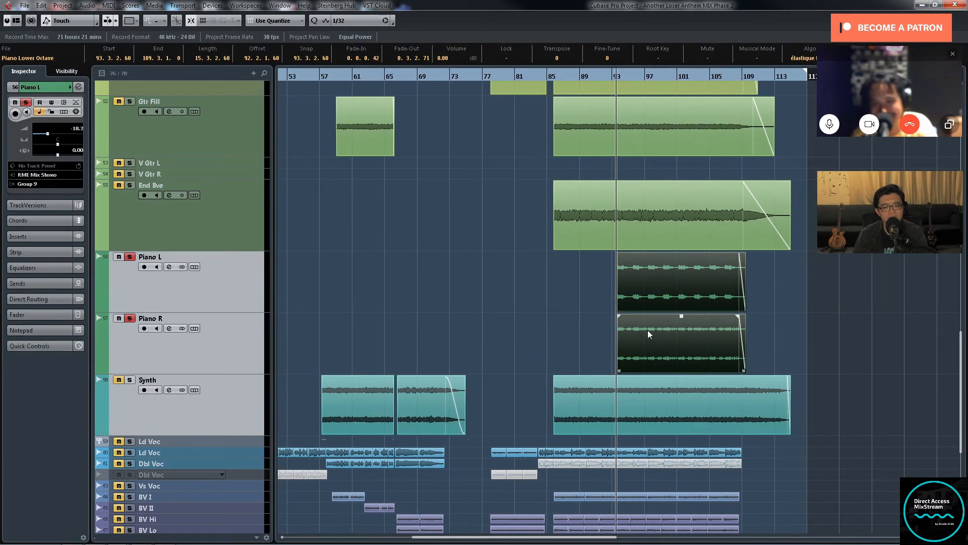
key("h")
key("h")
key("h")
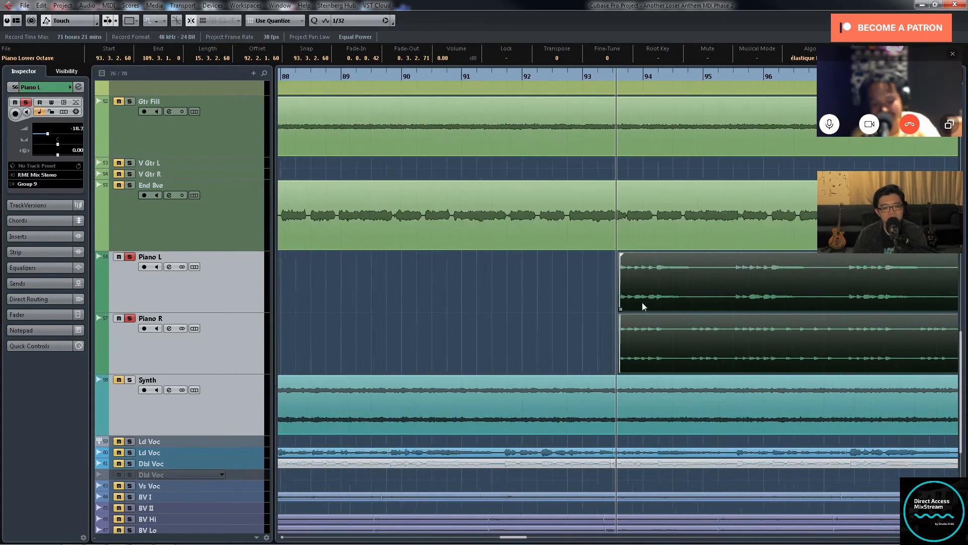
key("g")
key("g")
key("g")
key("g")
key("g")
key("h")
key("h")
key("h")
key("h")
key("h")
key("h")
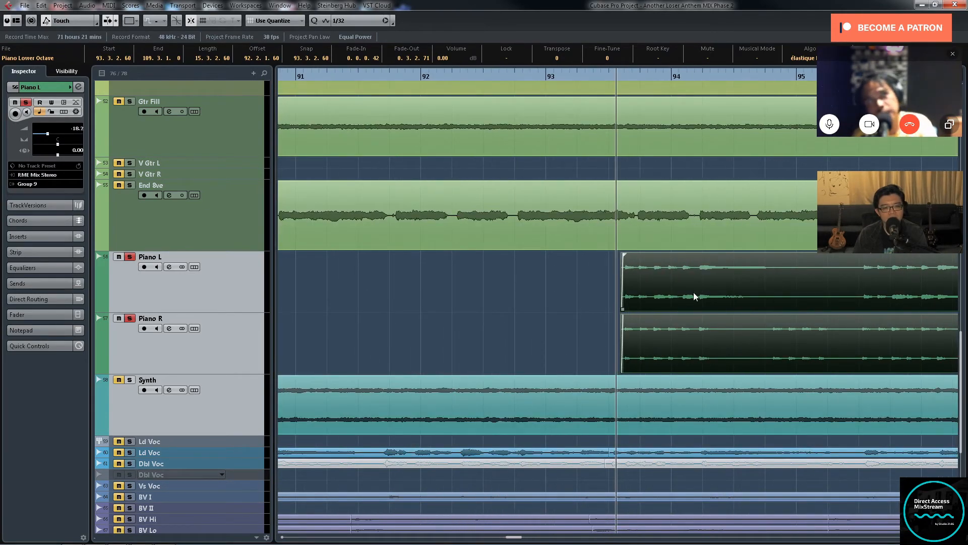
Step: Compare the Piano L and Piano R clips at several zoom levels, from their first notes out to the whole ending section
key("g")
key("g")
key("g")
key("g")
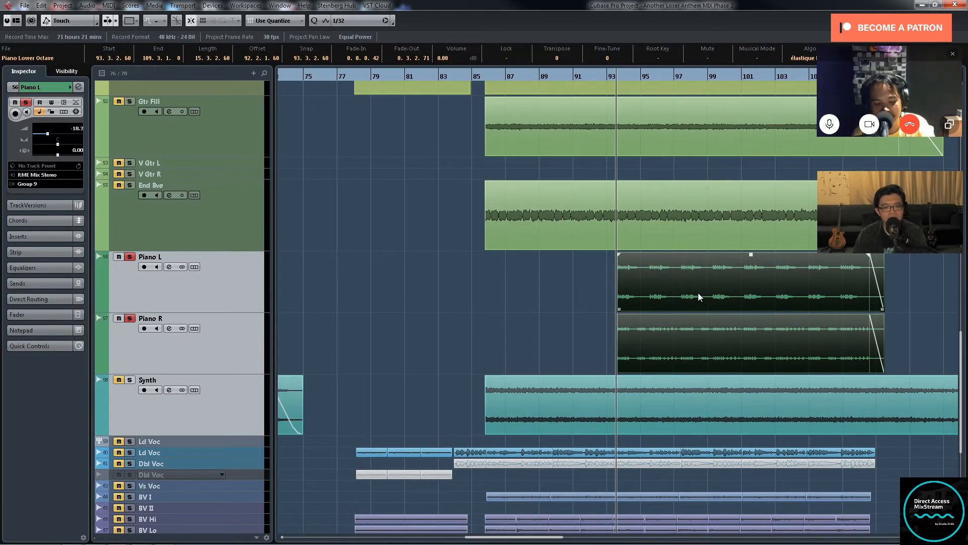
key("h")
key("h")
key("h")
key("h")
key("h")
key("h")
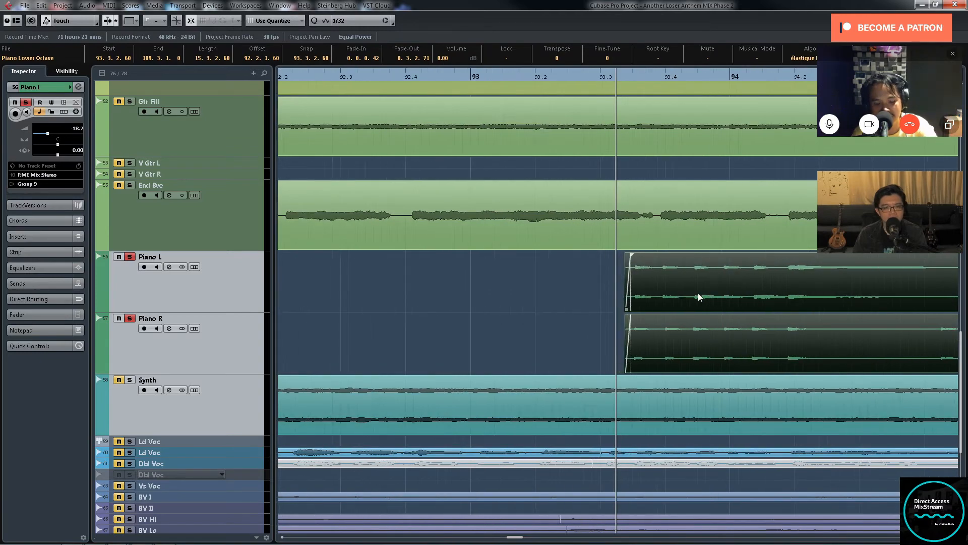
key("g")
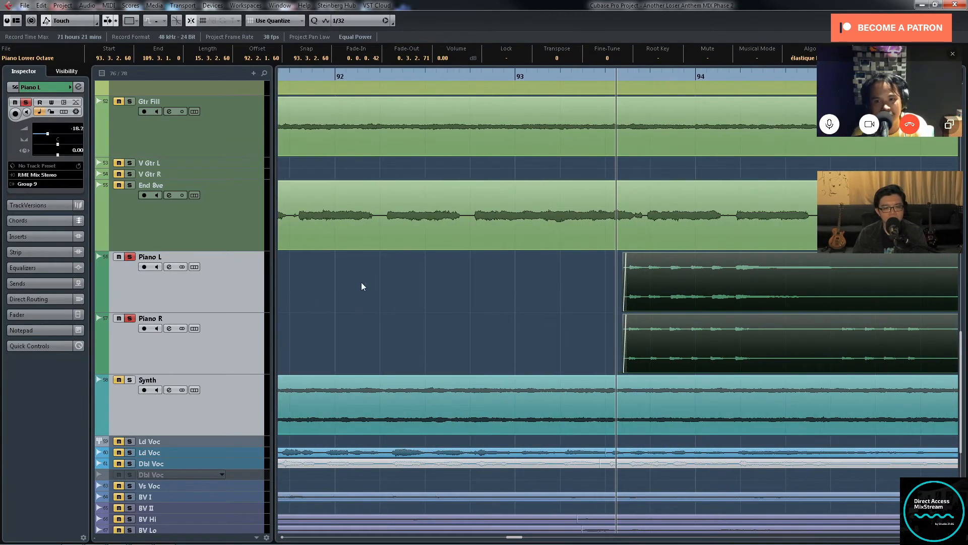
key("g")
key("g")
key("g")
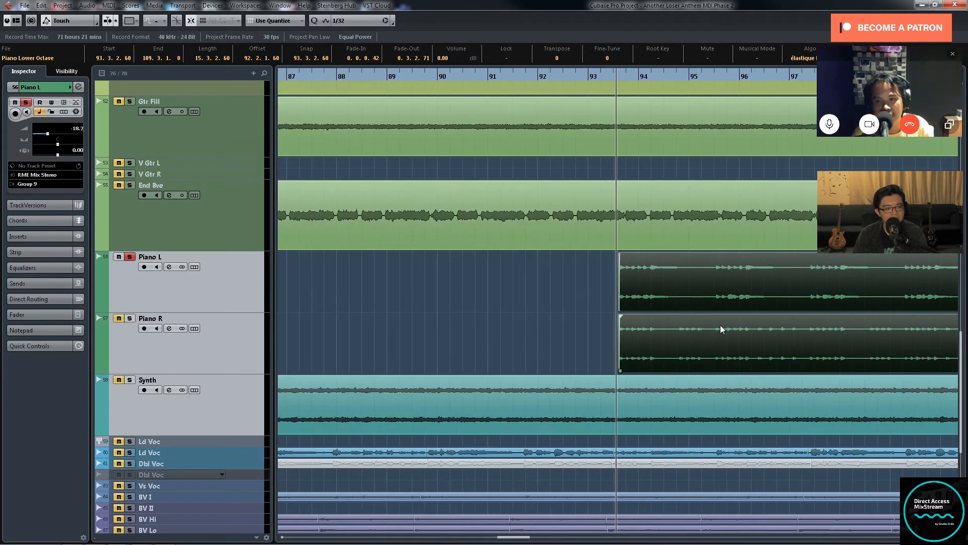
key("g")
key("g")
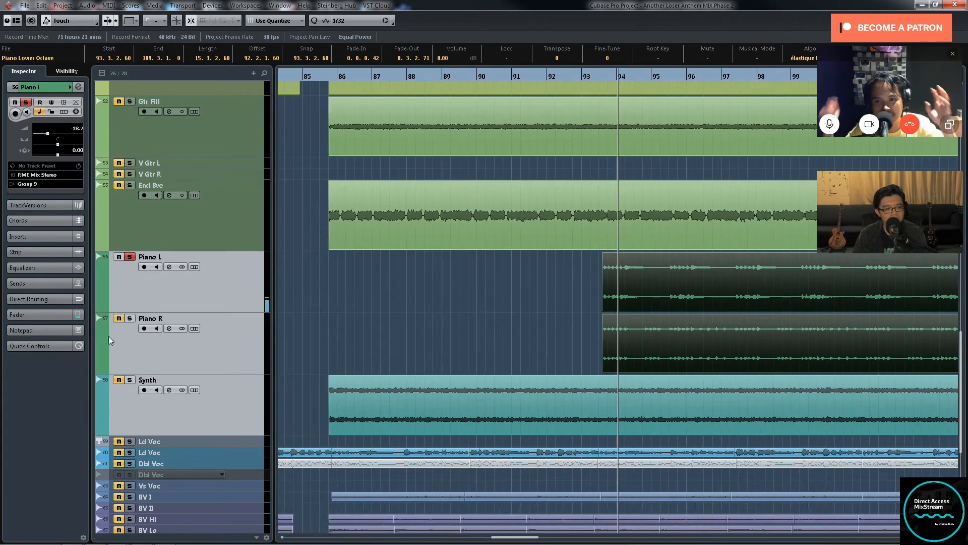
Step: Audition Piano R on its own, and solo Piano L together with it again
left_click(130, 319)
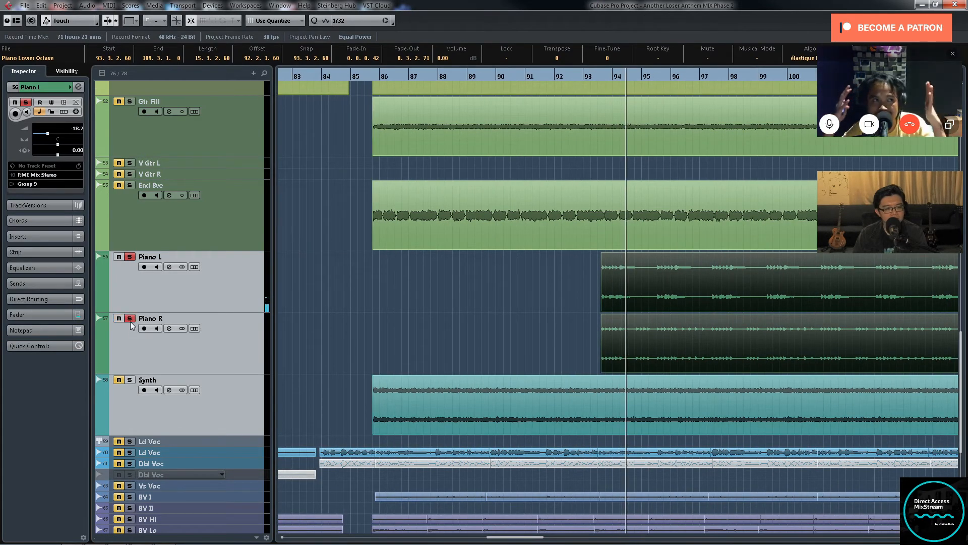
left_click(130, 257)
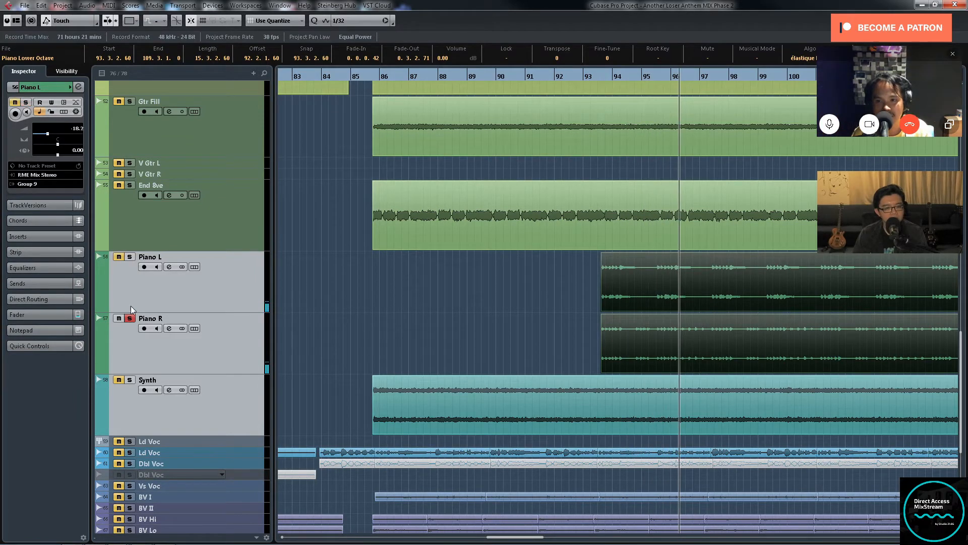
left_click(130, 257)
key("g")
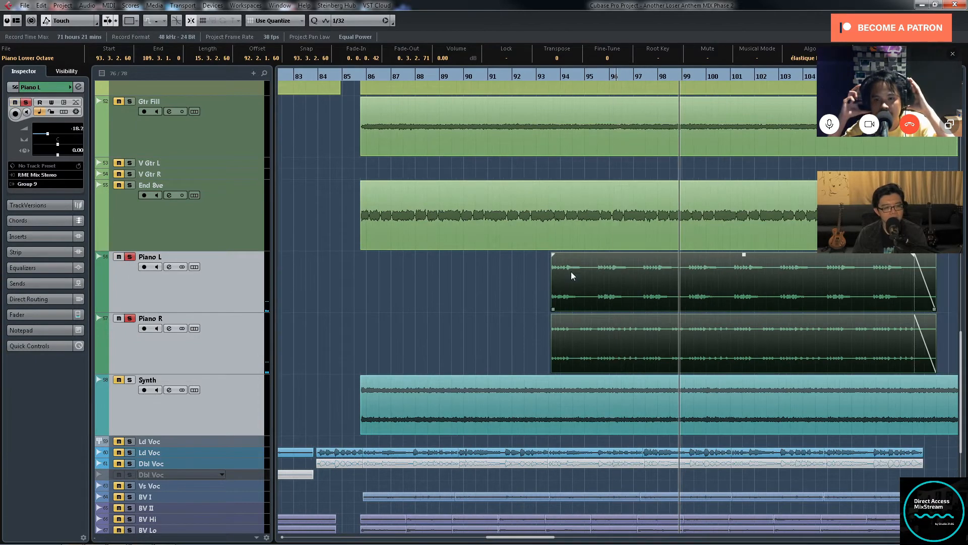
key("g")
key("g")
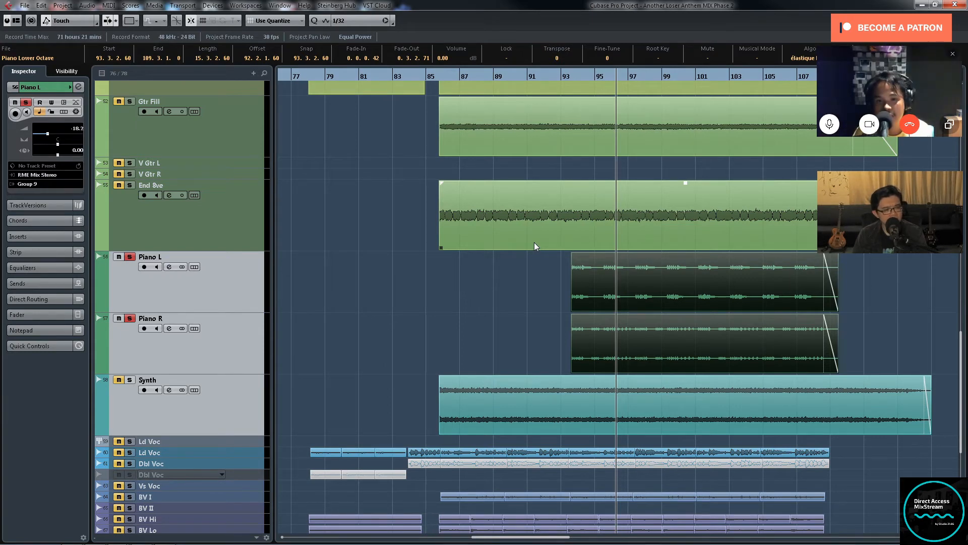
key("g")
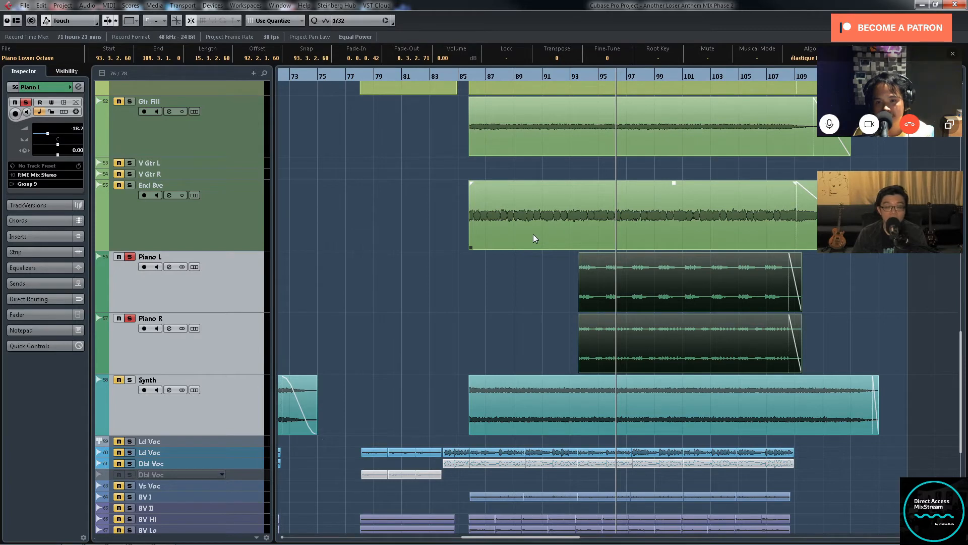
Step: Inspect the channel settings of Piano L and of its output group, Group 9
key("F3")
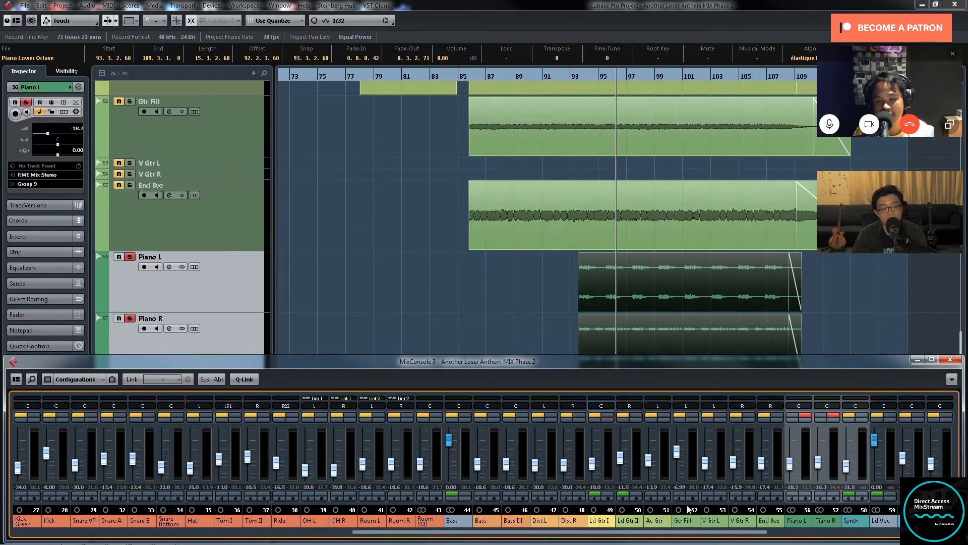
left_click(807, 425)
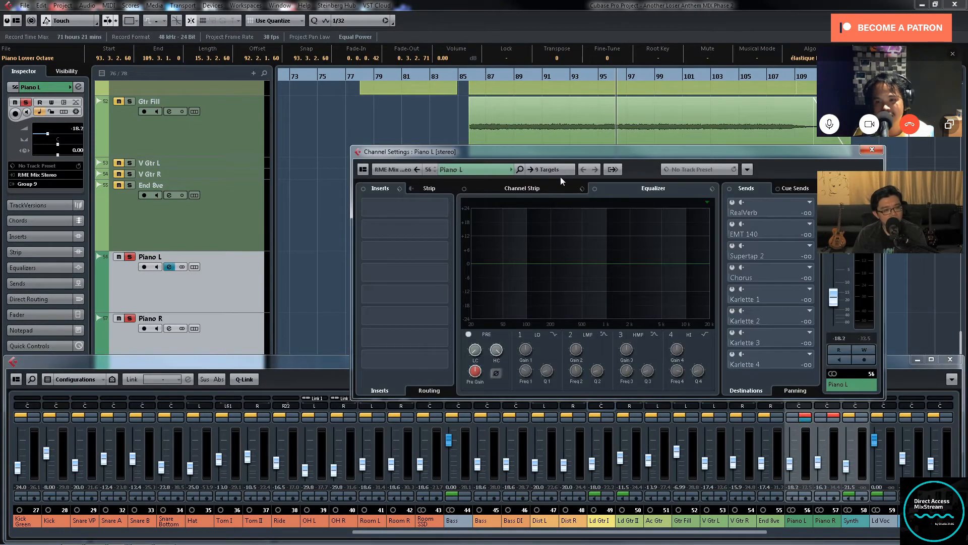
left_click(552, 171)
left_click(872, 150)
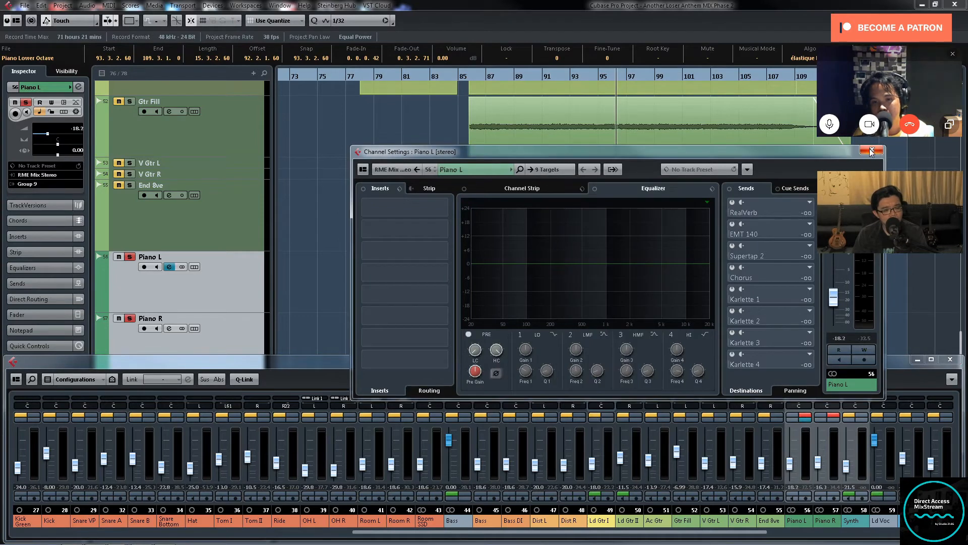
left_click(294, 329)
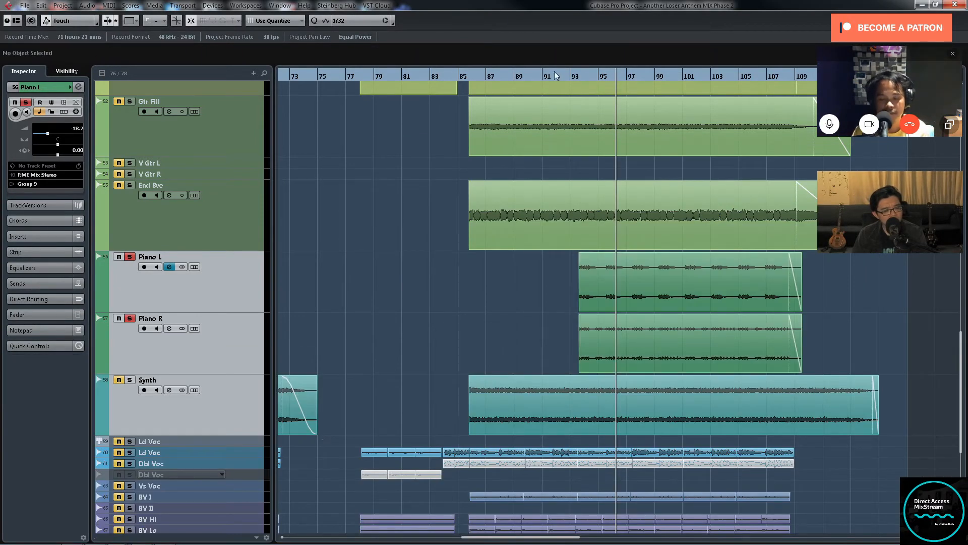
left_click(578, 76)
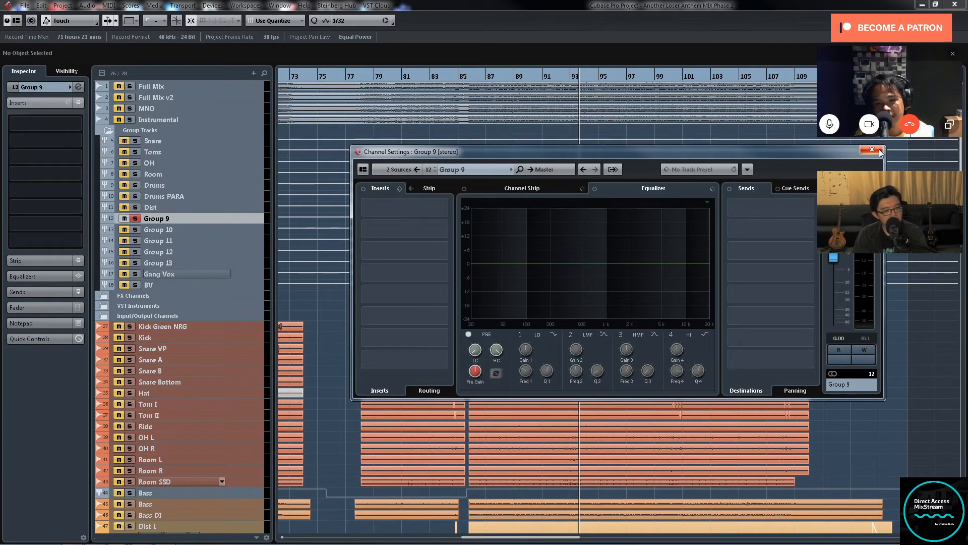
left_click(872, 149)
scroll(791, 330, "down", 10)
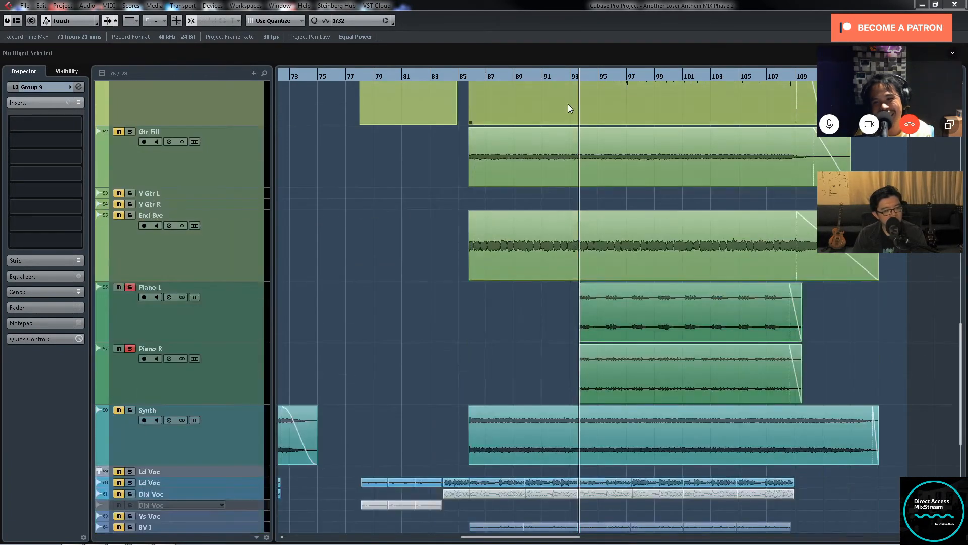
Step: Play both soloed piano tracks from the start of their clips, just after bar 93, following their waveforms up close
left_click(577, 77)
key("space")
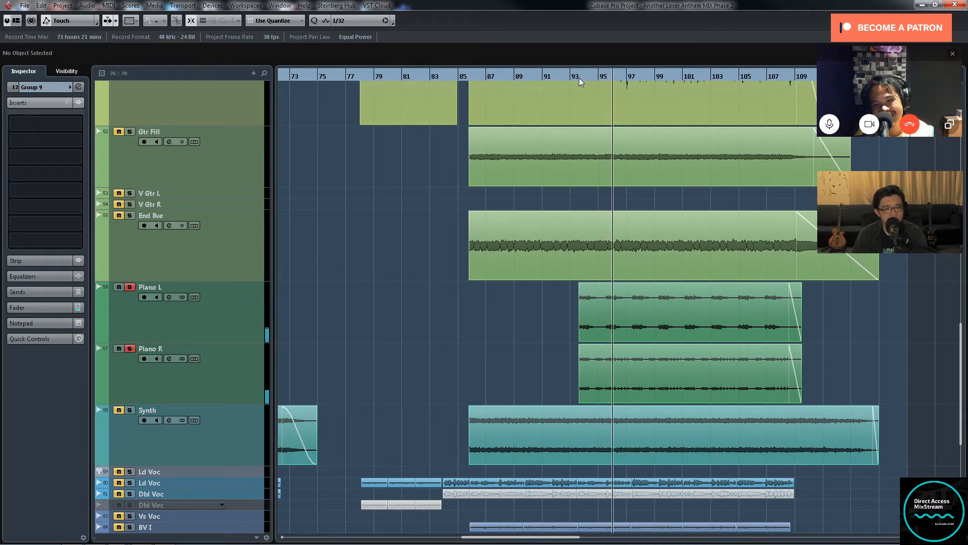
key("h")
key("h")
key("h")
key("h")
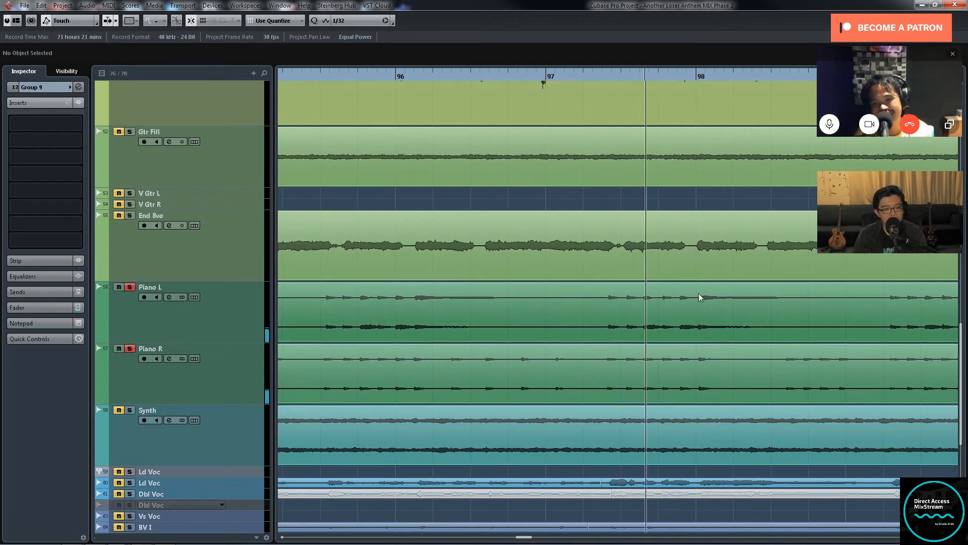
key("g")
key("g")
key("g")
key("g")
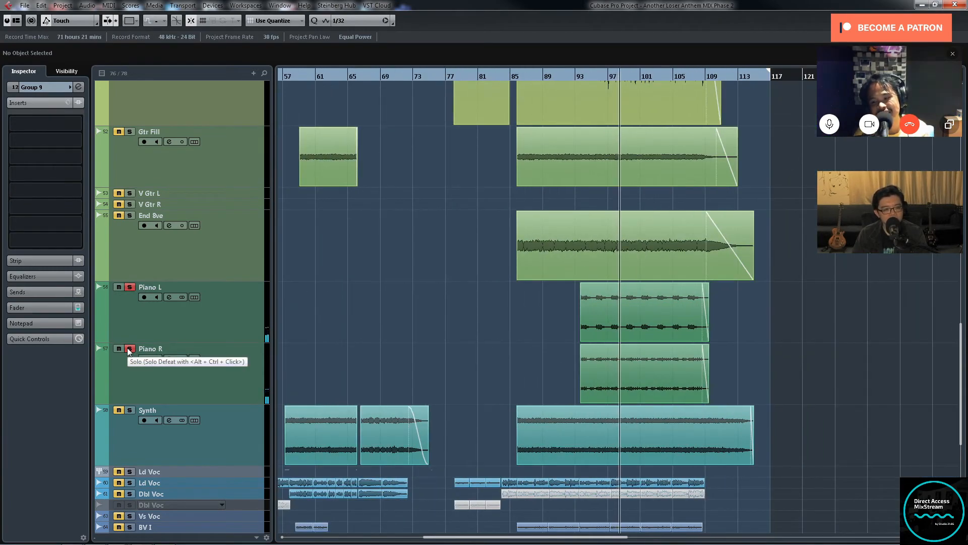
Step: Take Piano R and Piano L out of solo and close the Group 9 channel settings
left_click(130, 348)
left_click(130, 287)
key("g")
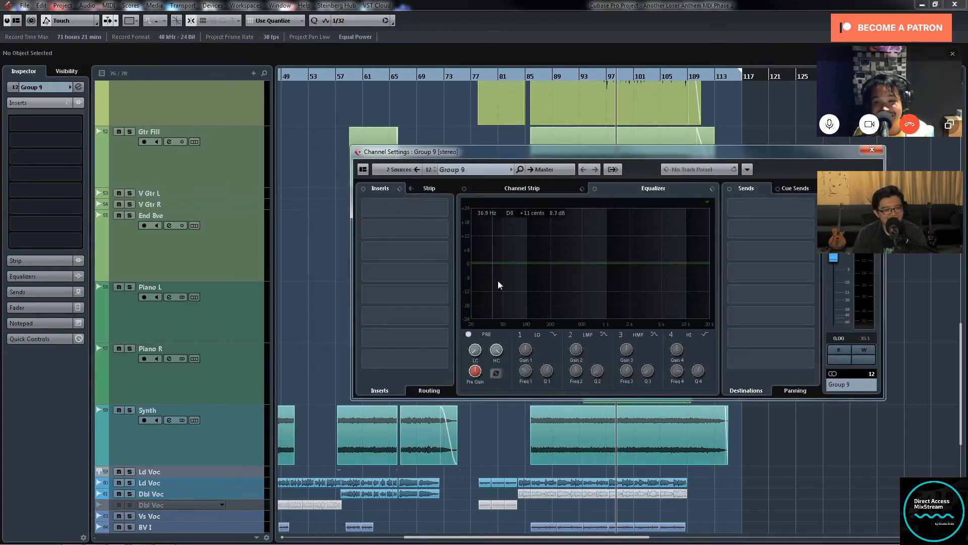
left_click(871, 149)
Step: Find the Piano L channel in the mixer, review its channel settings and close them
key("F3")
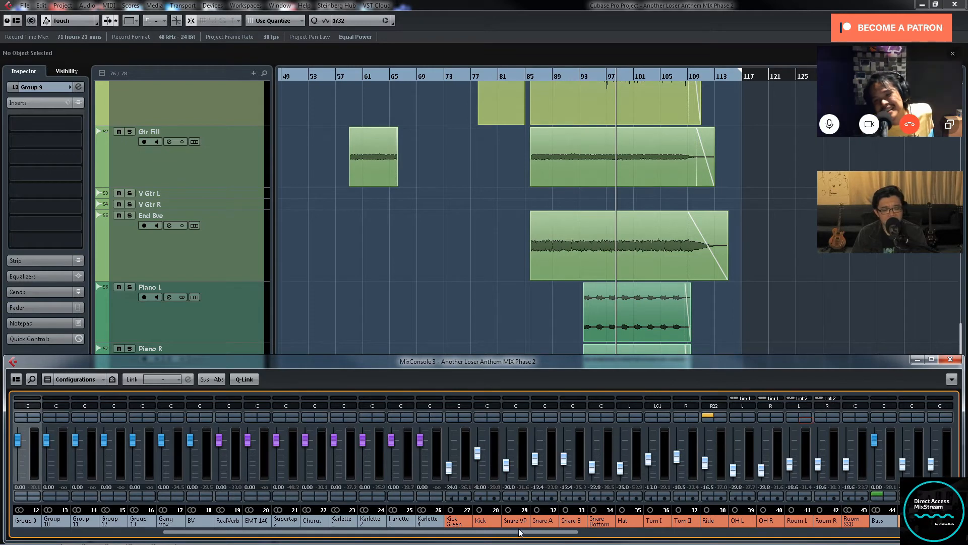
left_click_drag(521, 532, 892, 542)
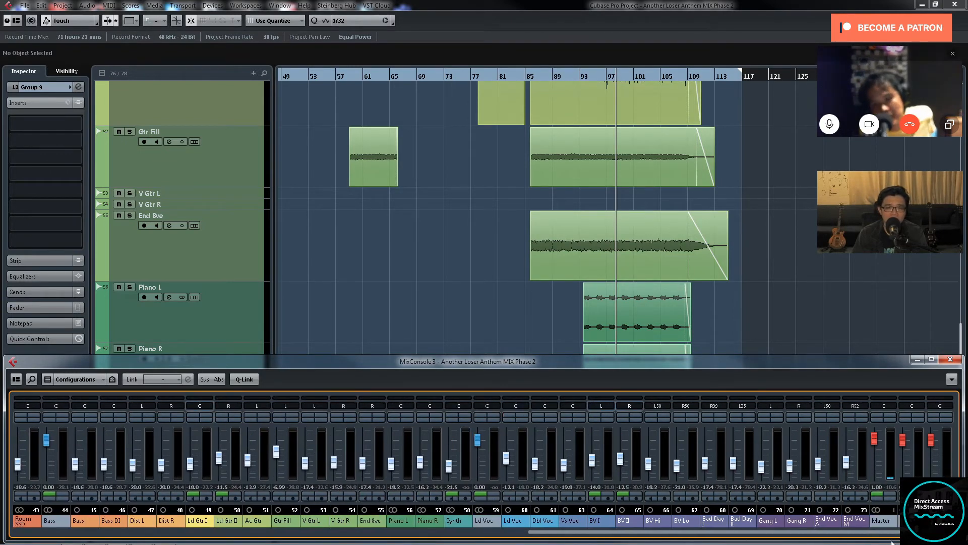
left_click(408, 419)
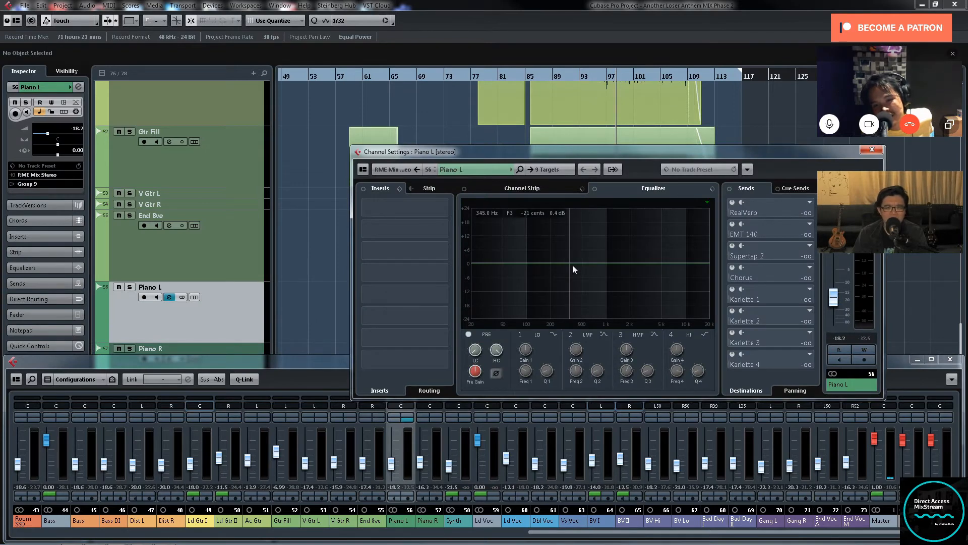
left_click(871, 149)
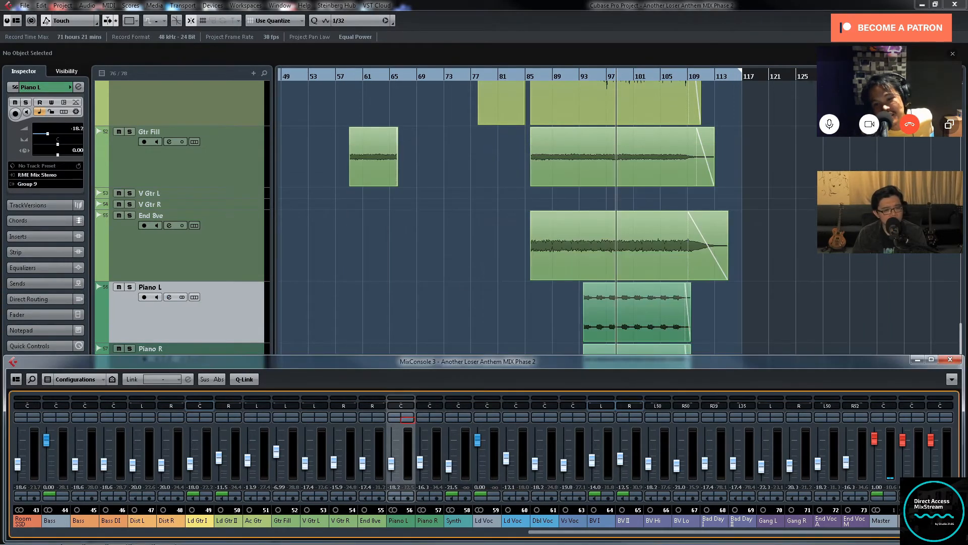
Step: Solo the Synth track and set the playback position to the start of its first clip
scroll(469, 265, "down", 3)
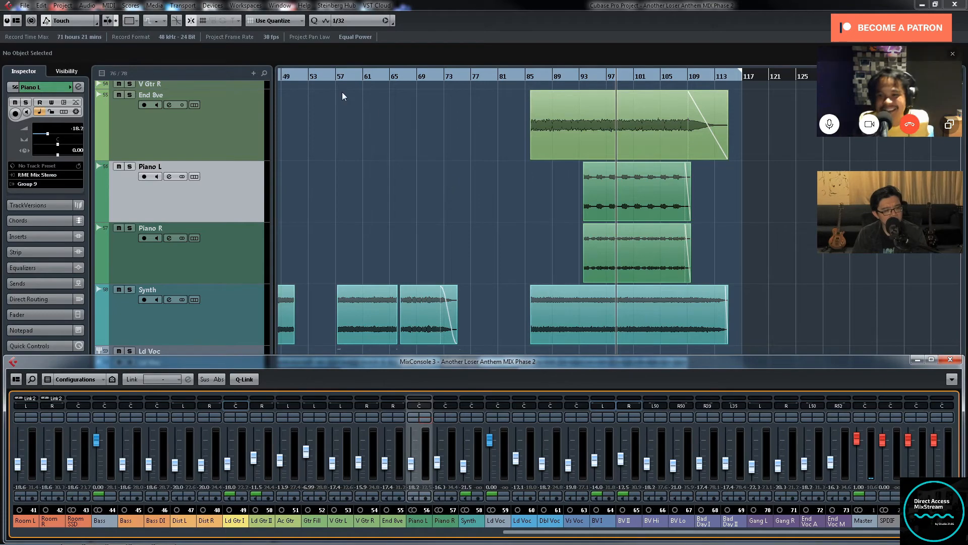
left_click(340, 77)
key("h")
key("h")
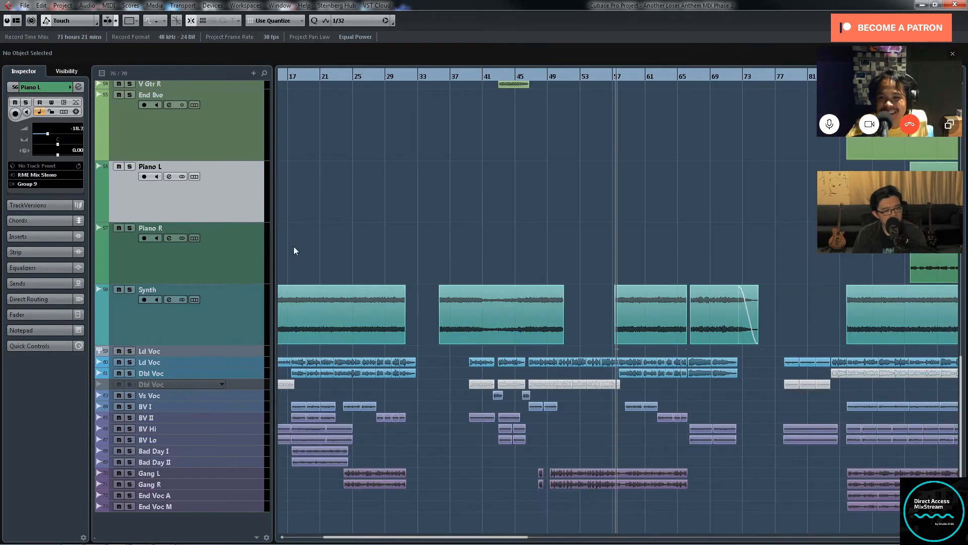
key("g")
key("g")
key("g")
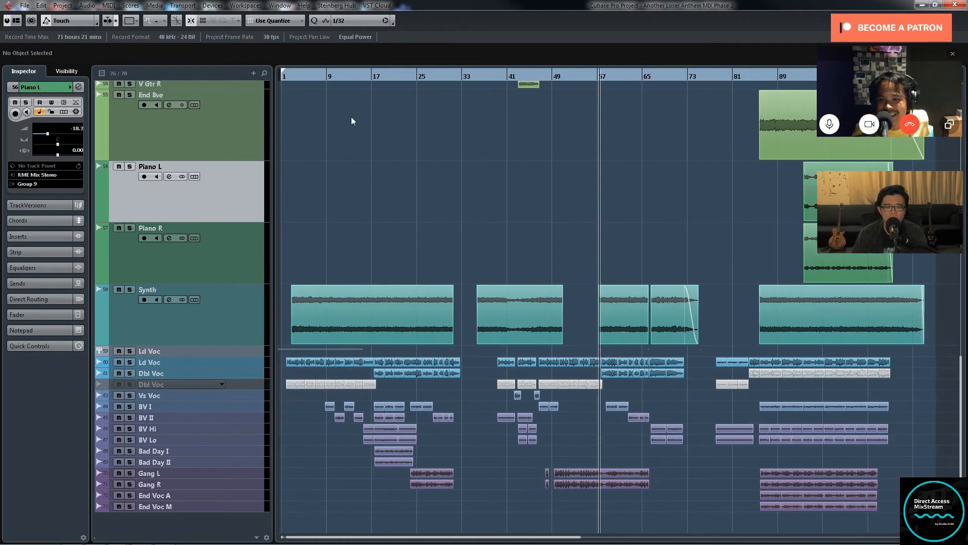
left_click(307, 77)
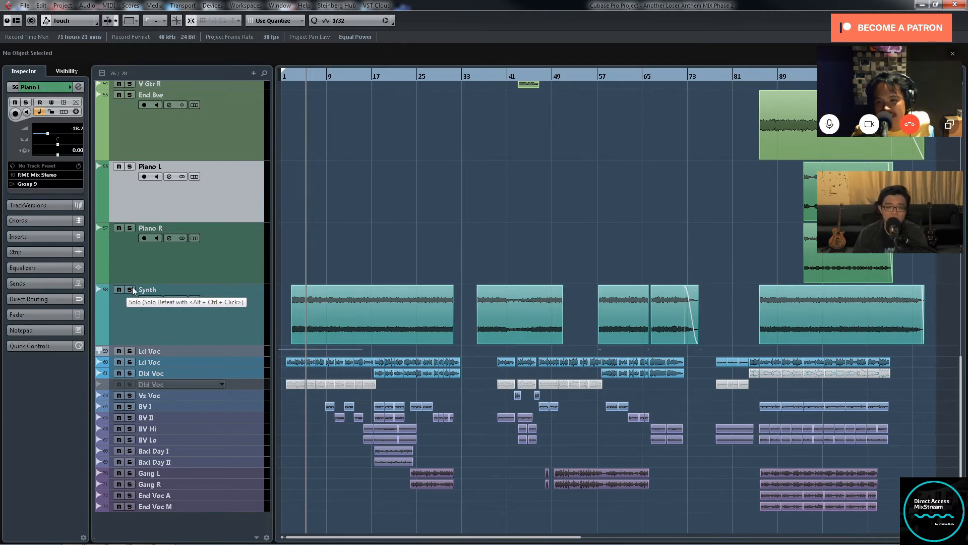
left_click(129, 290)
left_click(291, 76)
Step: Inspect the Synth channel's inserts and EQ curve from the mixer while its first clip plays
key("F3")
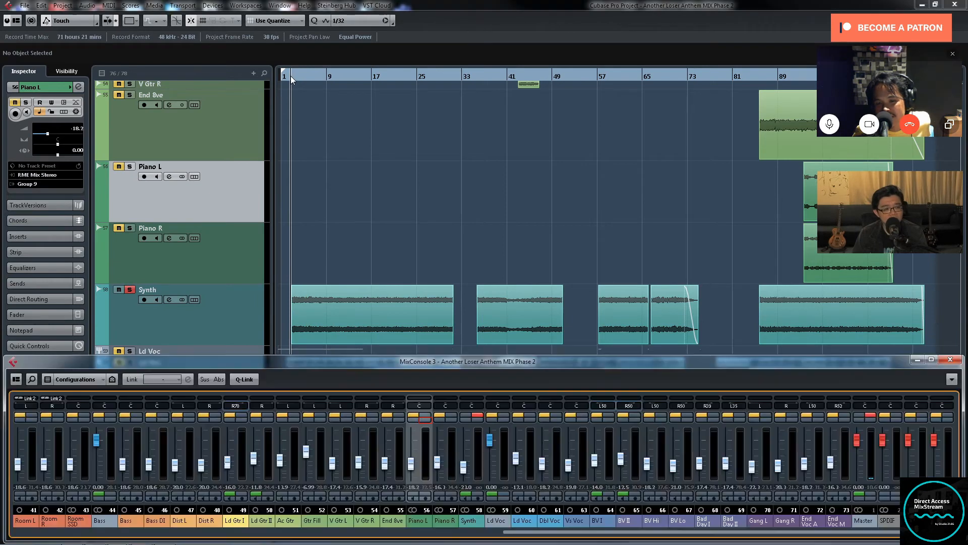
left_click(478, 417)
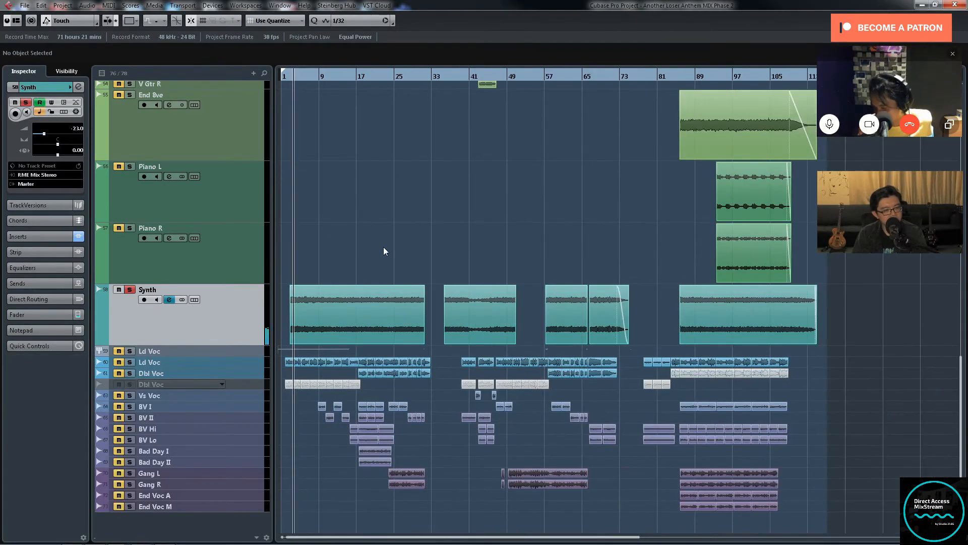
key("h")
key("h")
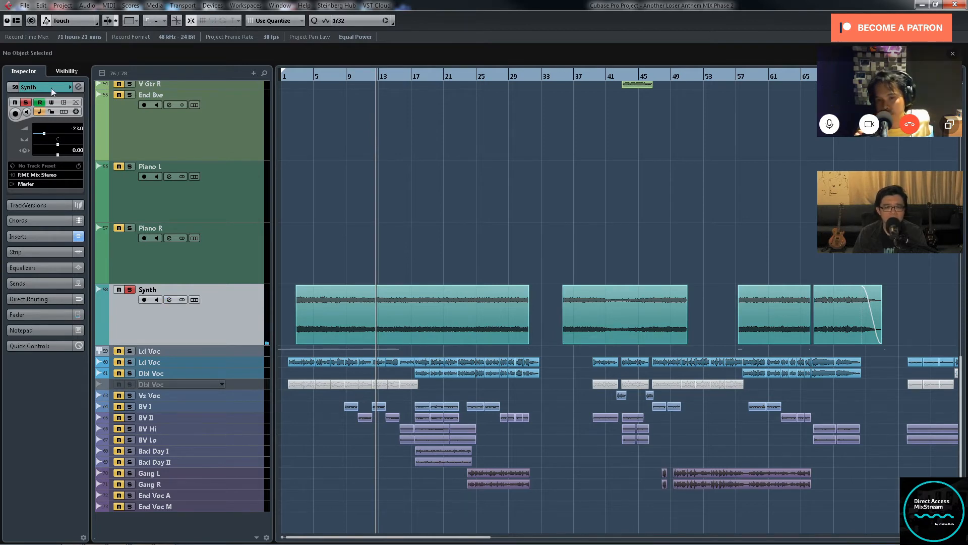
Step: Inspect the UAD LA3A insert on the Synth track with playback, and close its editor and the channel settings
left_click(77, 88)
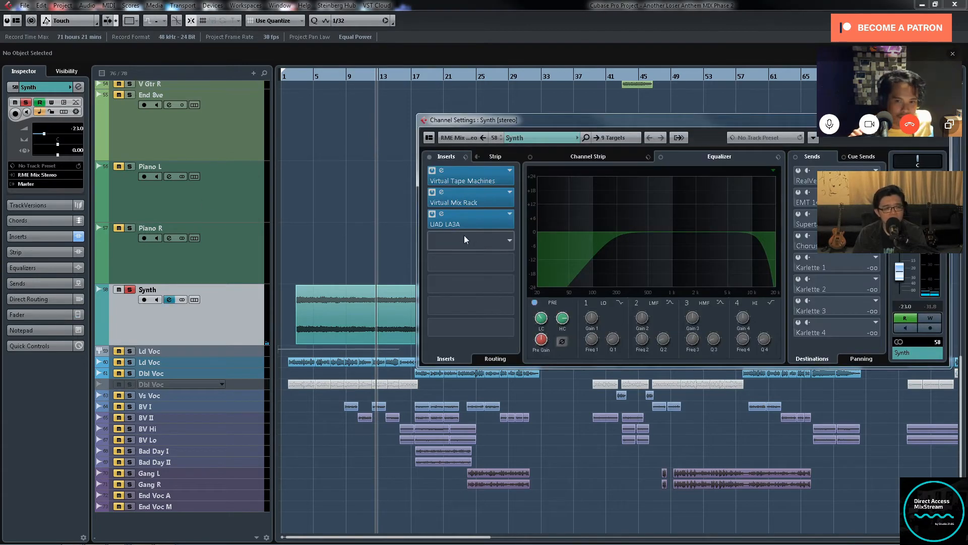
left_click(497, 223)
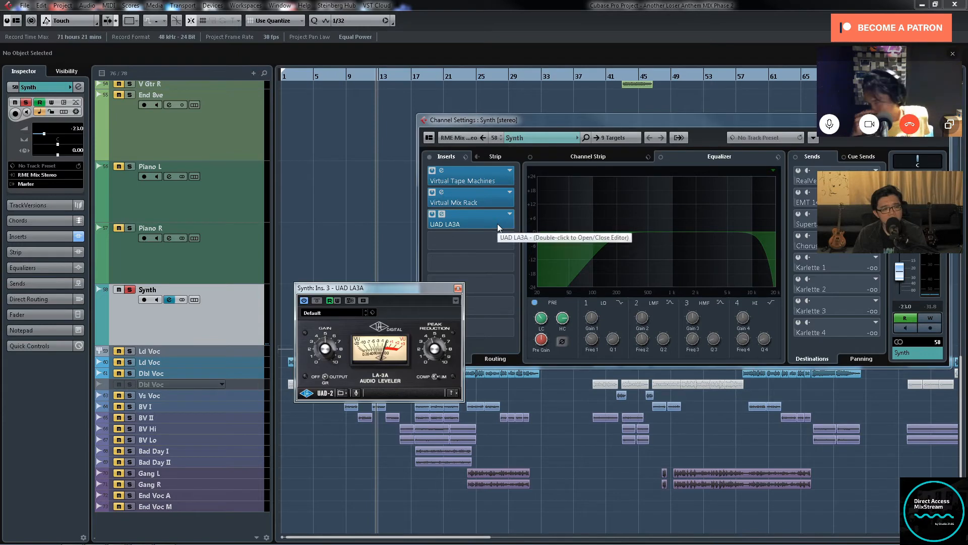
key("space")
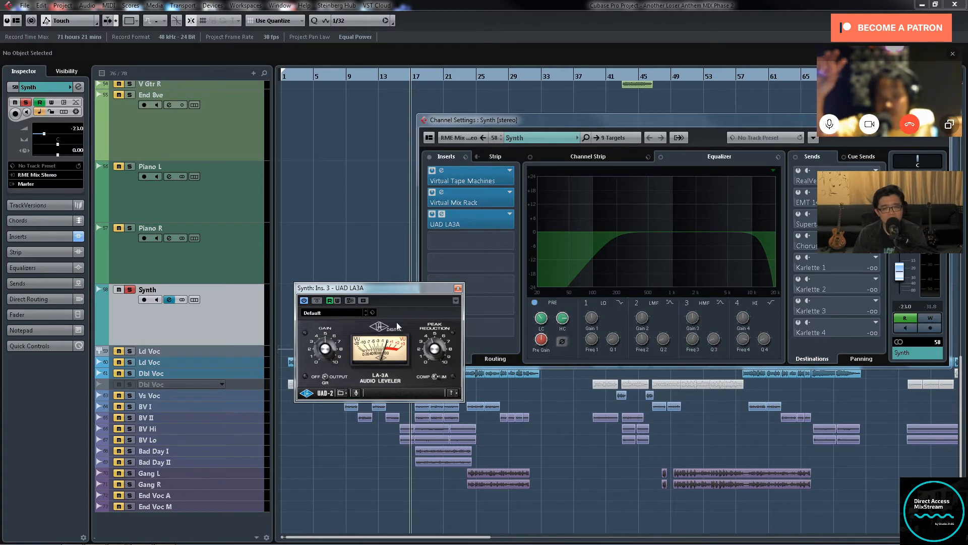
left_click(457, 289)
key("Escape")
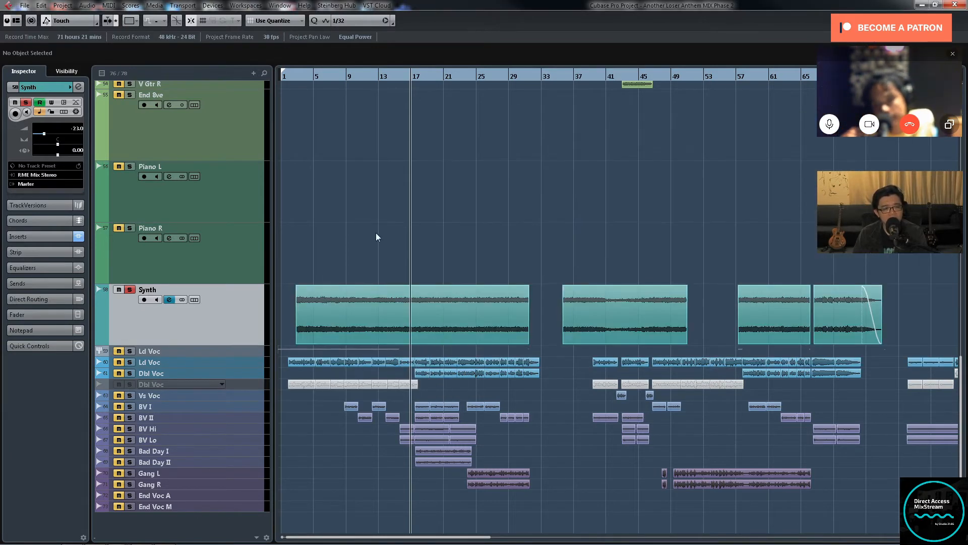
Step: Unsolo the Synth track and play the full mix from just before its first clip
left_click(129, 290)
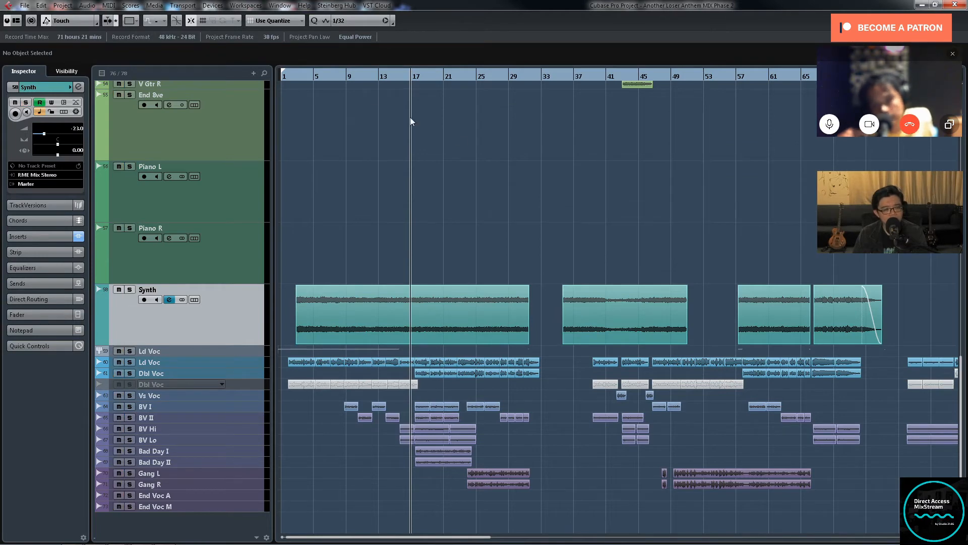
left_click(295, 76)
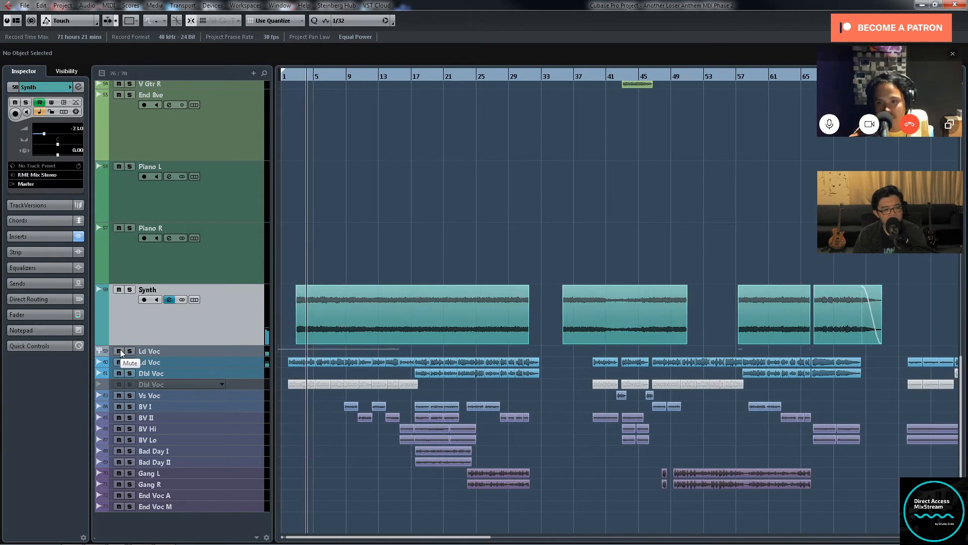
key("h")
key("h")
key("h")
key("h")
key("h")
key("h")
key("h")
key("g")
key("g")
key("g")
key("g")
key("g")
key("g")
key("g")
key("g")
key("g")
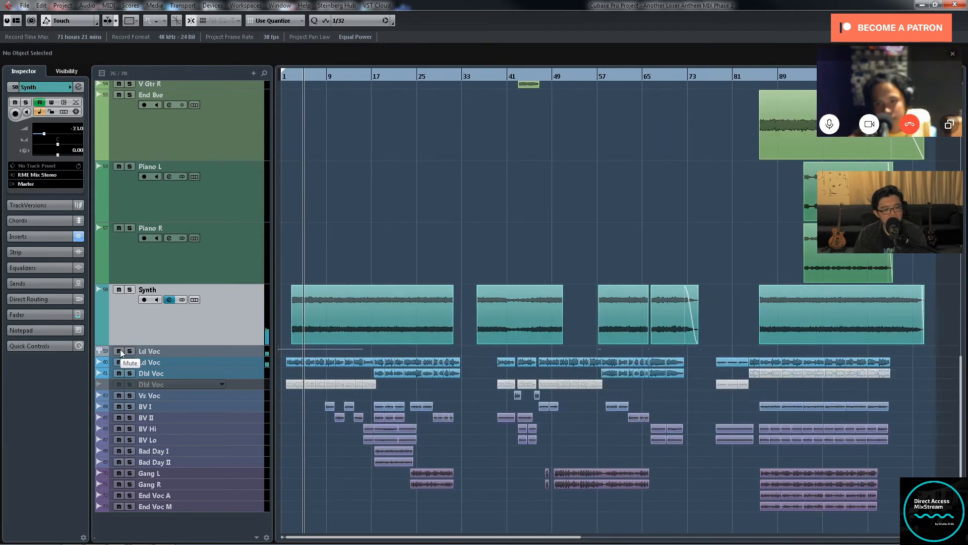
key("g")
key("g")
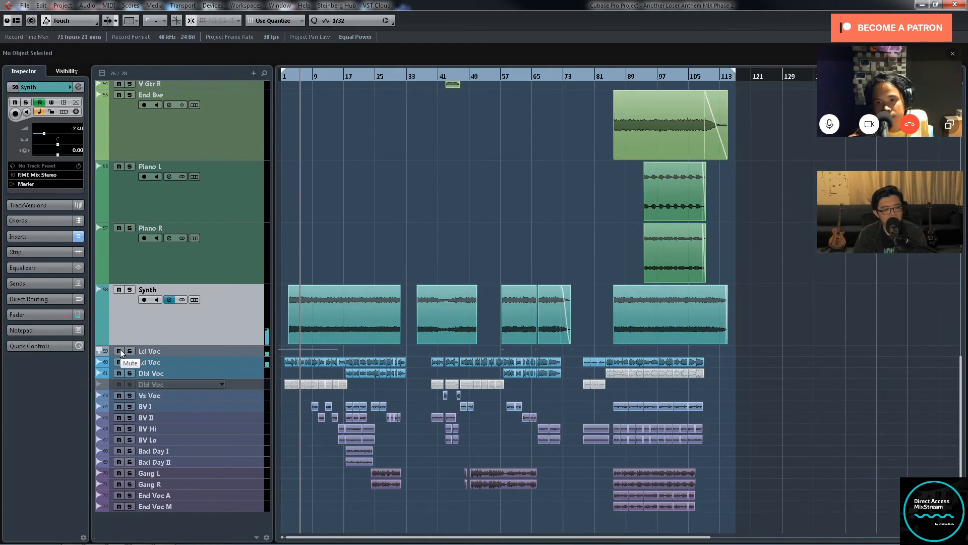
key("h")
key("h")
key("h")
key("h")
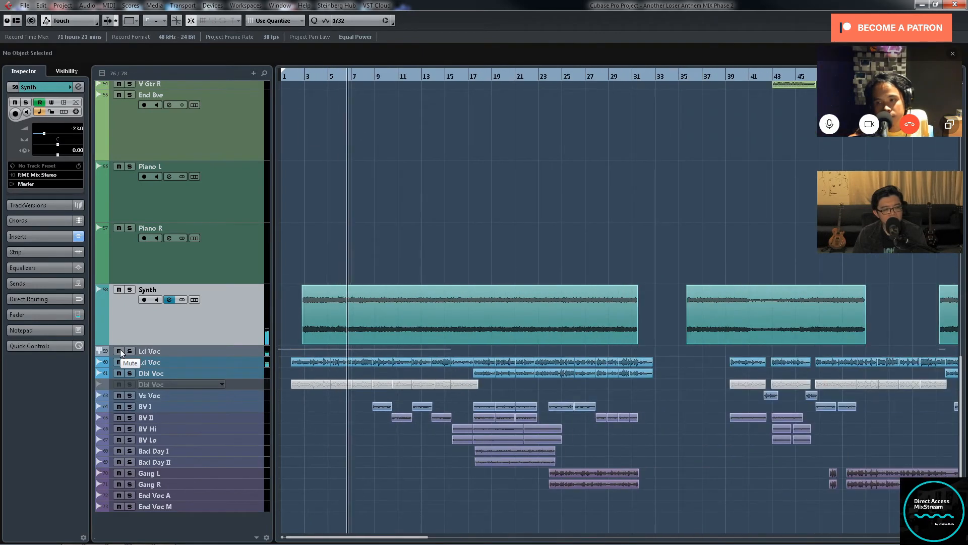
key("g")
key("g")
key("g")
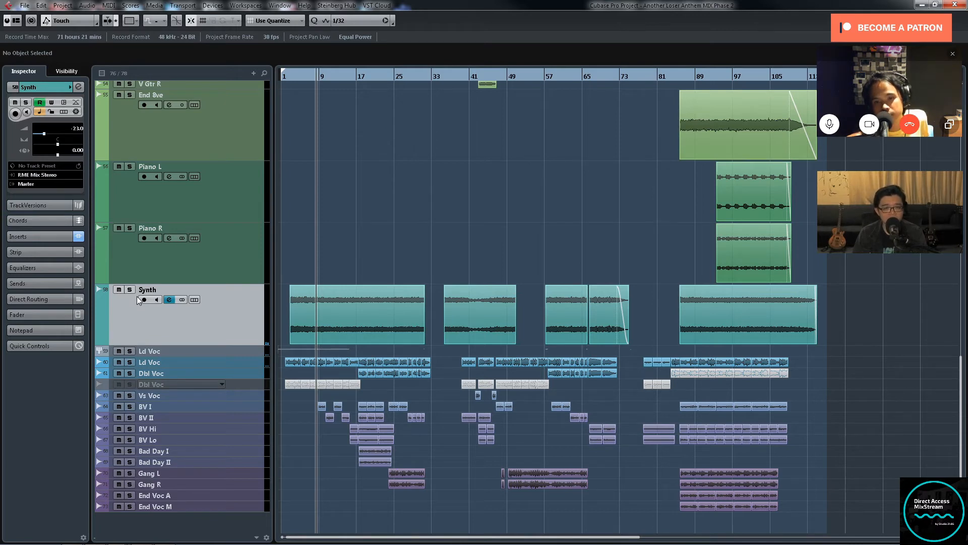
key("h")
key("h")
key("h")
key("h")
key("h")
key("h")
key("h")
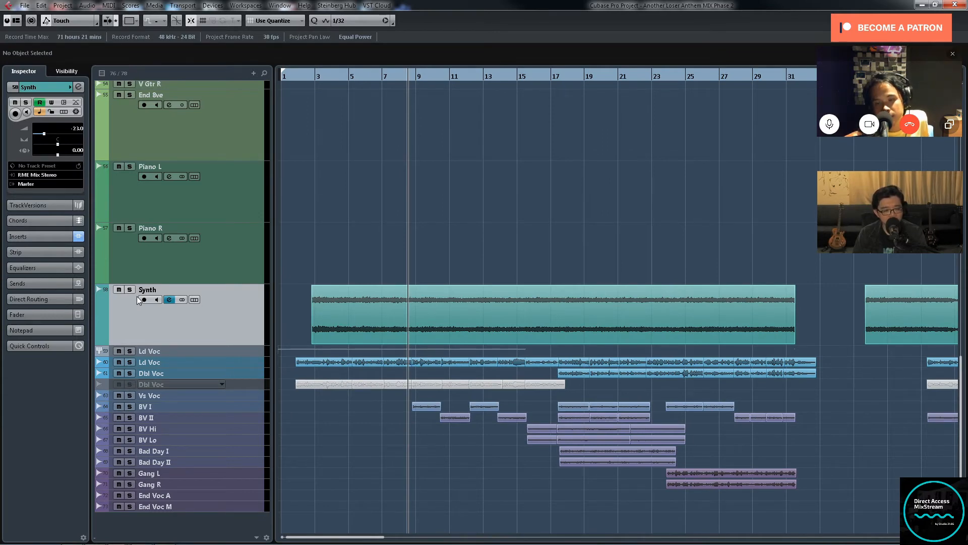
key("h")
key("g")
key("g")
key("g")
key("g")
key("g")
key("g")
key("g")
key("g")
key("g")
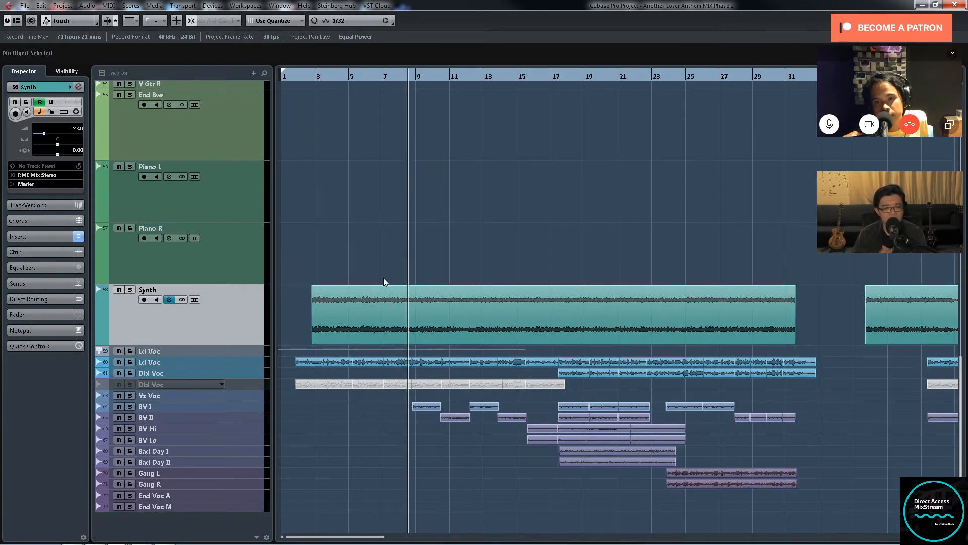
key("g")
key("g")
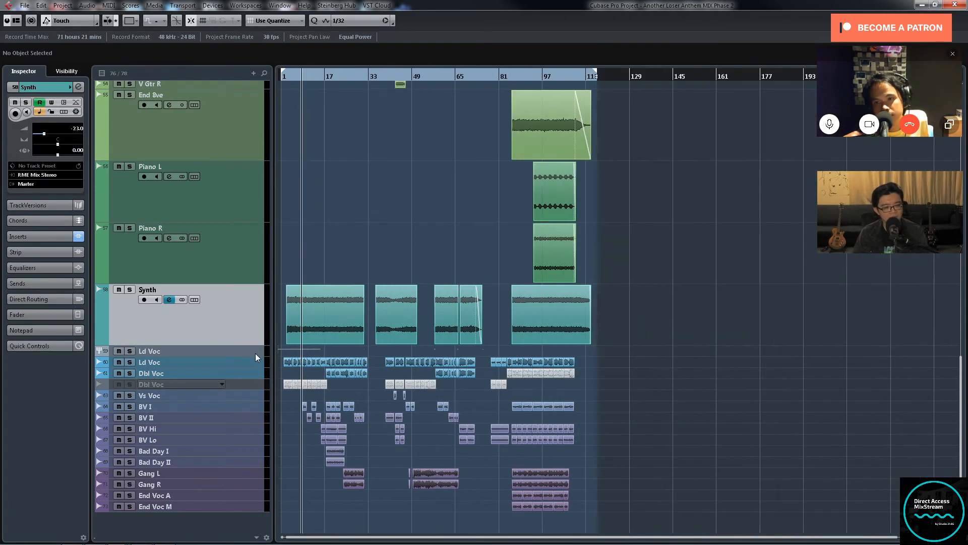
left_click_drag(251, 361, 247, 406)
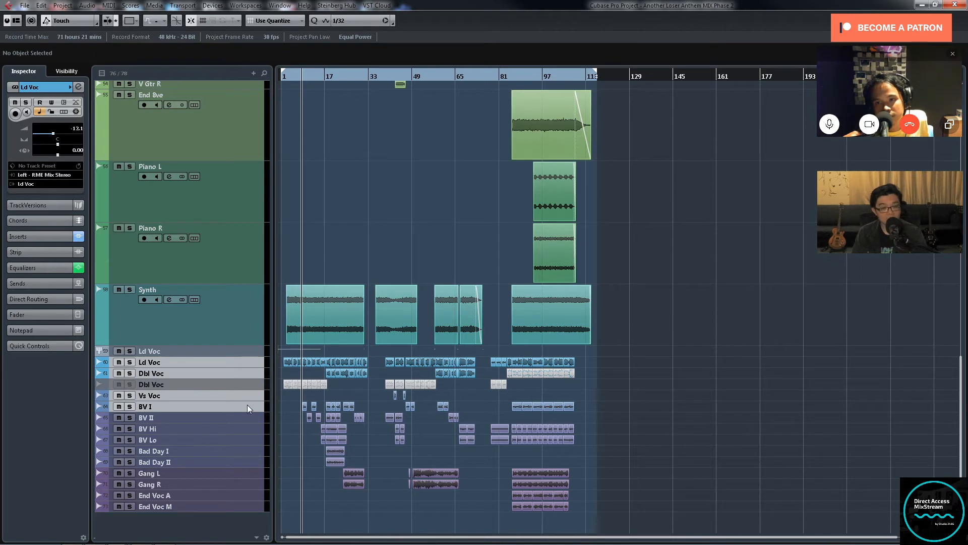
key("h")
key("h")
key("h")
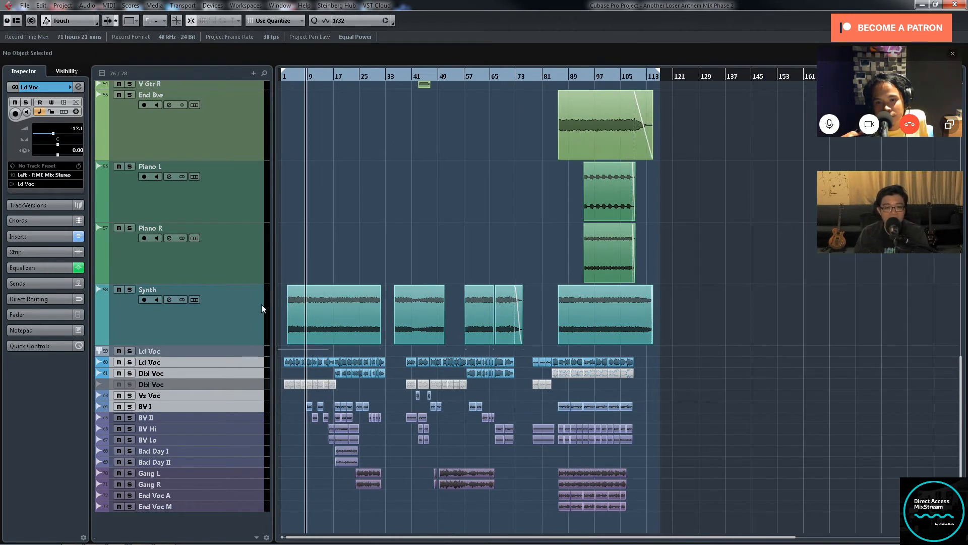
key("g")
key("g")
key("g")
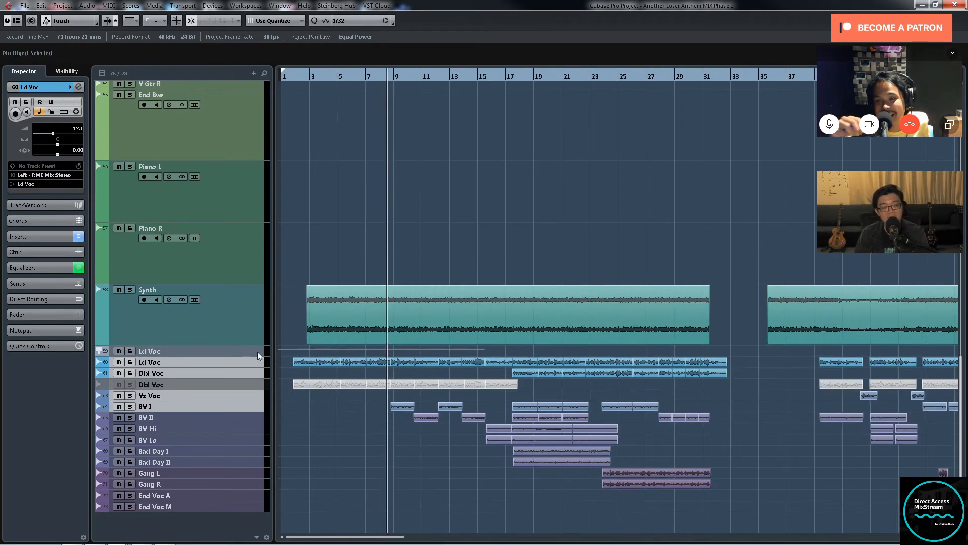
Step: Select the Ld Voc and active Dbl Voc tracks and enlarge them so their waveforms are readable
left_click_drag(253, 361, 253, 373)
key("ctrl+Down")
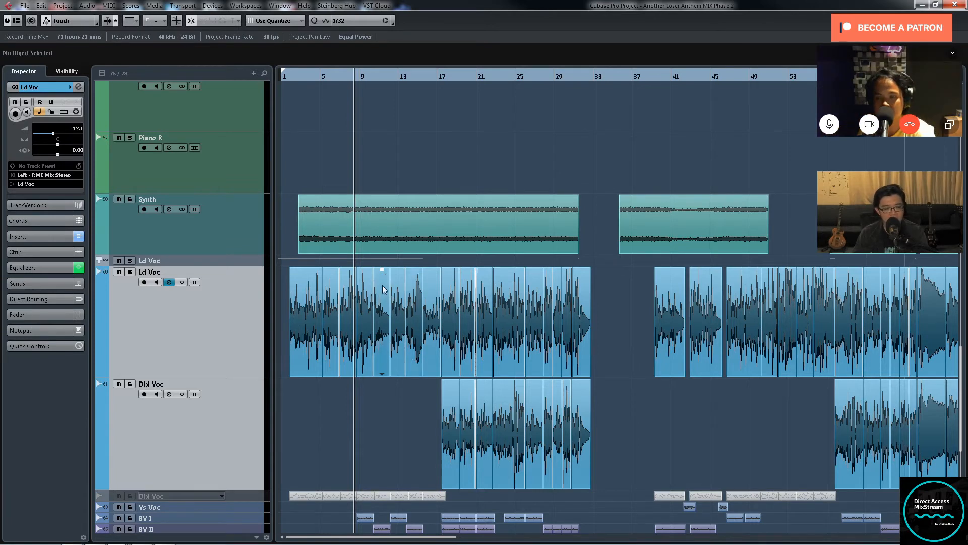
scroll(634, 403, "down", 3)
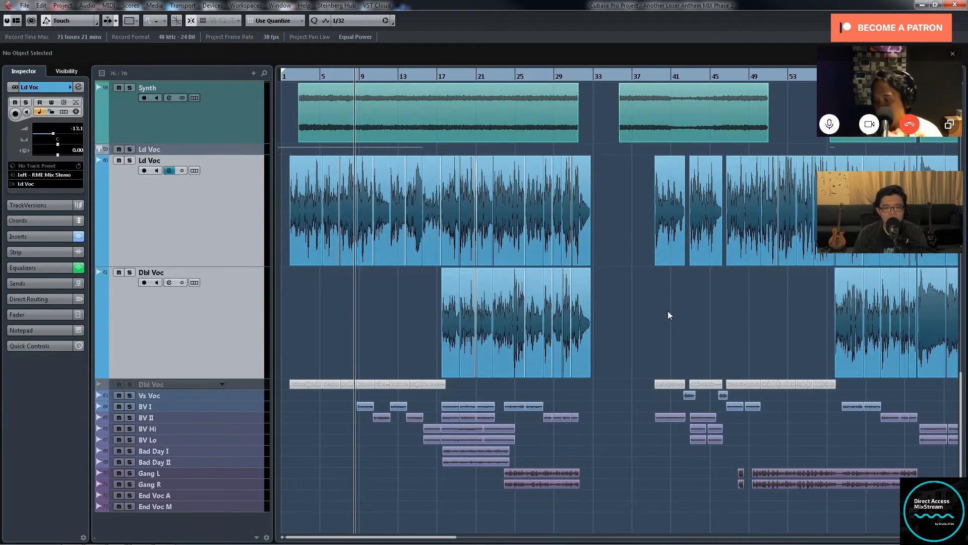
key("g")
key("g")
key("g")
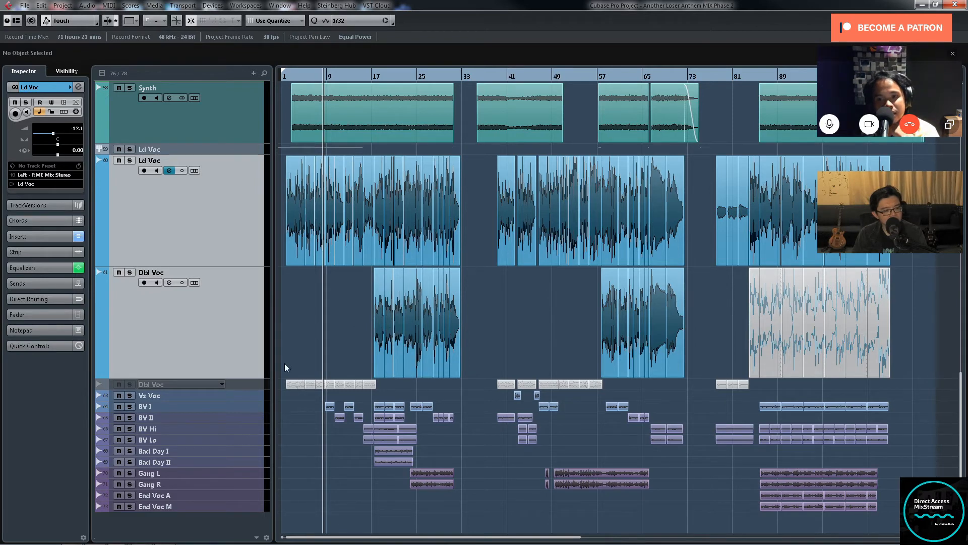
Step: Enlarge the disabled Dbl Voc track, then briefly select the active Dbl Voc track's unmuted clips
left_click(262, 385)
left_click_drag(256, 389, 257, 420)
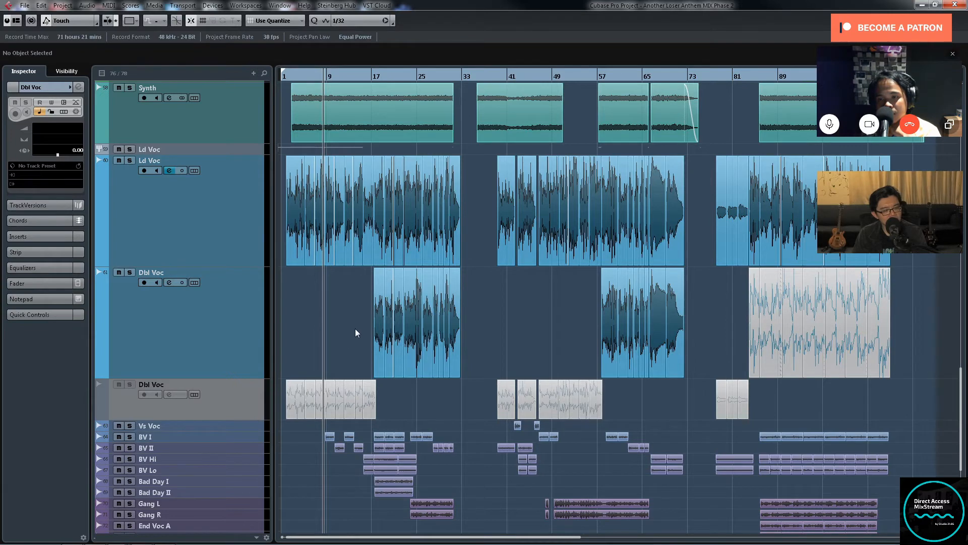
left_click_drag(355, 328, 728, 339)
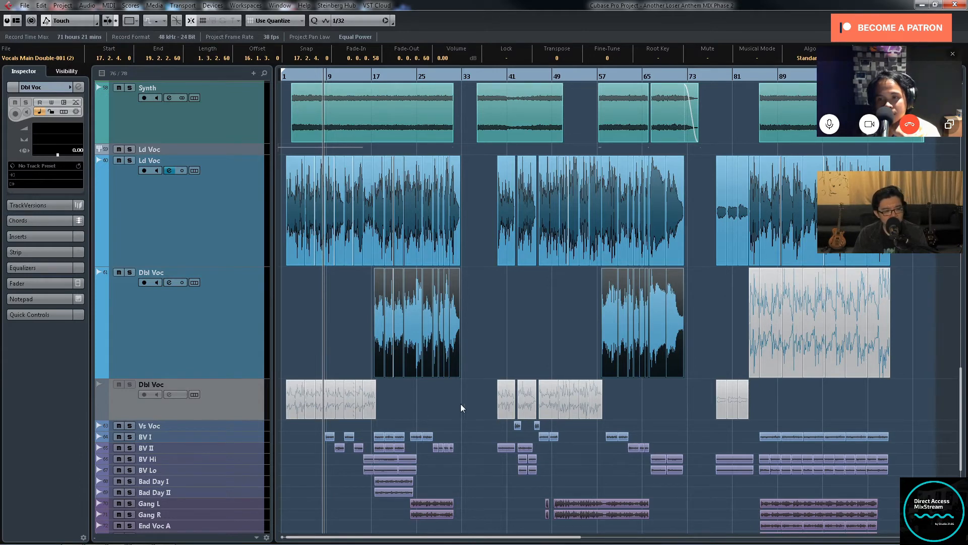
left_click(479, 309)
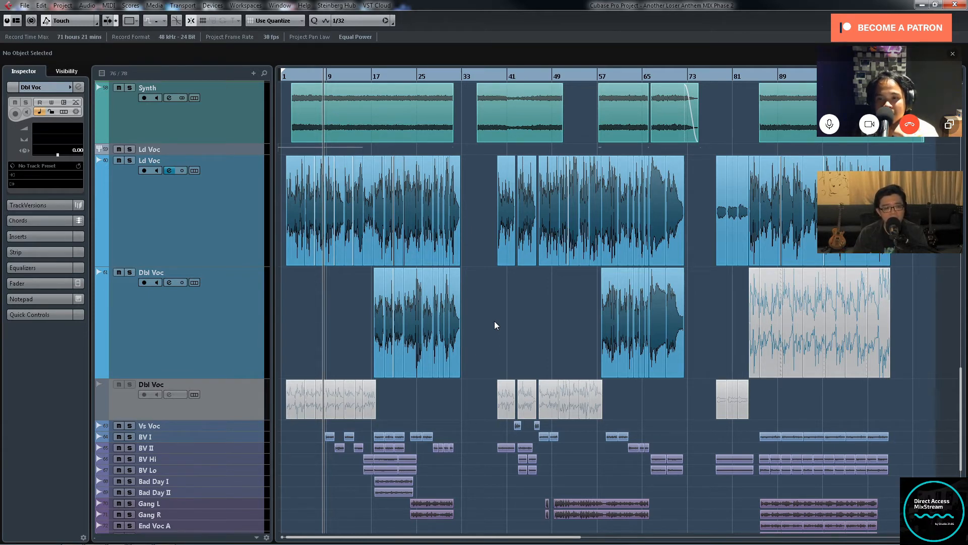
Step: Select the Vs Voc and BV I tracks and increase their height to show the waveforms
left_click(240, 429)
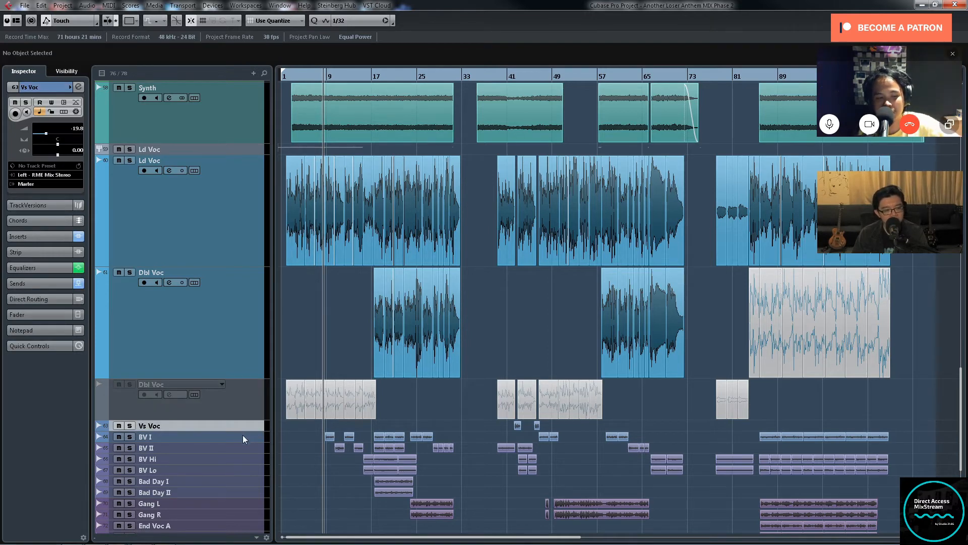
left_click(243, 435, "ctrl")
left_click_drag(241, 431, 241, 521)
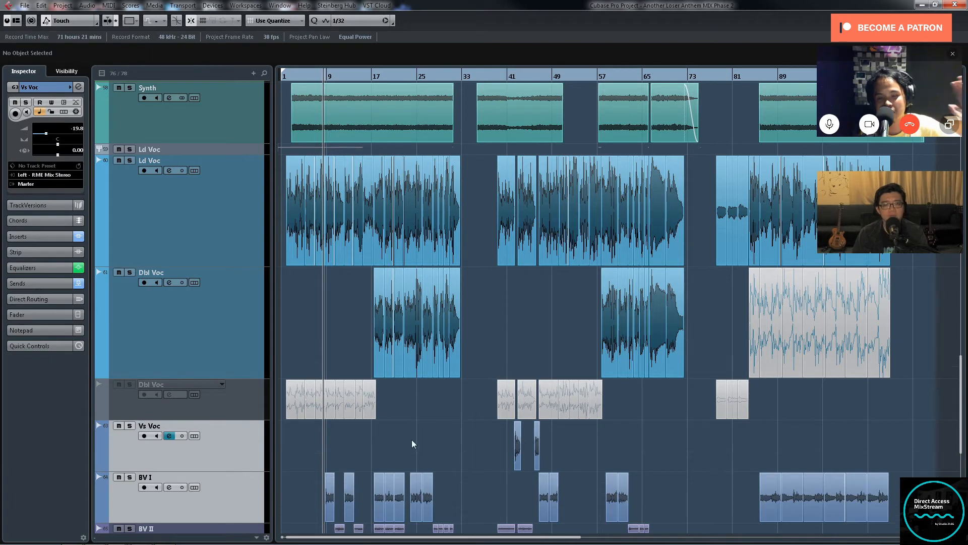
scroll(465, 418, "down", 5)
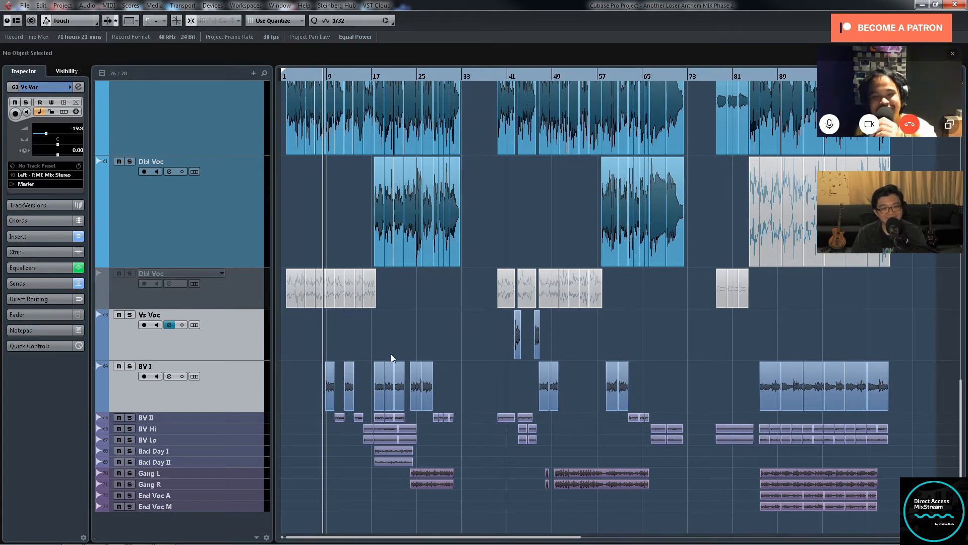
Step: Solo the BV I and BV II tracks with playback running from the first BV I clip
left_click(130, 366)
key("h")
key("h")
key("h")
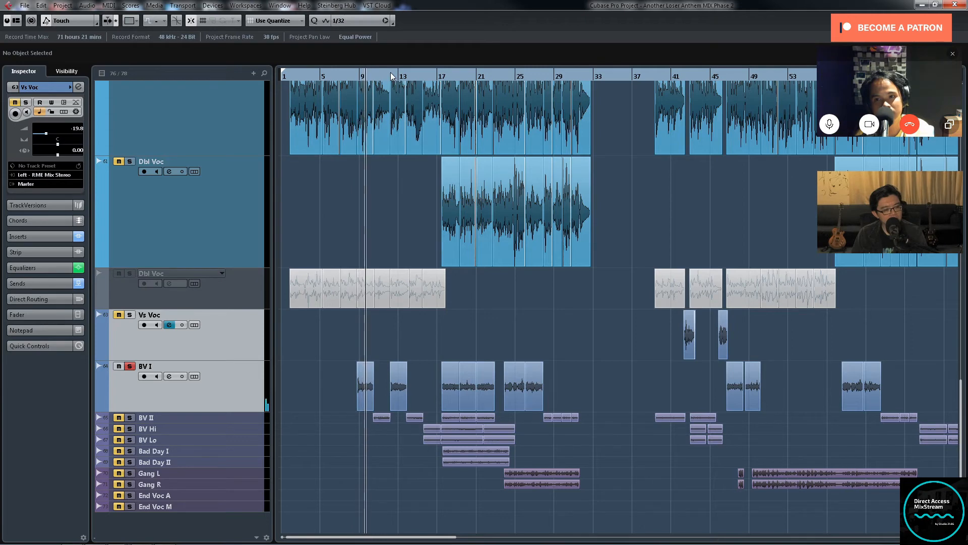
left_click(118, 417)
left_click(130, 417)
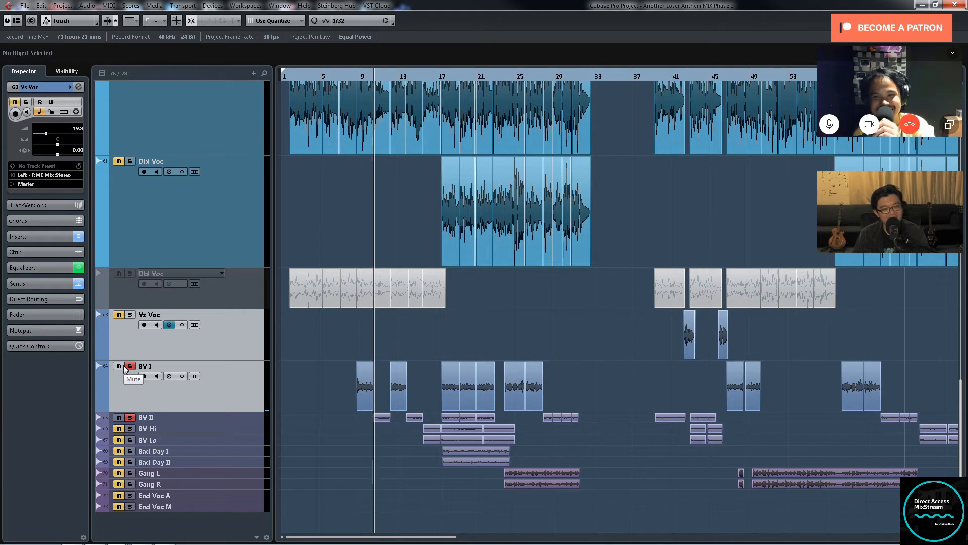
Step: Examine the first BV I and BV II clips up close and check their channels in MixConsole 3
key("h")
key("h")
key("h")
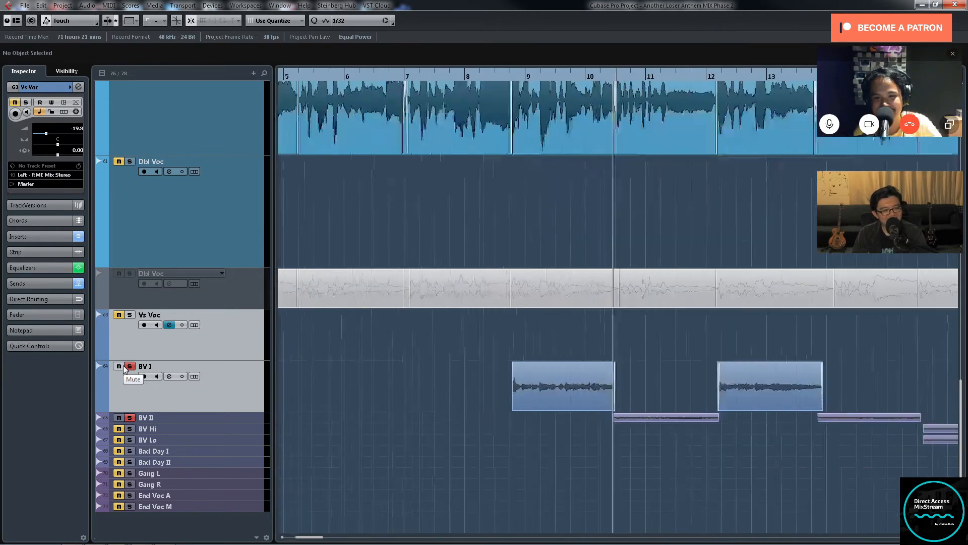
key("h")
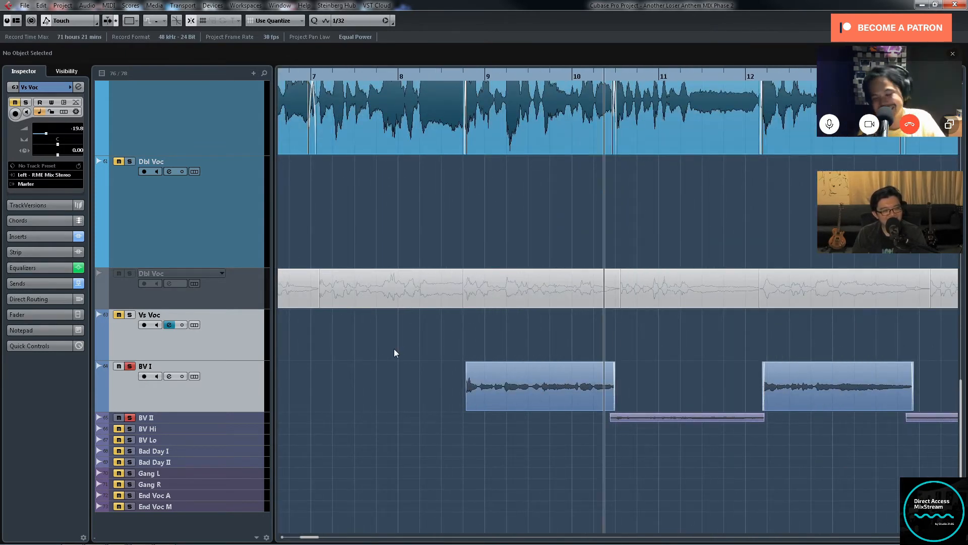
key("F3")
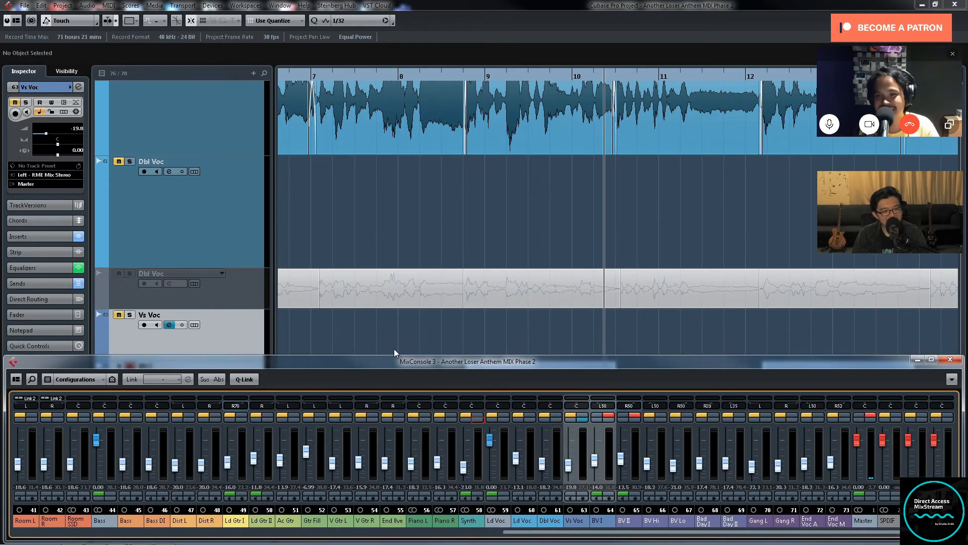
left_click(916, 360)
Step: Select the first clip on the BV II track while viewing the surrounding backing vocal clips
key("g")
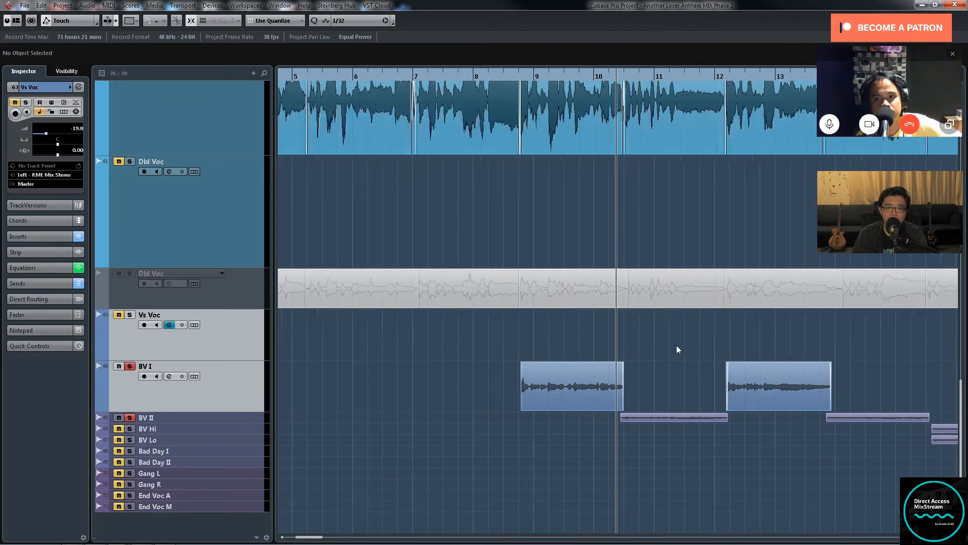
key("g")
key("g")
left_click(645, 418)
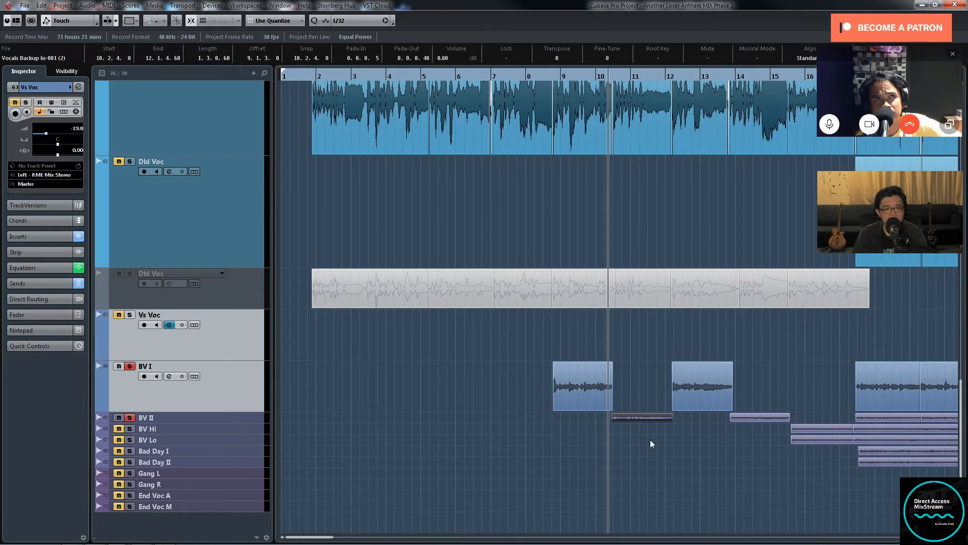
key("g")
key("g")
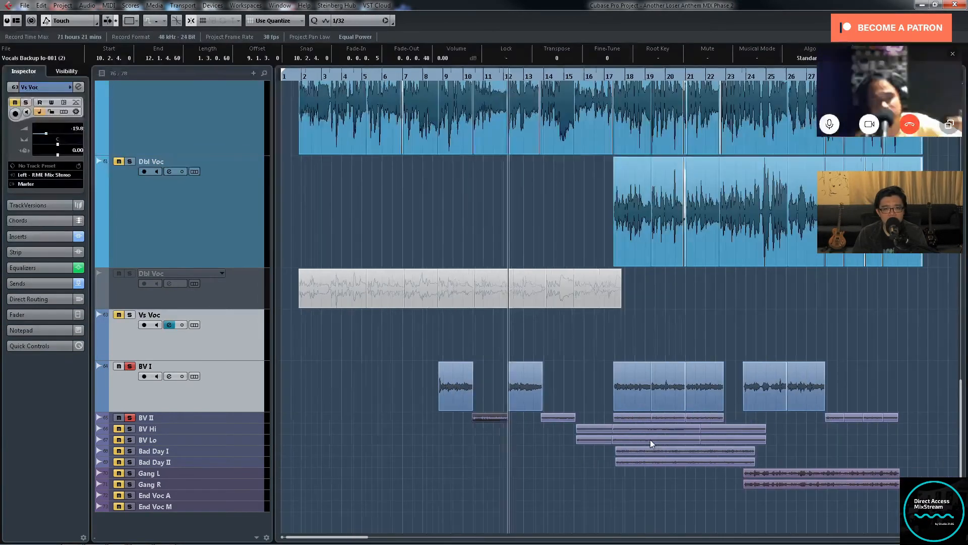
Step: Play back the soloed backing vocals across the handover from the first BV I clip to BV II
key("g")
key("g")
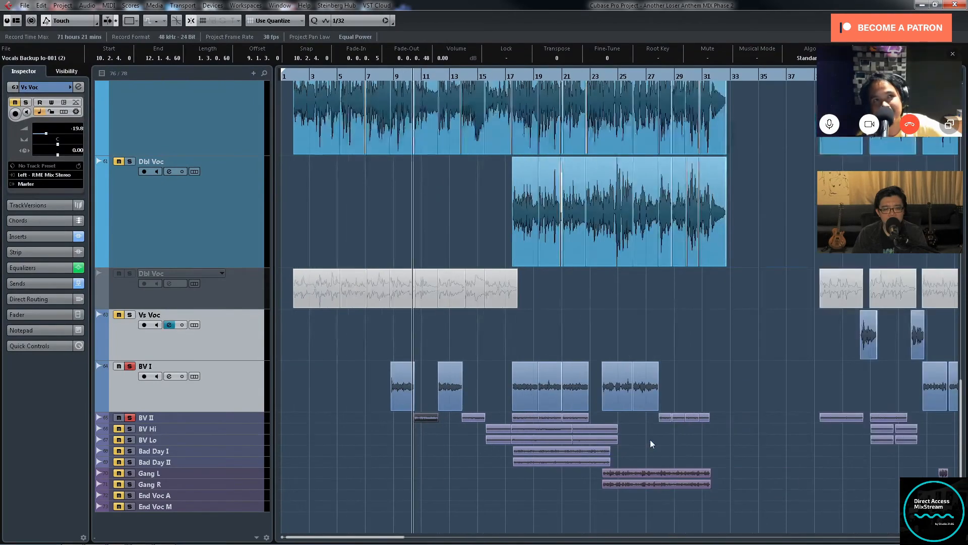
key("h")
key("g")
key("h")
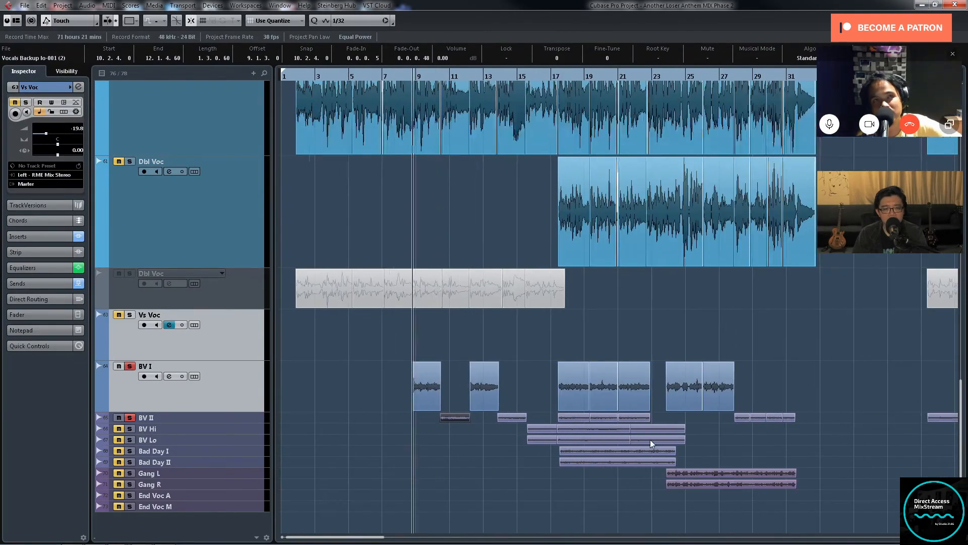
key("h")
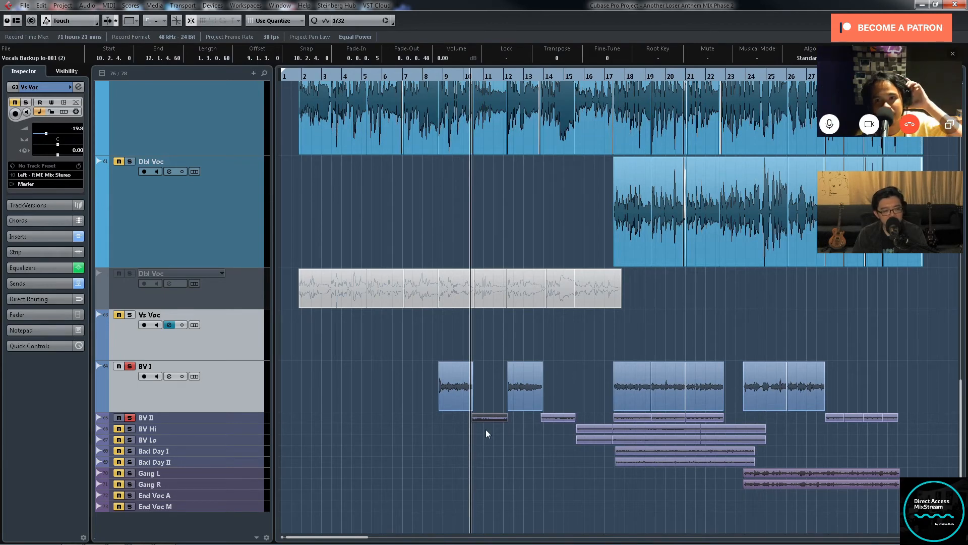
key("space")
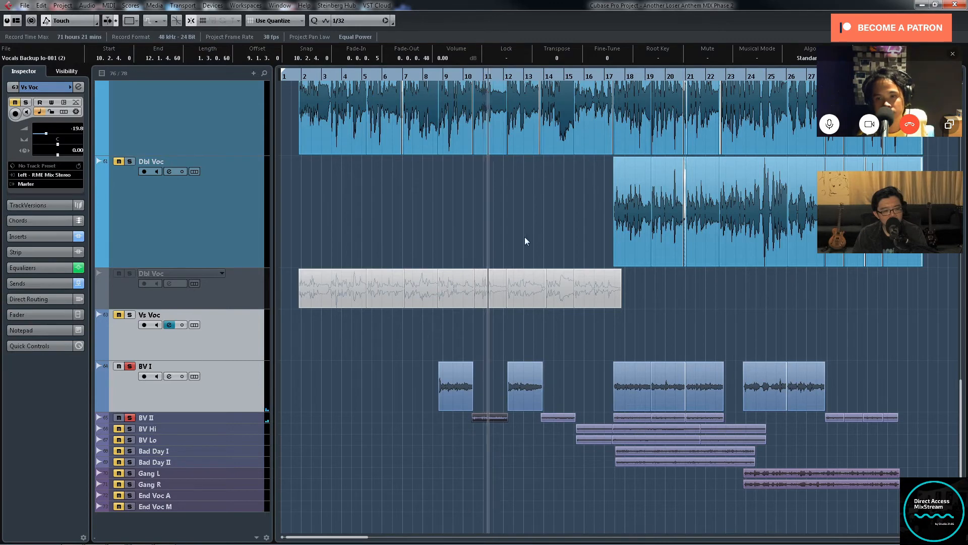
Step: Place the playhead at the start of the BV Hi and BV Lo clips after bar 15 and solo both tracks
left_click(573, 74)
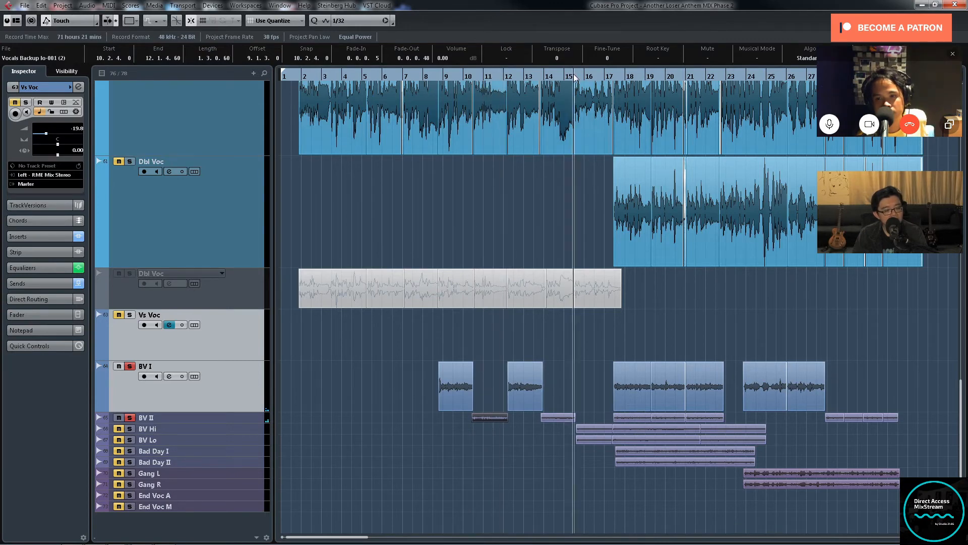
left_click(136, 430)
left_click(130, 440)
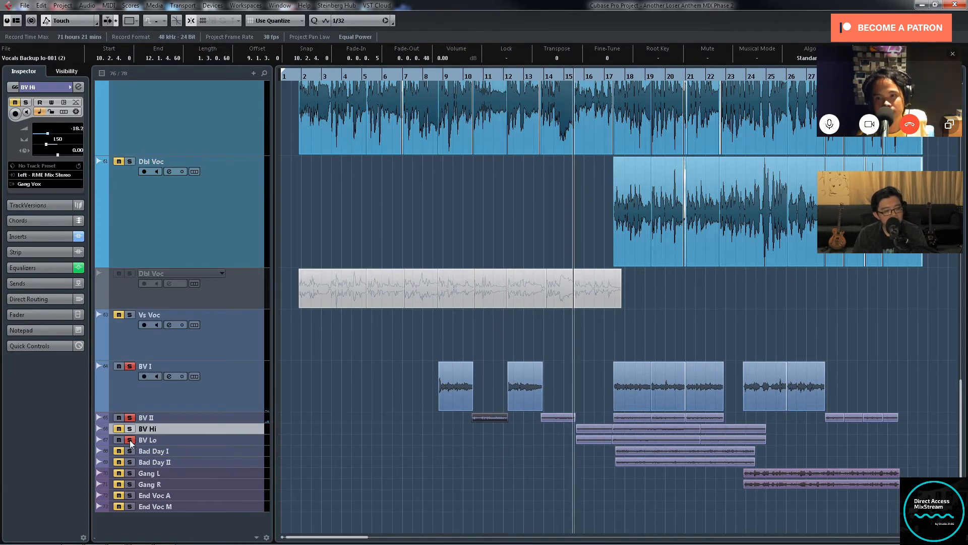
left_click(129, 430)
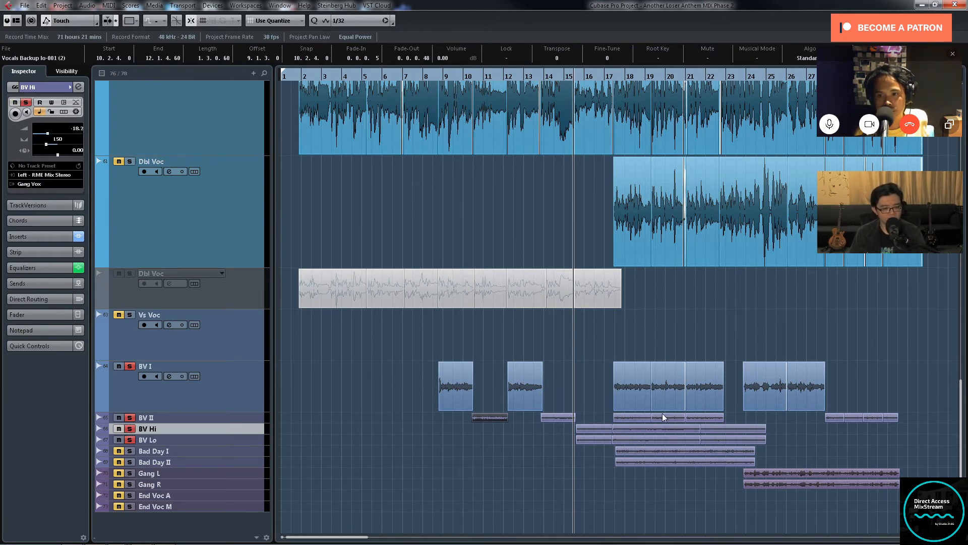
Step: Play back the soloed BV I, BV II, BV Hi and BV Lo tracks together, with the Ld Voc track selected
key("space")
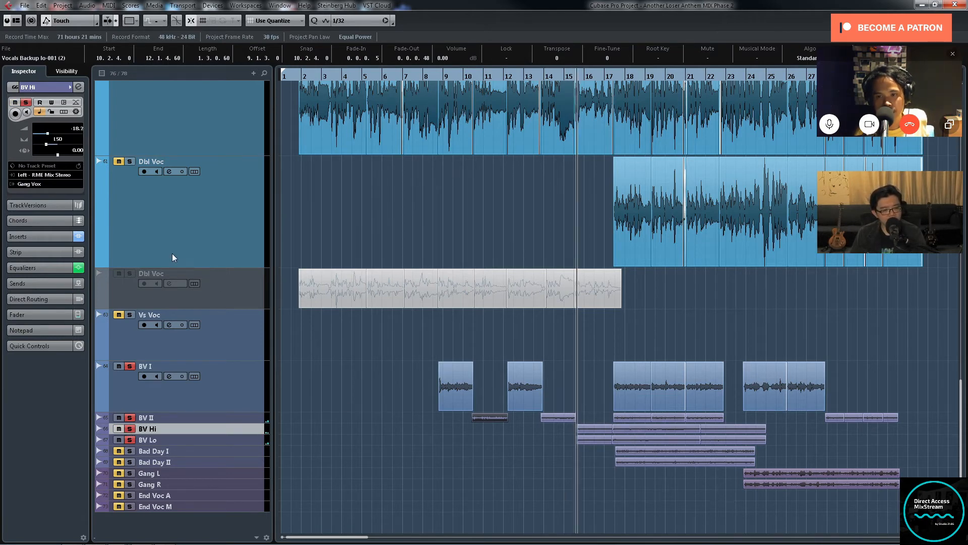
left_click(314, 230)
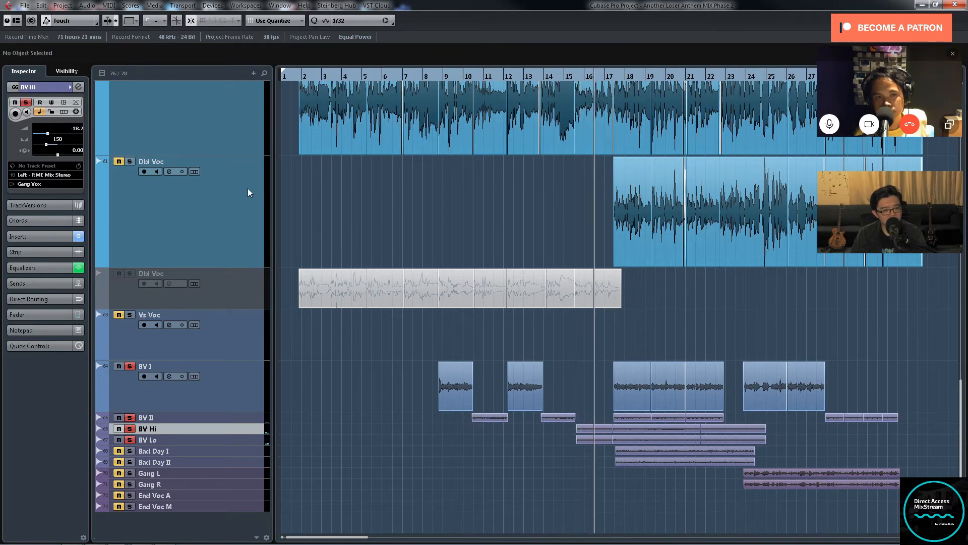
left_click(224, 148)
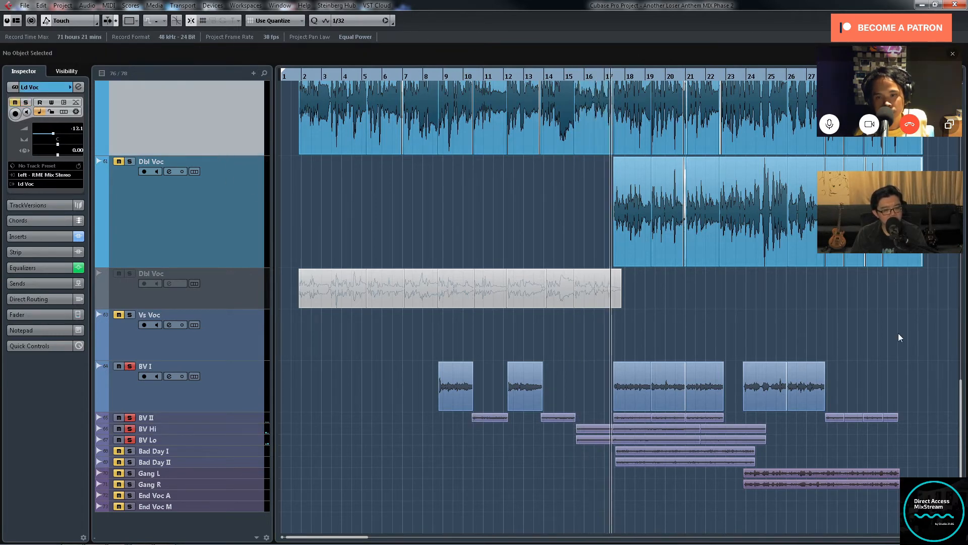
left_click_drag(959, 424, 959, 411)
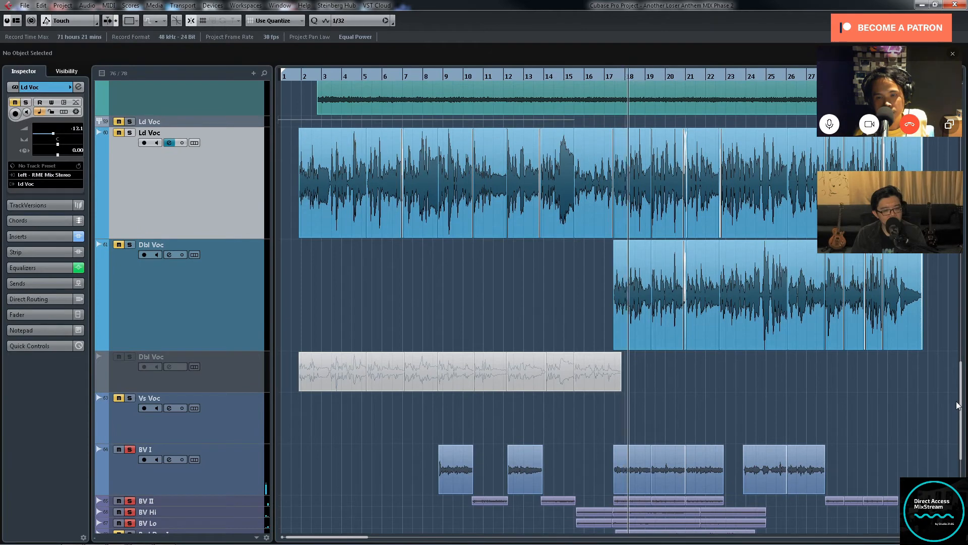
scroll(958, 407, "down", 1)
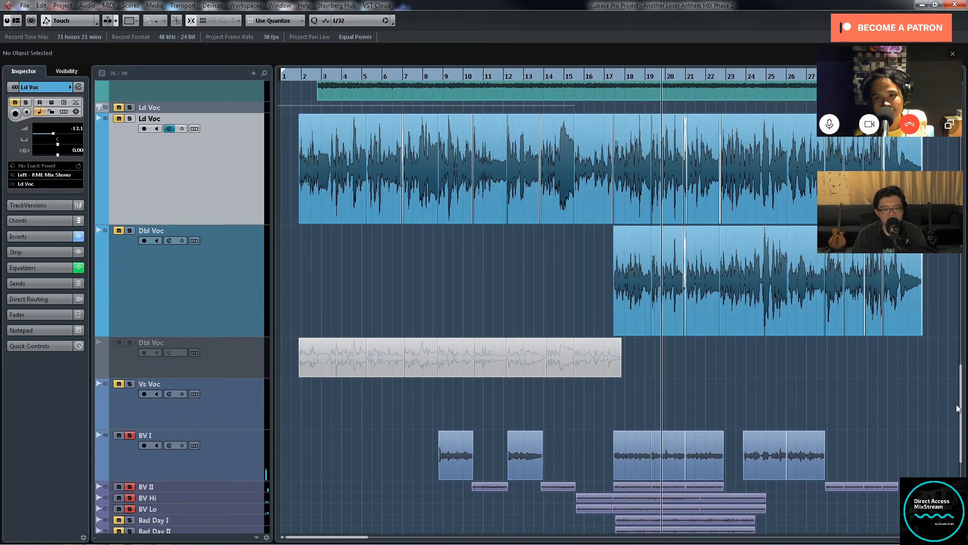
scroll(958, 409, "down", 1)
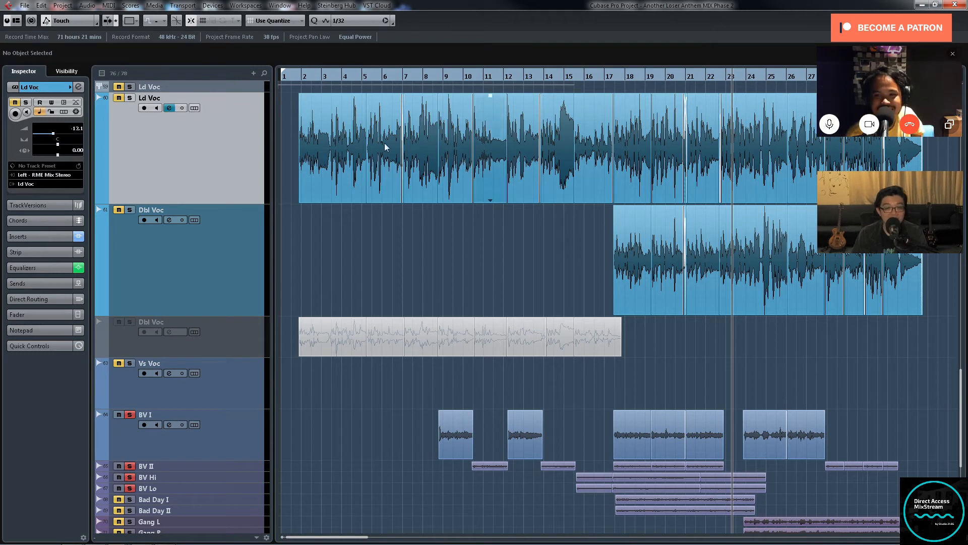
Step: Move the playhead to the start of the Bad Day clips near bar 17, solo Bad Day I and II and select their clips
left_click(742, 77)
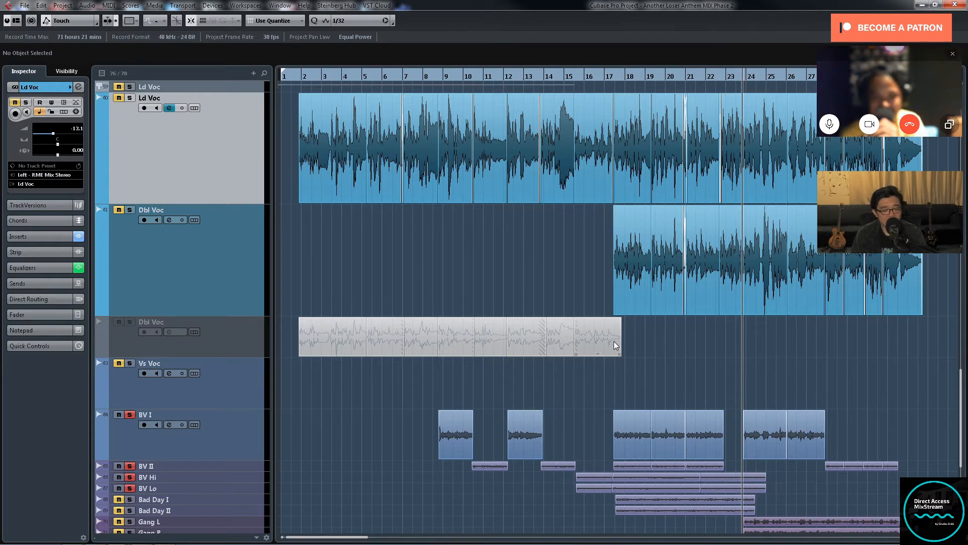
key("g")
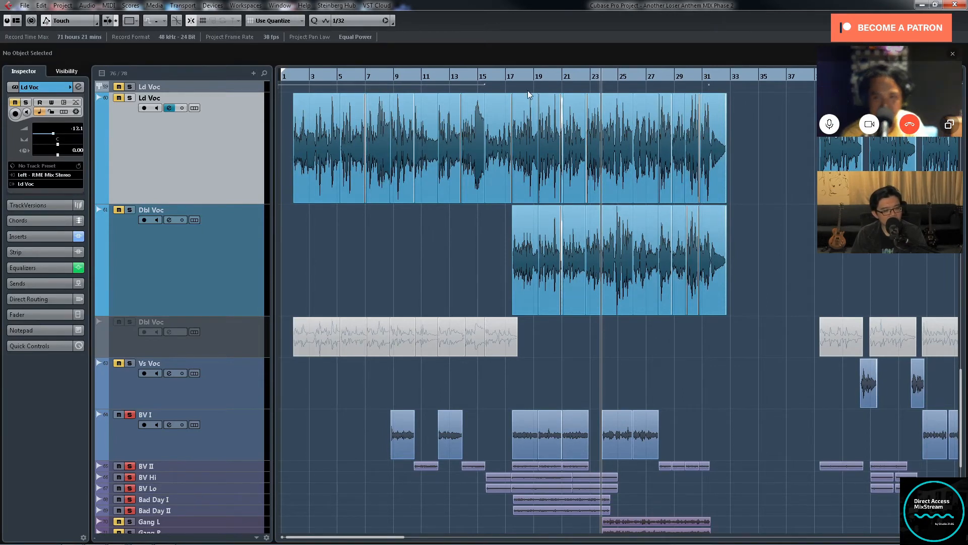
left_click_drag(508, 80, 513, 80)
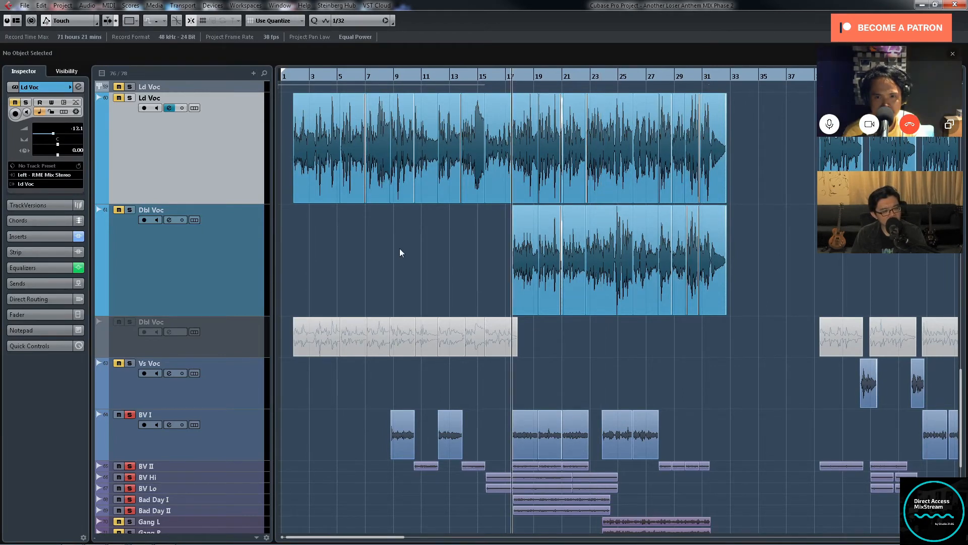
left_click_drag(530, 509, 531, 509)
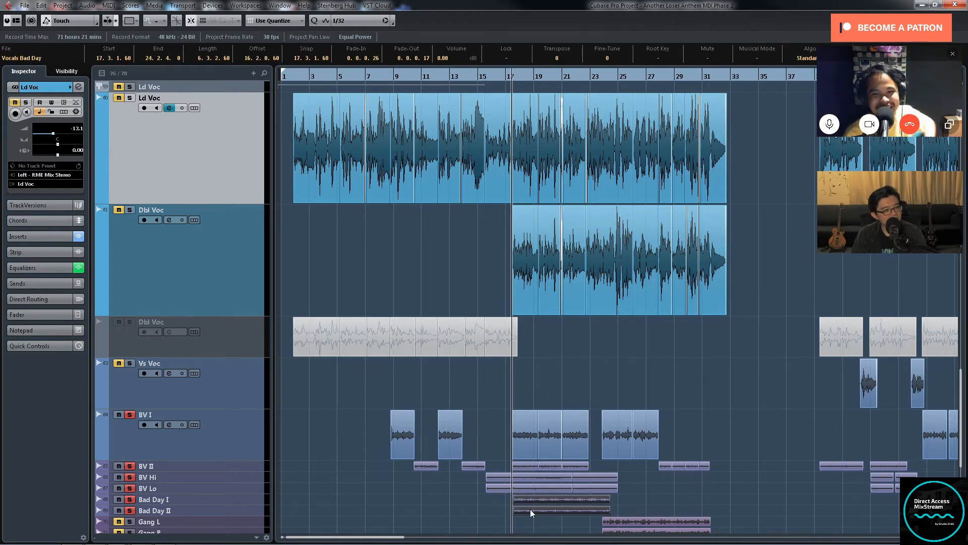
Step: Select the Bad Day I and Bad Day II tracks and enlarge their track height to show the waveforms
left_click(406, 498)
left_click(254, 501)
left_click(254, 508, "shift")
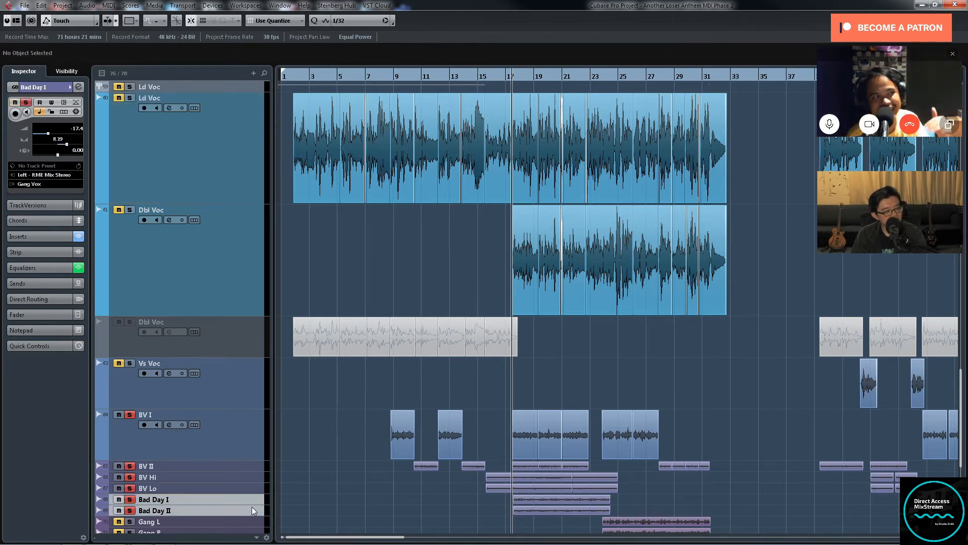
left_click_drag(249, 504, 254, 531)
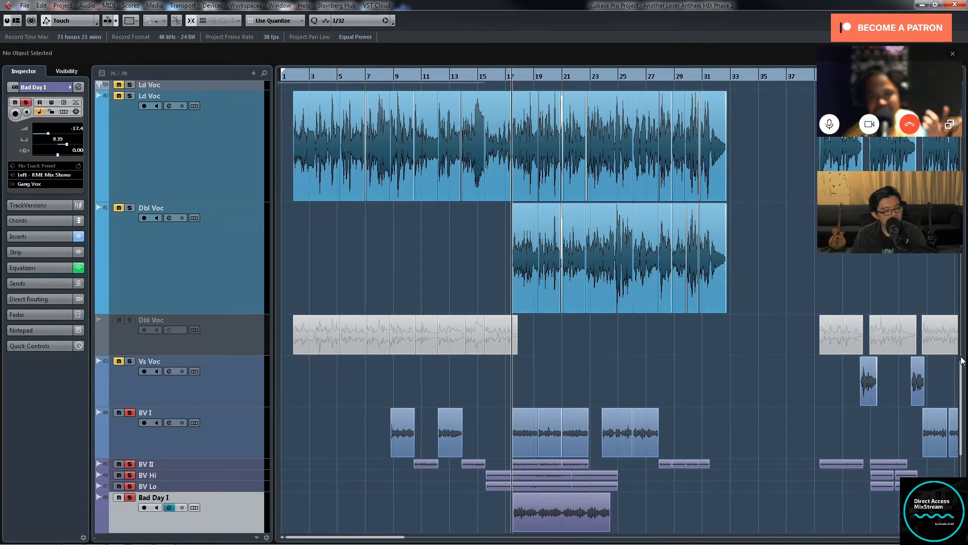
left_click_drag(961, 375, 961, 446)
key("h")
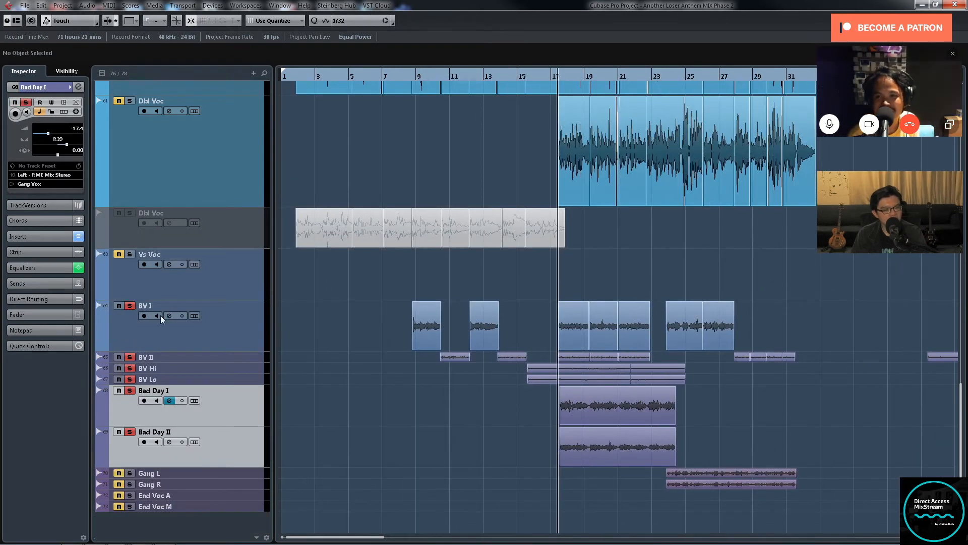
Step: Select the BV I, BV II, BV Hi and BV Lo tracks and turn off their solo
left_click(245, 379)
left_click(238, 341, "shift")
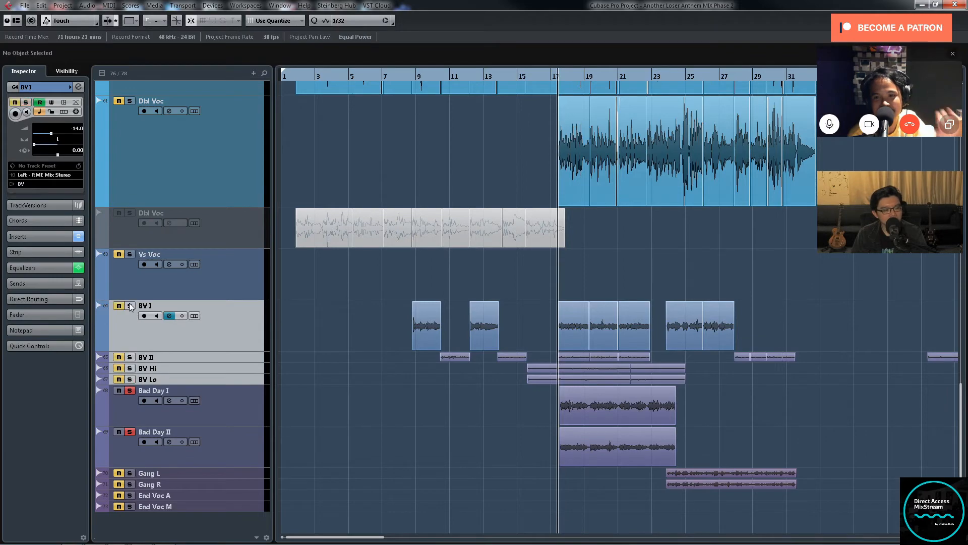
key("g")
key("g")
key("g")
key("g")
key("g")
key("g")
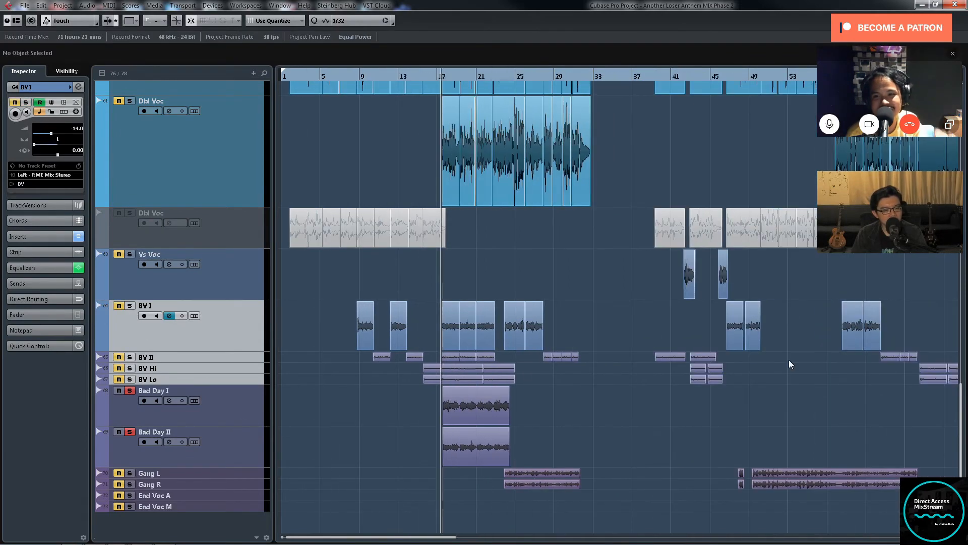
key("h")
key("h")
key("h")
key("h")
key("h")
key("h")
key("h")
key("h")
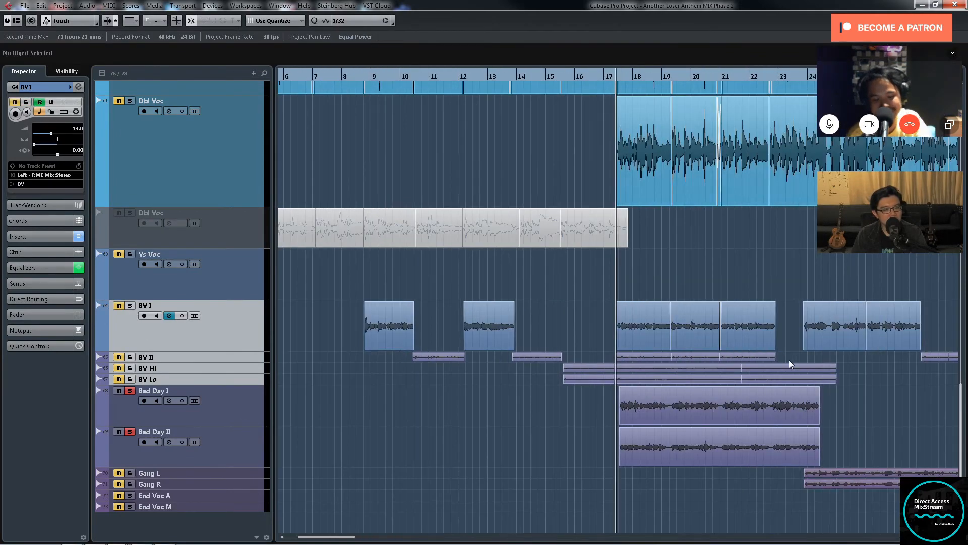
key("h")
key("h")
key("h")
key("h")
key("h")
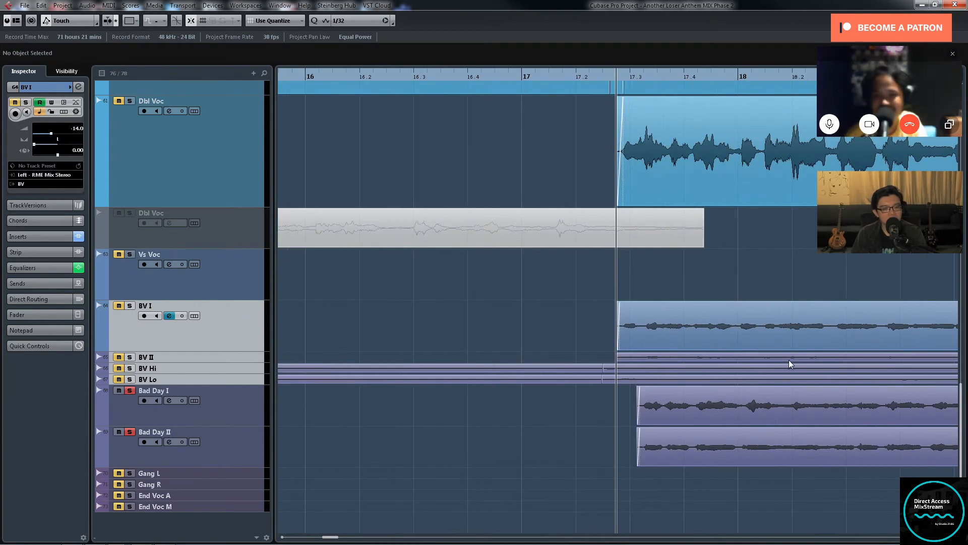
key("g")
key("g")
key("g")
key("g")
key("g")
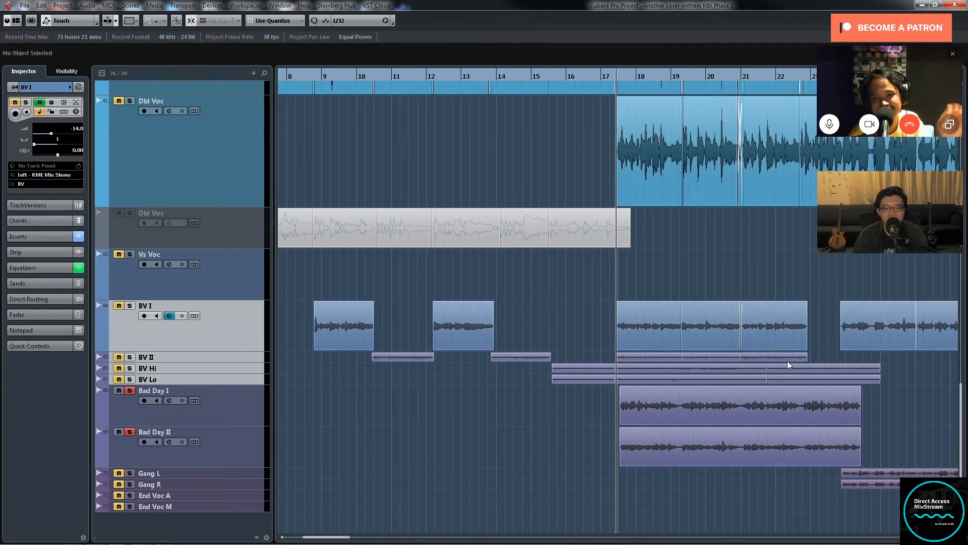
key("g")
key("g")
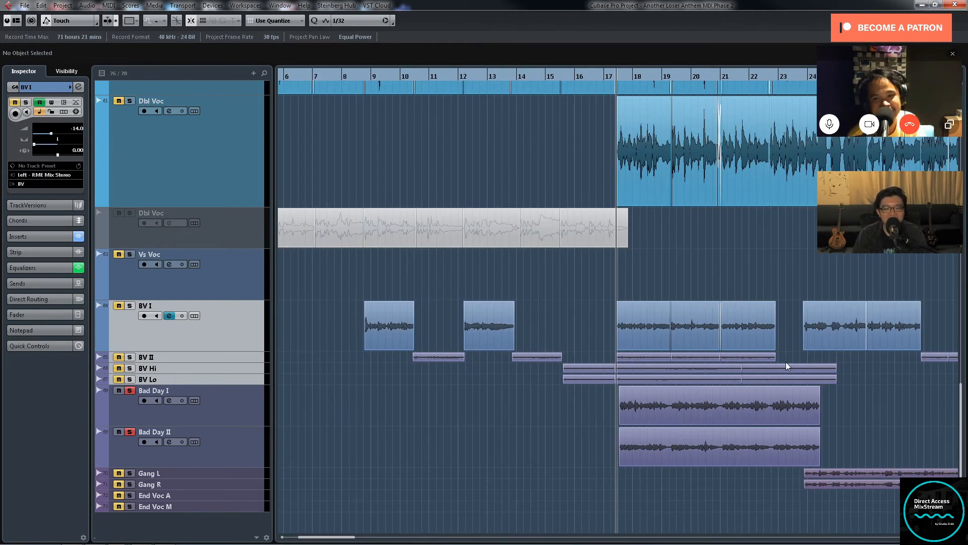
key("h")
key("h")
key("h")
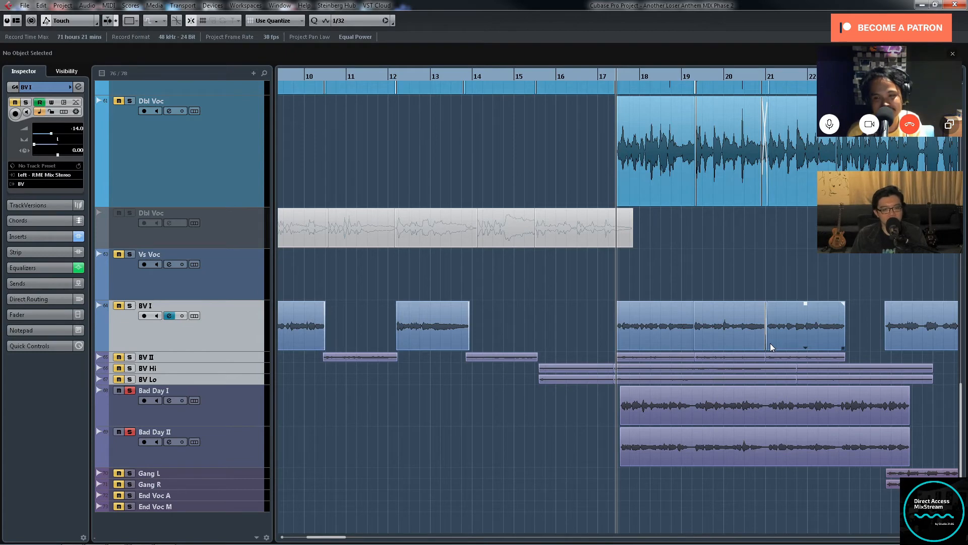
key("g")
key("g")
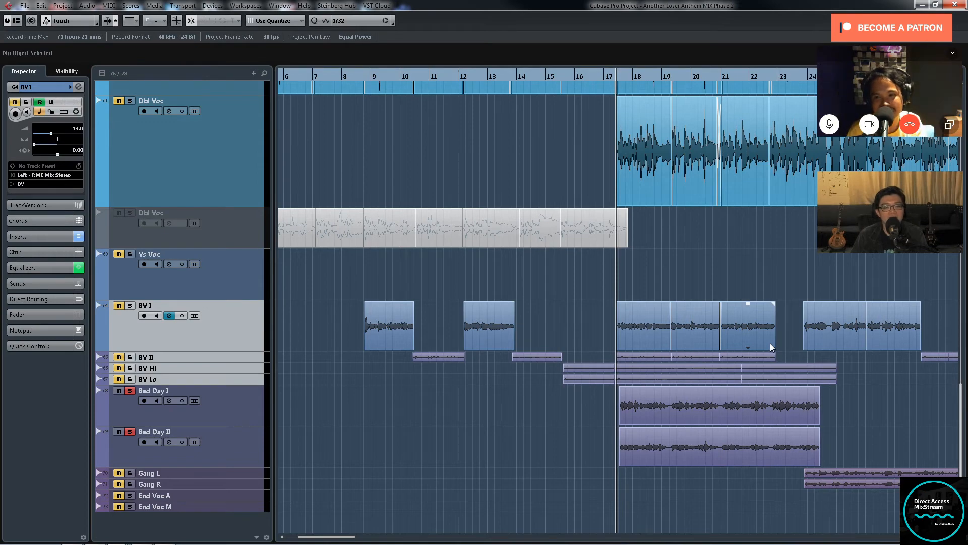
key("g")
key("g")
key("h")
key("h")
key("h")
key("h")
key("h")
key("h")
key("h")
key("h")
key("h")
key("h")
key("h")
key("h")
key("h")
key("h")
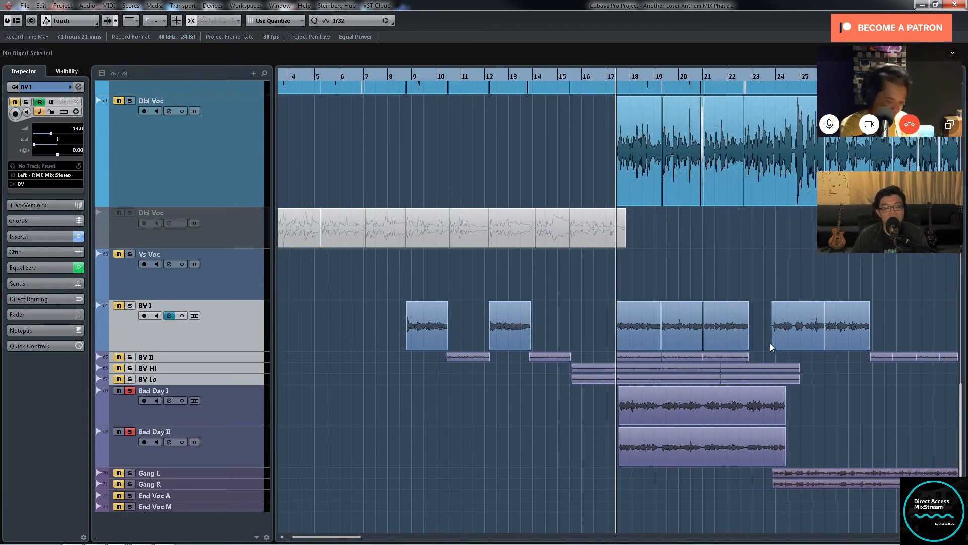
key("g")
key("g")
key("g")
key("g")
key("g")
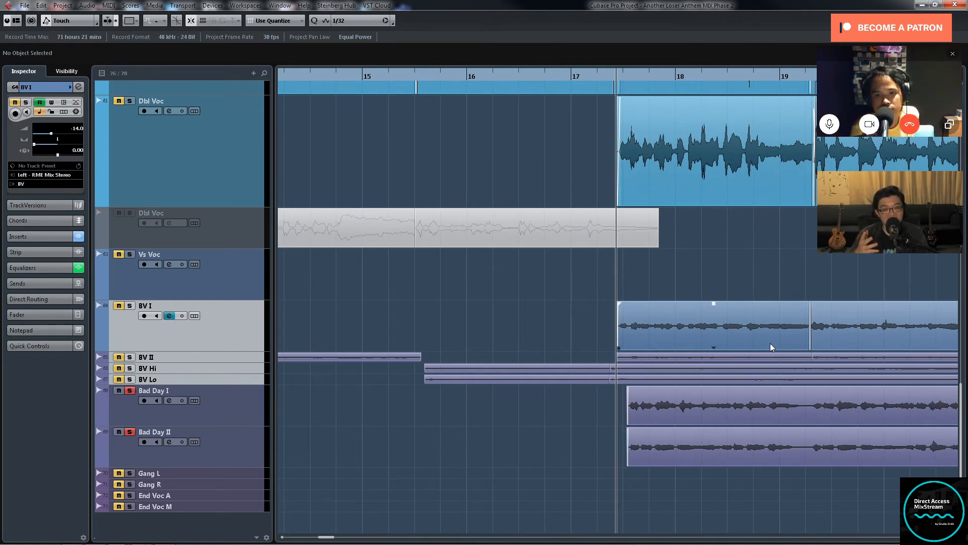
key("g")
key("g")
key("g")
key("g")
key("g")
key("g")
key("g")
key("g")
key("g")
key("g")
key("g")
key("g")
key("g")
key("g")
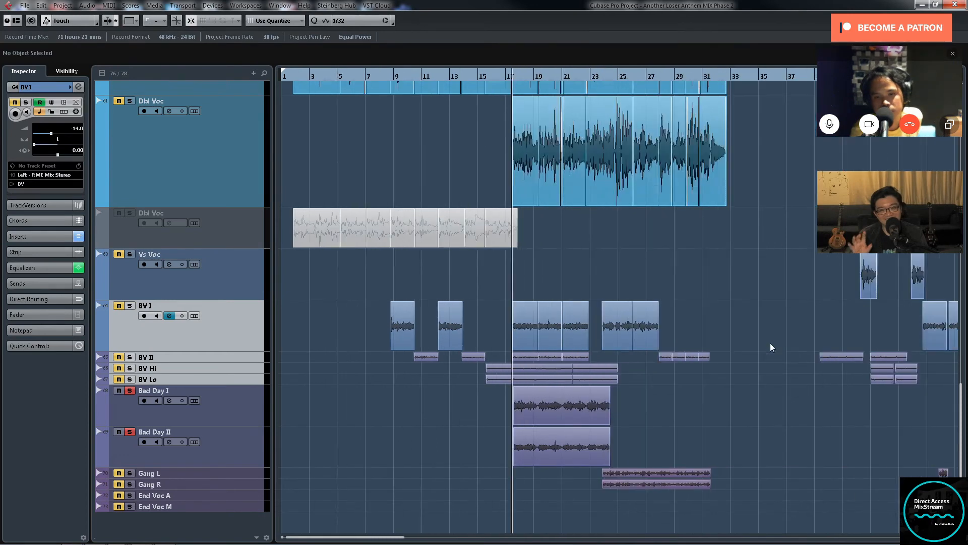
key("h")
key("h")
key("h")
key("h")
key("h")
key("h")
key("h")
key("h")
key("h")
key("h")
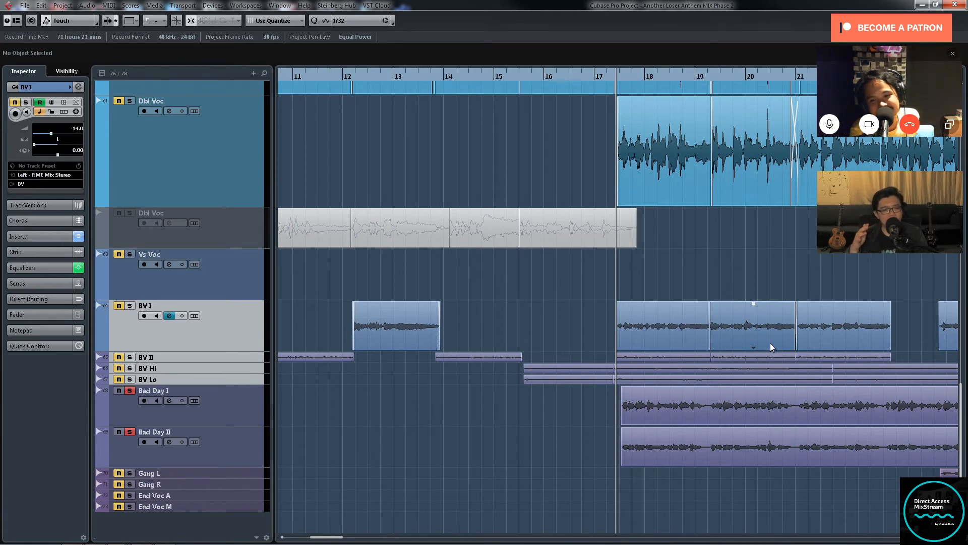
key("g")
Step: Play back only the soloed Bad Day I and Bad Day II tracks from their first clips near bar 17
key("g")
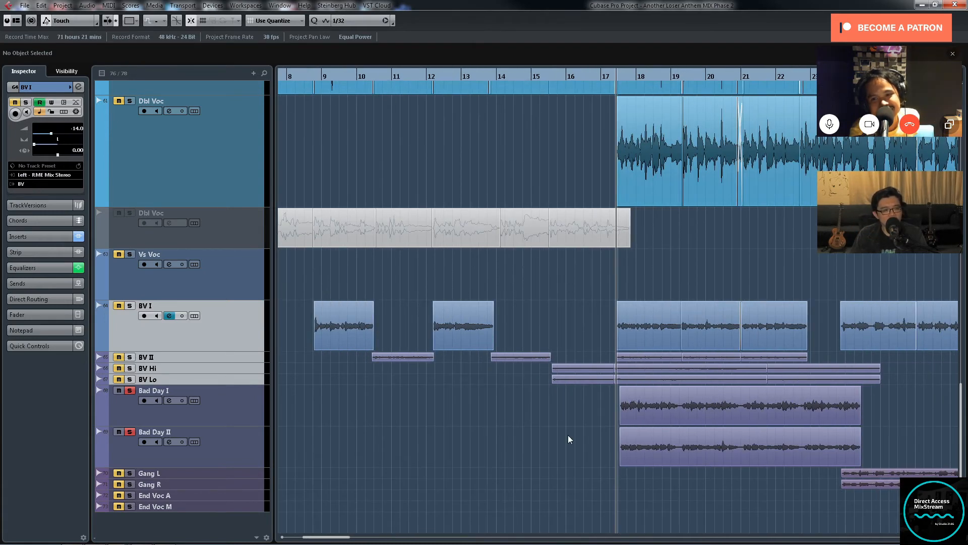
key("g")
key("g")
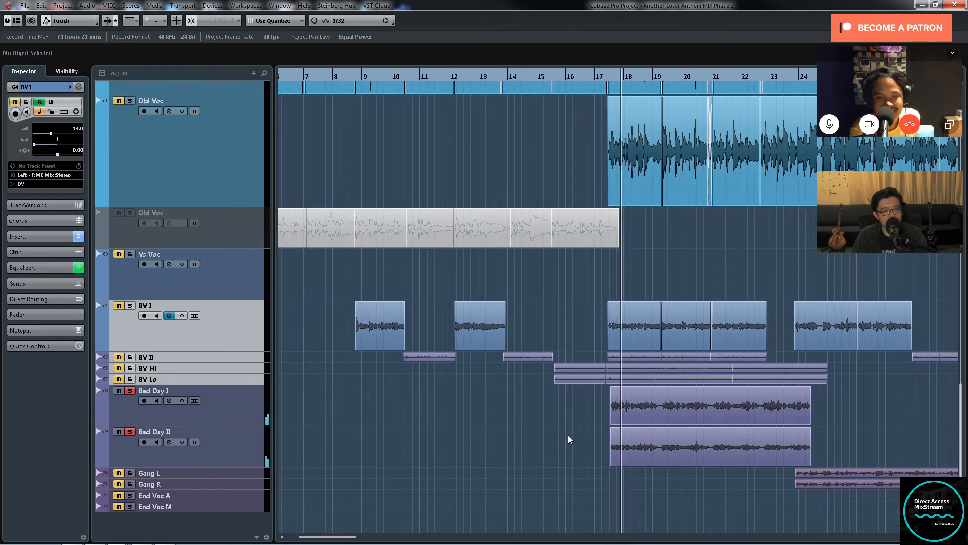
key("h")
key("h")
key("h")
key("h")
key("h")
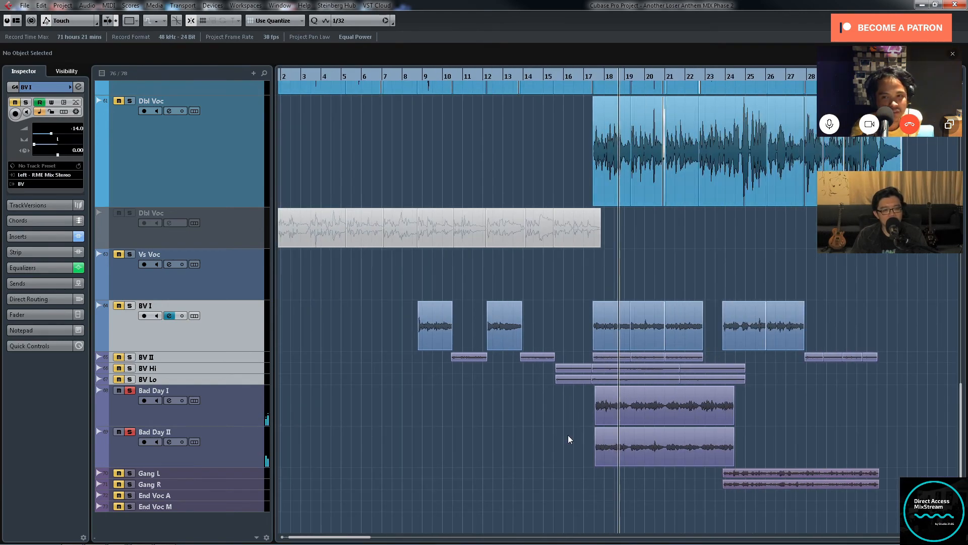
key("h")
key("h")
key("h")
key("h")
key("g")
key("g")
key("g")
key("g")
key("g")
key("g")
key("g")
key("g")
key("g")
key("g")
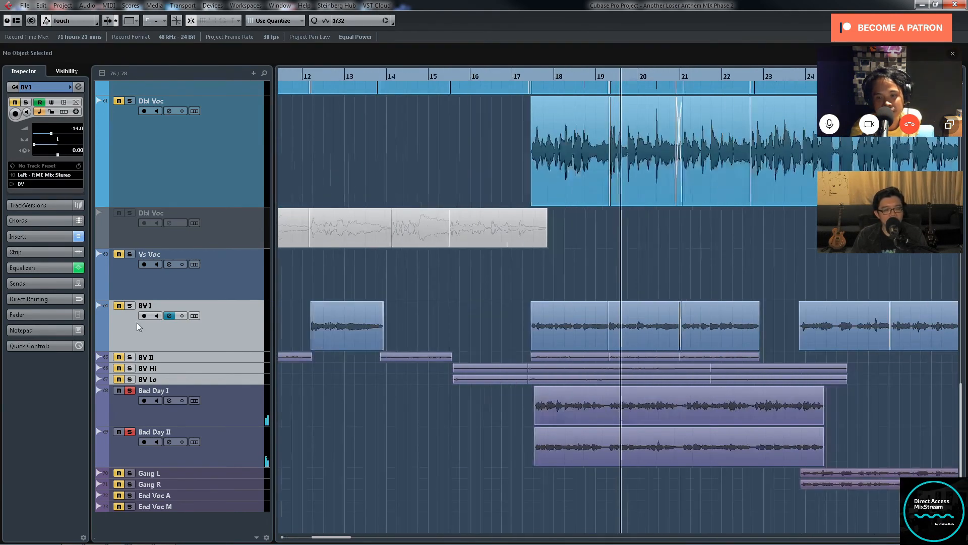
Step: Solo BV II, BV Hi, BV Lo and BV I alongside the Bad Day tracks during playback
left_click(130, 356)
left_click(130, 368)
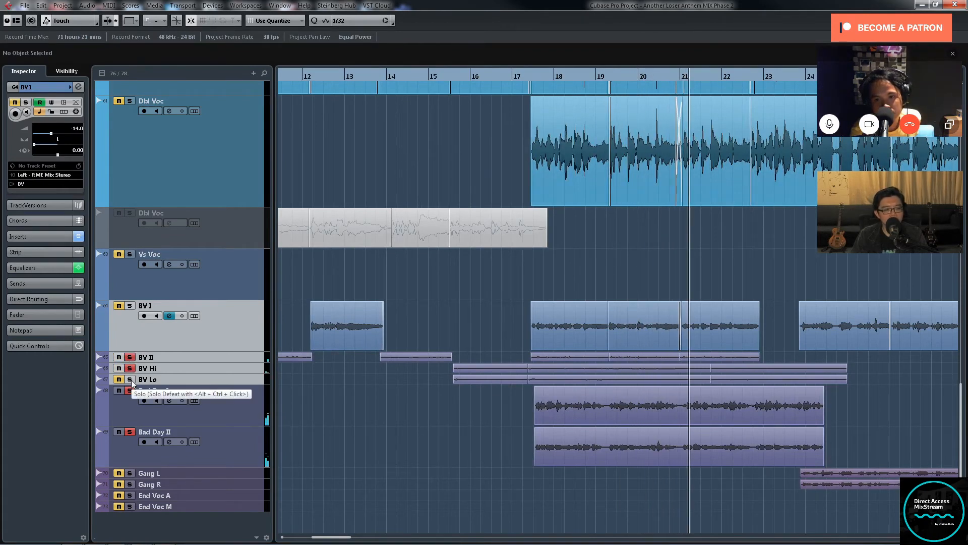
left_click(130, 379)
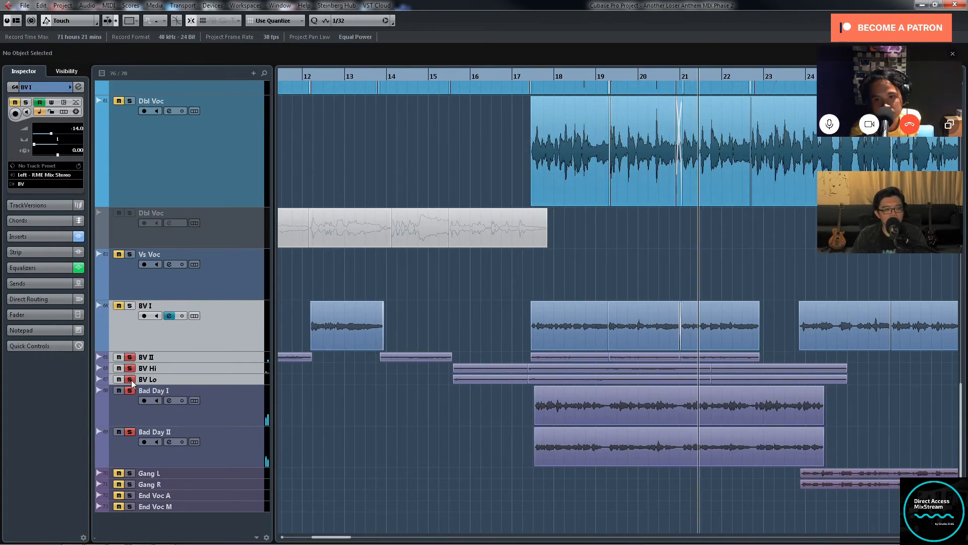
left_click(129, 305)
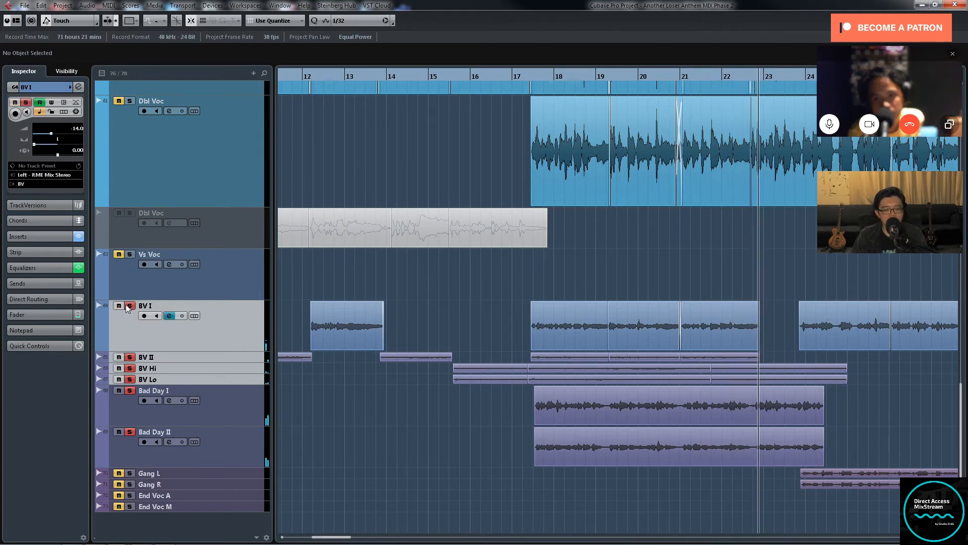
Step: Listen to the soloed BV and Bad Day tracks together through the passage up to about bar 24
key("h")
key("h")
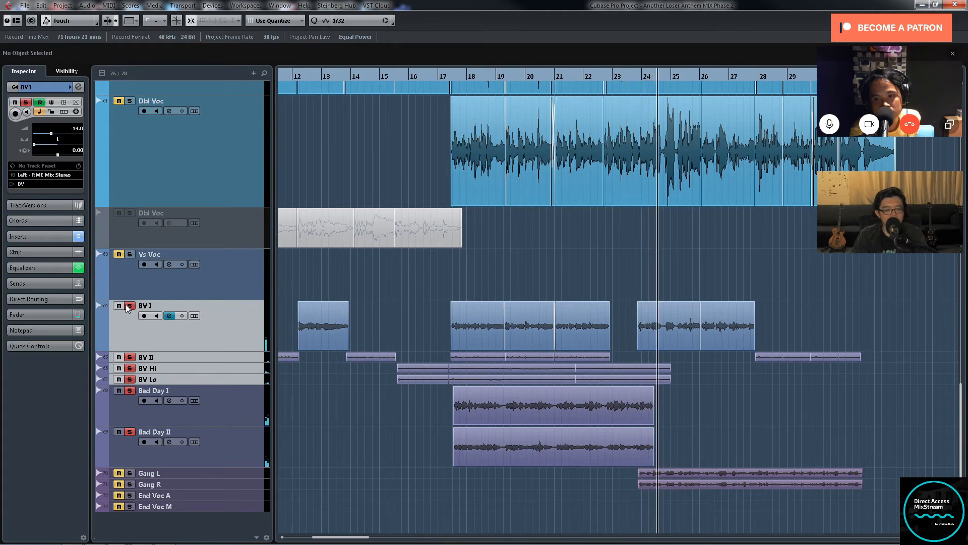
key("h")
key("h")
key("h")
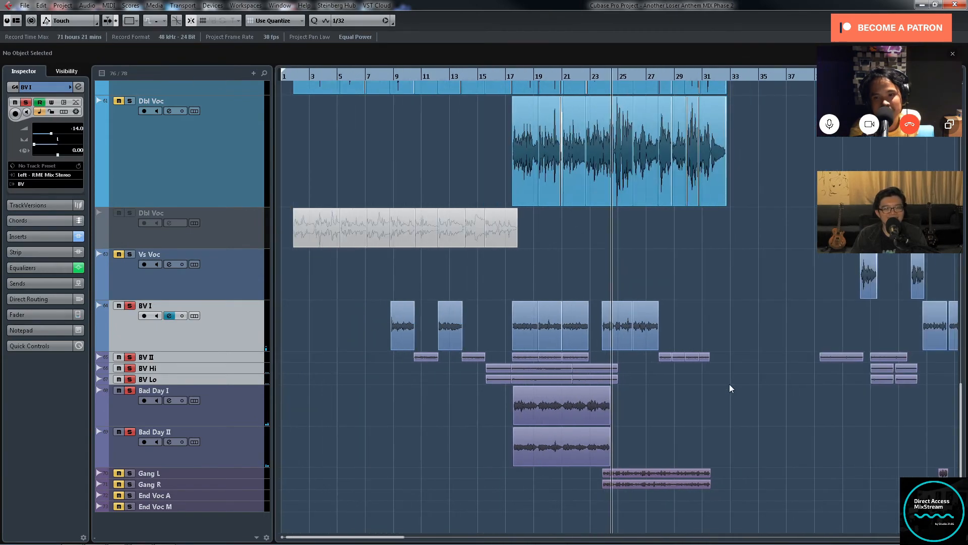
Step: Solo the Gang L and Gang R tracks alongside the BV and Bad Day vocals
key("h")
key("h")
key("h")
key("h")
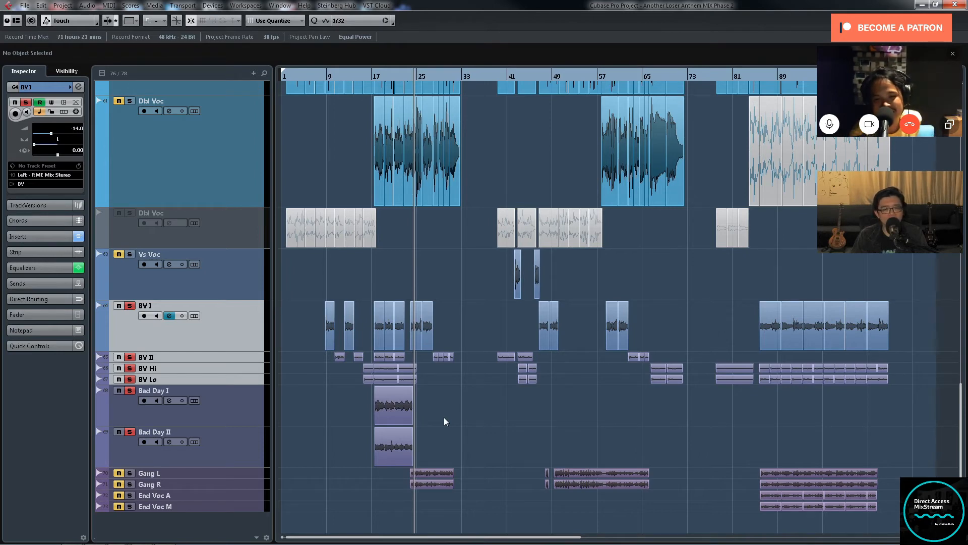
left_click(129, 484)
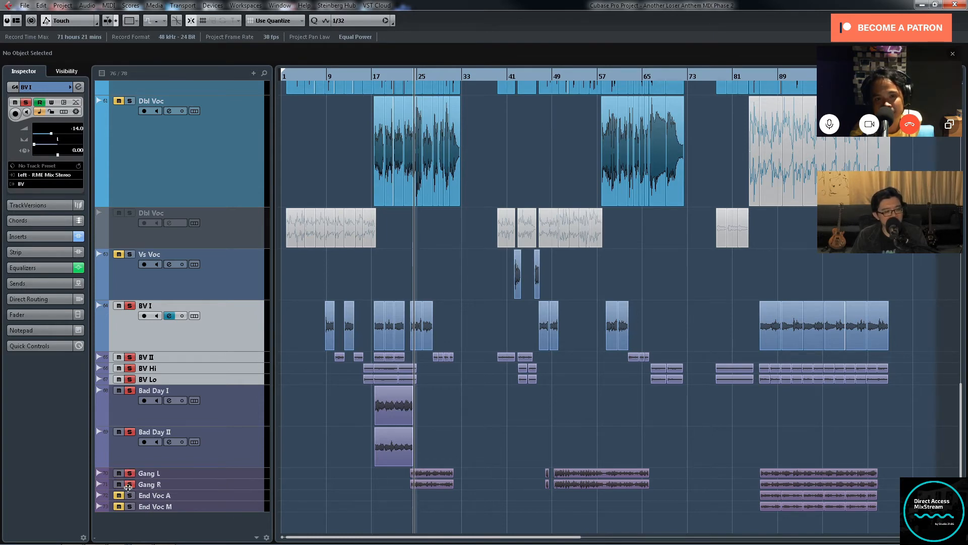
key("h")
Step: Turn off solo on the Bad Day I, Bad Day II, BV Lo, BV Hi, BV II and BV I tracks
left_click(129, 432)
key("h")
left_click(129, 380)
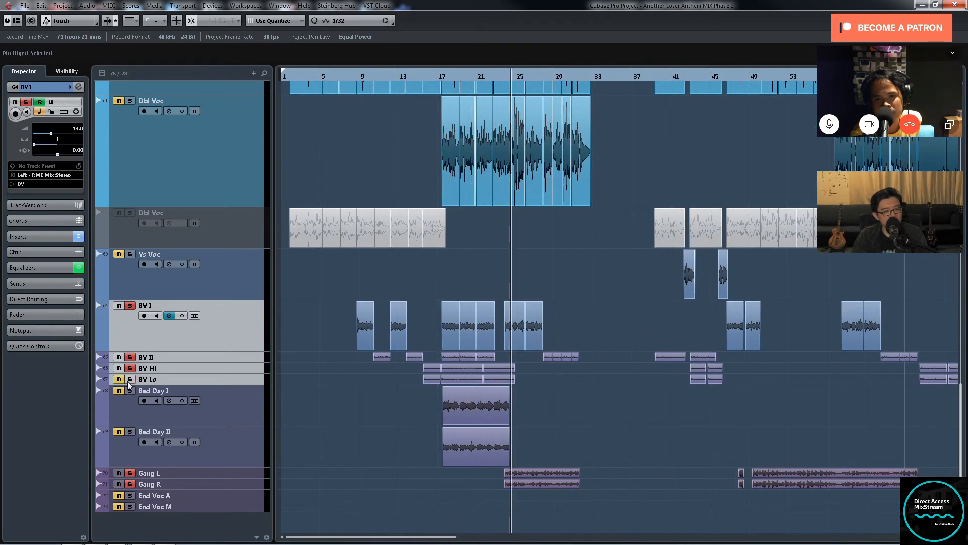
left_click(129, 368)
left_click(129, 357)
left_click(130, 306)
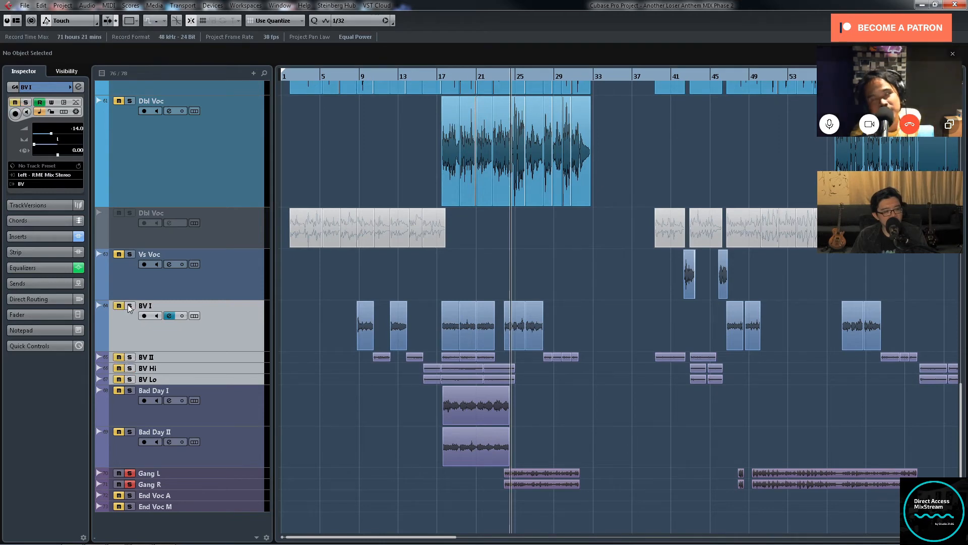
Step: Select the Gang L and Gang R tracks and enlarge their track height to show the waveforms
left_click(256, 473)
left_click(258, 481, "shift")
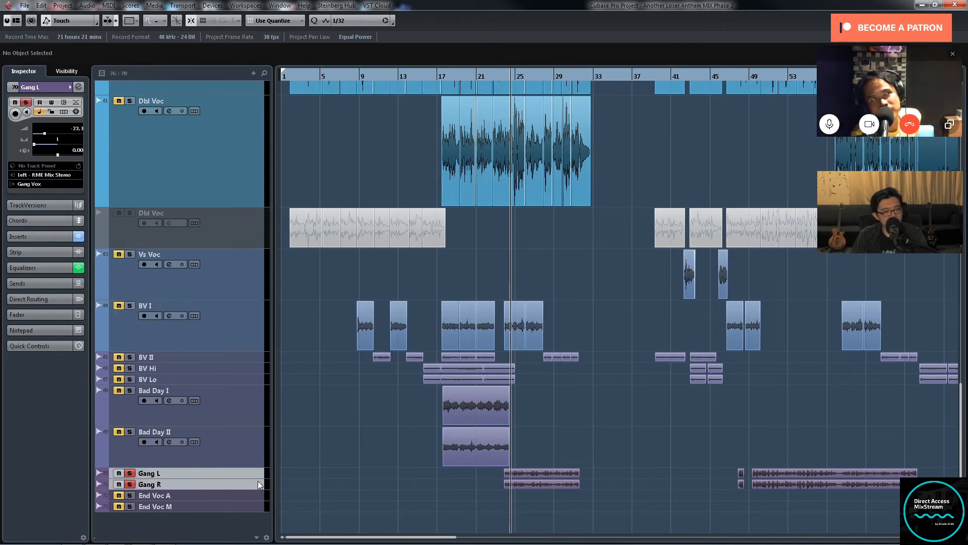
left_click_drag(254, 478, 255, 518)
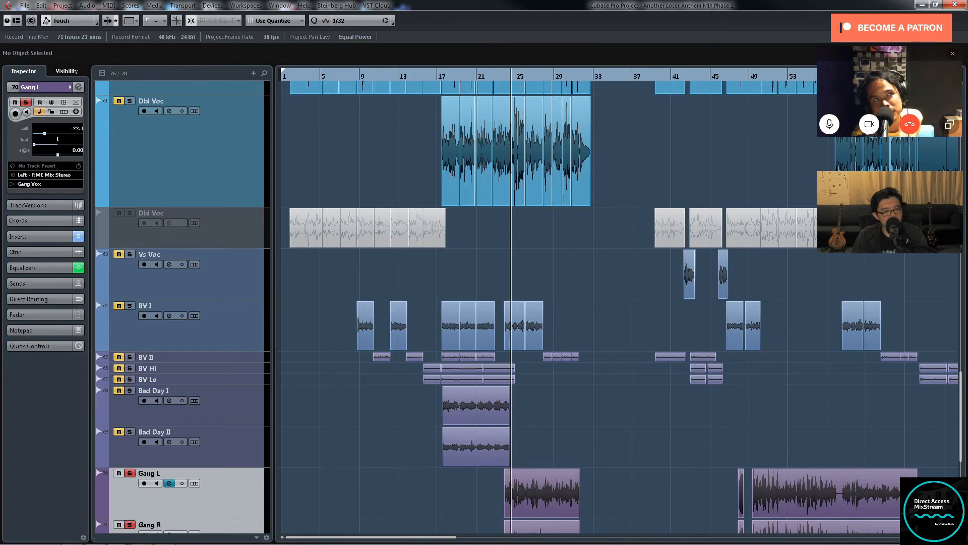
scroll(961, 428, "down", 2)
key("h")
key("h")
key("h")
key("h")
key("h")
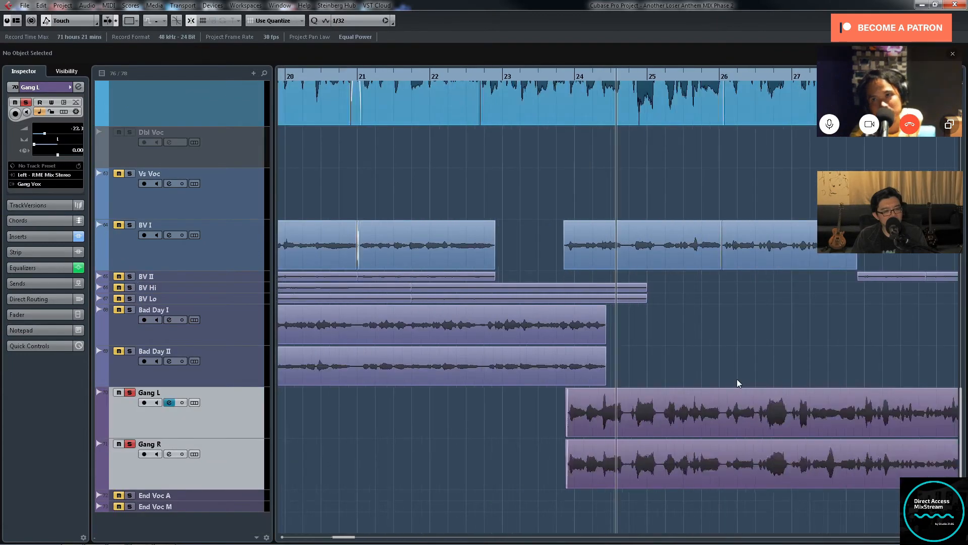
Step: Turn off solo on Gang R and place the playback position at the start of the gang clips near bar 24
key("g")
key("g")
key("g")
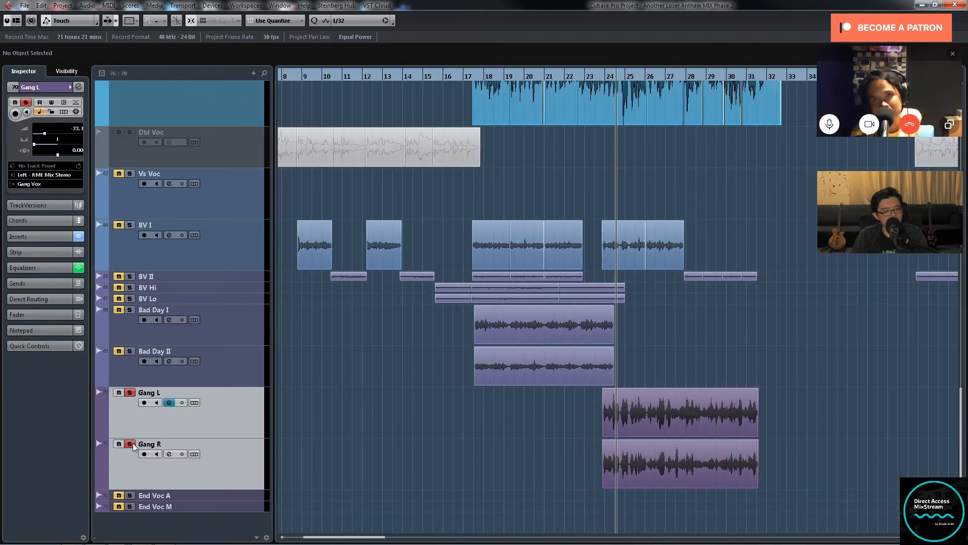
key("h")
key("h")
key("h")
key("h")
key("h")
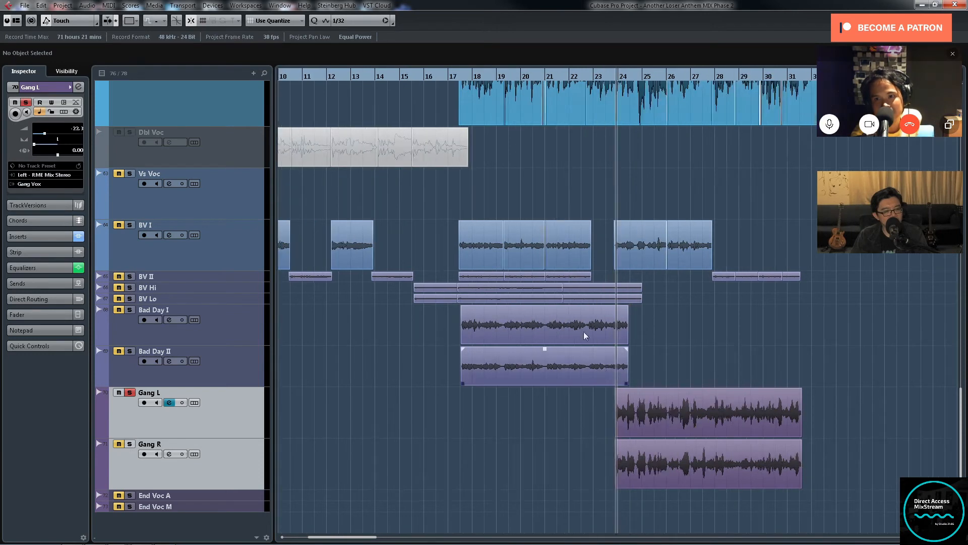
key("g")
key("g")
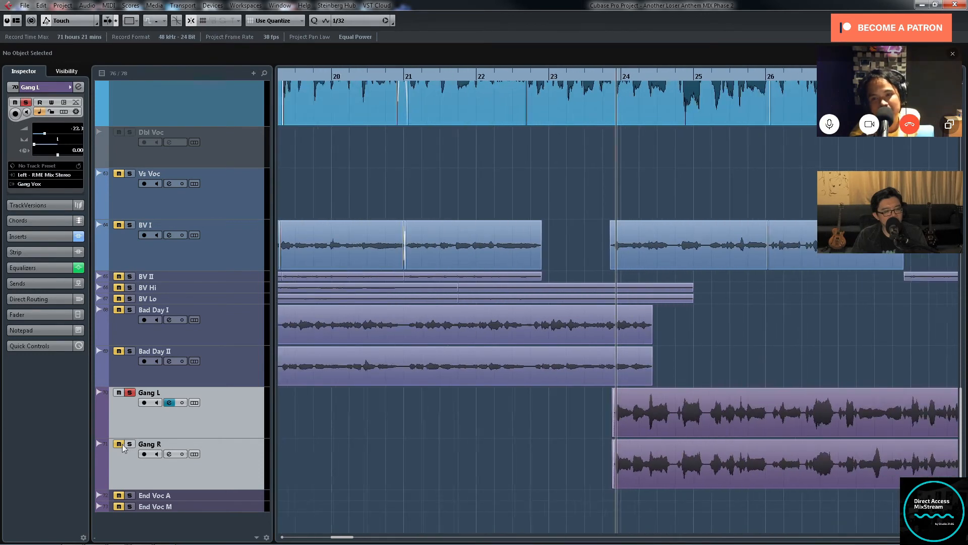
key("g")
key("g")
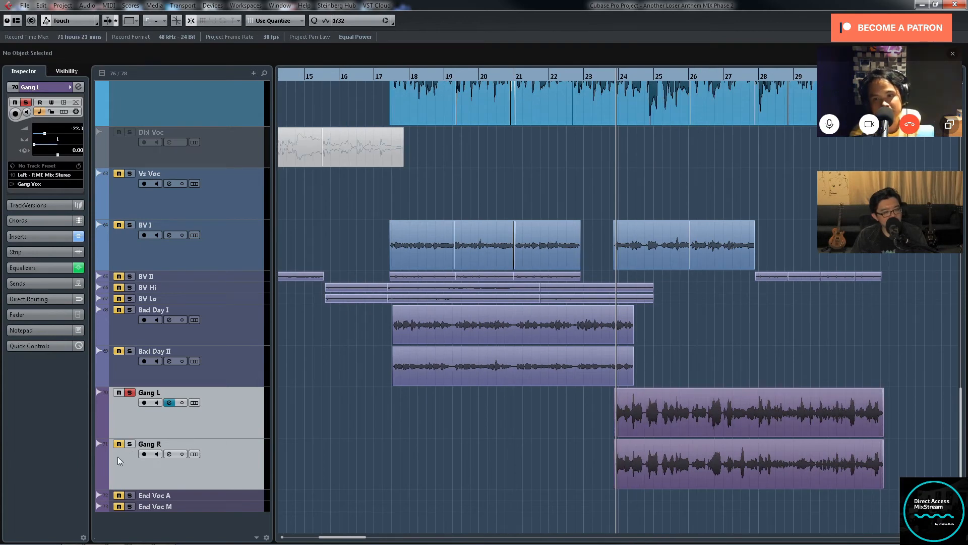
Step: Solo Gang R again and play back both gang tracks from near bar 24
left_click(128, 445)
key("space")
key("g")
key("g")
key("g")
key("g")
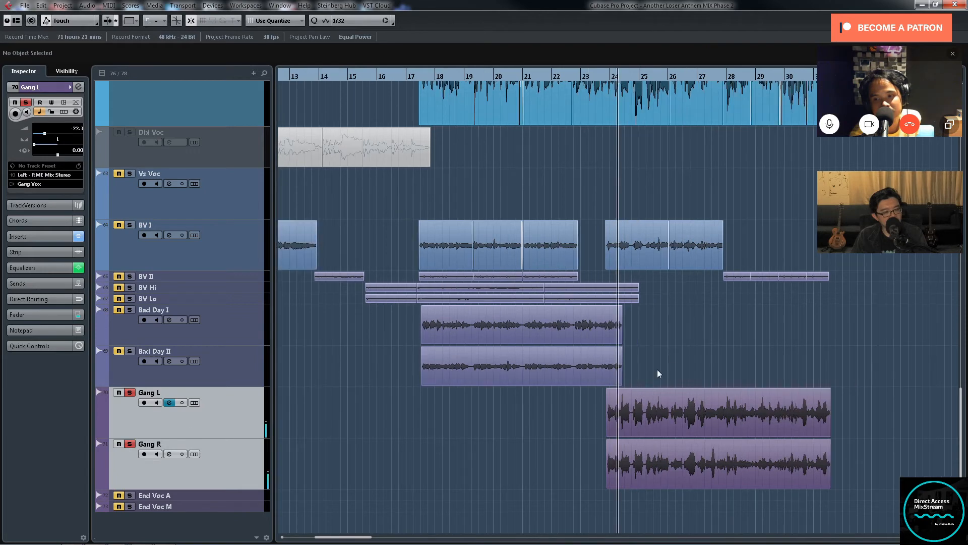
key("h")
key("h")
key("h")
key("h")
key("h")
key("h")
key("h")
key("h")
key("g")
key("g")
key("g")
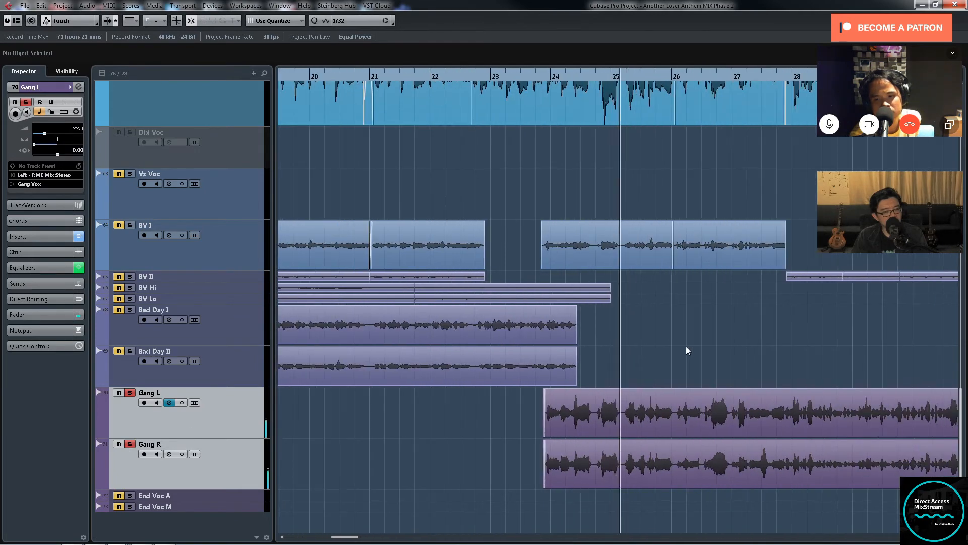
Step: Select the first clips on Gang L and Gang R, spanning about bars 24 to 31
left_click(705, 413)
key("g")
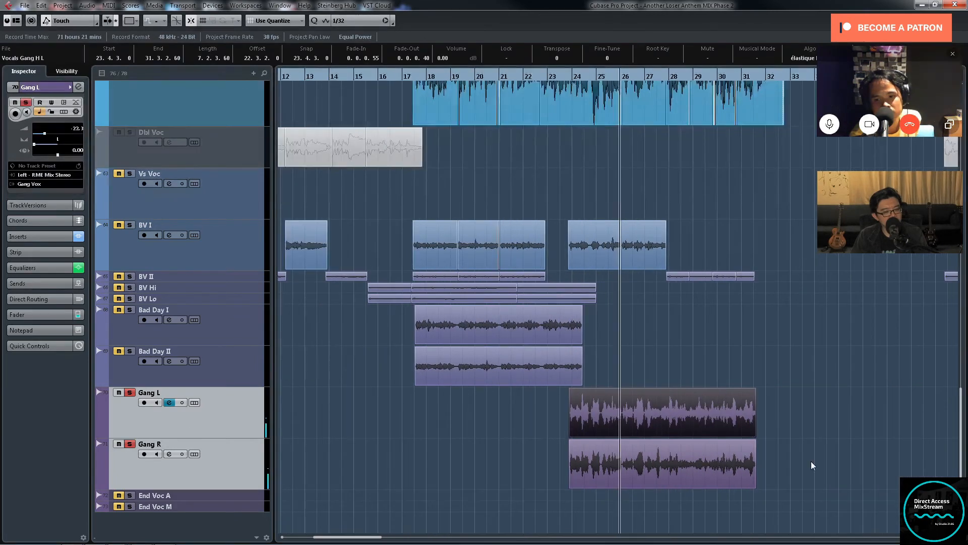
left_click_drag(829, 462, 630, 507)
key("g")
key("g")
key("g")
key("g")
key("g")
key("g")
key("g")
key("g")
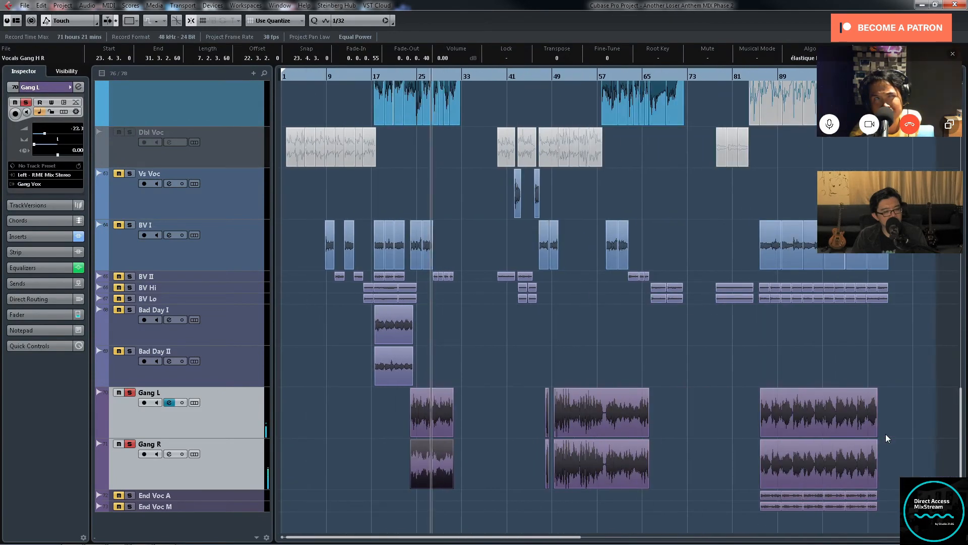
left_click_drag(498, 426, 395, 467)
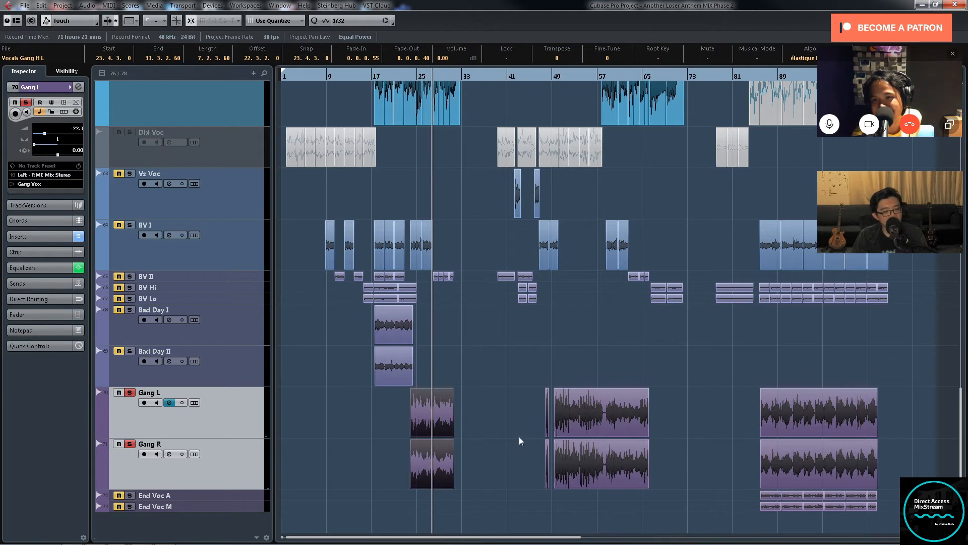
Step: Select the second group of gang clips from about bar 48 to 66, and clear the selection
left_click_drag(519, 436, 619, 450)
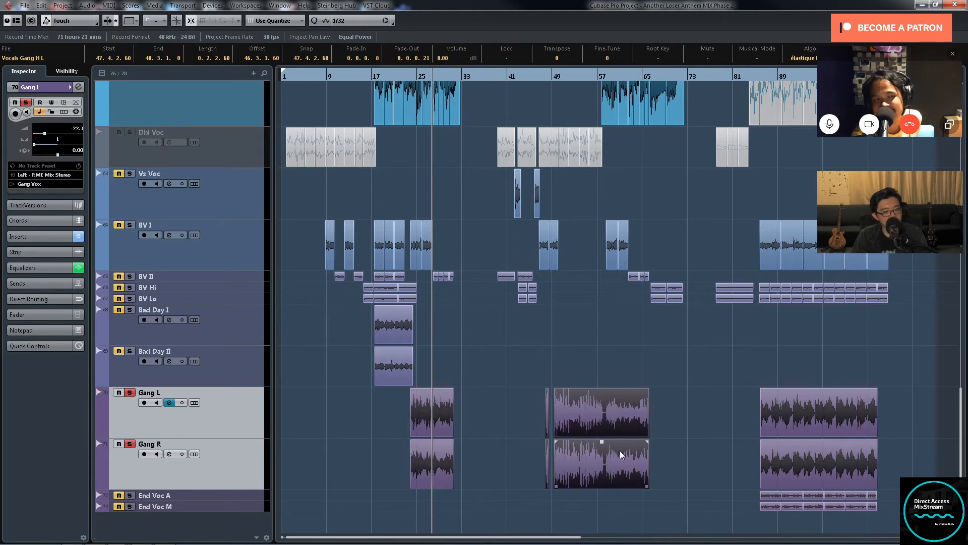
left_click(678, 443)
left_click_drag(516, 418, 583, 453)
left_click(705, 422)
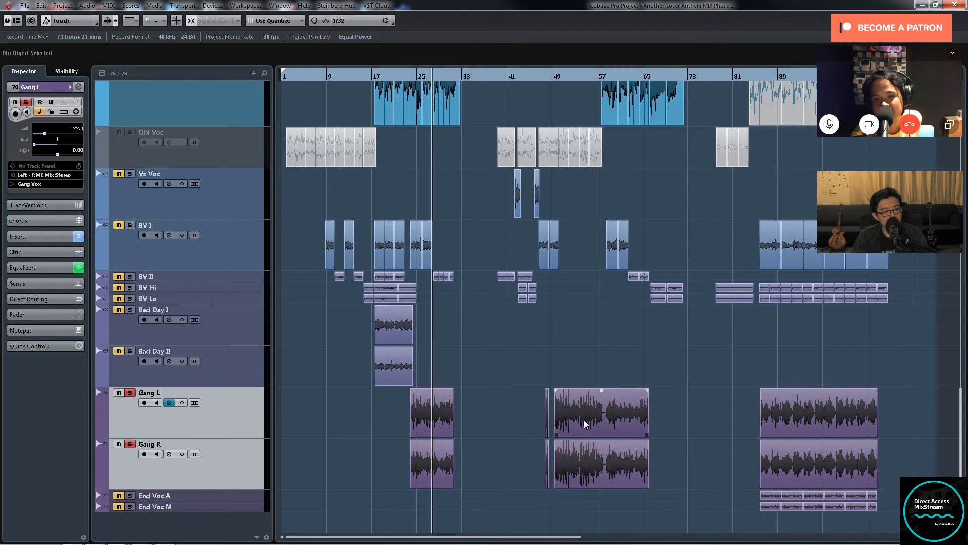
Step: Play back the short gang clips near bar 48 and the longer ones starting at bar 49
left_click_drag(546, 81, 602, 362)
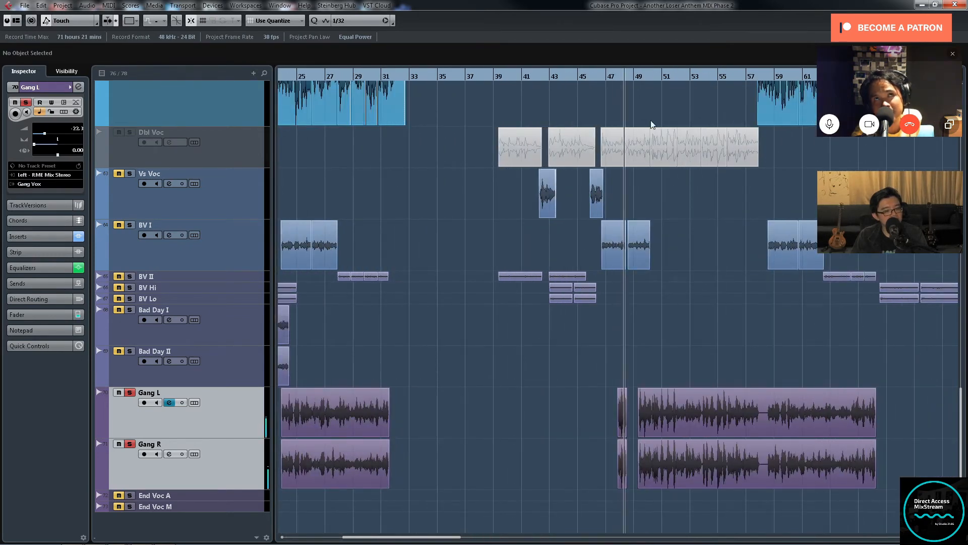
left_click(639, 80)
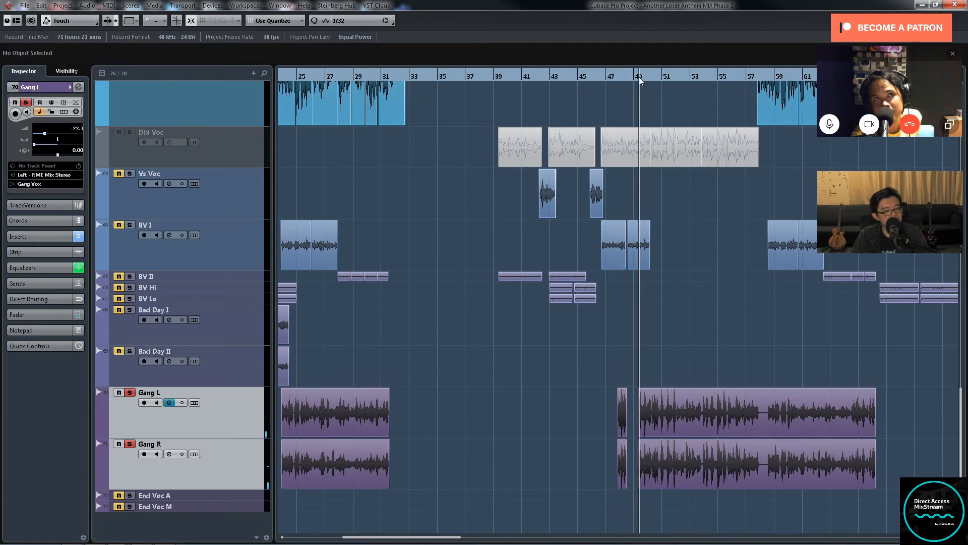
key("g")
key("g")
key("g")
key("g")
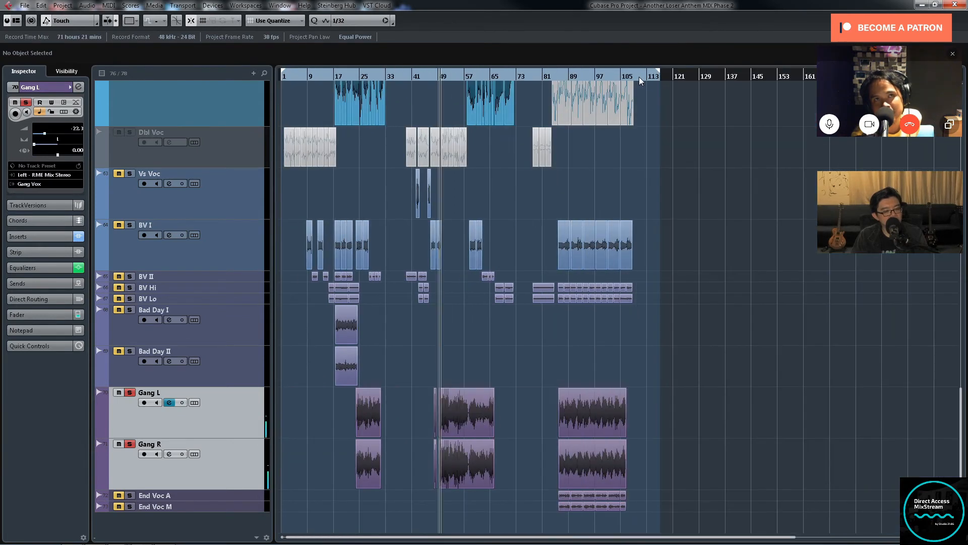
Step: Play back the last group of gang clips, starting just before bar 86
left_click(560, 76)
key("h")
key("h")
key("h")
key("h")
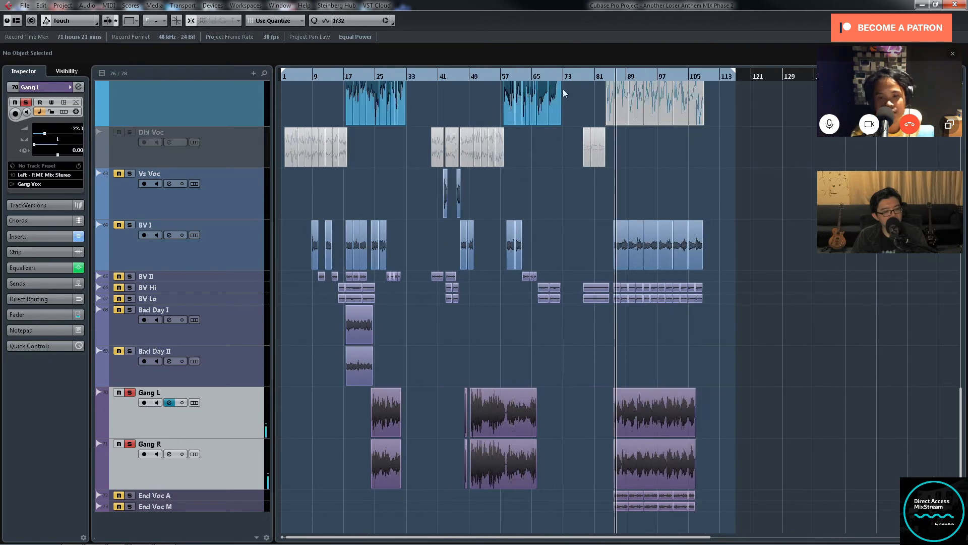
key("h")
key("h")
left_click(597, 77)
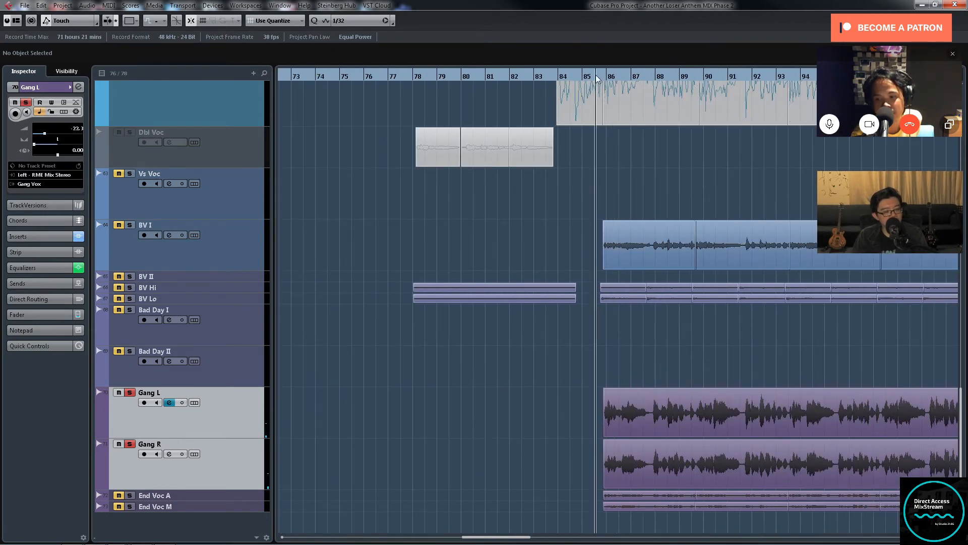
key("g")
key("g")
key("g")
key("g")
key("g")
key("g")
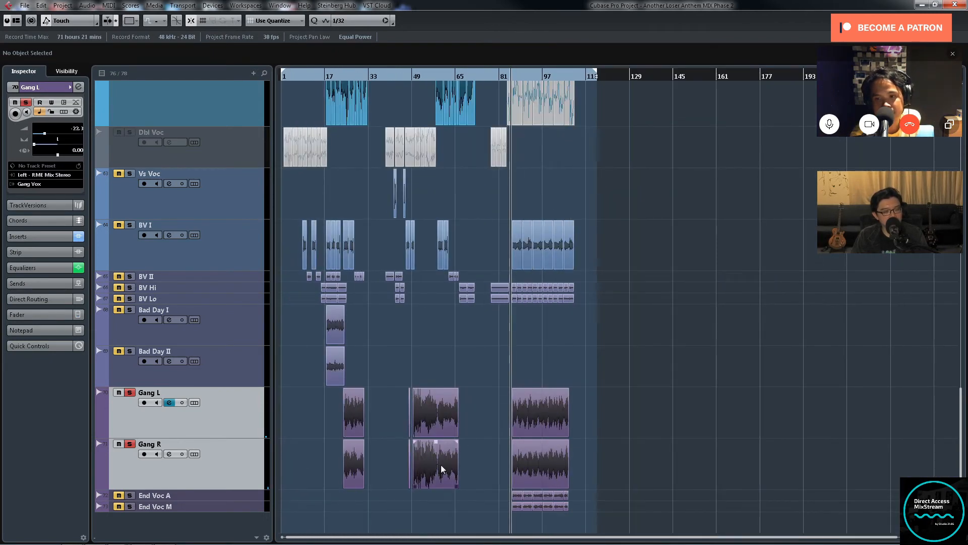
Step: Select the first two groups of clips on both gang tracks, from about bar 24 to 66
left_click_drag(477, 431, 331, 469)
left_click_drag(312, 415, 404, 444)
left_click_drag(462, 471, 462, 471)
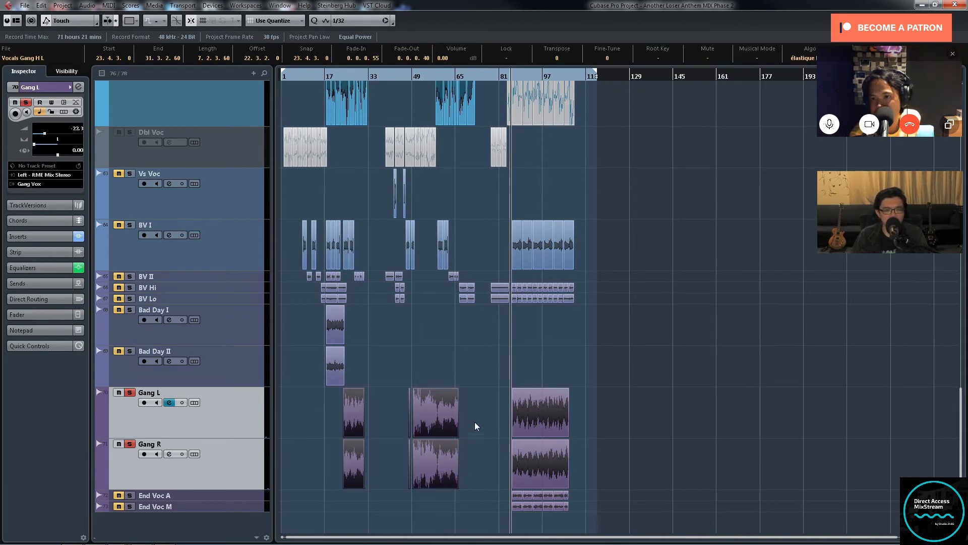
left_click_drag(474, 422, 328, 457)
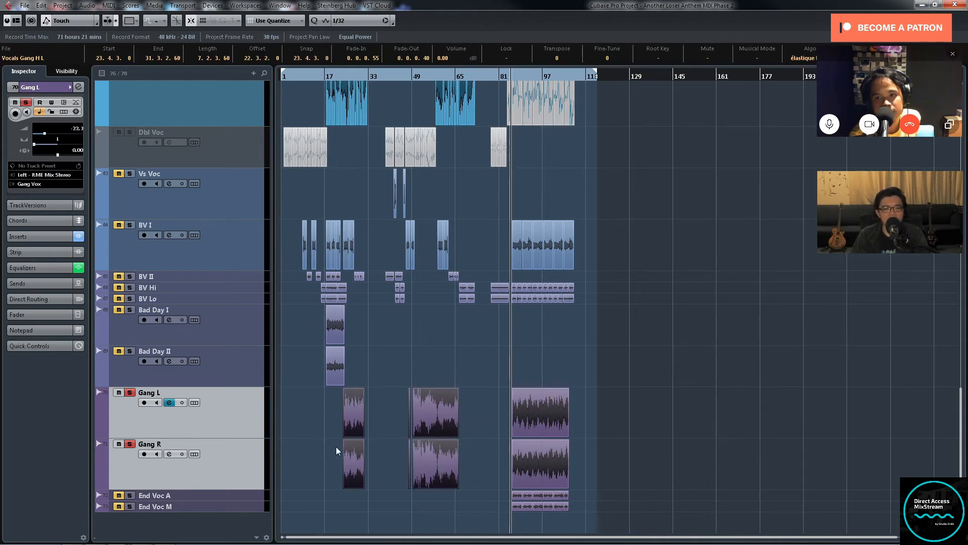
key("h")
key("h")
key("h")
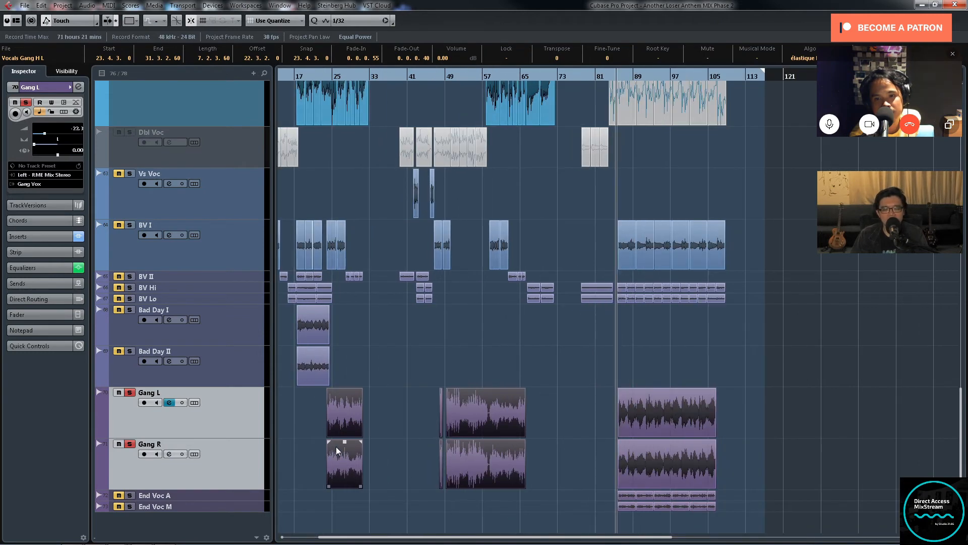
key("g")
key("g")
key("g")
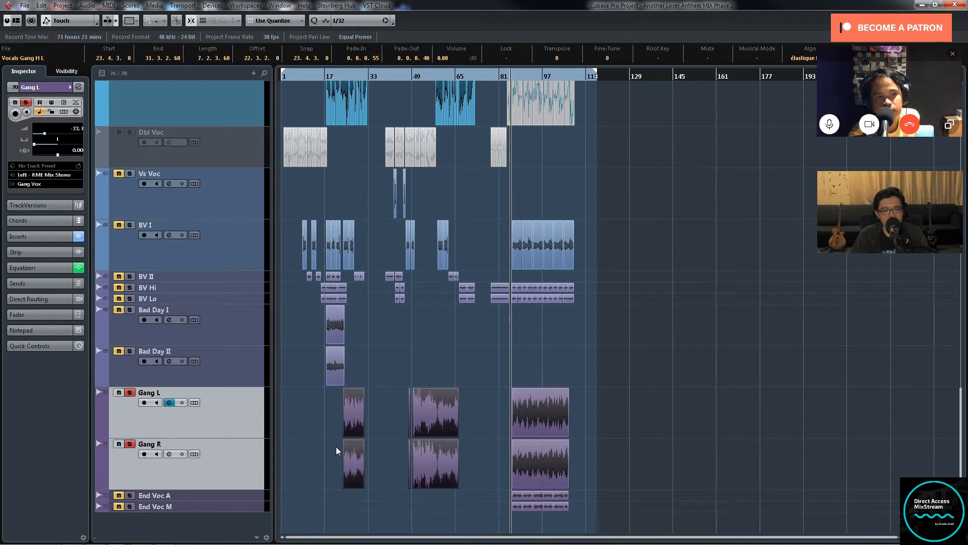
Step: Reselect the first two groups of gang clips, and extend the selection to all clips on both gang tracks
left_click(480, 435)
left_click_drag(428, 430, 330, 459)
left_click_drag(483, 418, 335, 456)
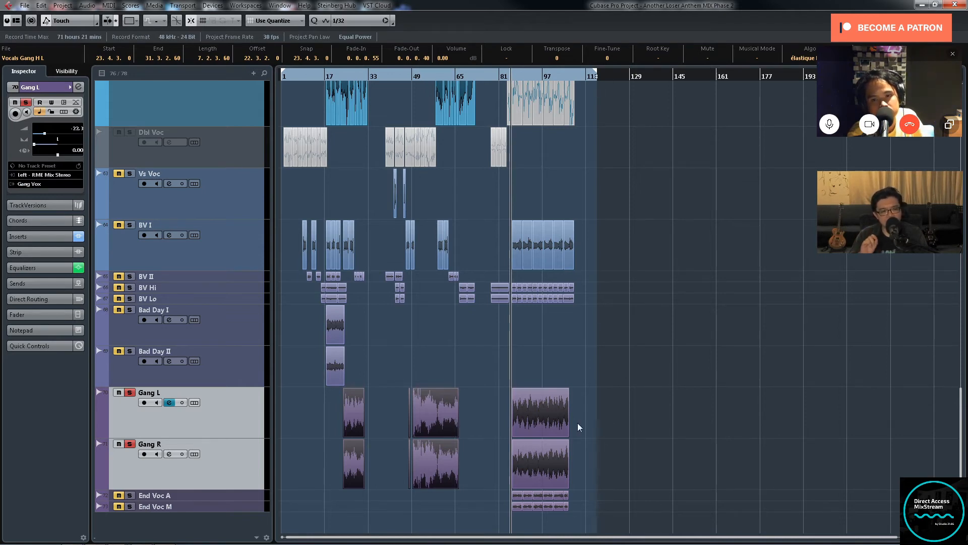
left_click_drag(614, 416, 316, 464)
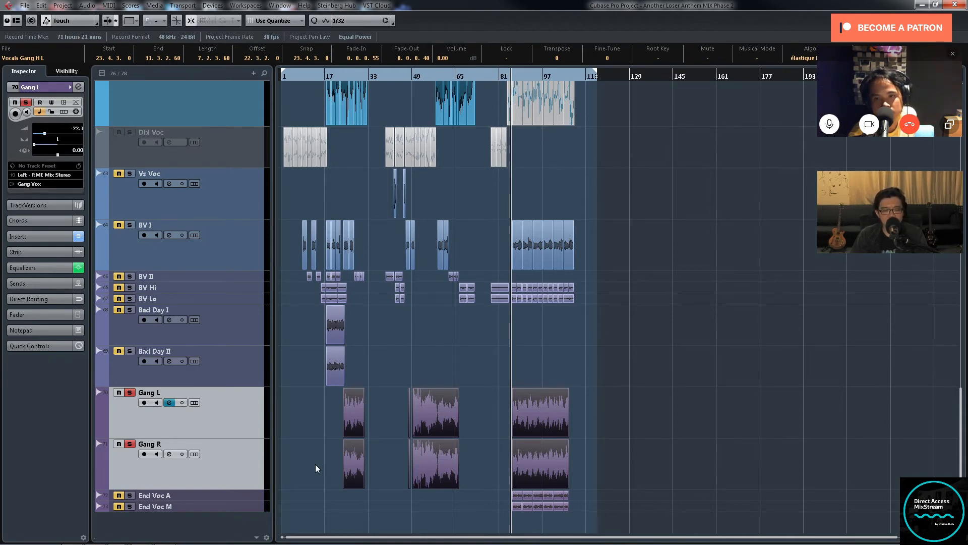
left_click(480, 416)
left_click_drag(438, 403, 307, 443)
key("ctrl+z")
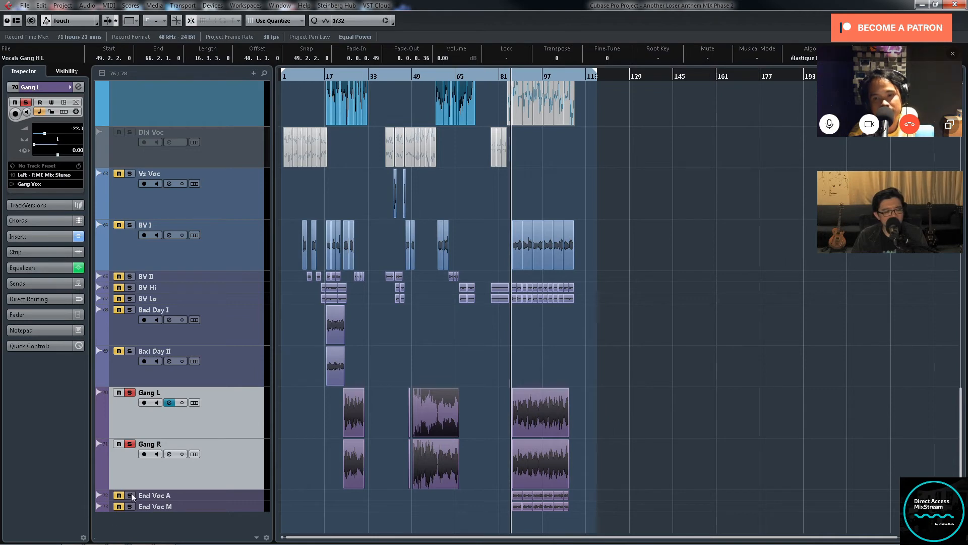
Step: Replay the soloed gang tracks from just before bar 86, where the End Voc clips also start
key("h")
key("h")
key("h")
key("h")
key("h")
key("h")
key("h")
key("h")
key("h")
key("h")
key("h")
key("h")
key("h")
key("h")
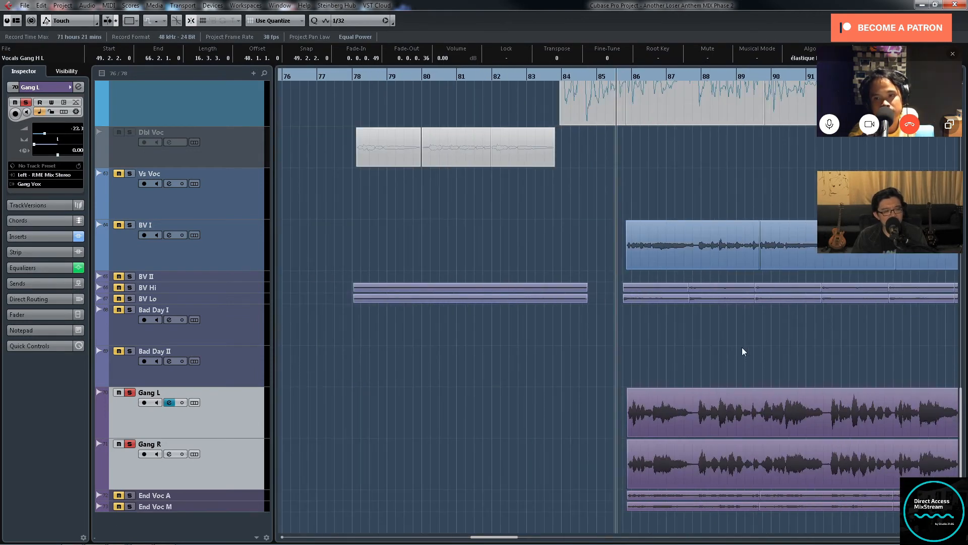
key("g")
key("g")
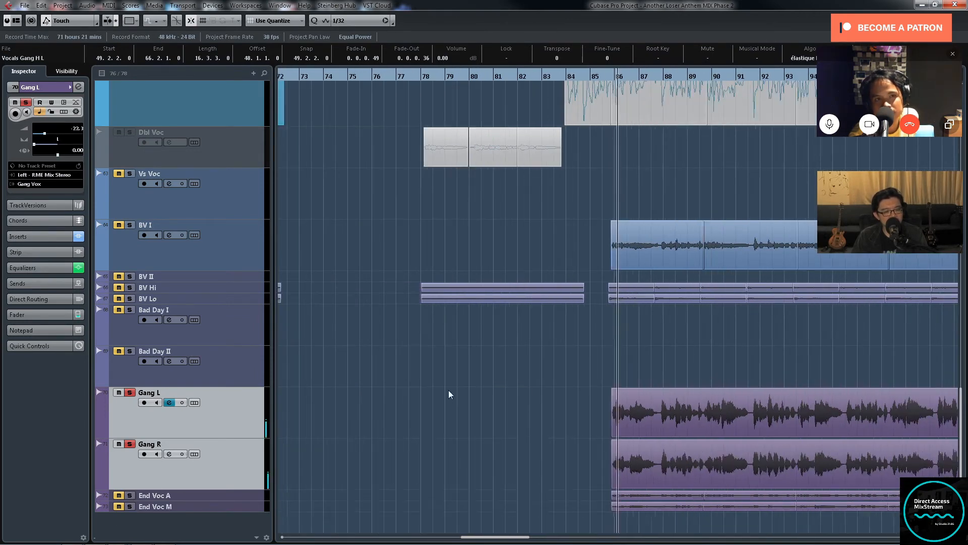
Step: Select the End Voc A and End Voc M tracks and enlarge their track height
key("g")
key("g")
key("g")
key("g")
key("g")
key("g")
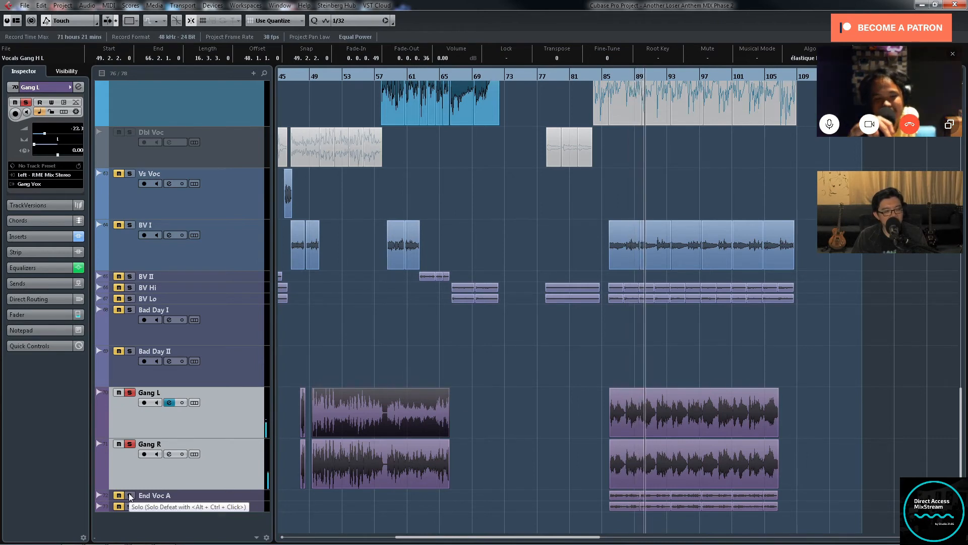
left_click(250, 497)
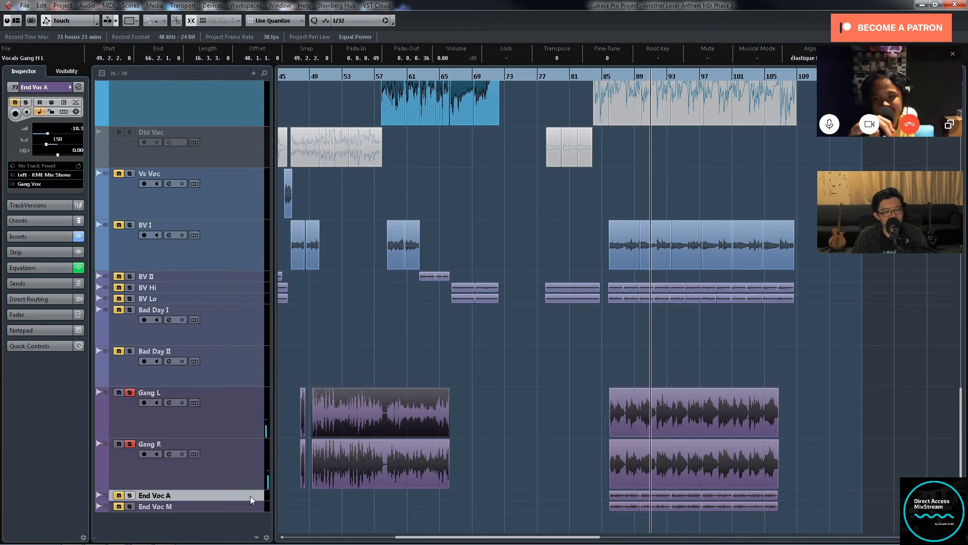
left_click(249, 506, "shift")
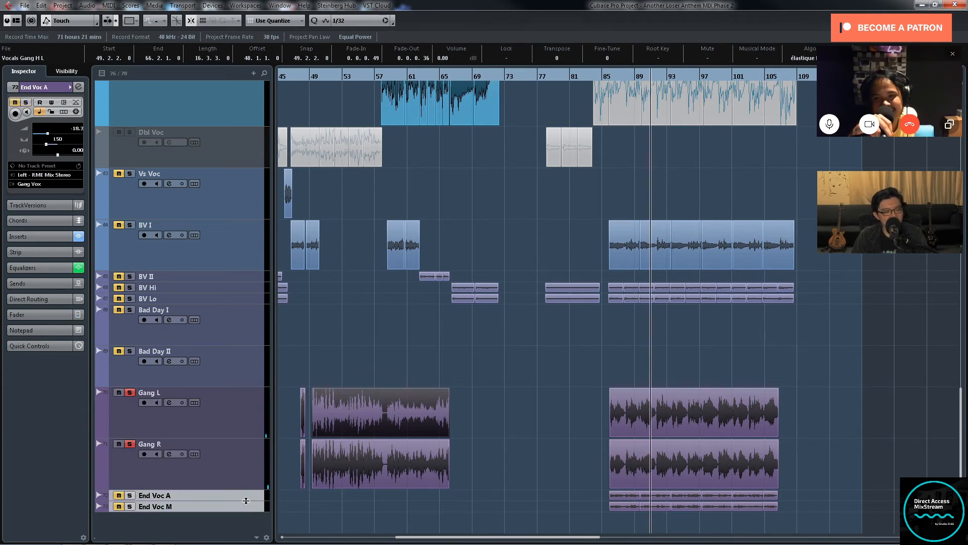
left_click_drag(247, 500, 245, 528)
left_click_drag(599, 510, 671, 533)
scroll(895, 490, "down", 2)
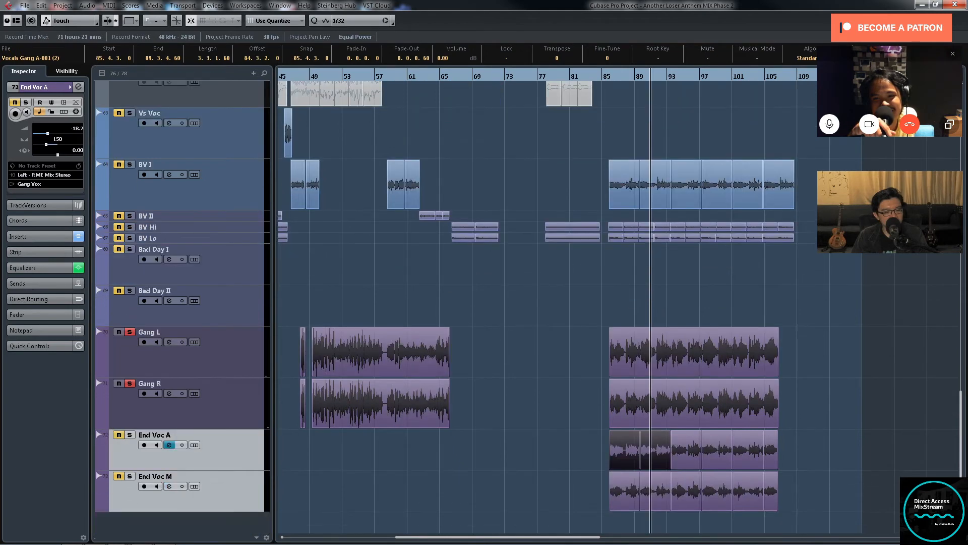
Step: Solo End Voc A and End Voc M, play from about bar 85, and take Gang L and Gang R out of solo
left_click(129, 435)
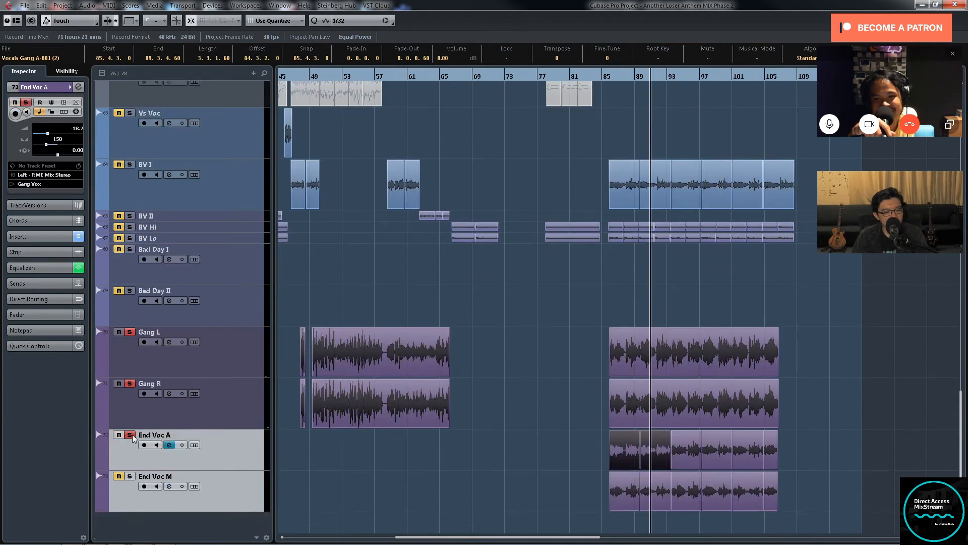
left_click(130, 476)
left_click(608, 75)
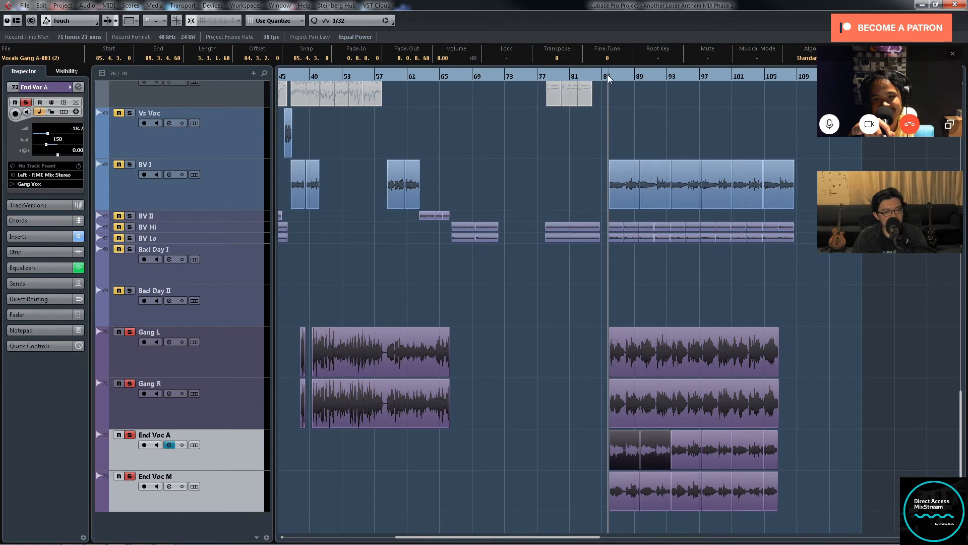
key("space")
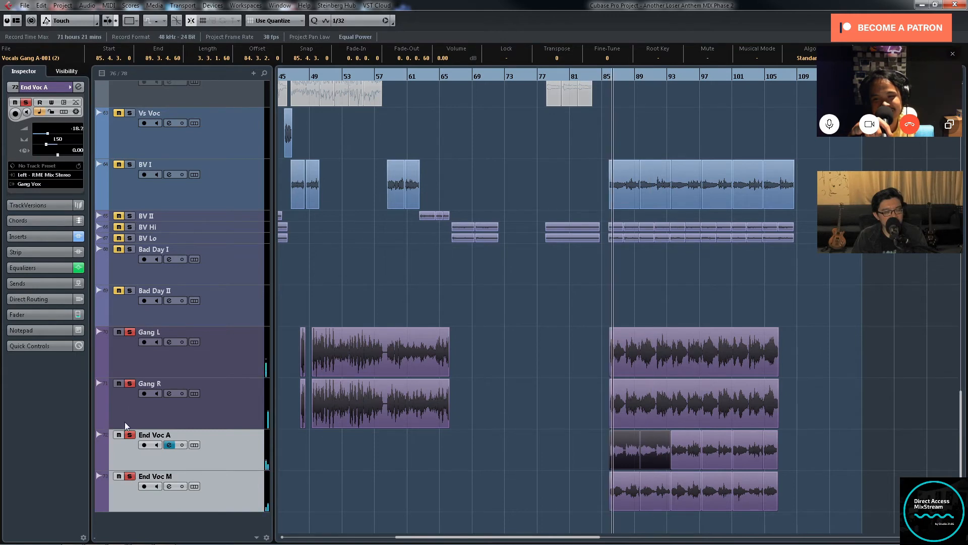
left_click(130, 383)
left_click(130, 332)
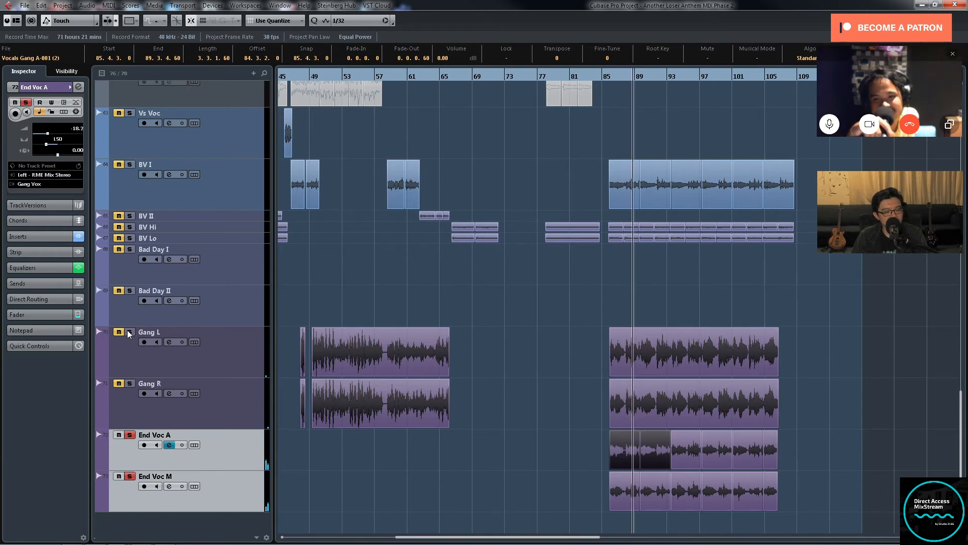
Step: Highlight the clips on both End Voc tracks, and select End Voc A's clips followed by End Voc M's clips
left_click_drag(579, 452, 785, 482)
left_click(811, 456)
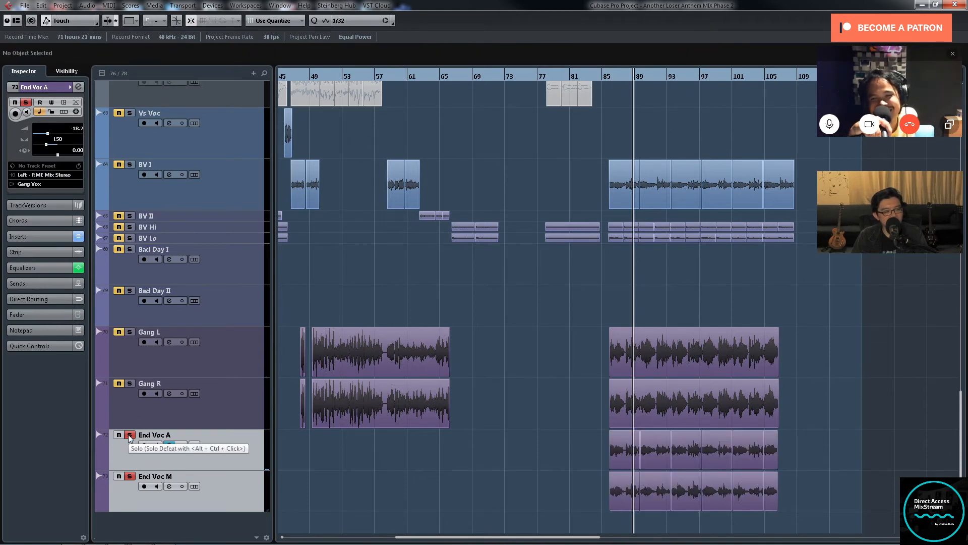
left_click(216, 447)
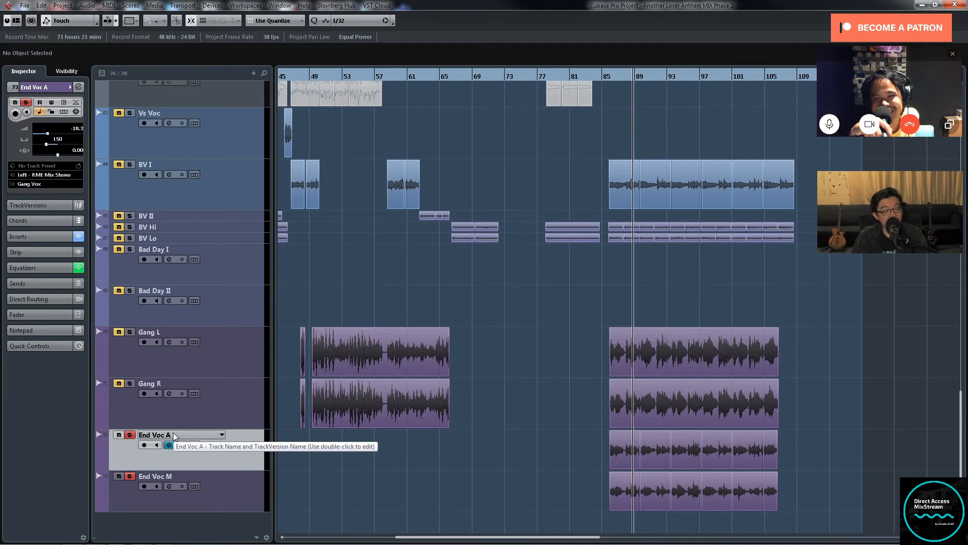
left_click_drag(599, 461, 782, 461)
left_click_drag(587, 524, 790, 498)
Step: Switch the solo of both End Voc tracks off and on again, and reselect their clips track by track
left_click(130, 435)
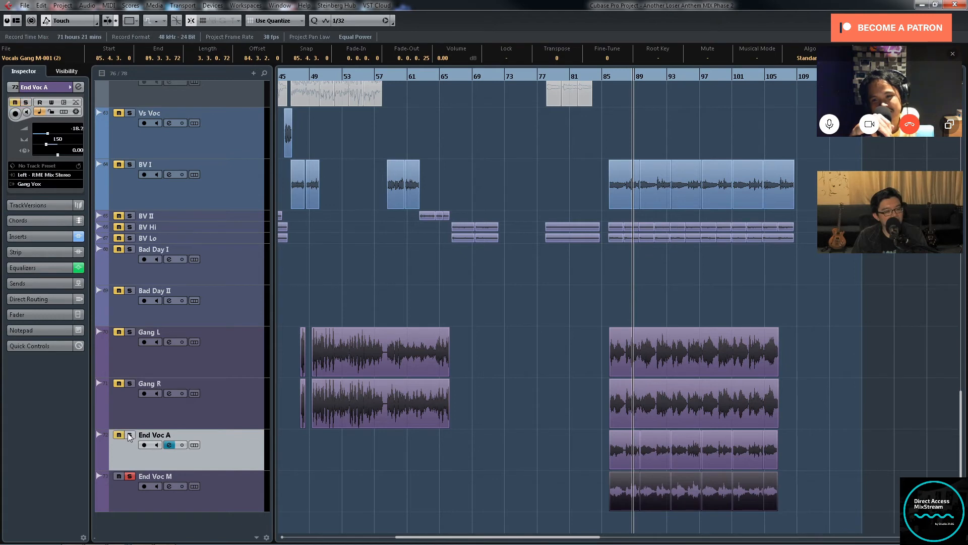
left_click(128, 475)
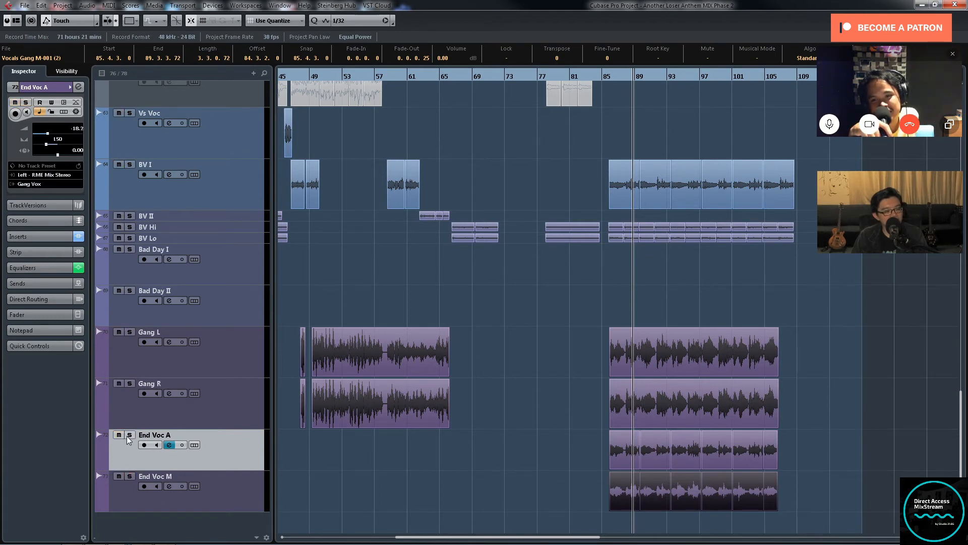
left_click(130, 435)
left_click(129, 477)
left_click_drag(567, 454, 802, 505)
left_click_drag(811, 449, 639, 455)
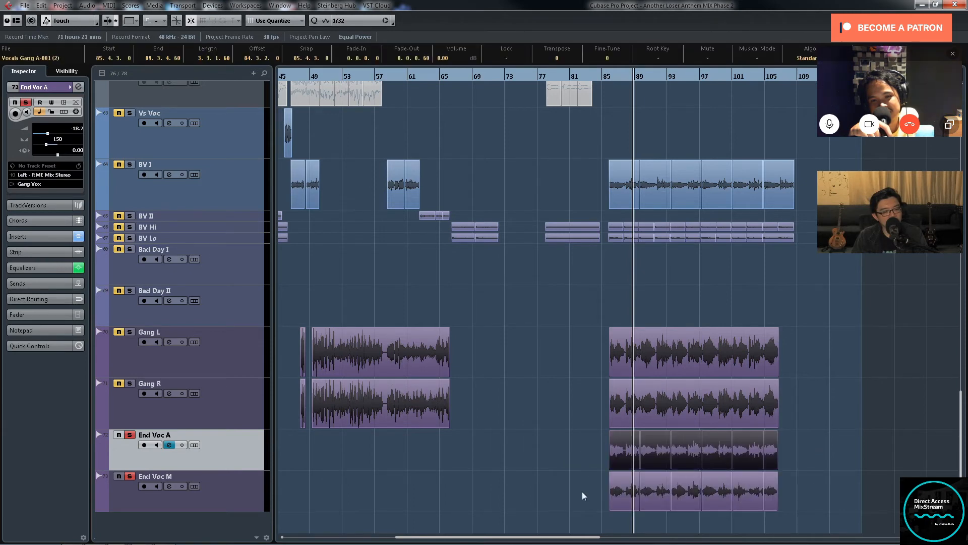
left_click_drag(582, 489, 809, 505)
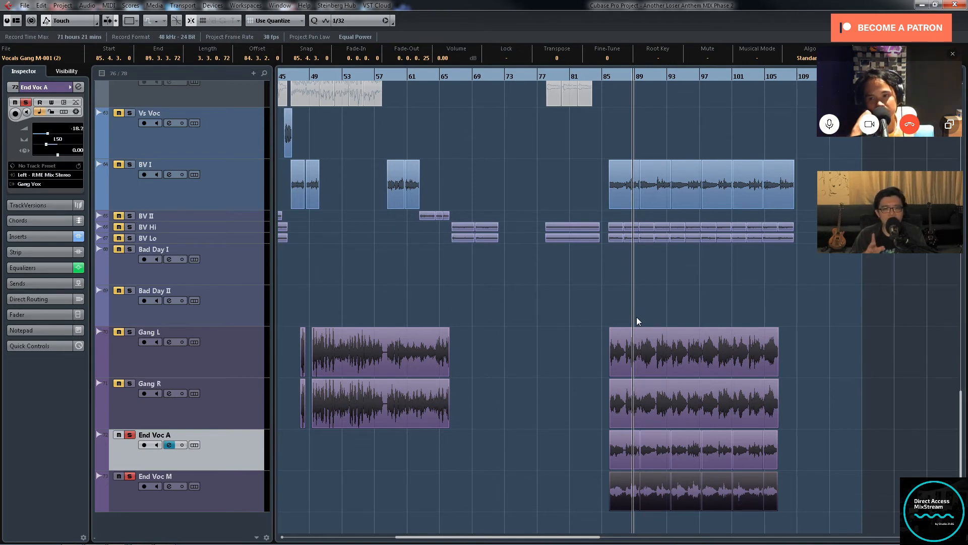
Step: Unsolo both End Voc tracks, and select the last clips on Gang L and Gang R, from about bar 85 to 106
left_click(129, 435)
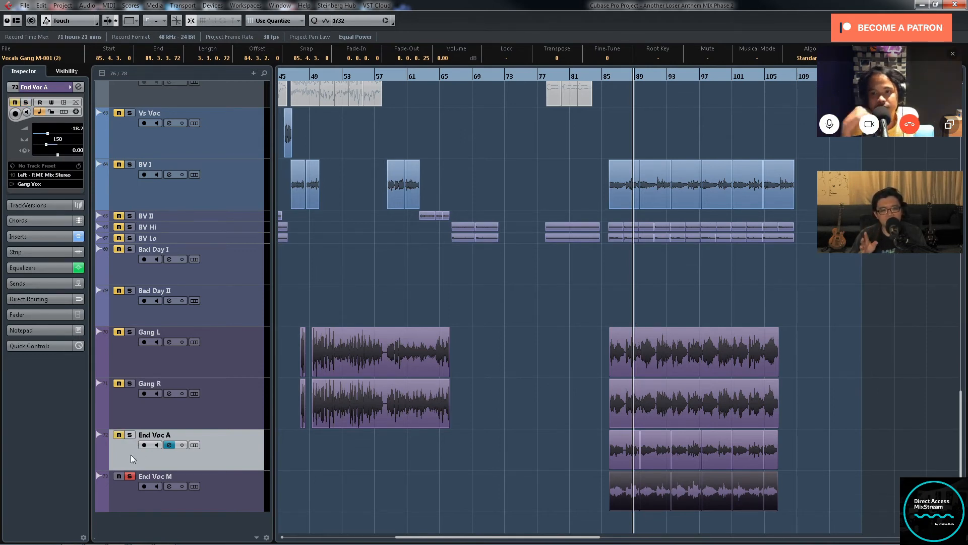
left_click(129, 476)
left_click_drag(574, 350, 756, 382)
left_click_drag(803, 360, 572, 400)
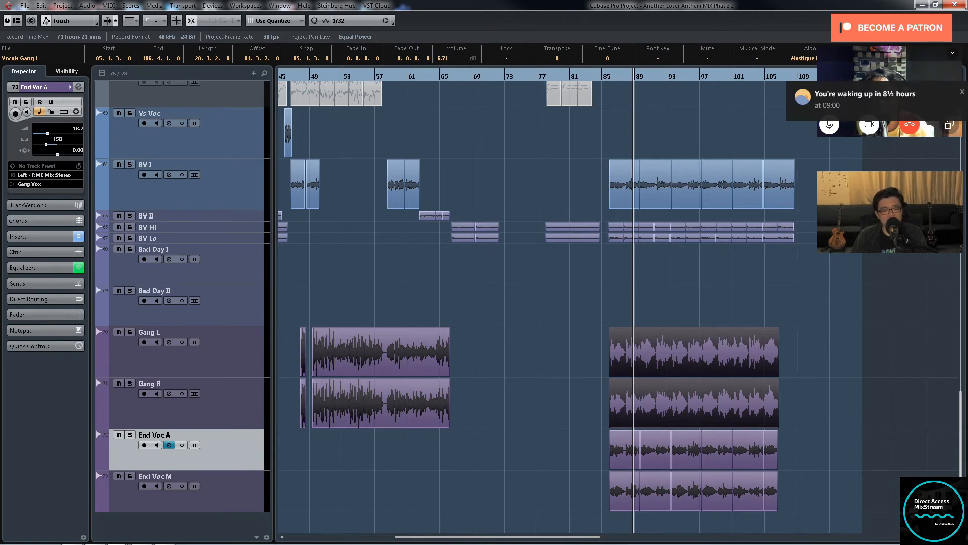
left_click(962, 94)
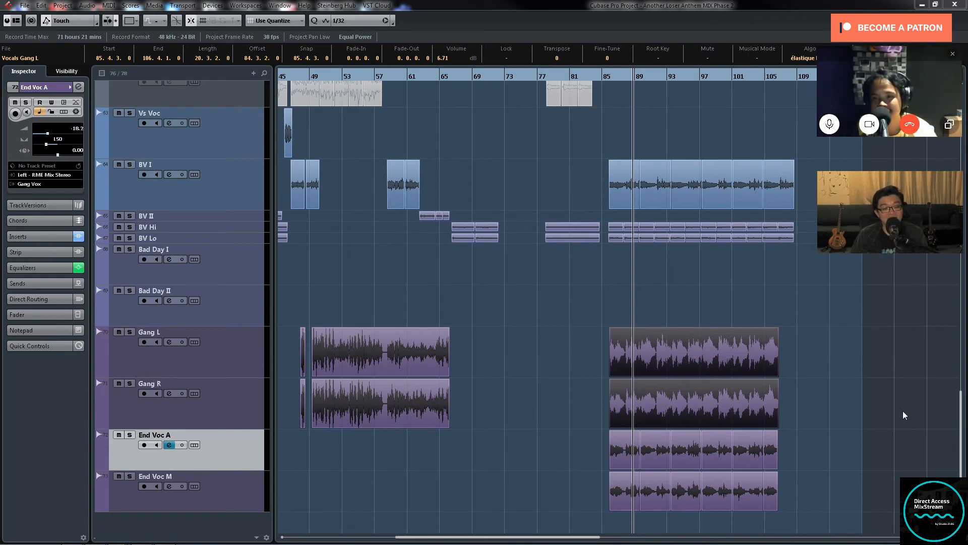
Step: Highlight the clips on both End Voc tracks, and narrow the selection to End Voc A's clips
left_click_drag(577, 452, 767, 480)
left_click(571, 456)
left_click_drag(569, 457, 804, 471)
mouse_move(569, 491)
left_mouse_down()
mouse_move(633, 506)
mouse_move(800, 495)
left_mouse_up()
left_click_drag(582, 450, 603, 489)
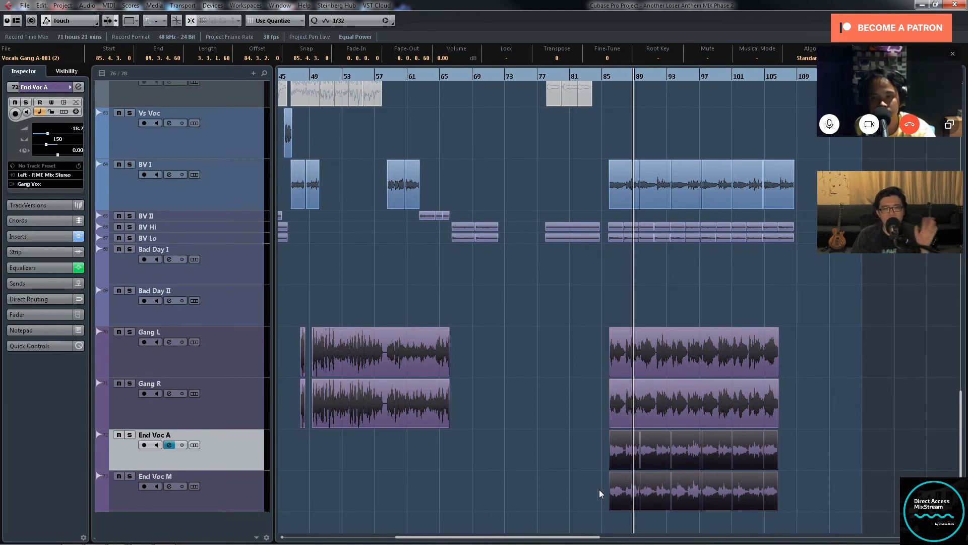
left_click_drag(579, 448, 809, 459)
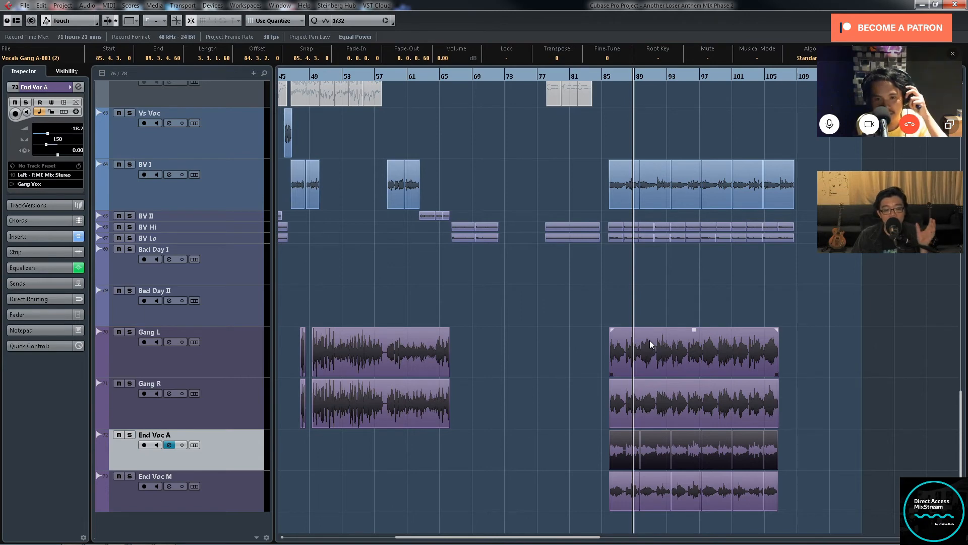
Step: Solo both End Voc tracks together with Gang L and Gang R, and play them from about bar 85
left_click(130, 476)
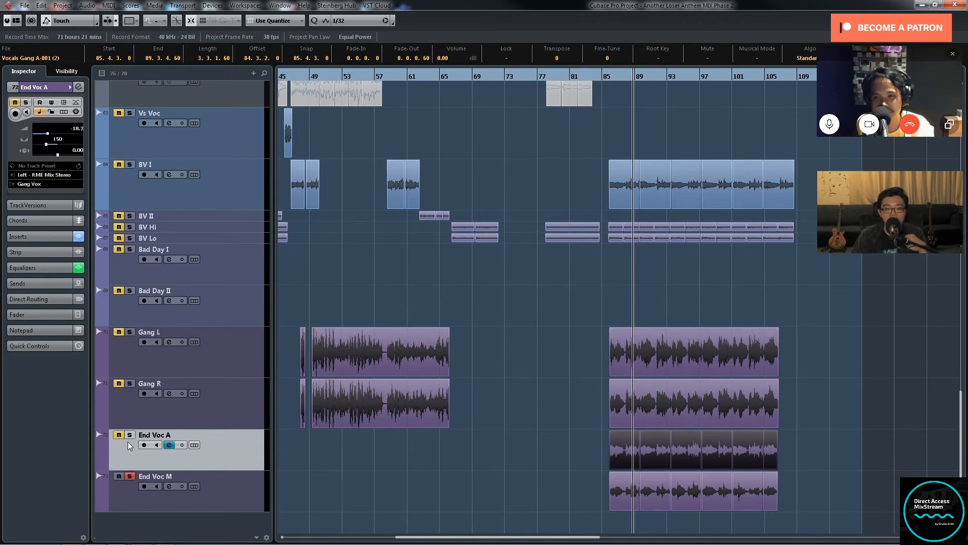
left_click(129, 435)
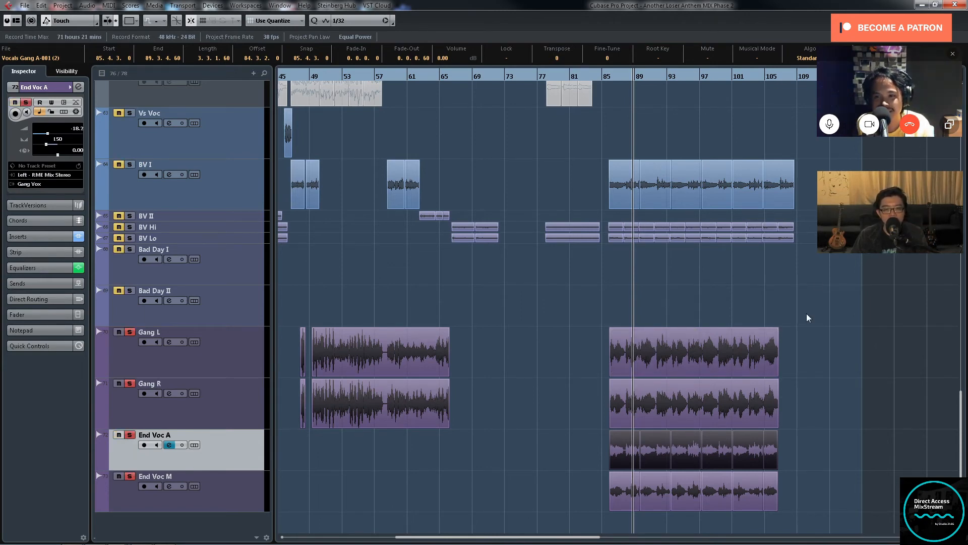
left_click(606, 75)
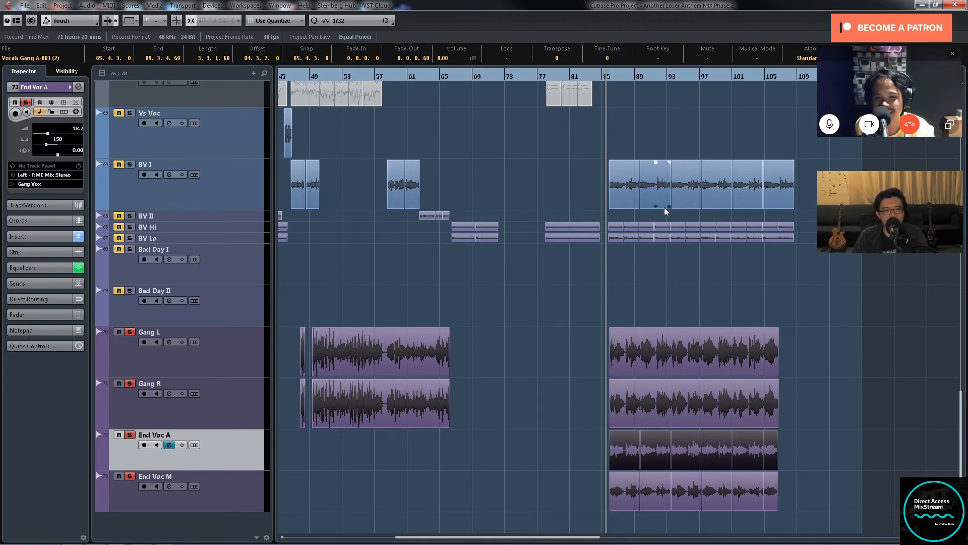
left_click(129, 476)
left_click(128, 435)
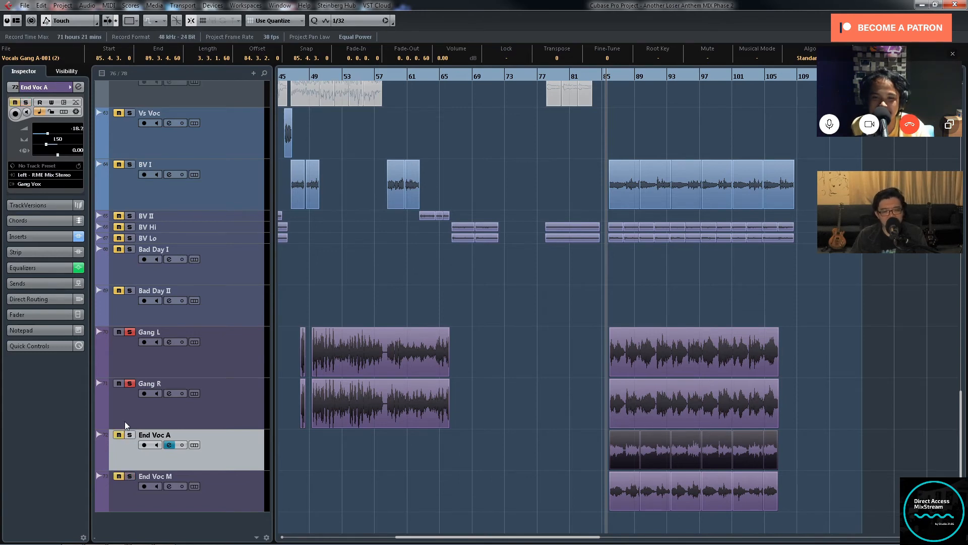
left_click(130, 435)
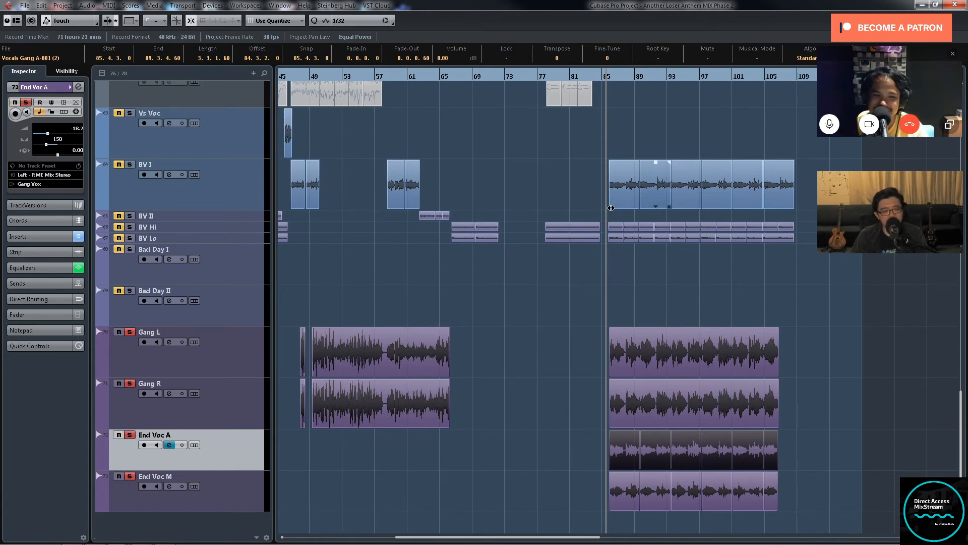
left_click(604, 79)
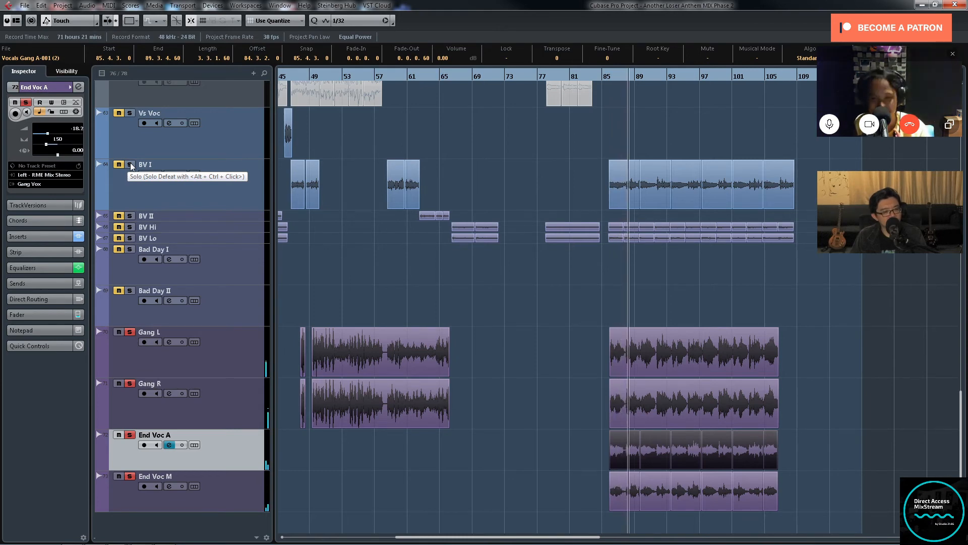
Step: Add BV Hi, BV Lo and BV I to the soloed tracks during playback
left_click(130, 227)
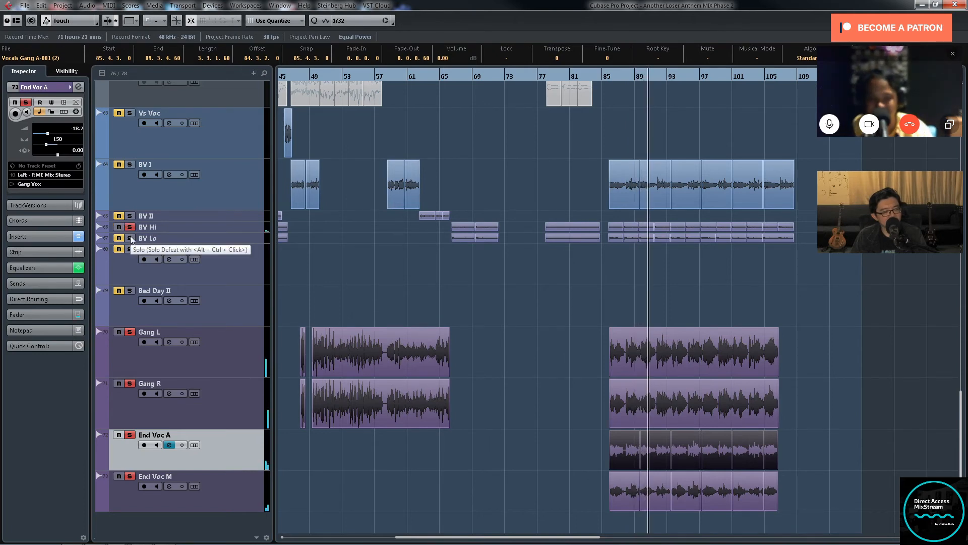
left_click(130, 238)
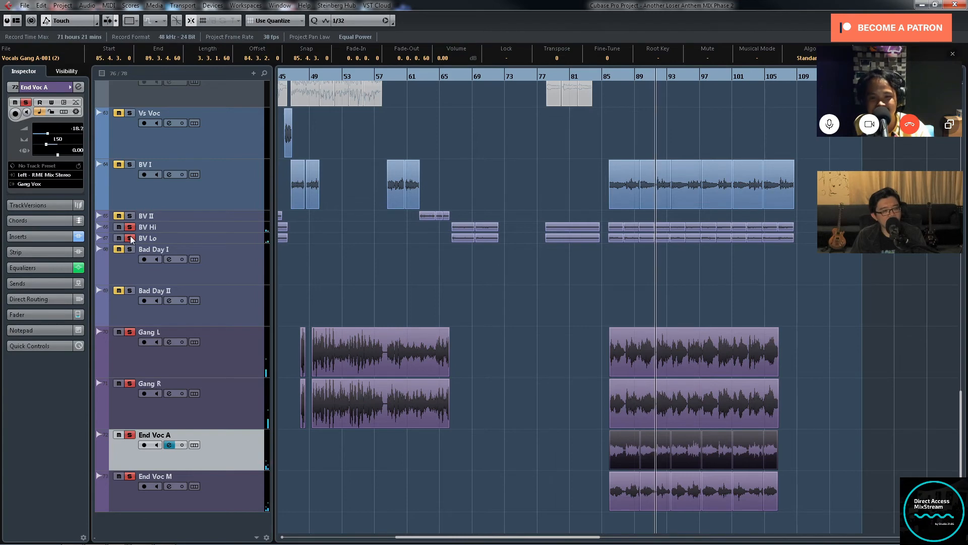
scroll(425, 289, "up", 3)
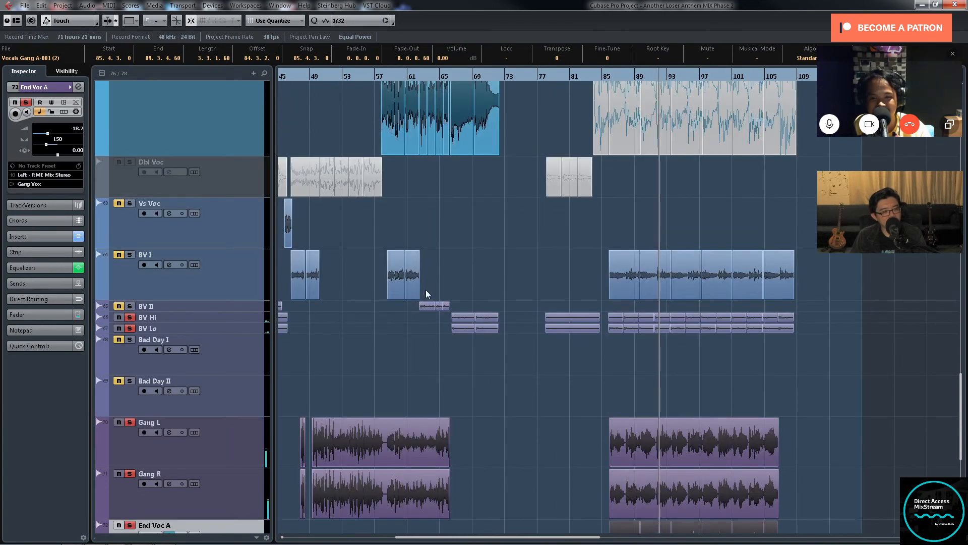
left_click(129, 256)
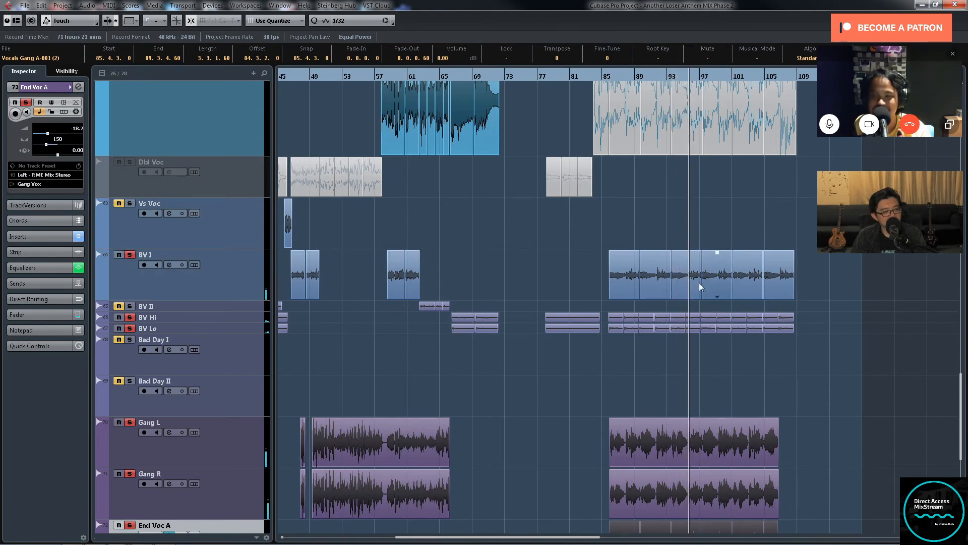
Step: Add the Ld Voc track to the soloed vocals during playback
scroll(839, 257, "up", 3)
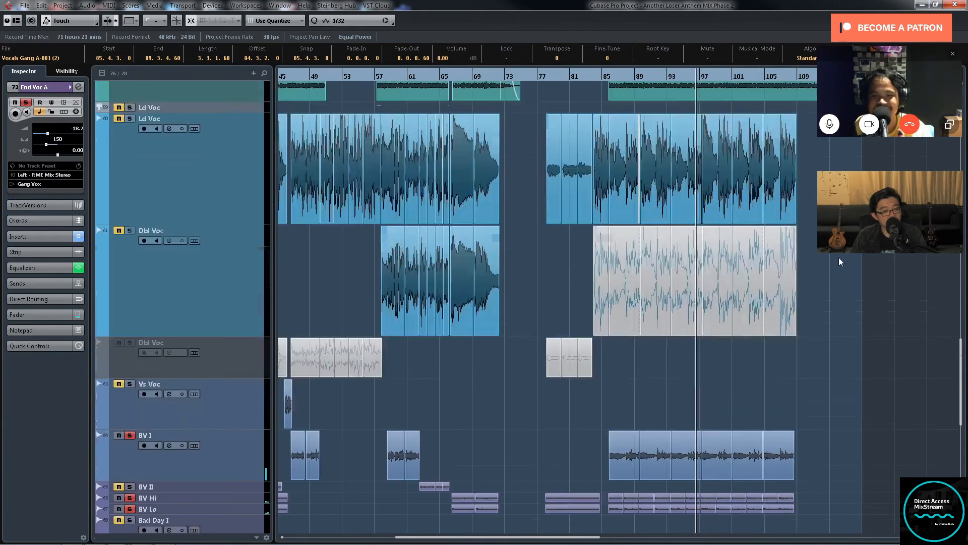
scroll(839, 259, "down", 4)
scroll(837, 257, "up", 3)
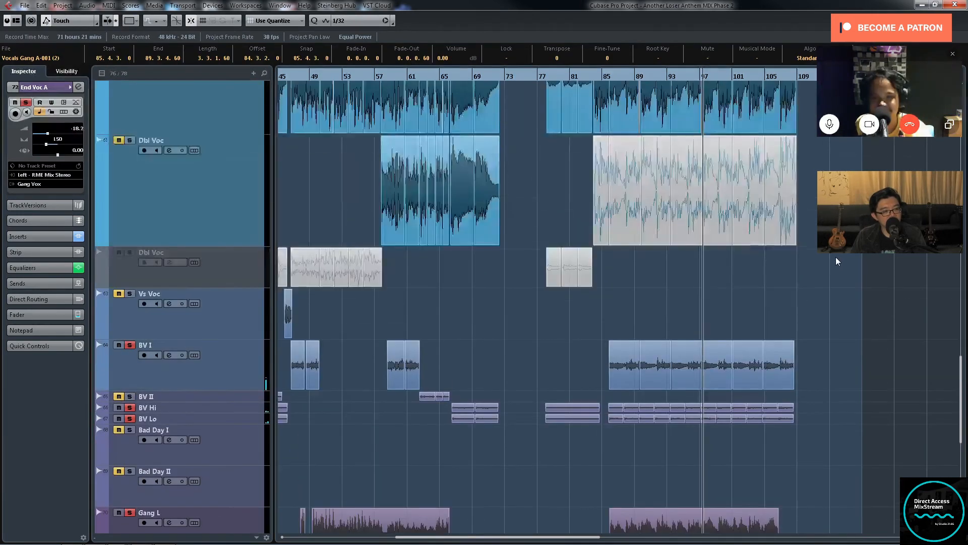
scroll(835, 256, "up", 3)
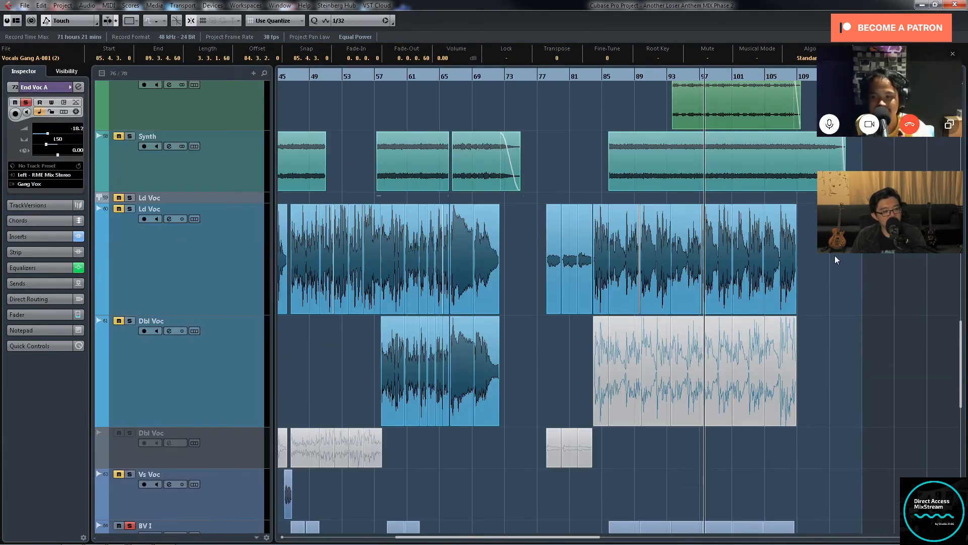
left_click(131, 210)
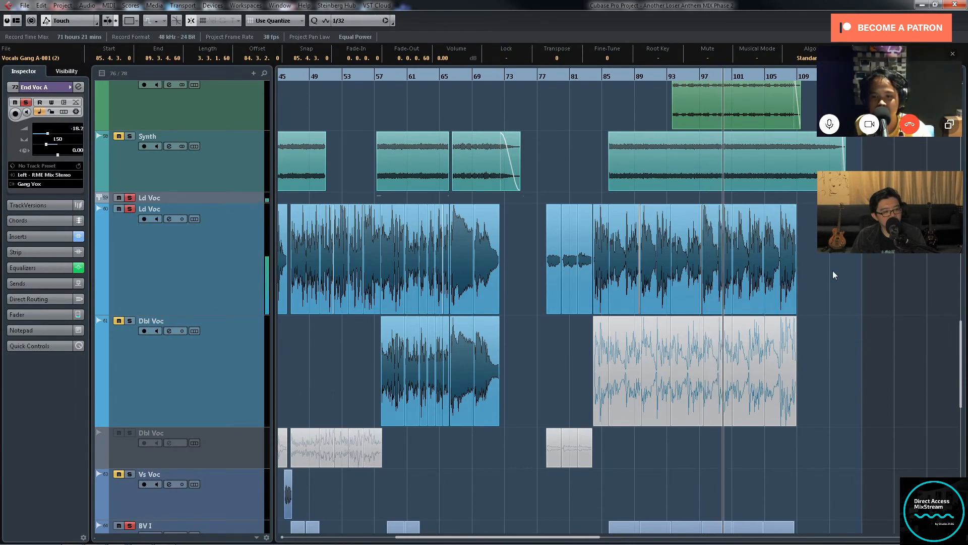
Step: Solo the Synth track briefly with the vocals, and replace it with Piano L and Piano R
left_click(129, 137)
scroll(532, 186, "up", 3)
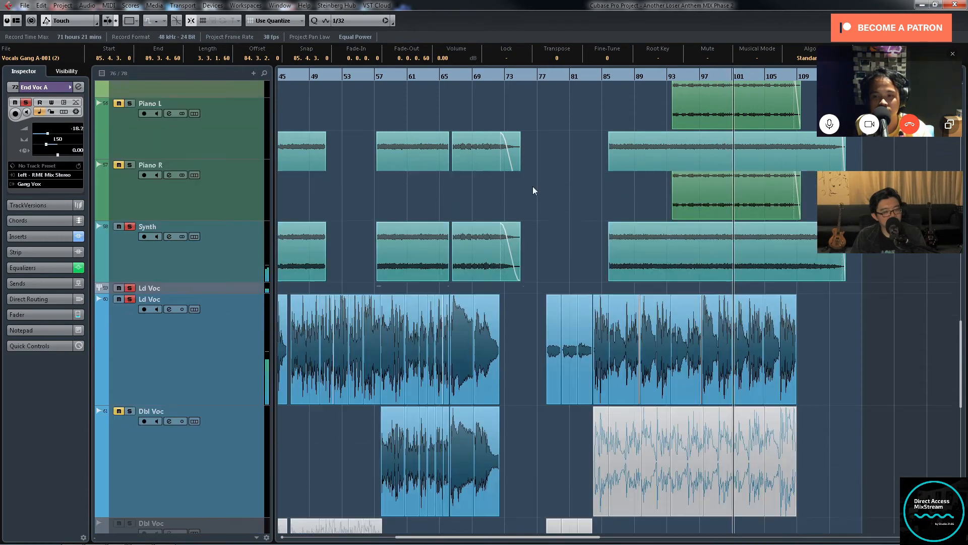
left_click(130, 228)
left_click(130, 166)
left_click(130, 104)
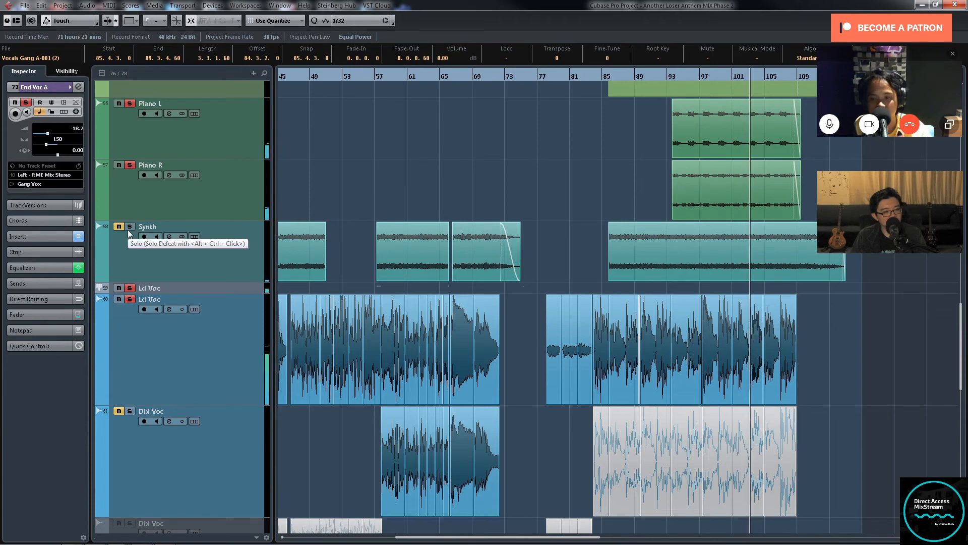
scroll(344, 209, "down", 6)
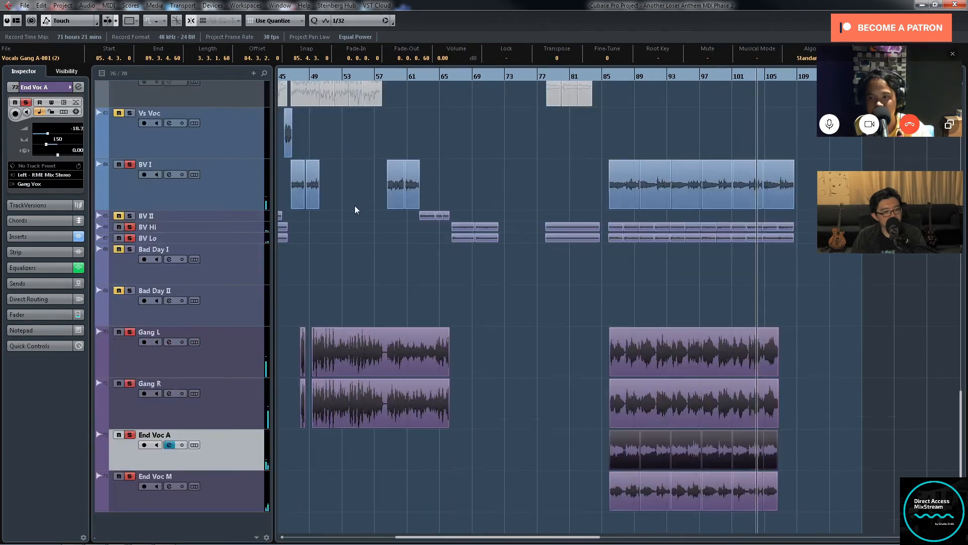
Step: Take Piano L and Piano R out of solo while the closing section plays out
scroll(355, 210, "up", 5)
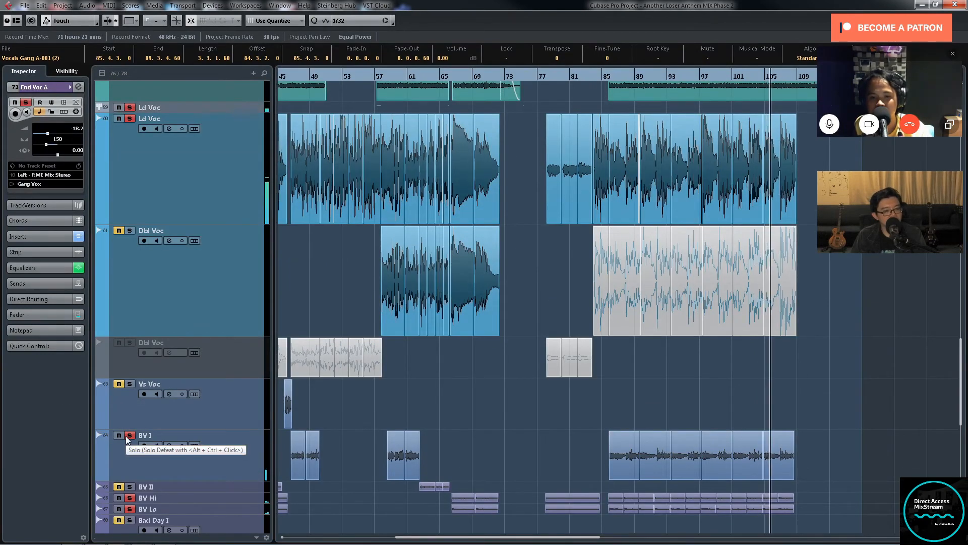
scroll(177, 334, "up", 3)
scroll(136, 226, "up", 3)
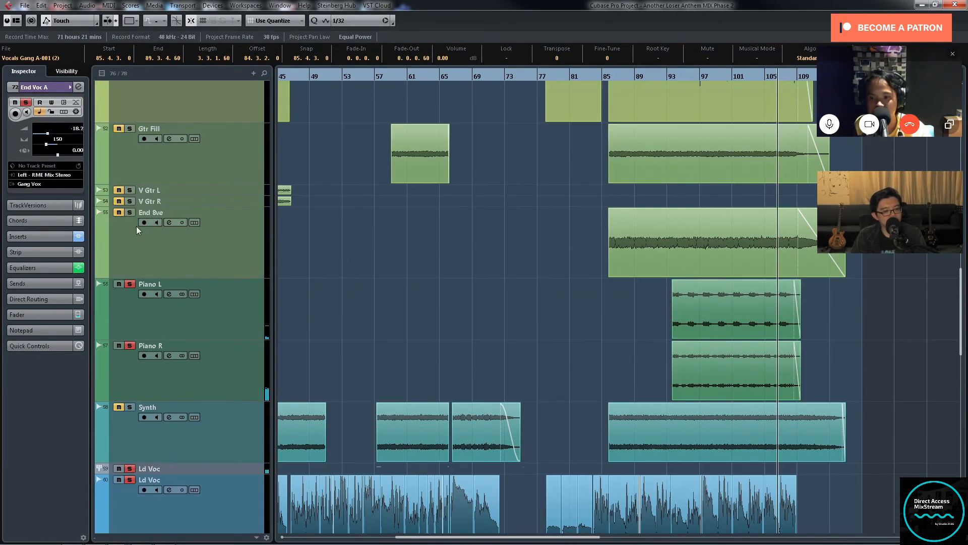
left_click(131, 284)
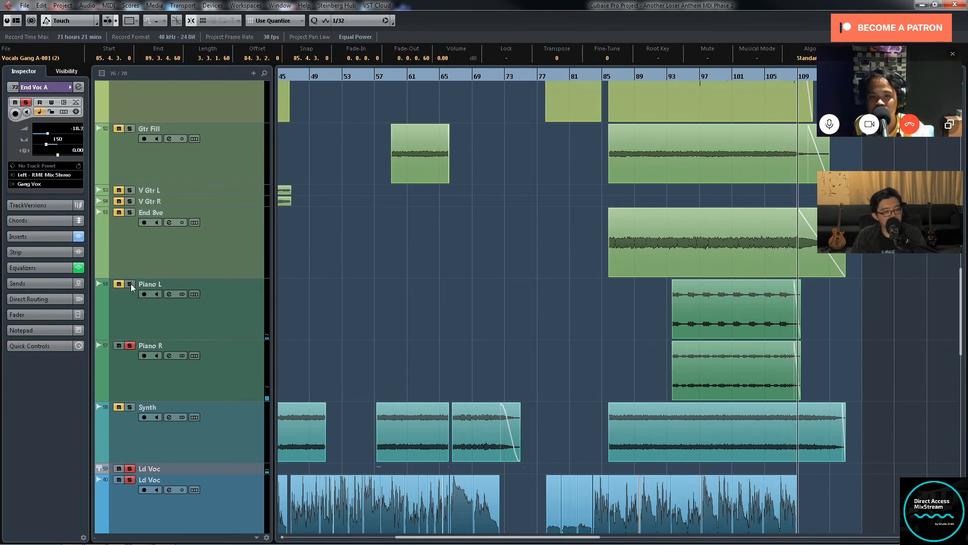
left_click(130, 346)
Step: Fit the whole song in the project view and shrink all tracks to minimal height for an overview
scroll(540, 312, "down", 8)
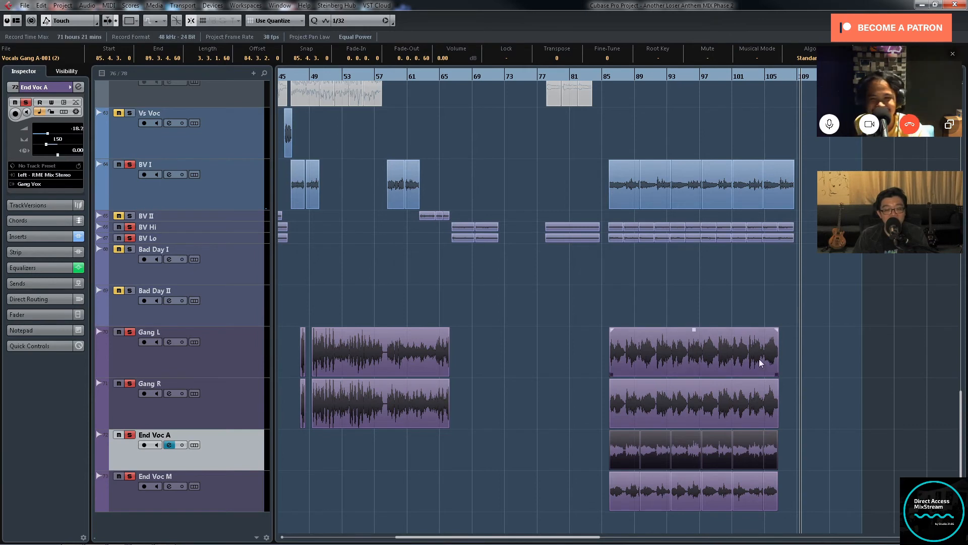
key("g")
key("g")
key("g")
key("g")
key("g")
key("g")
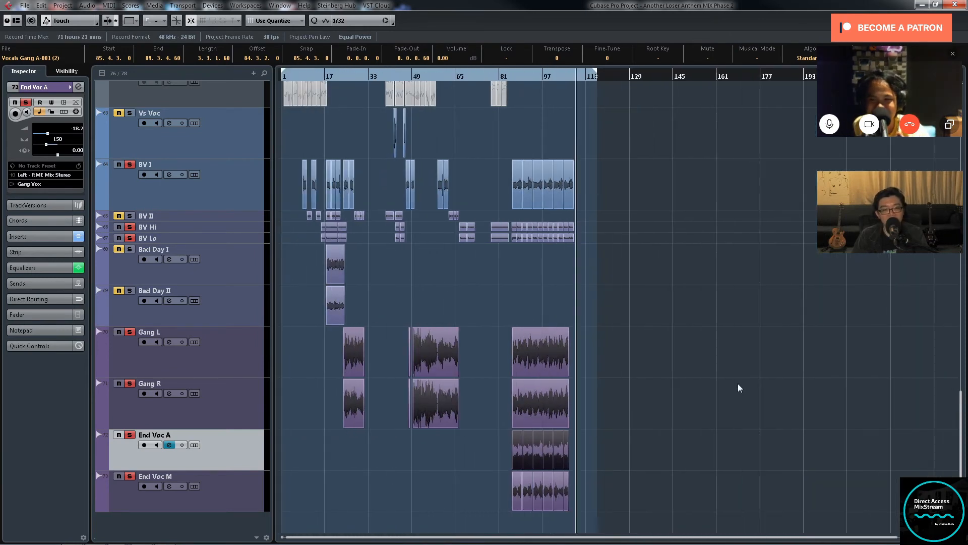
key("h")
scroll(635, 323, "up", 5)
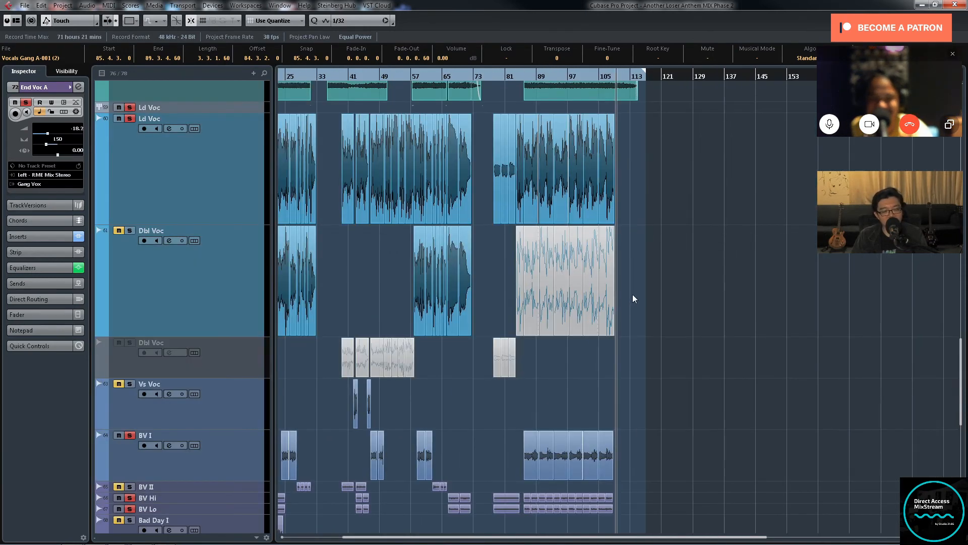
key("shift+f")
key("z")
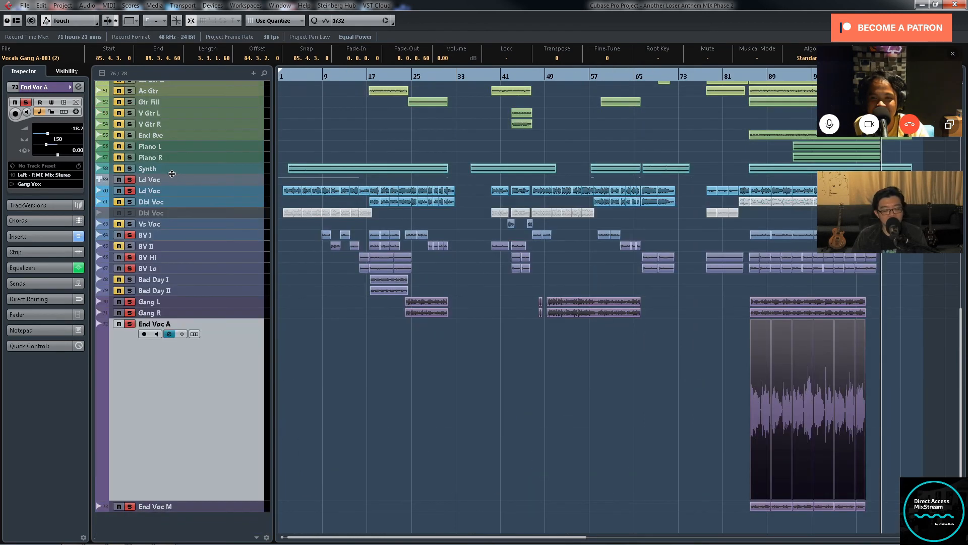
key("z")
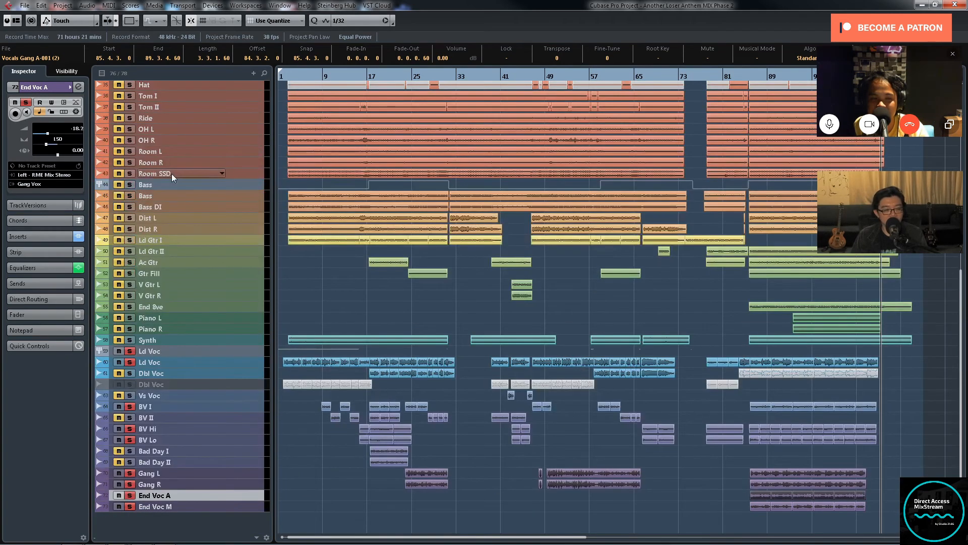
Step: Select the tracks from Gang L through End Voc M and take them out of solo
left_click(240, 350)
left_click(255, 505, "shift")
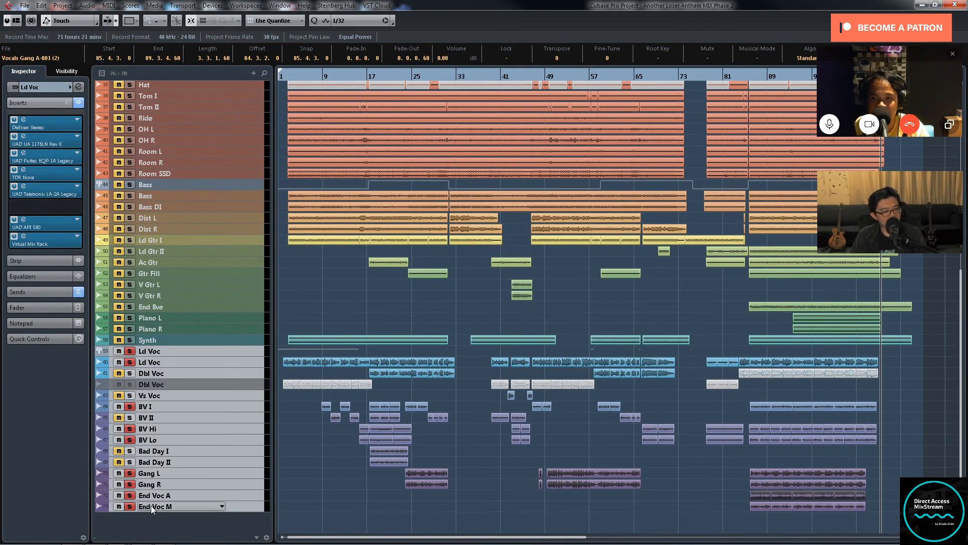
left_click(264, 506)
left_click(260, 476, "shift")
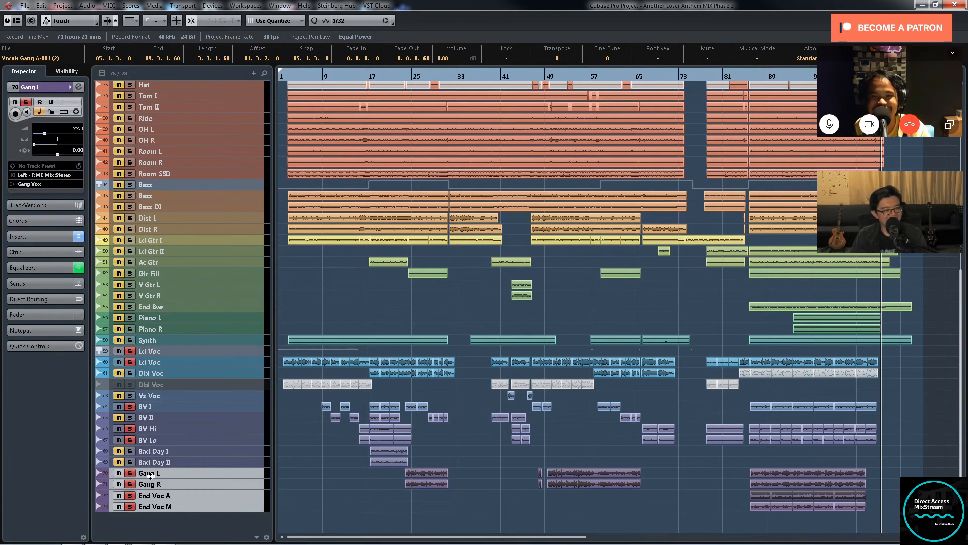
Step: Remove the solo from BV Hi, BV Lo, BV I and the Ld Voc tracks
left_click(130, 430)
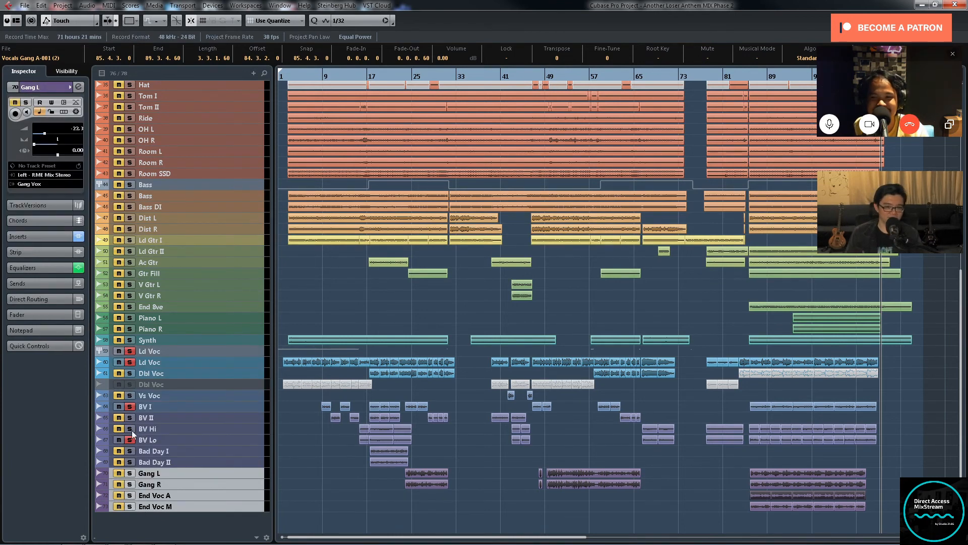
left_click(130, 438)
left_click(129, 406)
left_click(129, 362)
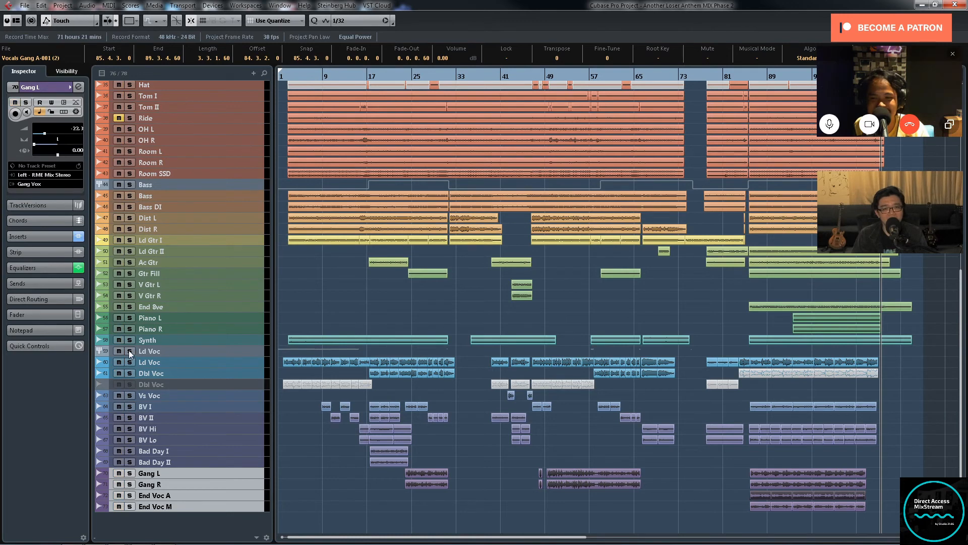
left_click(129, 350)
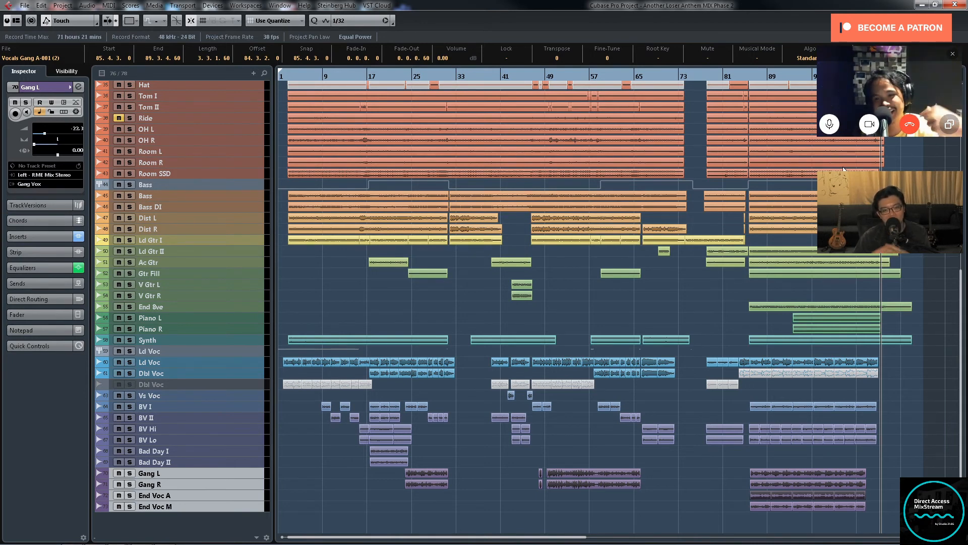
Step: Collapse the Group Tracks folder above the drum tracks
scroll(862, 289, "up", 5)
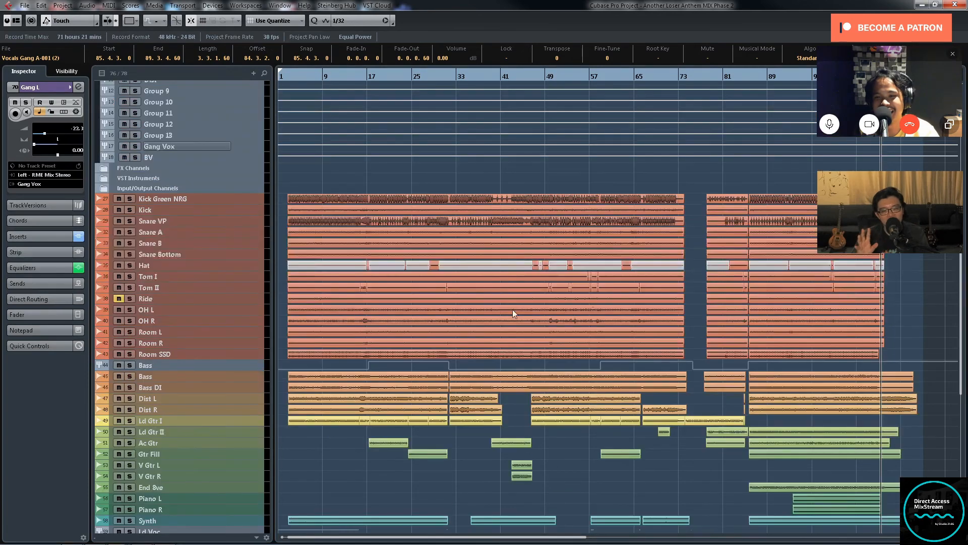
scroll(651, 341, "down", 5)
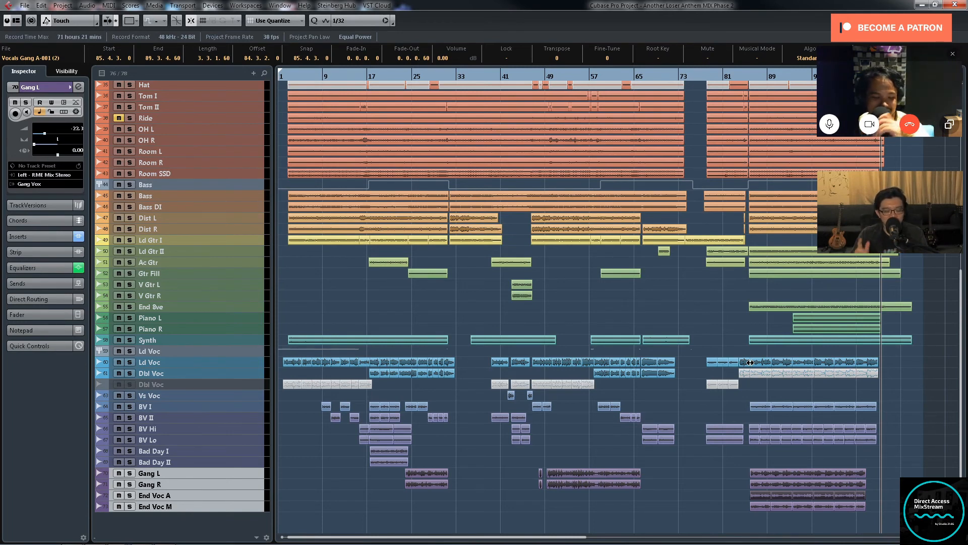
scroll(675, 401, "up", 8)
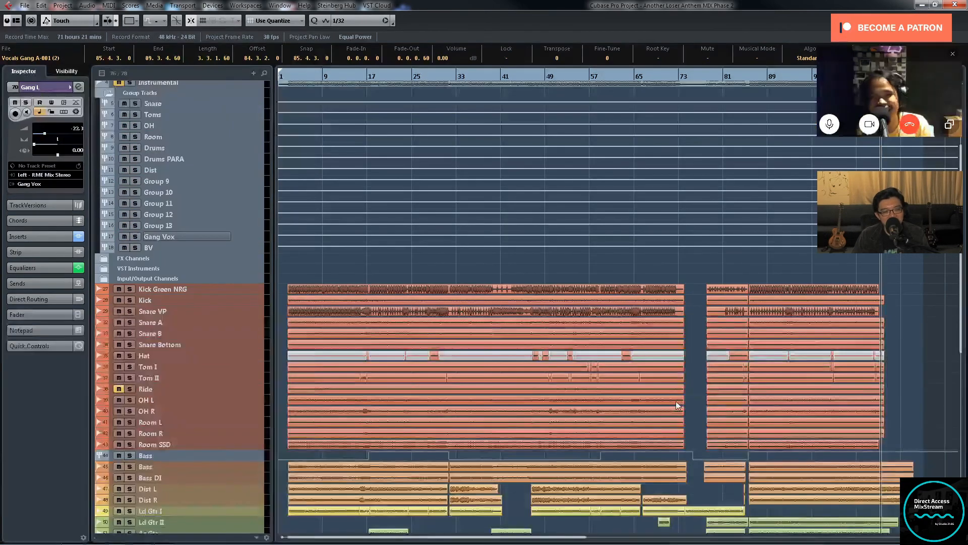
left_click(108, 93)
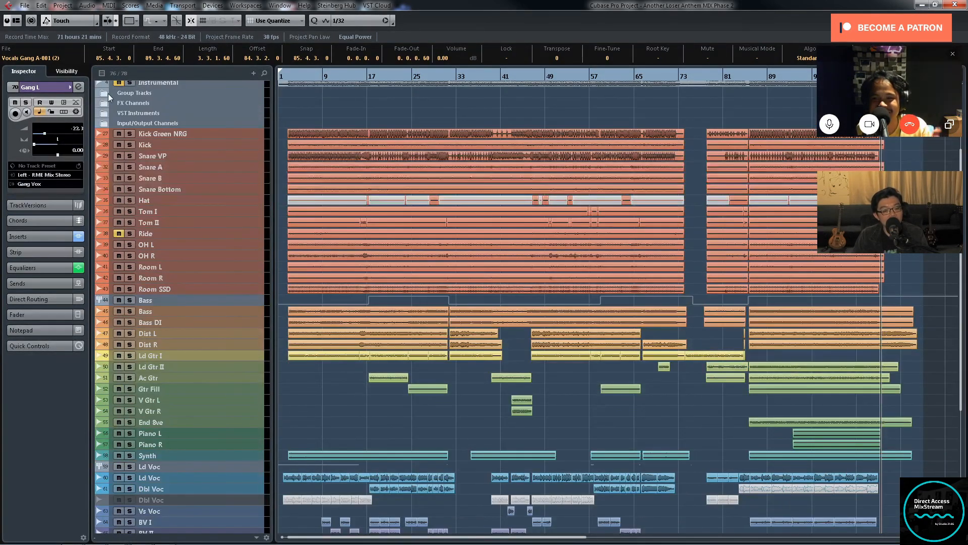
scroll(693, 403, "down", 5)
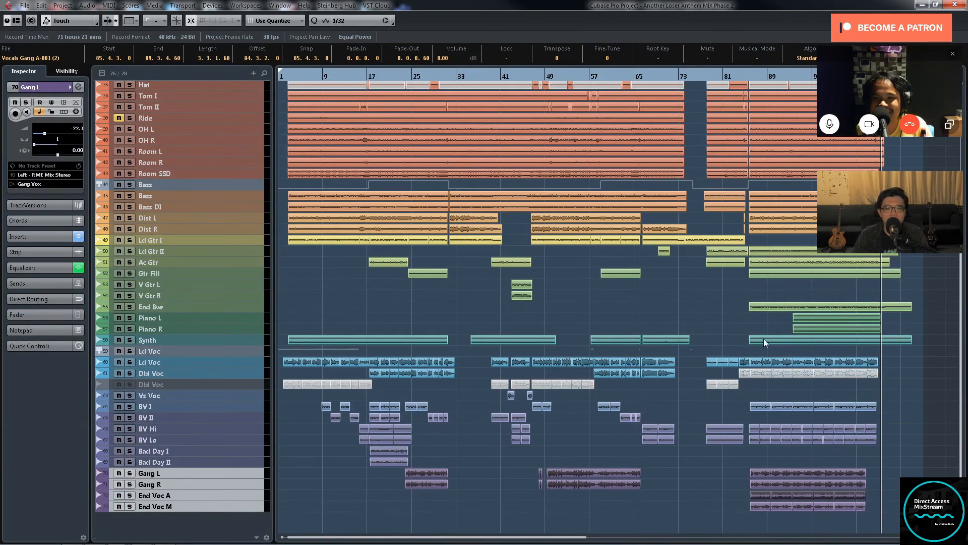
Step: Move the playback cursor to about bar 76, just before the drums re-enter
scroll(791, 377, "up", 5)
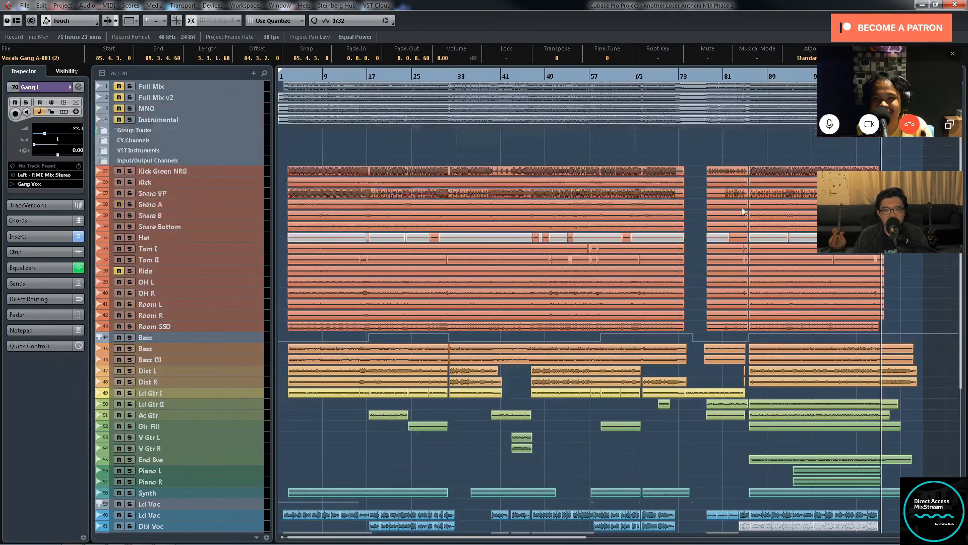
left_click(702, 76)
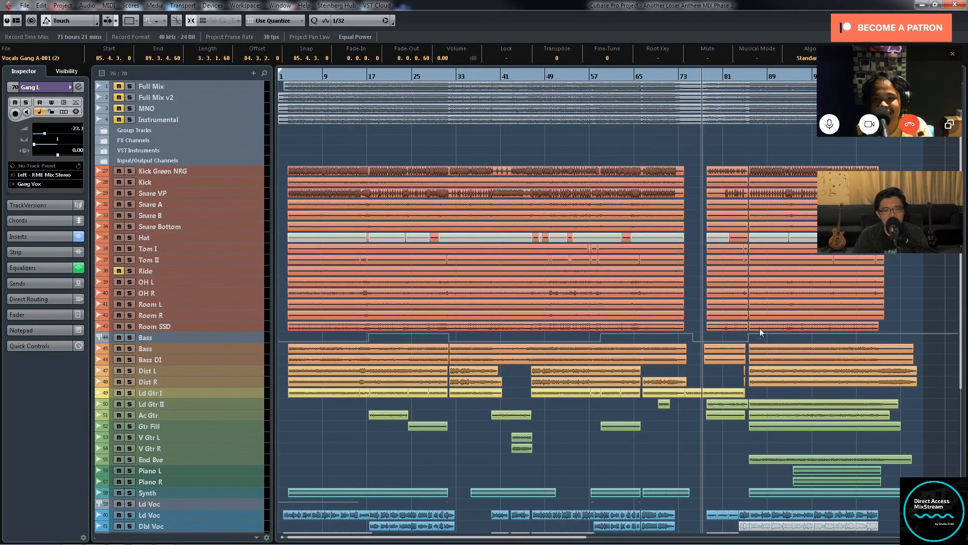
scroll(760, 328, "down", 5)
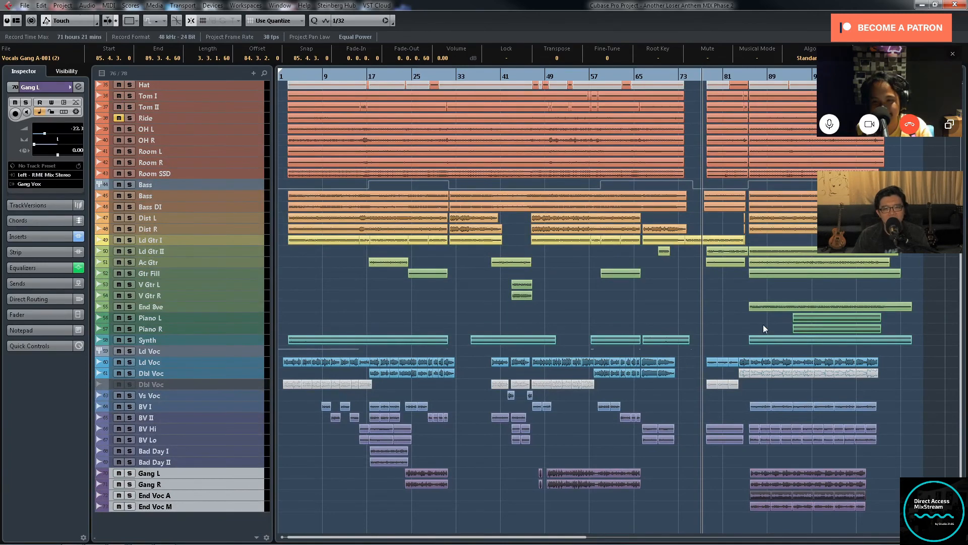
scroll(763, 325, "up", 5)
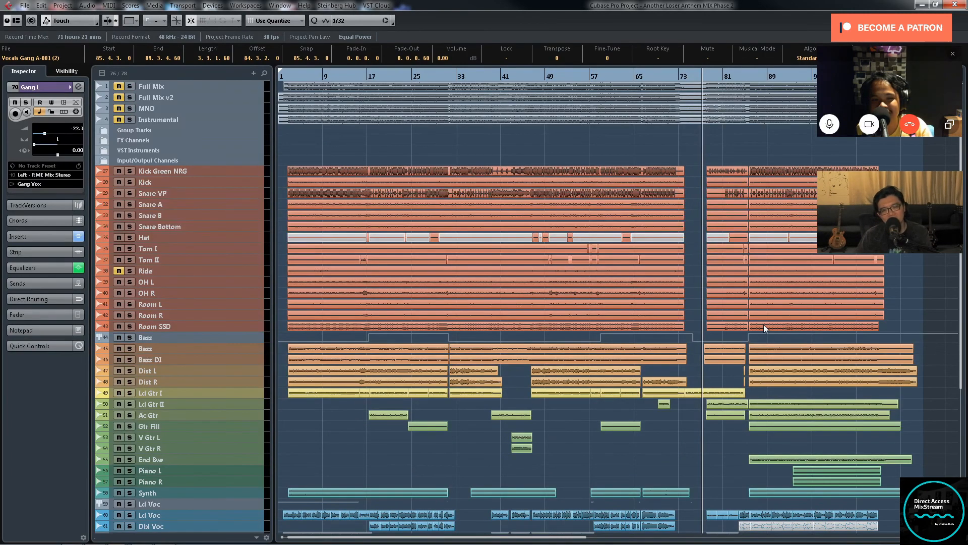